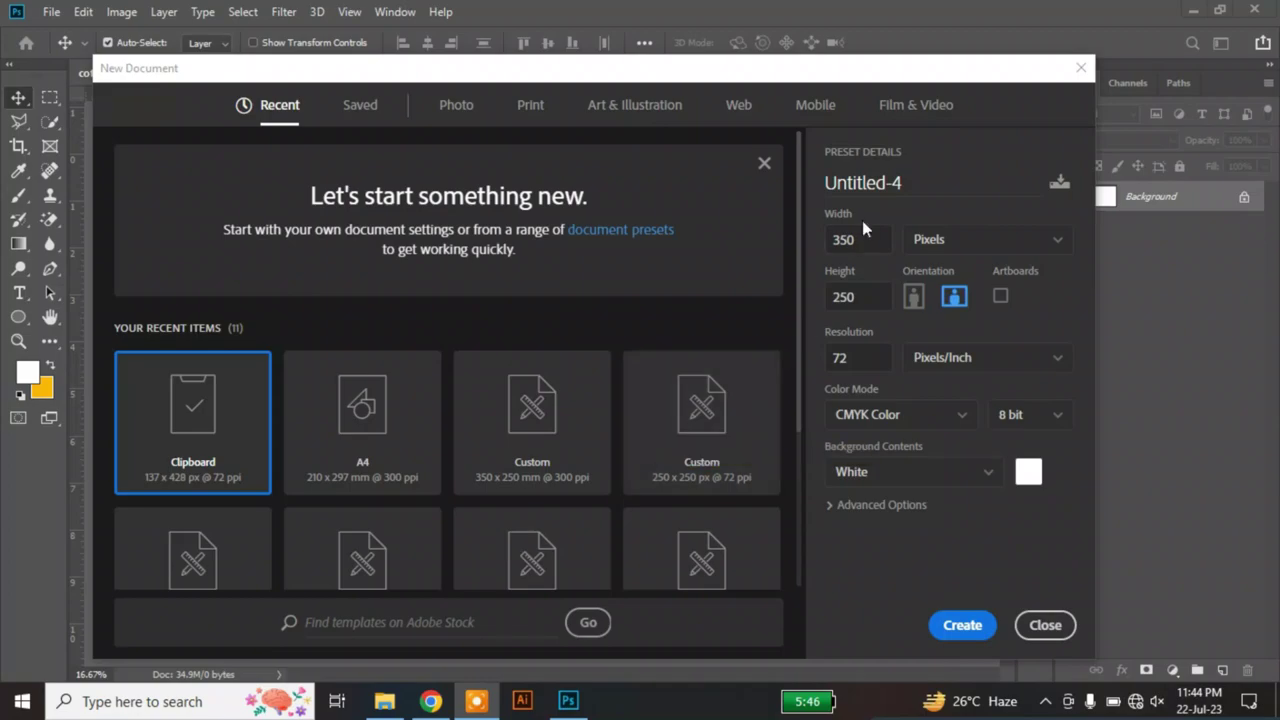
Step: Discard the blank 350 x 250 document and draw a circle on the poster's left
click(962, 625)
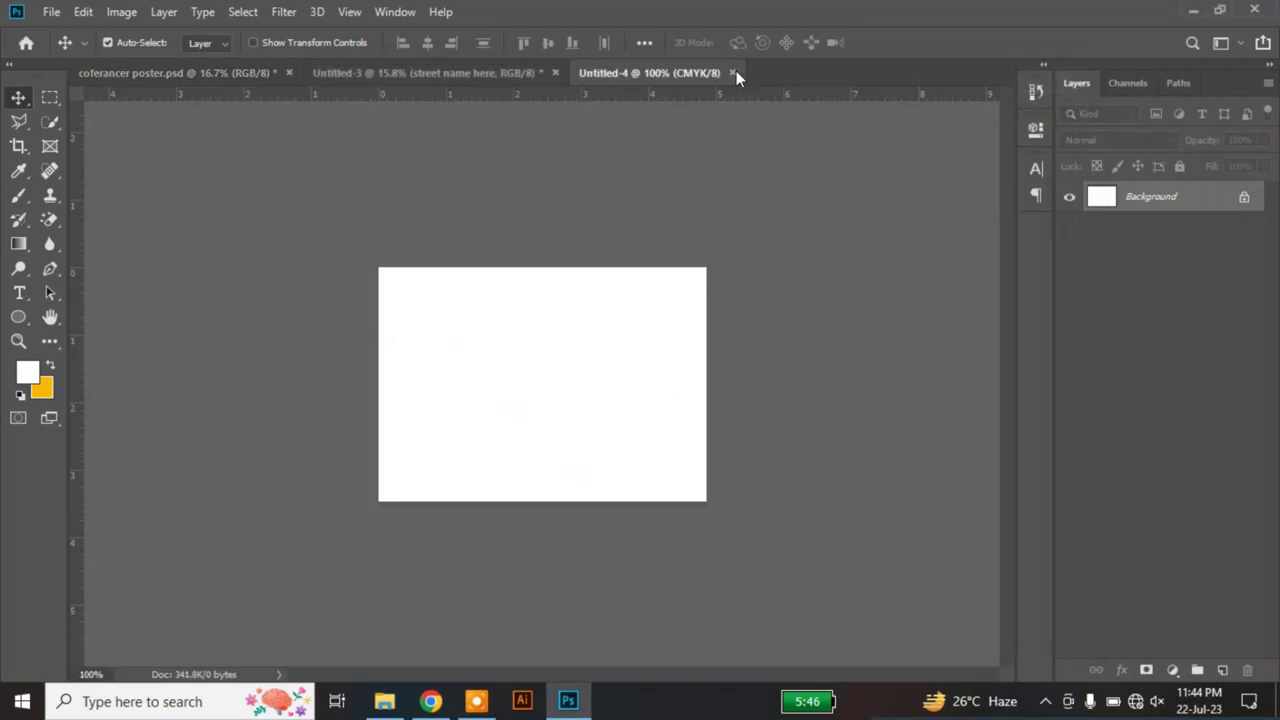
click(732, 73)
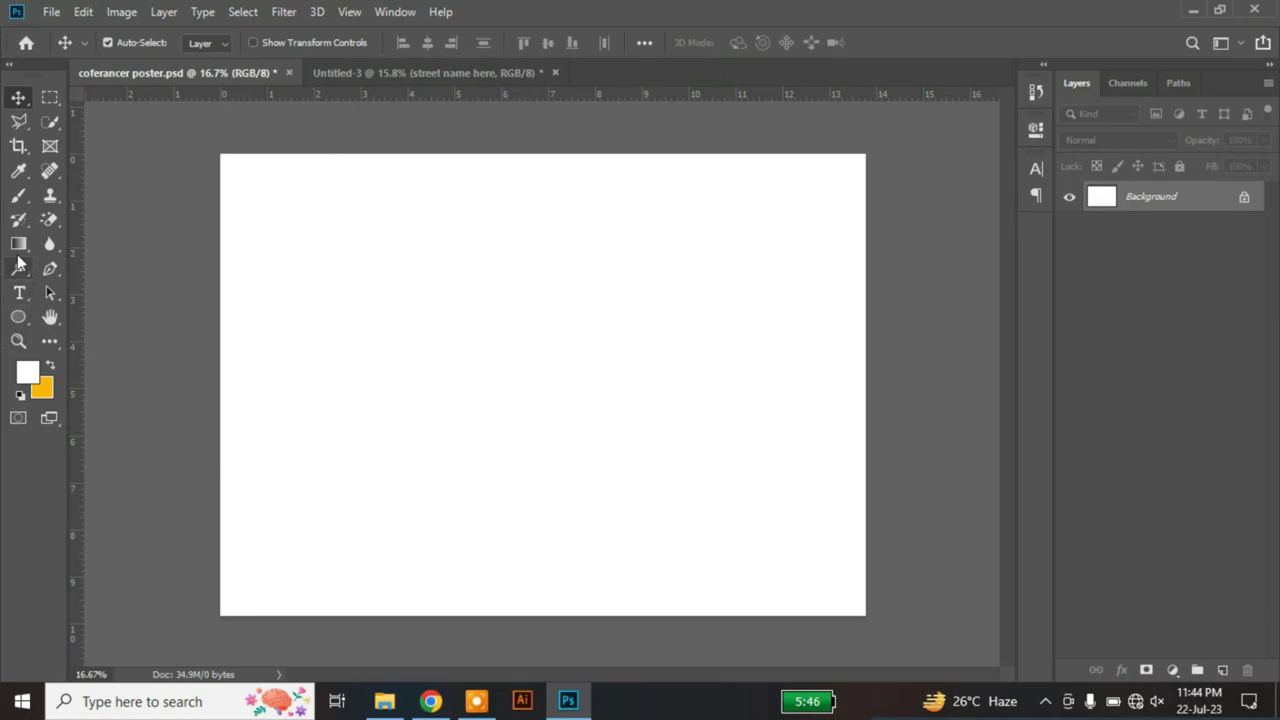
click(18, 316)
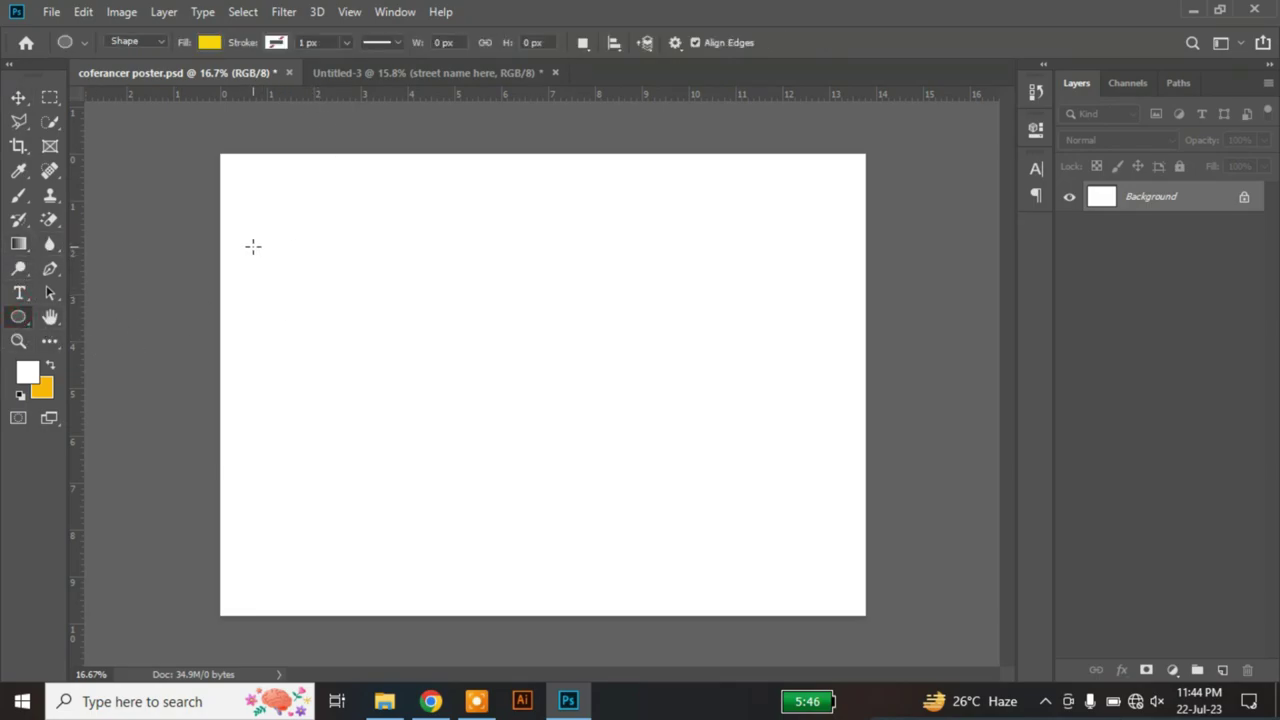
drag(270, 245, 623, 483)
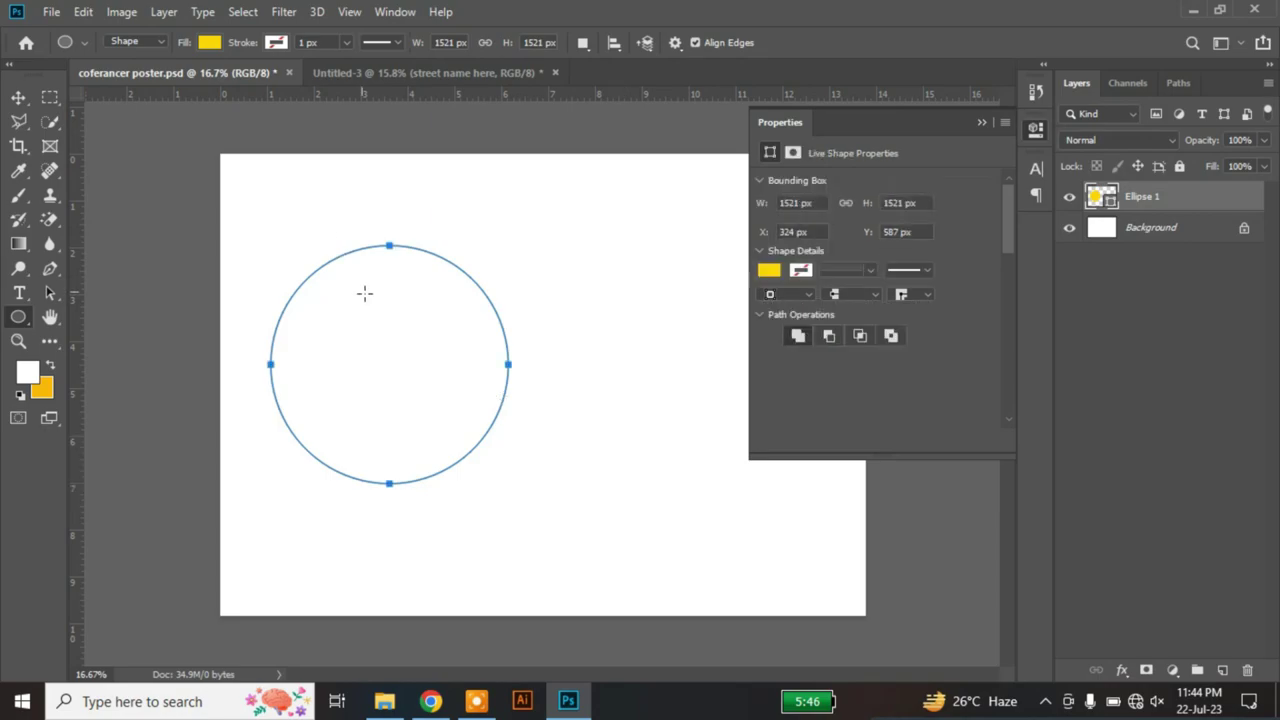
Step: Give the circle a dark grey fill and a 70 px yellow outline
click(208, 43)
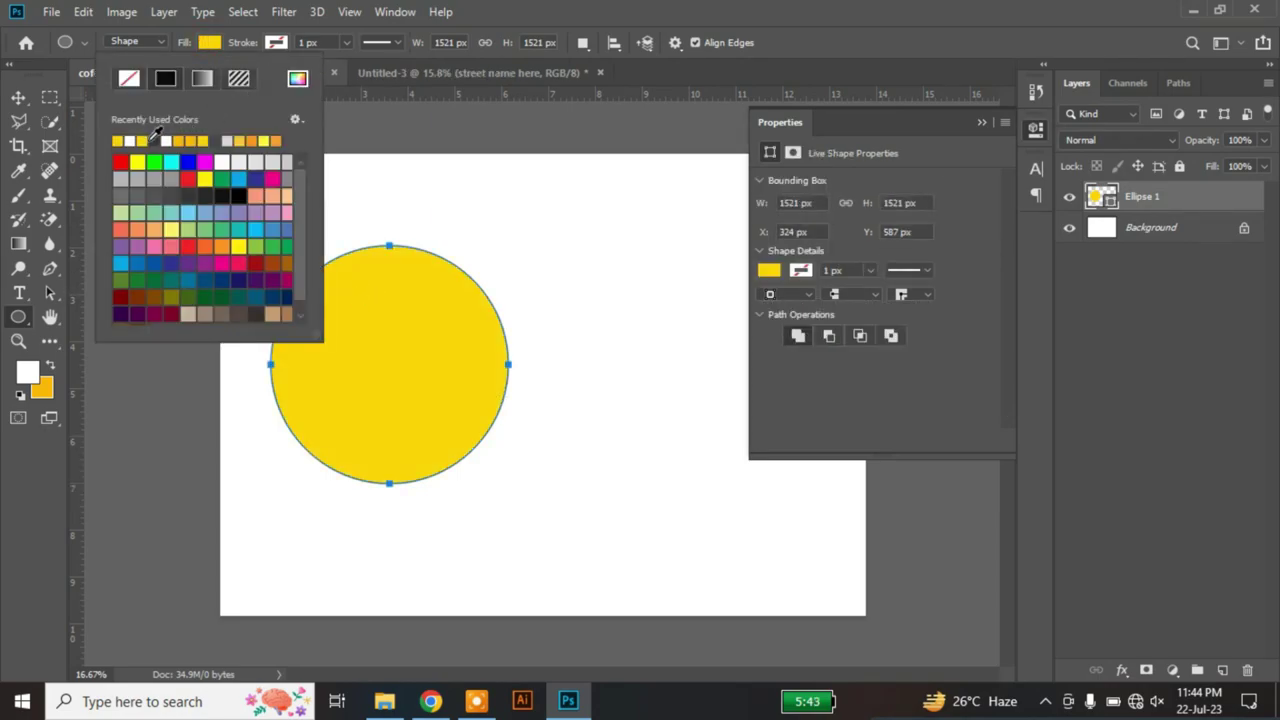
click(154, 140)
click(274, 43)
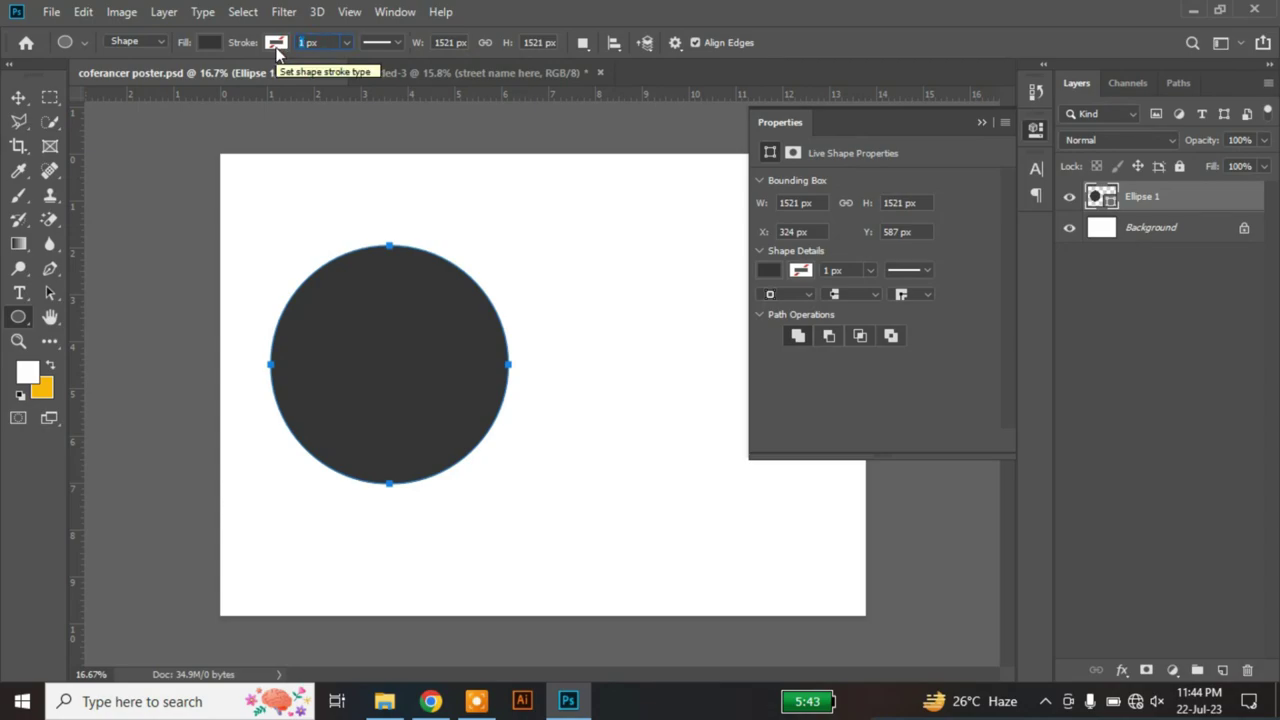
text(70)
key(Return)
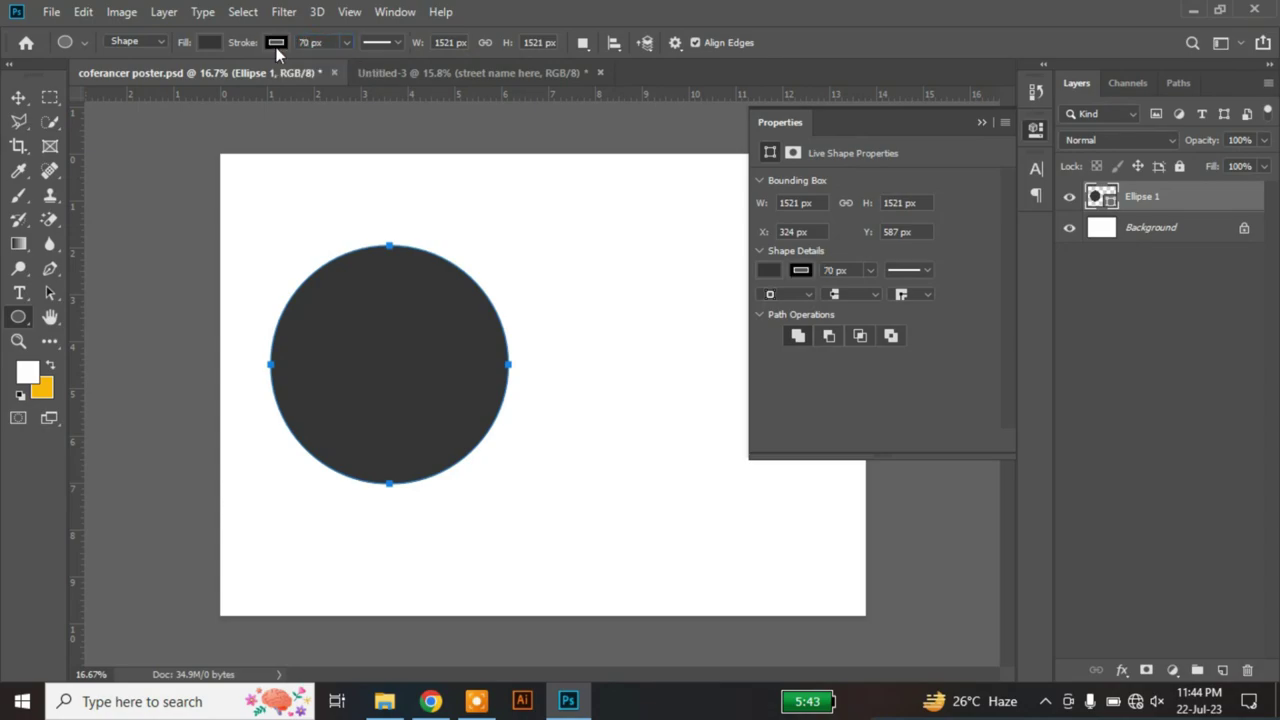
click(276, 43)
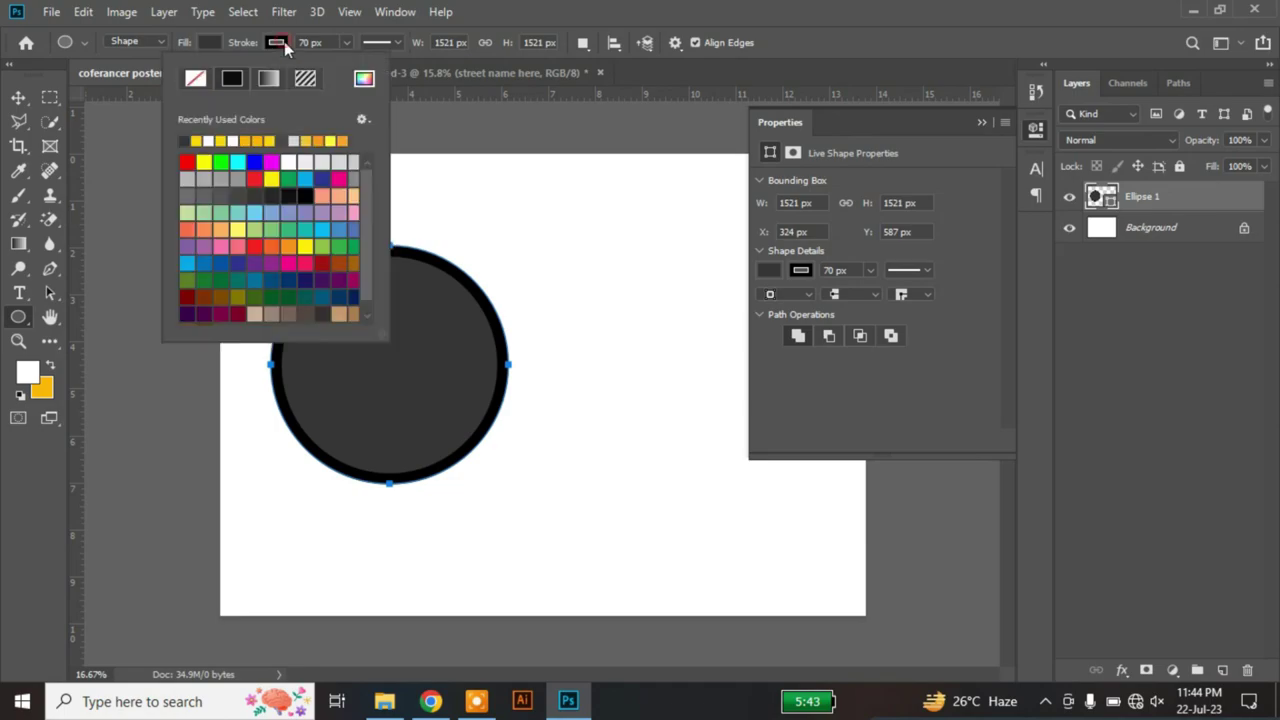
click(198, 139)
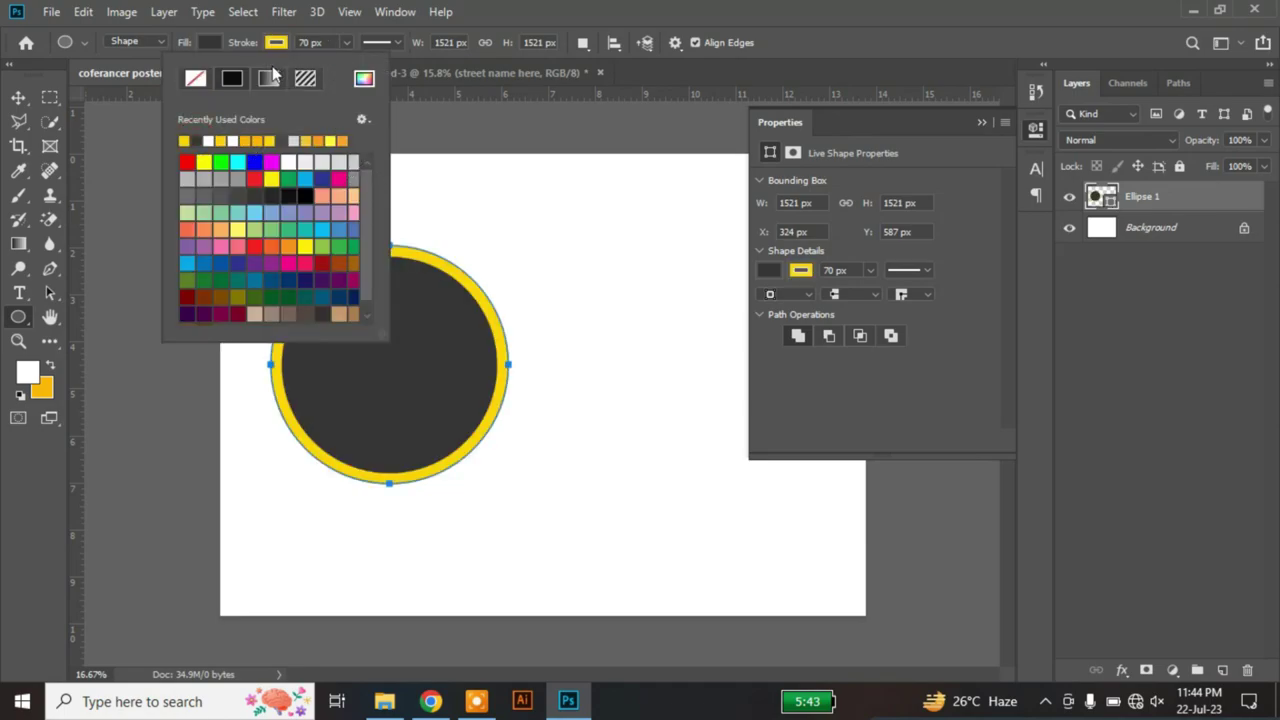
key(Escape)
Step: Move the circle snugly into the poster's top-left corner
key(v)
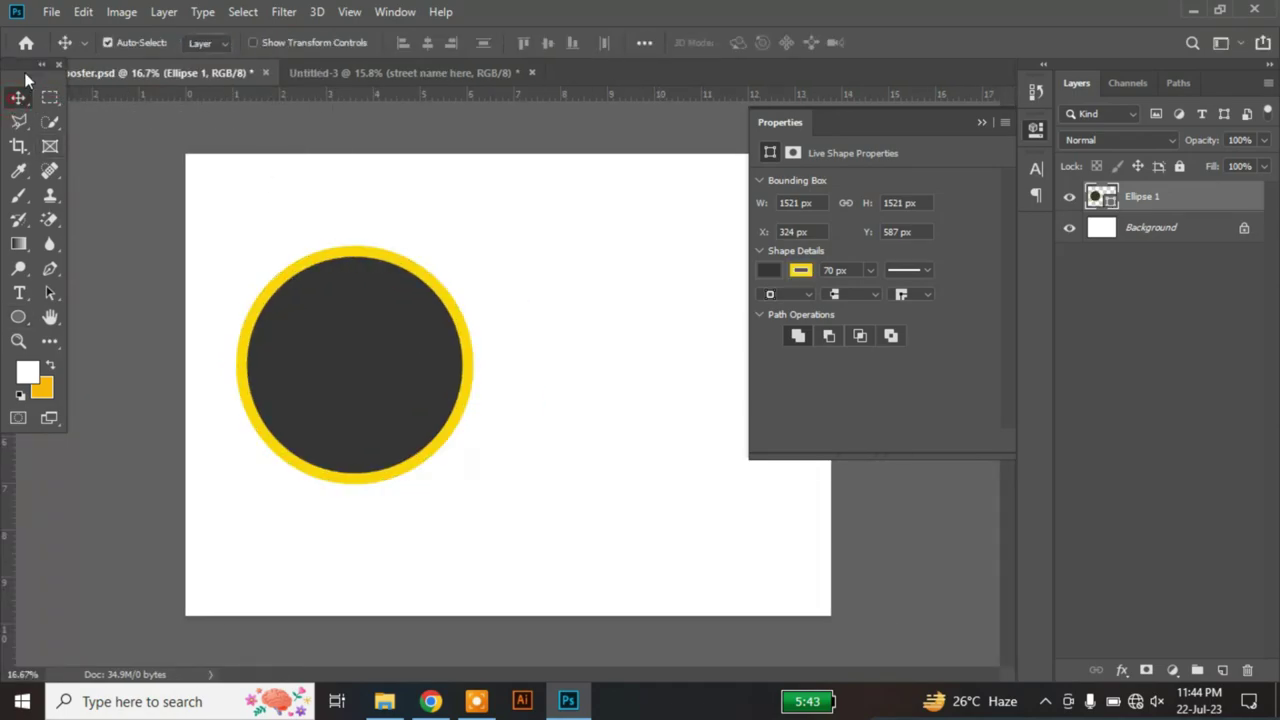
drag(24, 72, 30, 118)
drag(330, 285, 316, 258)
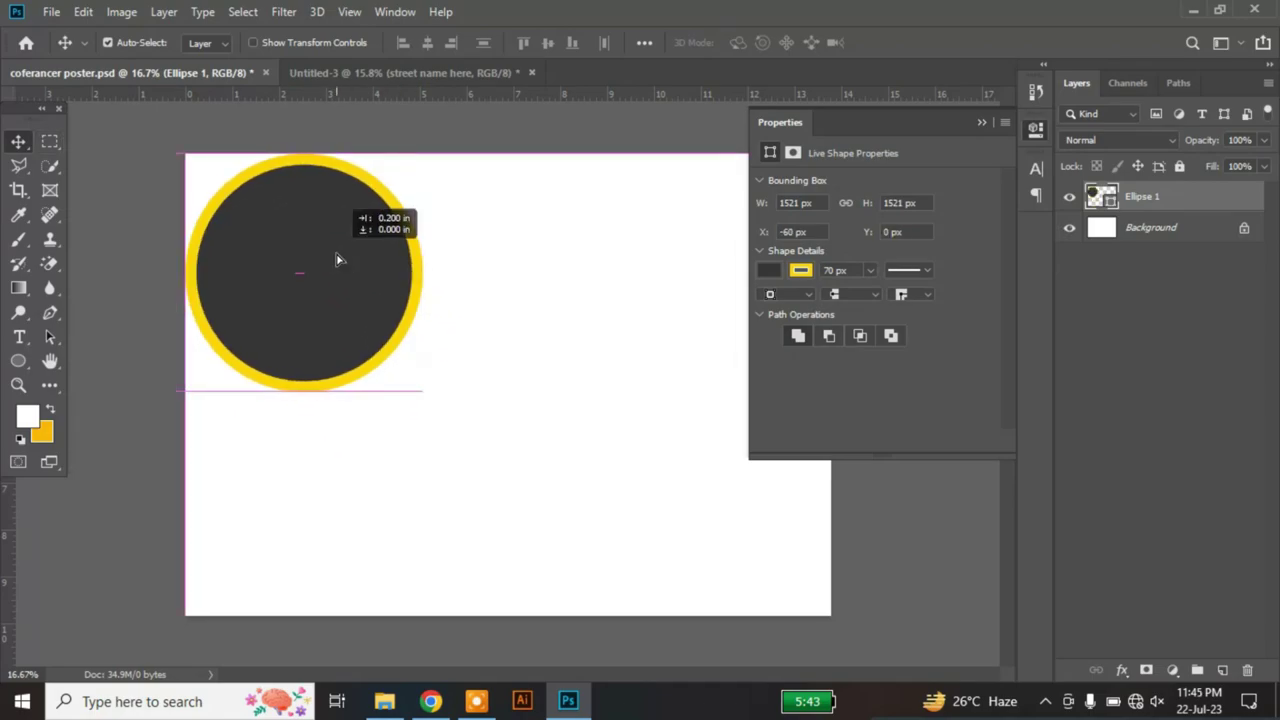
drag(316, 258, 328, 258)
Step: Draw a tall rounded rectangle to the right of the circle
click(982, 123)
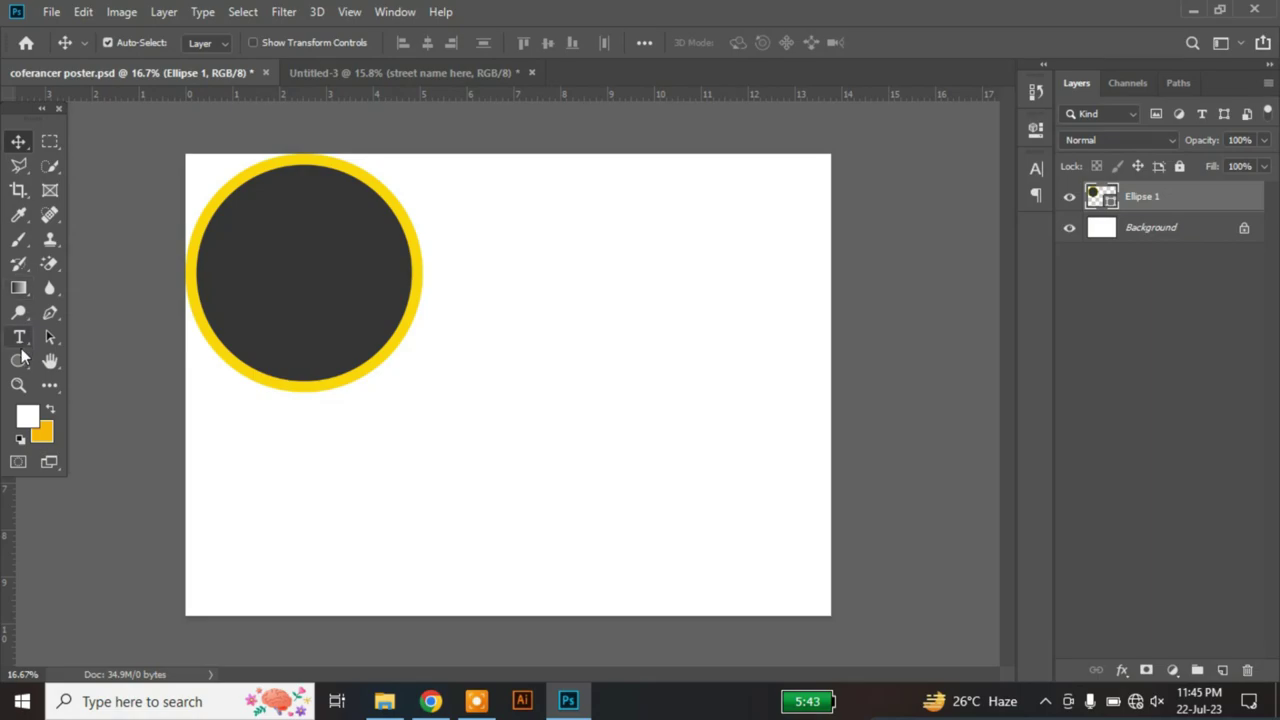
click(18, 361)
drag(519, 227, 717, 580)
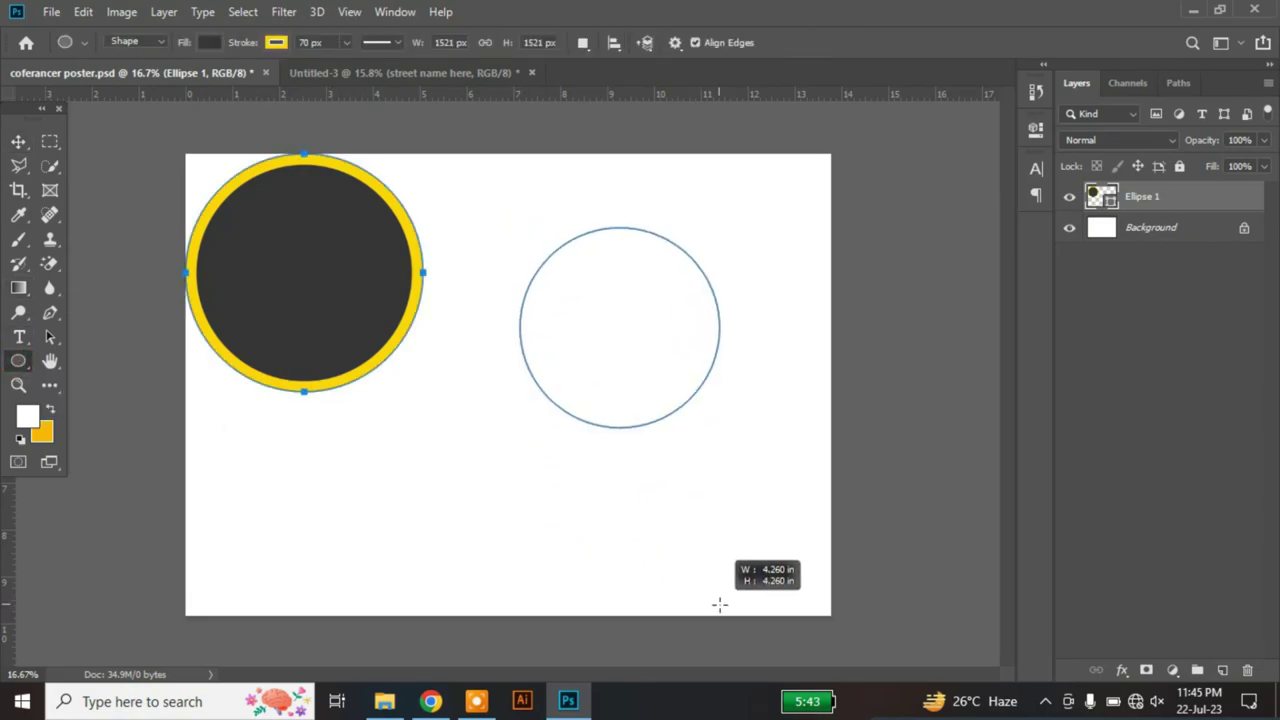
key(ctrl+z)
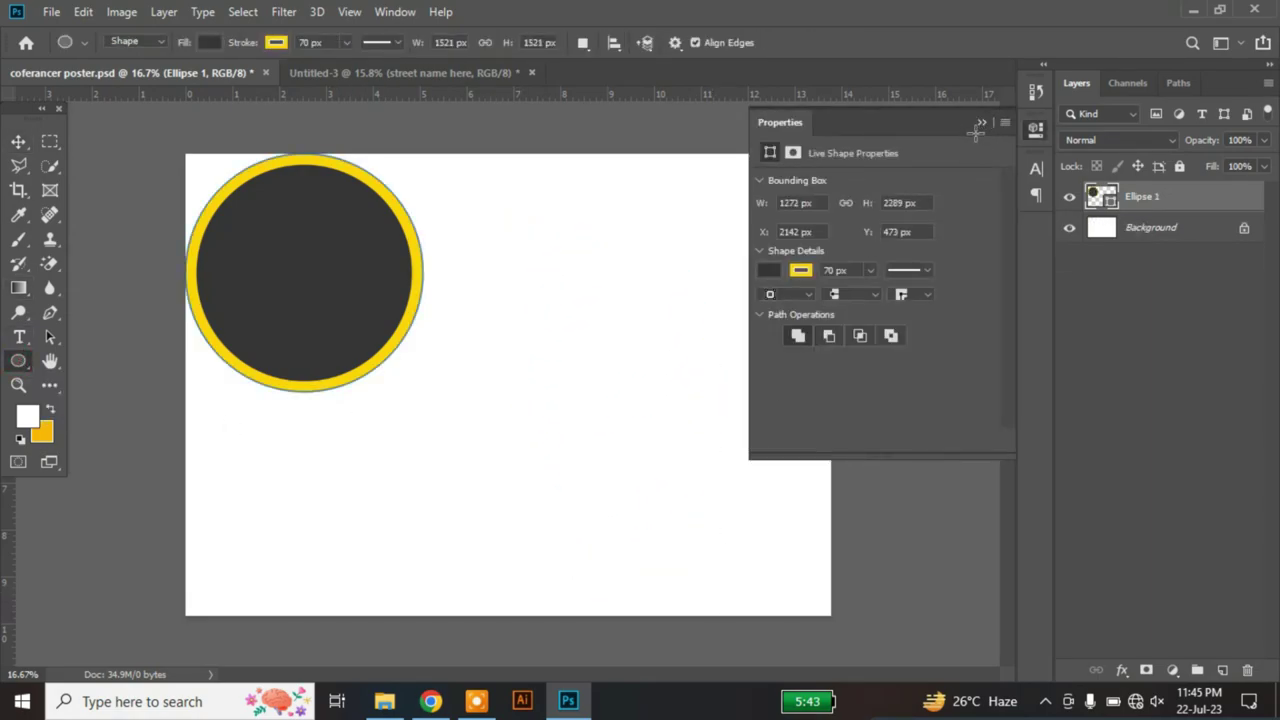
right_click(17, 362)
click(70, 379)
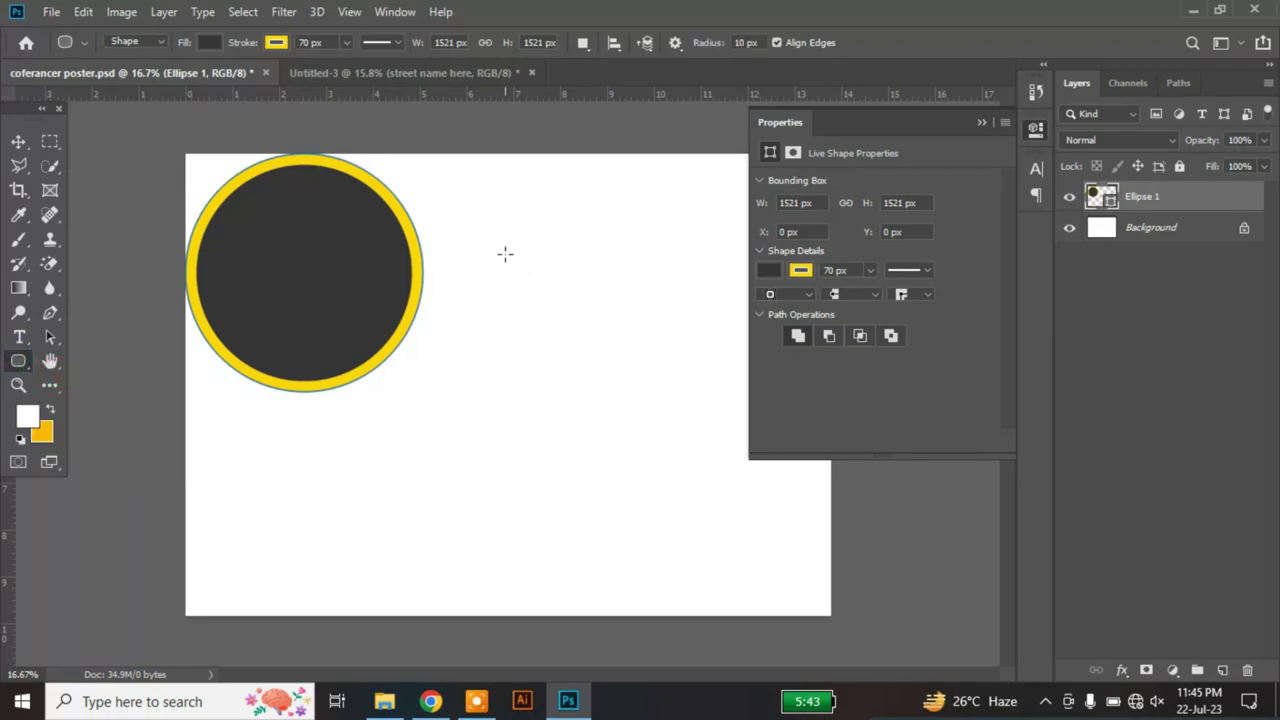
drag(505, 254, 753, 690)
Step: Round the rectangle's corners to 801 px for a fully semicircular top
drag(870, 119, 900, 129)
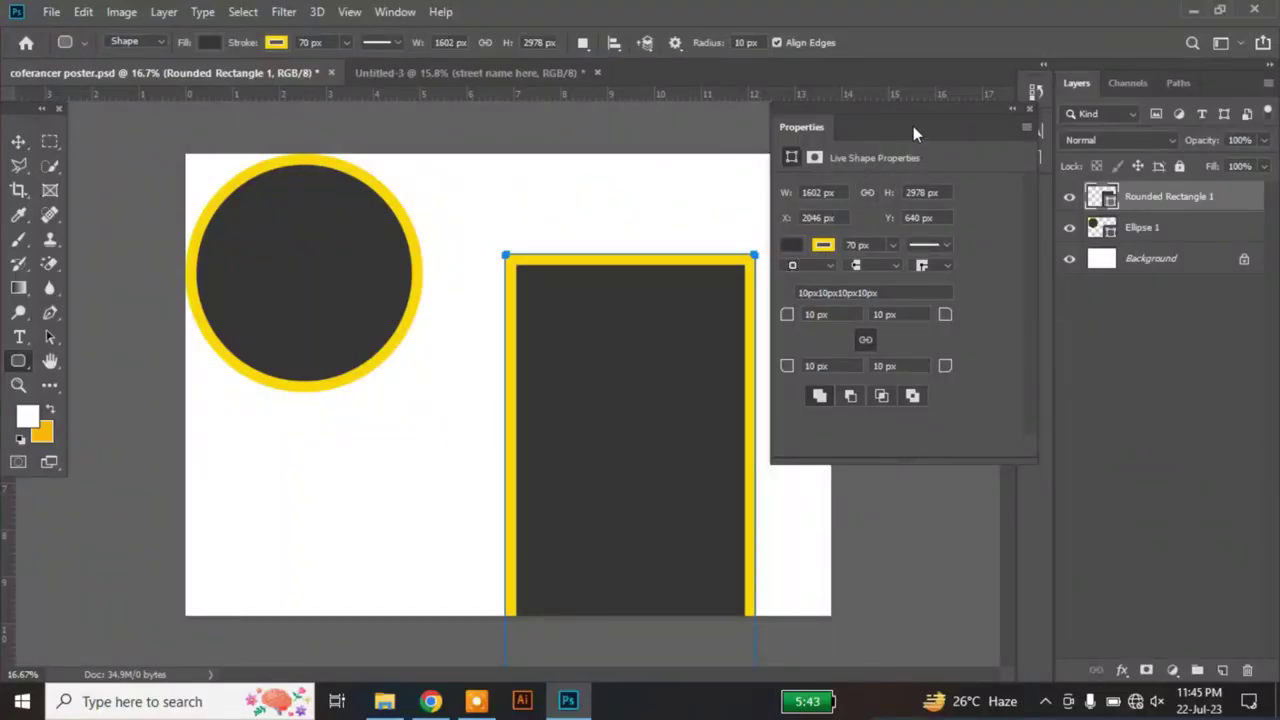
drag(940, 139, 980, 184)
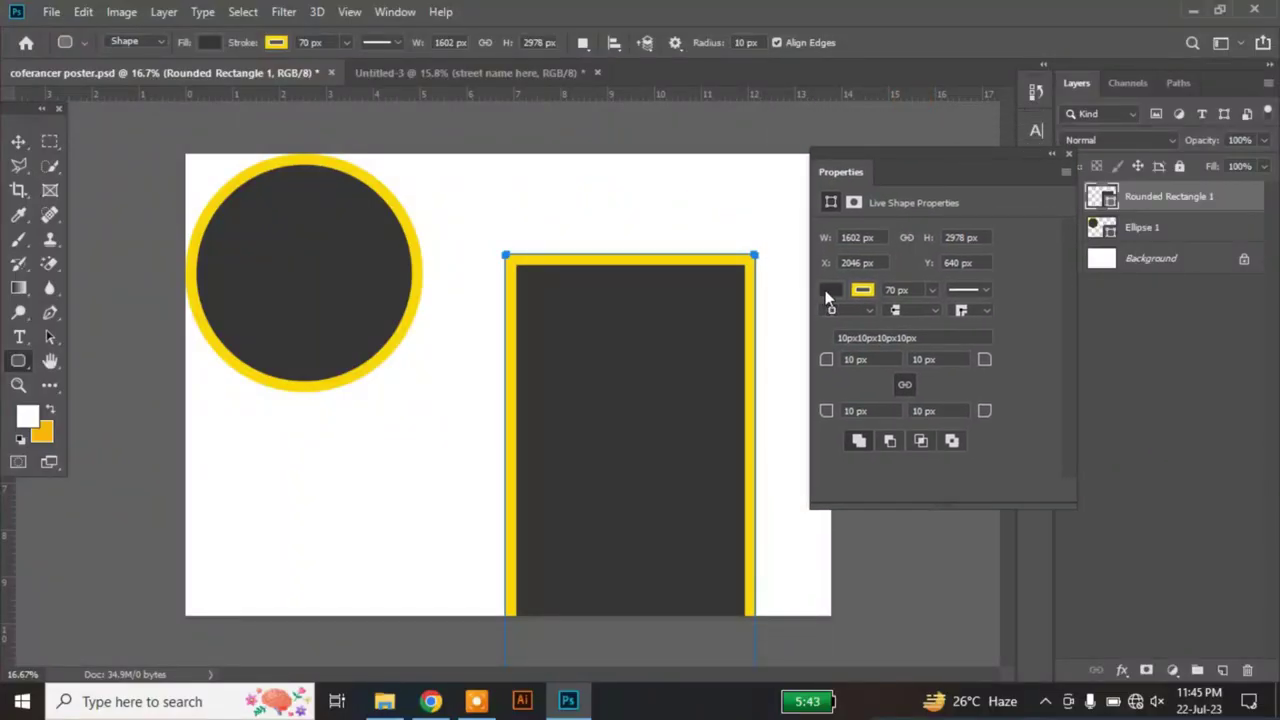
drag(828, 366, 815, 362)
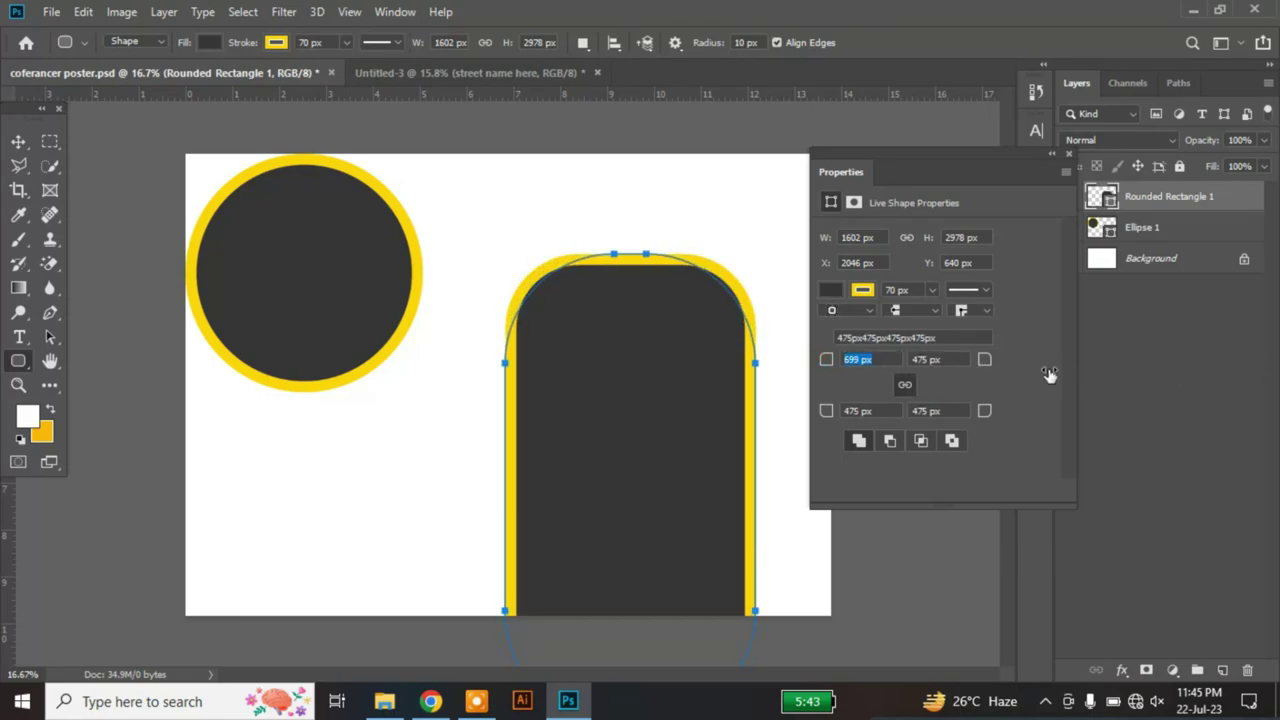
drag(824, 362, 903, 371)
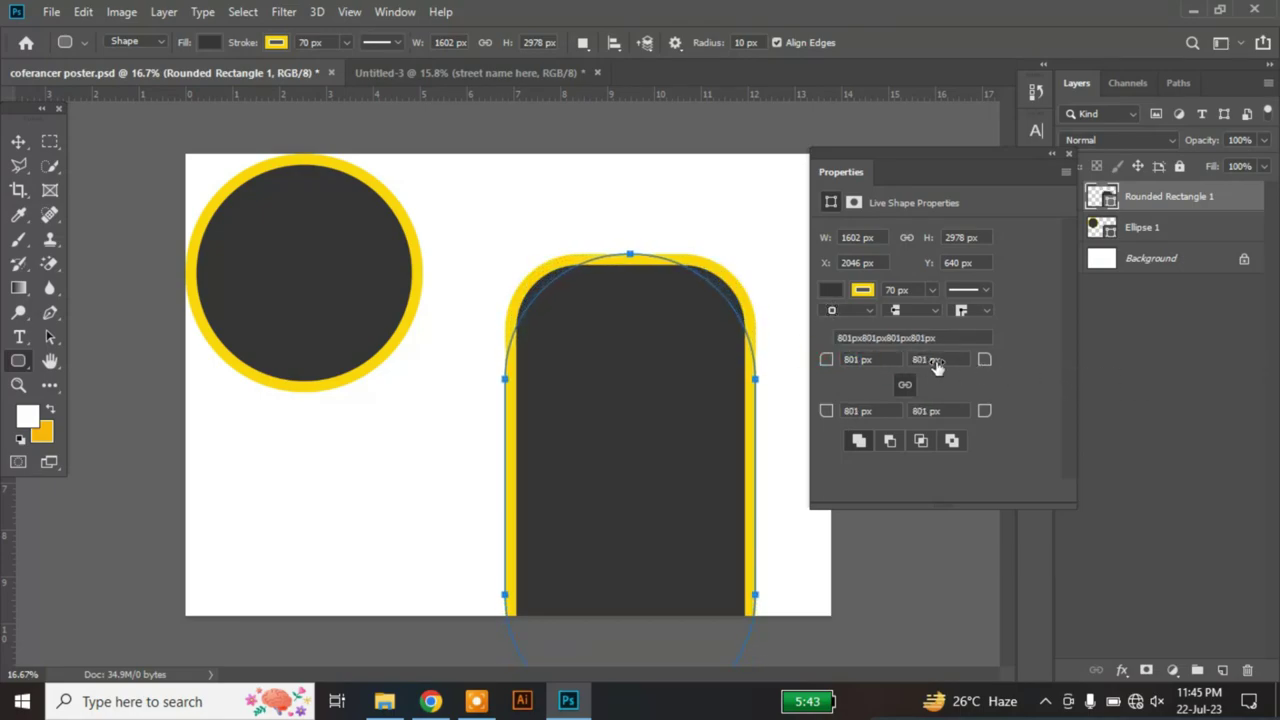
click(18, 141)
Step: Narrow and lengthen the rounded rectangle and place it beneath the circle
drag(654, 263, 337, 249)
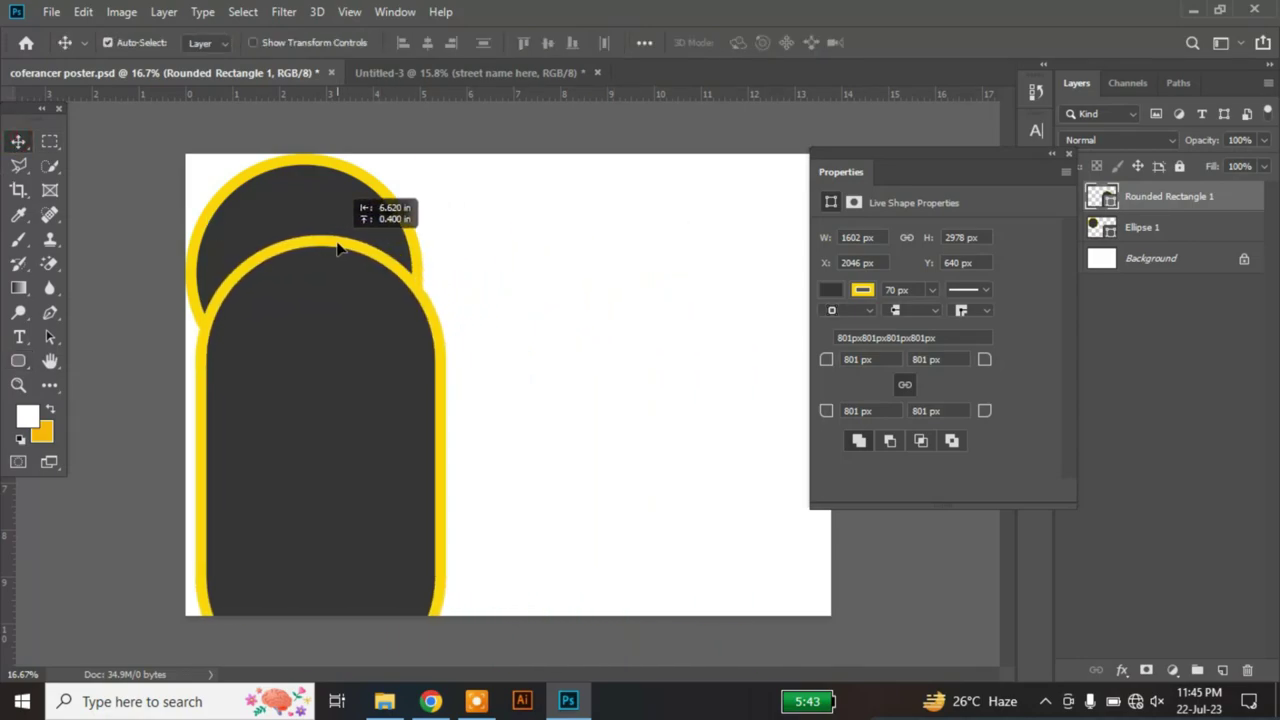
key(ctrl+t)
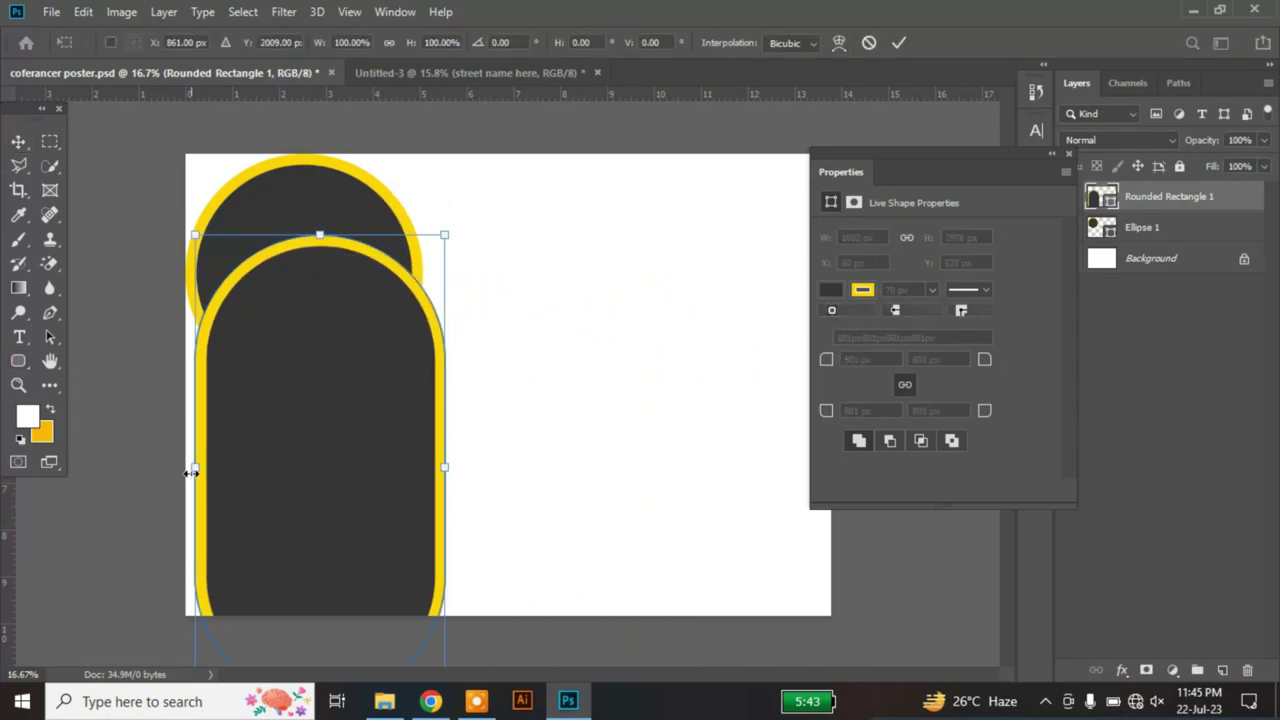
drag(197, 466, 294, 466)
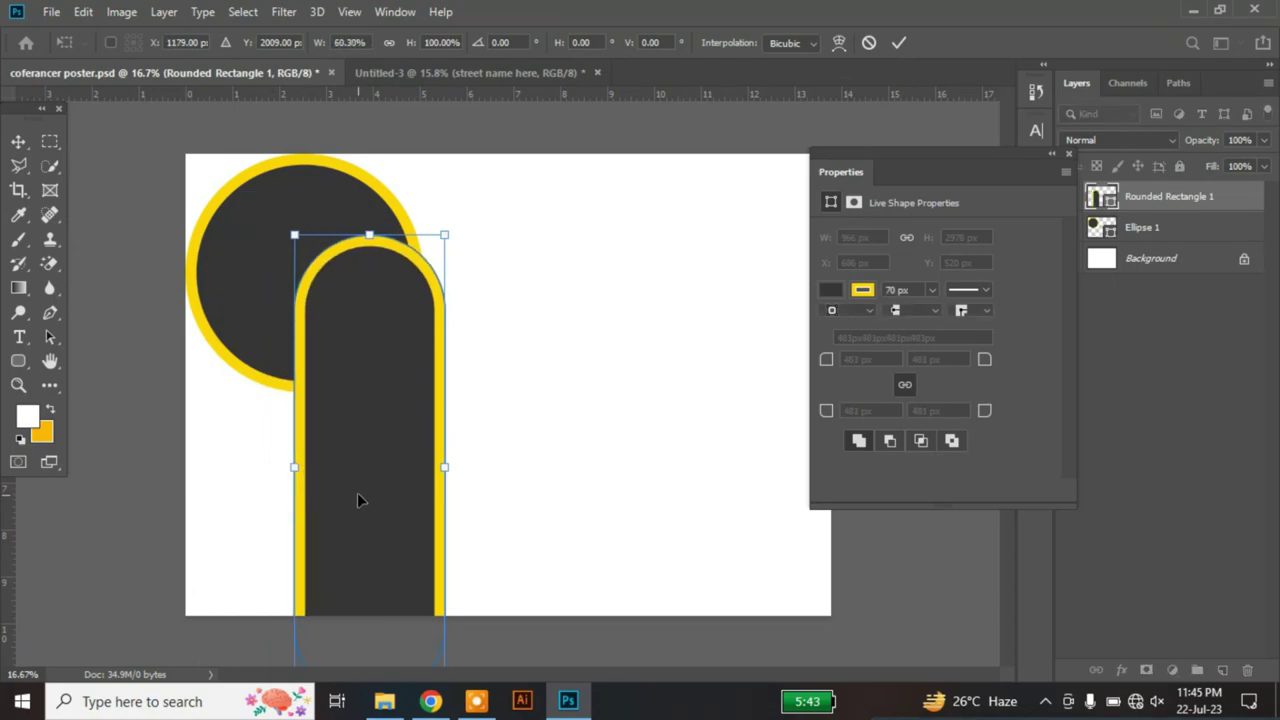
drag(367, 573, 369, 452)
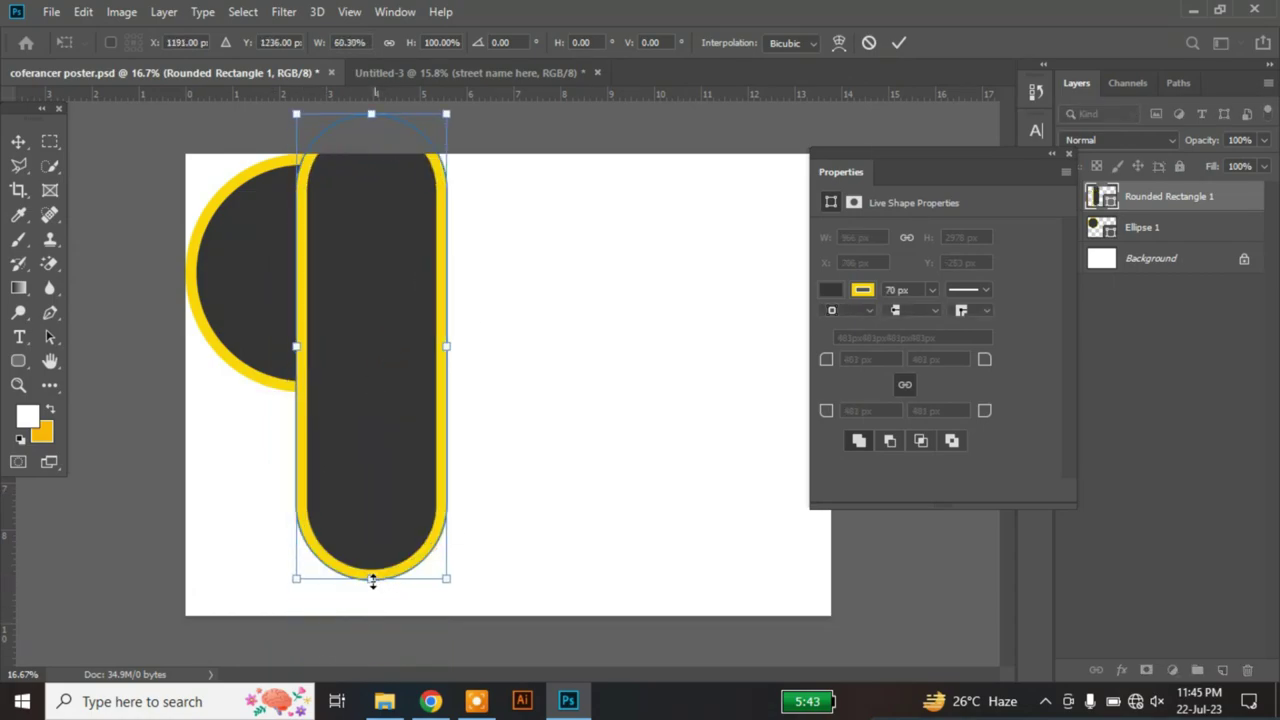
drag(371, 582, 342, 674)
drag(372, 470, 348, 565)
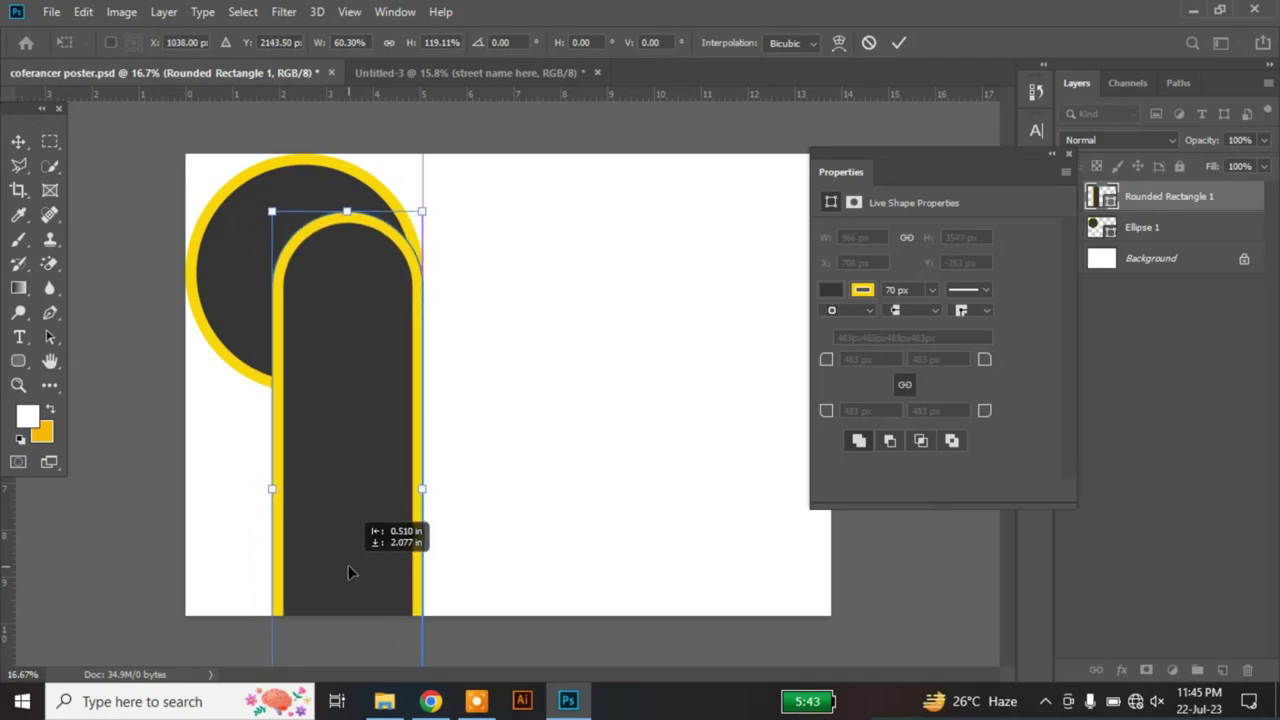
click(1053, 157)
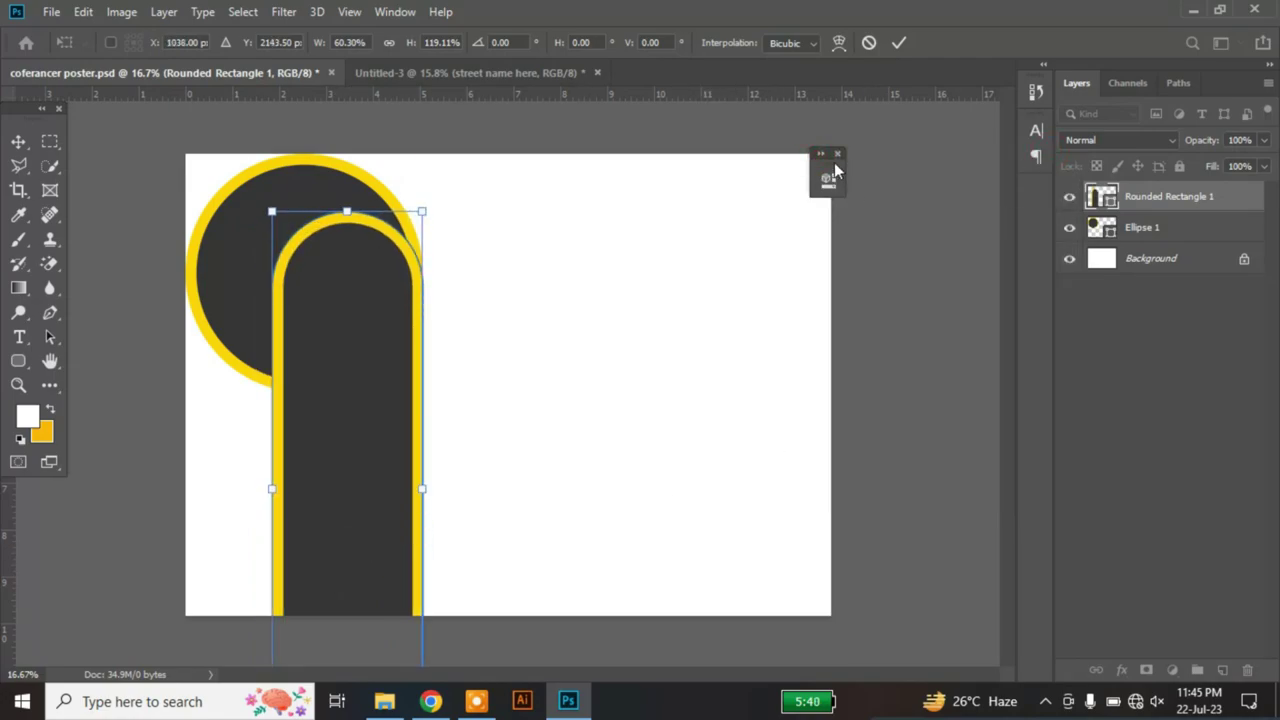
drag(1020, 212, 1021, 260)
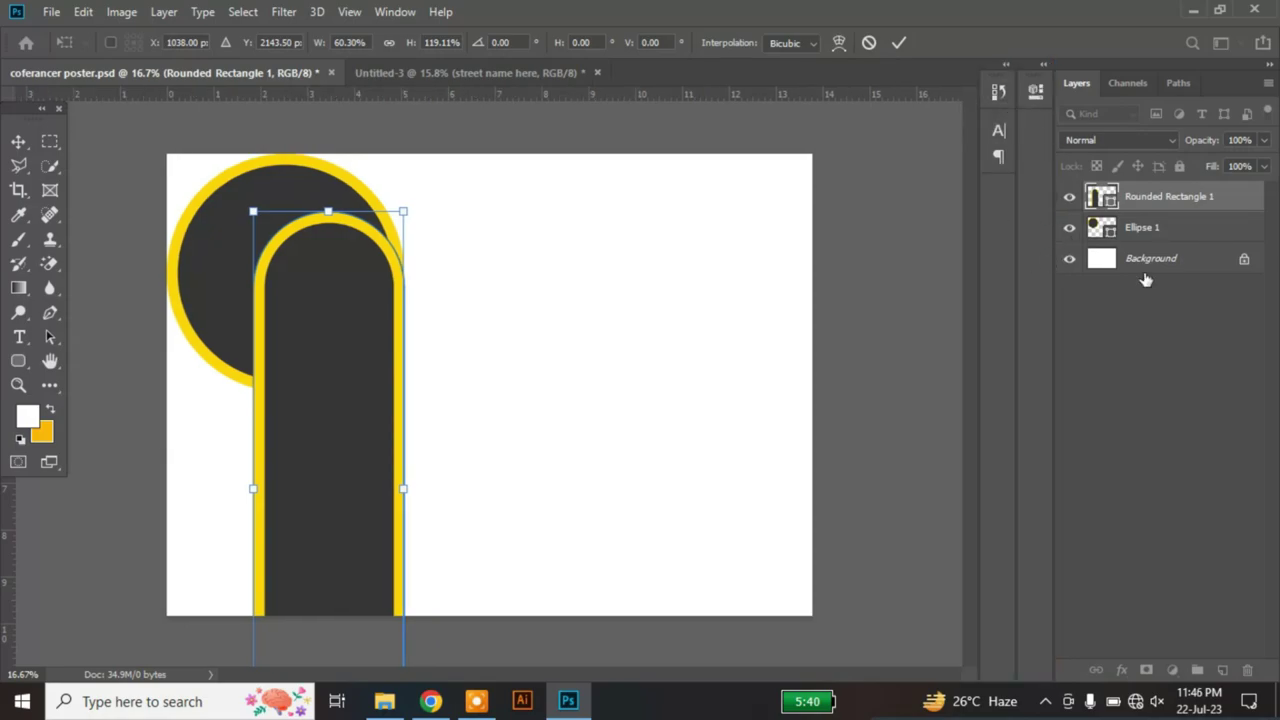
click(1160, 228)
Step: Bring the circle to front, enlarge it to about 108%, and align the bar beneath
drag(1183, 194, 1172, 238)
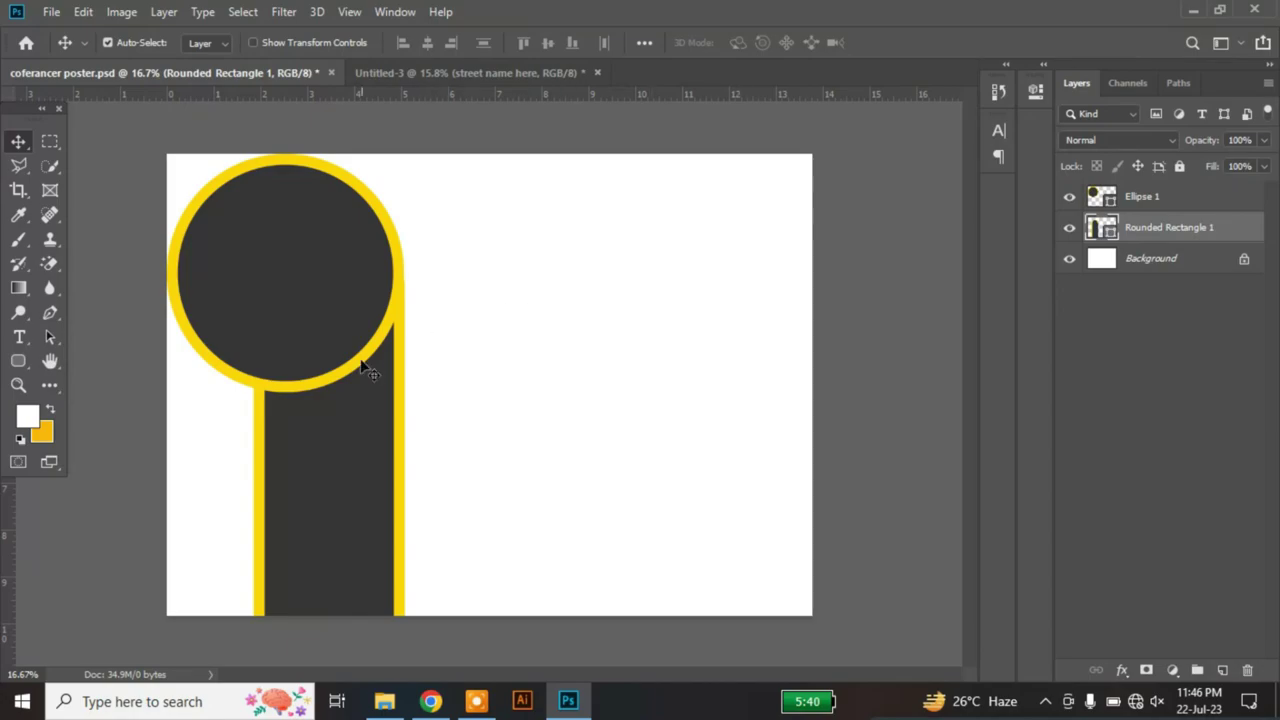
click(342, 292)
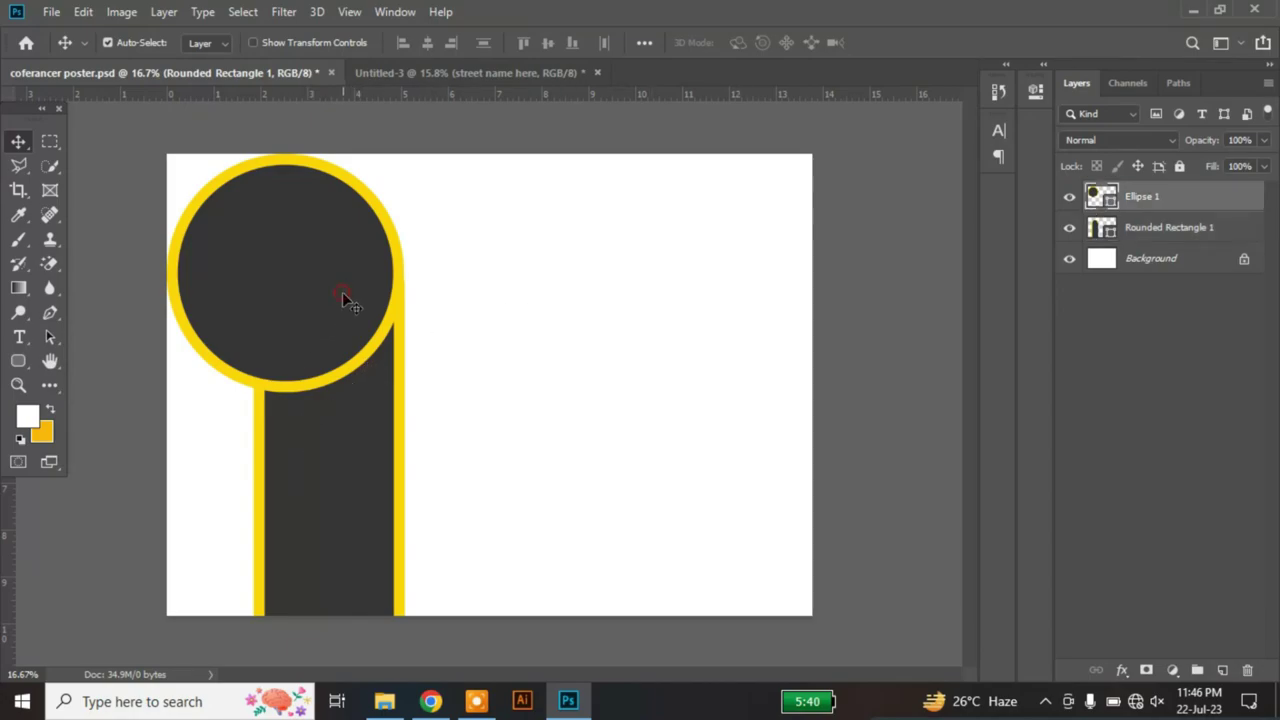
key(ctrl+t)
drag(403, 390, 427, 410)
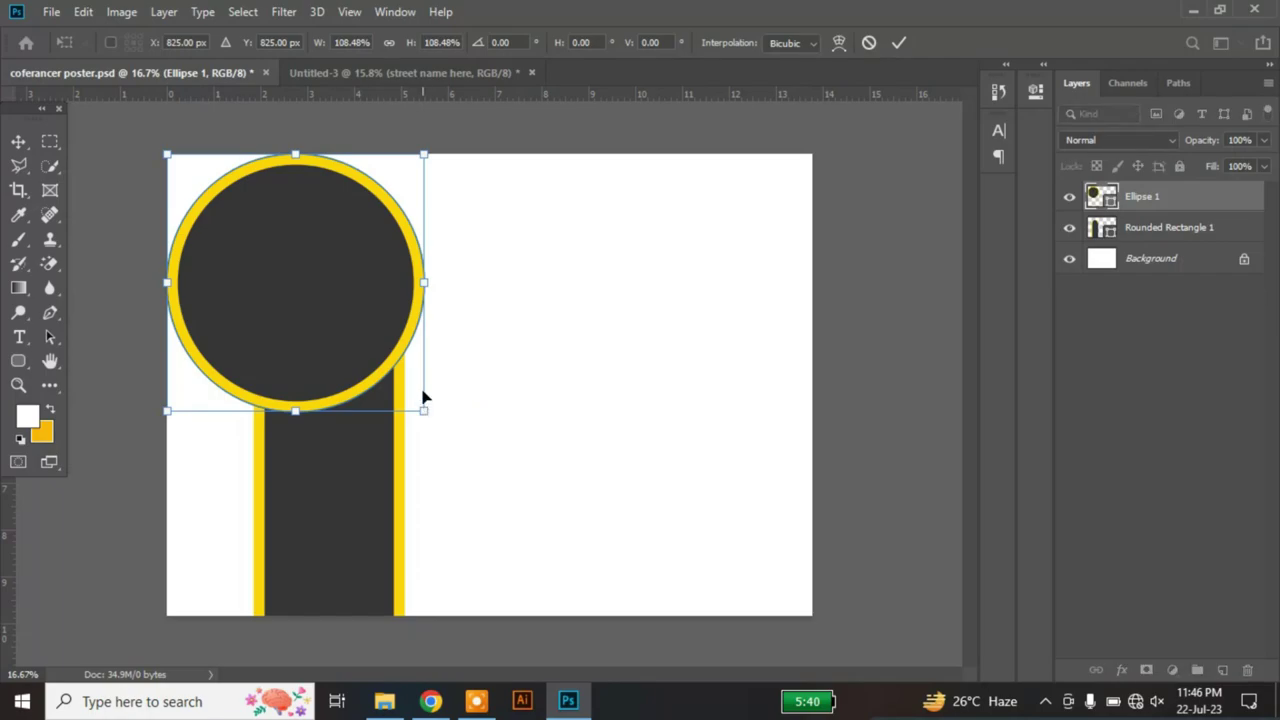
key(Return)
drag(354, 449, 380, 455)
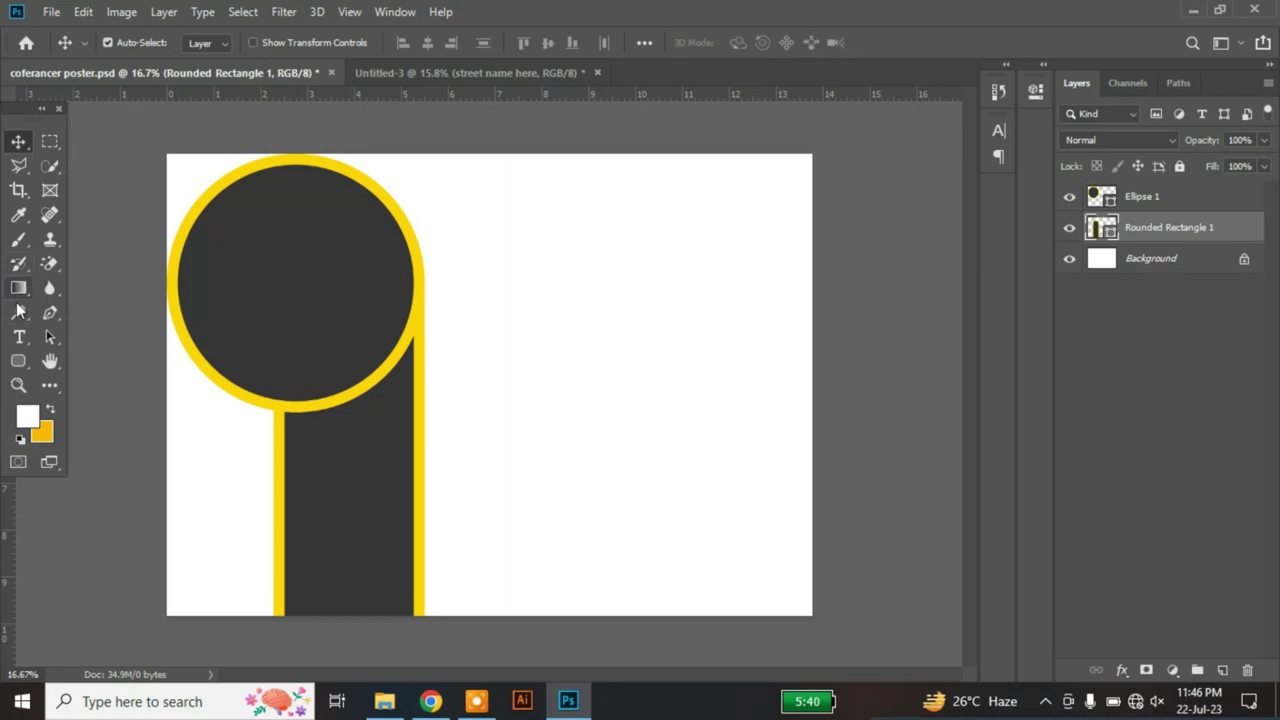
Step: Draw a tall yellow rectangle down the poster's left edge
right_click(18, 361)
click(100, 359)
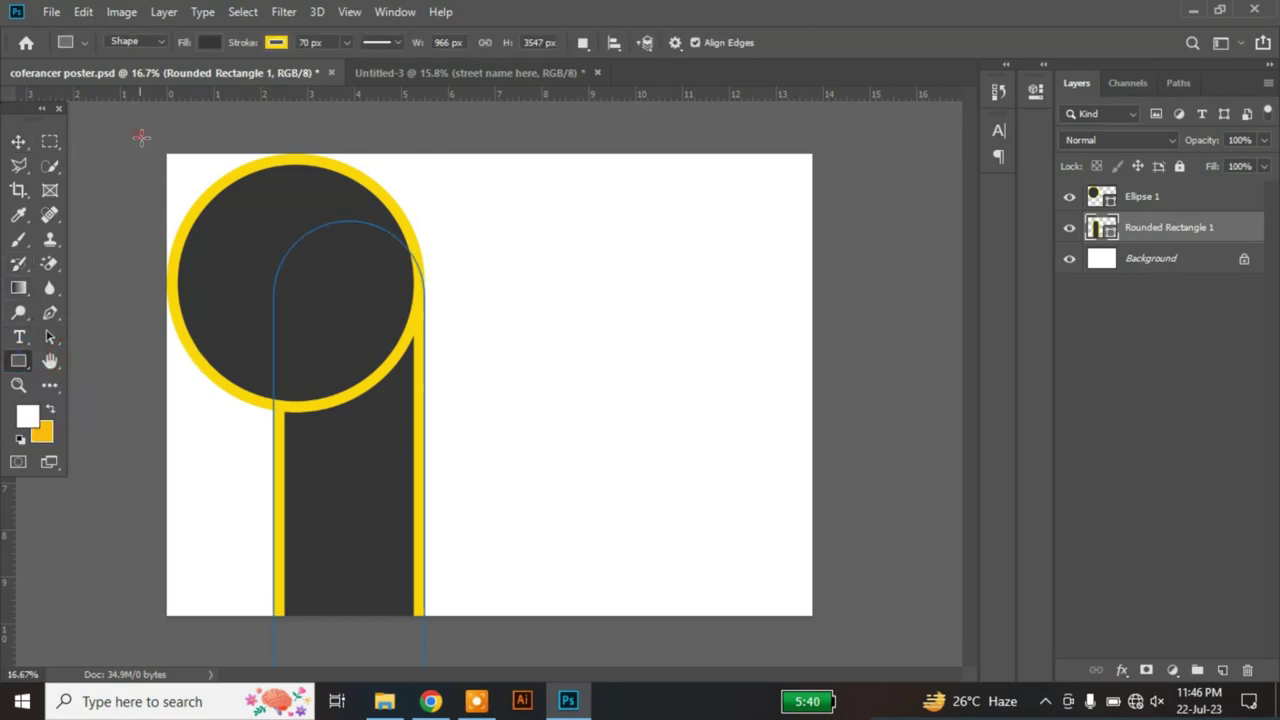
drag(141, 137, 283, 663)
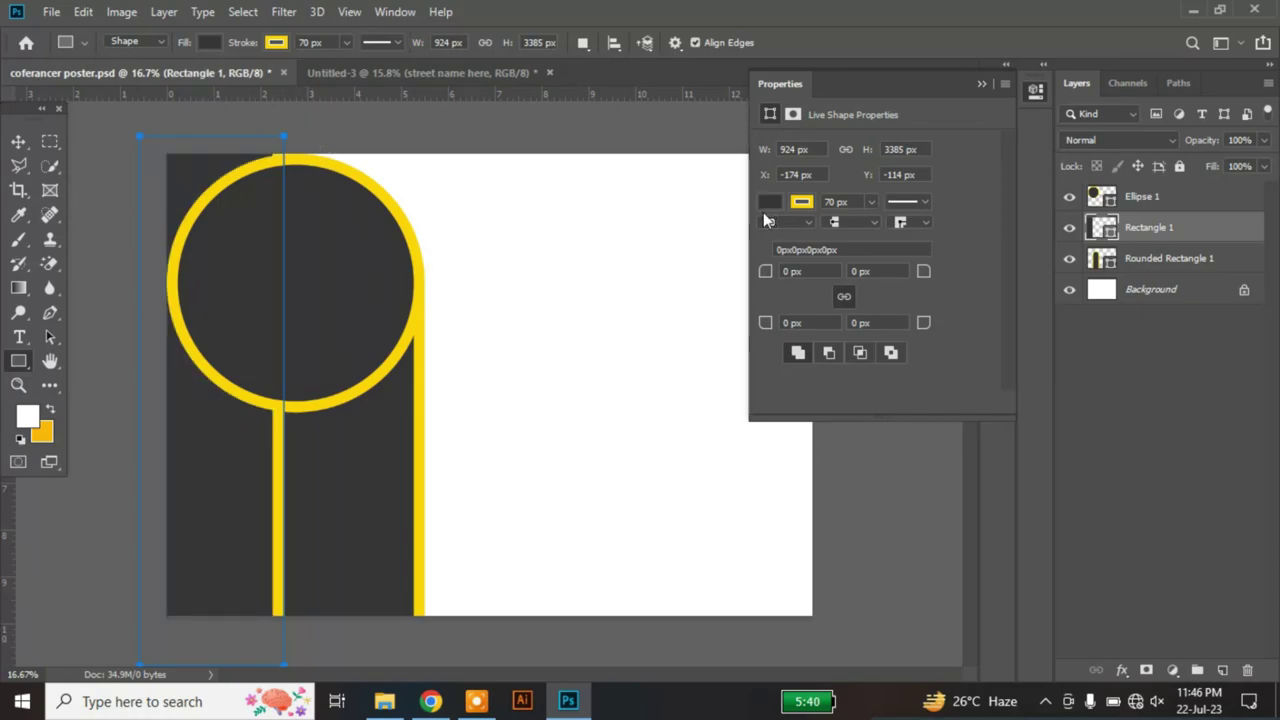
click(803, 204)
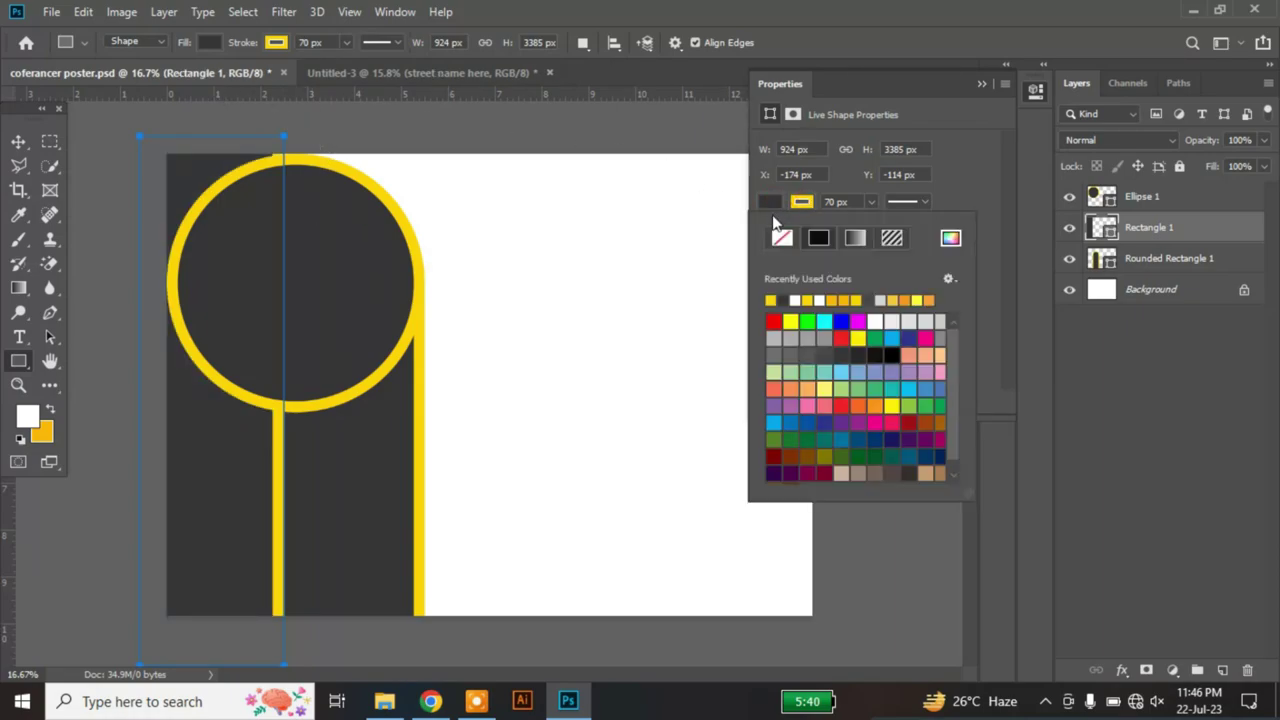
click(815, 292)
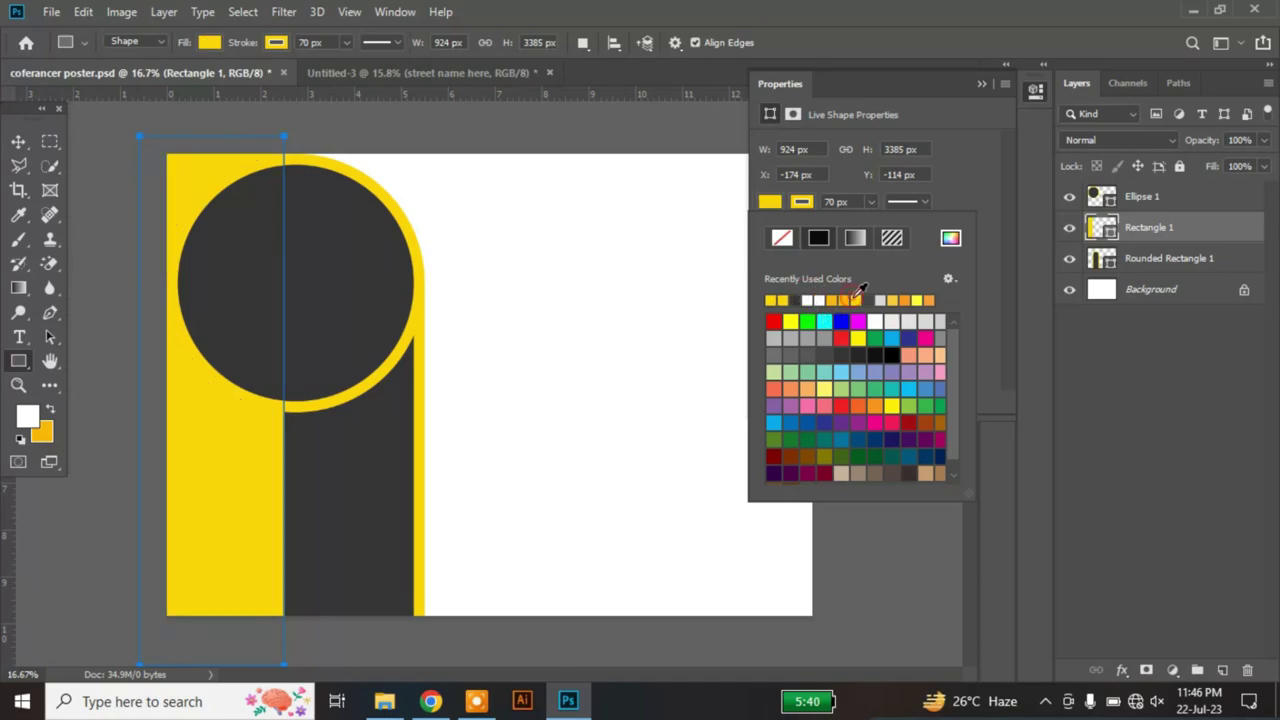
click(854, 299)
Step: Try olive and bright yellow shades, settling on a deeper orange-yellow fill
click(950, 237)
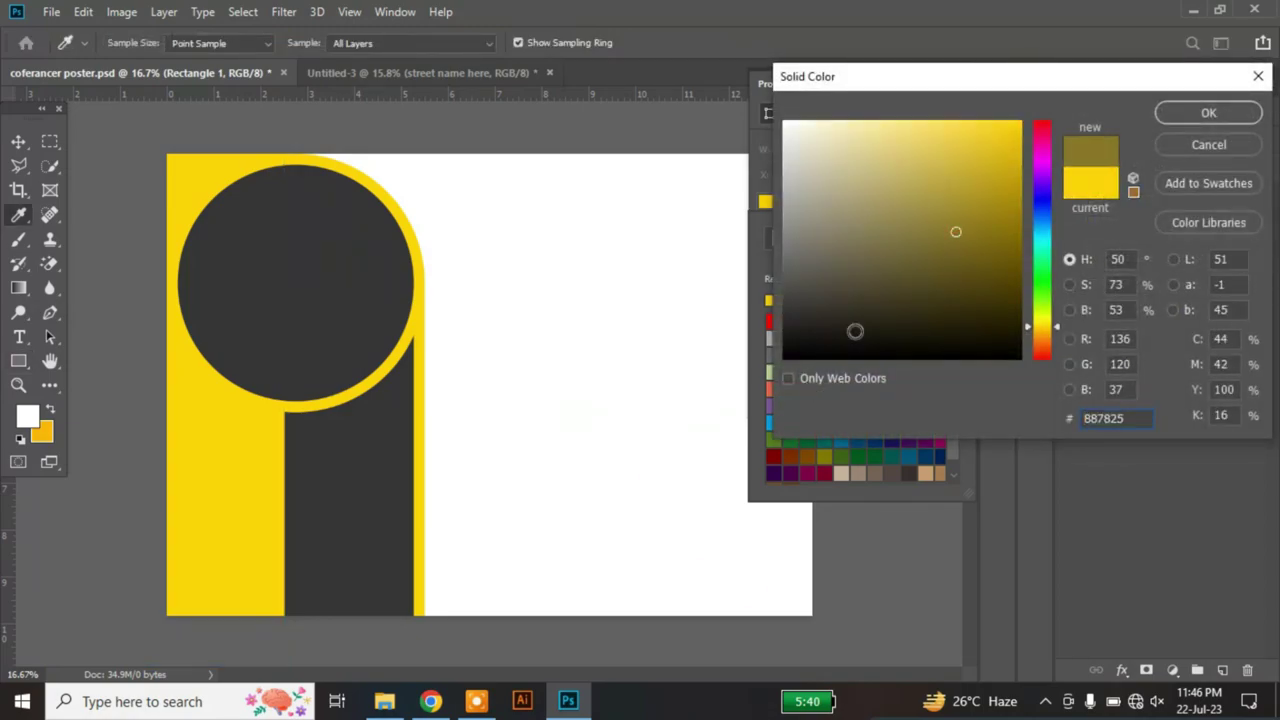
drag(931, 222, 912, 215)
click(934, 246)
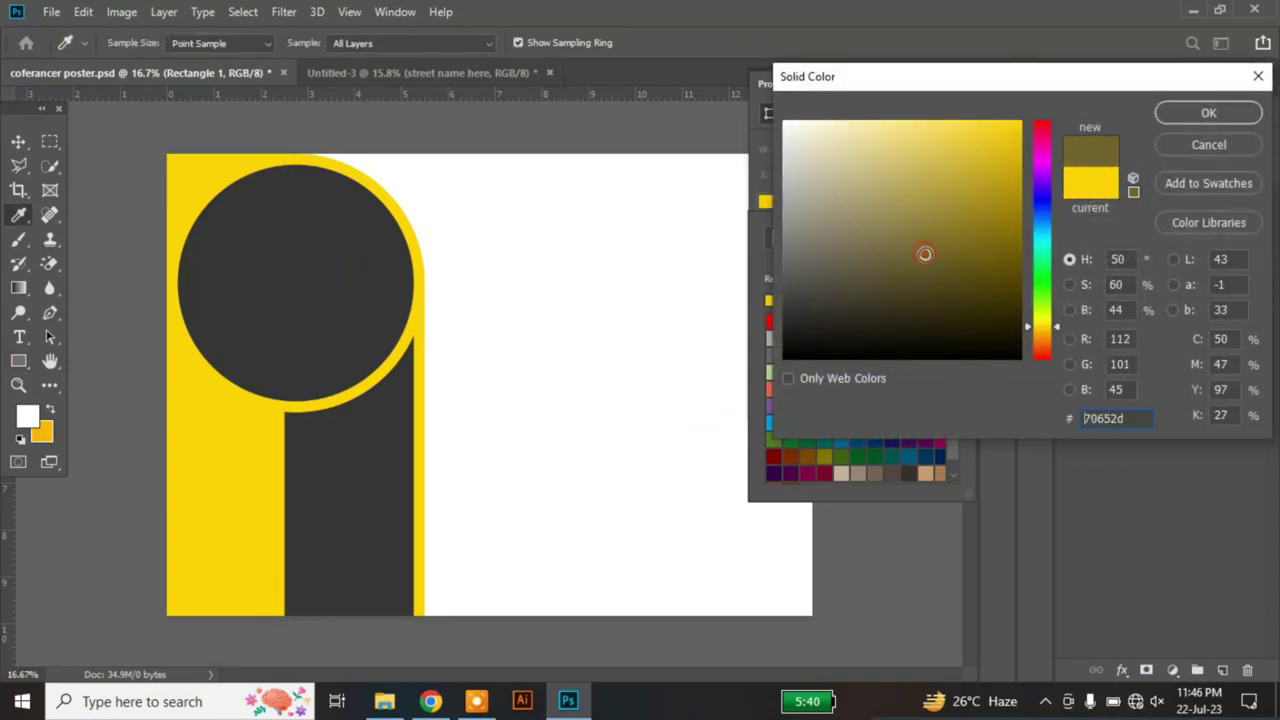
click(905, 233)
click(888, 200)
click(917, 194)
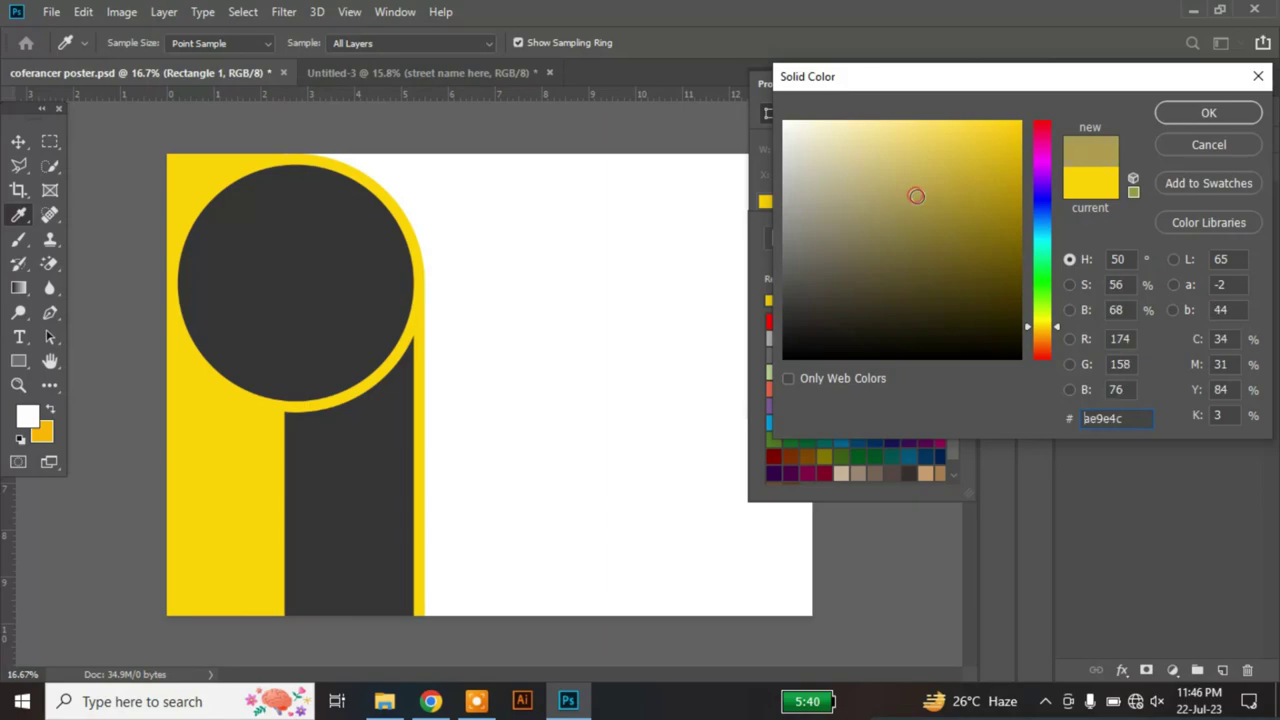
click(1192, 146)
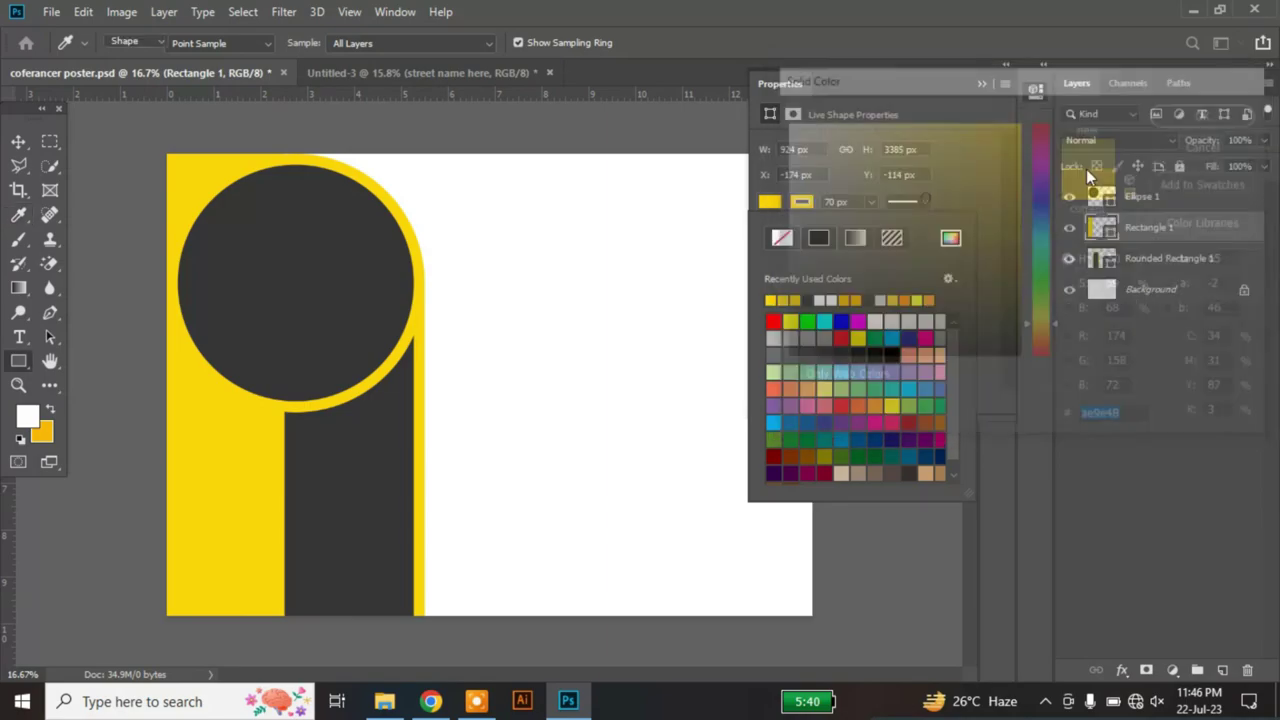
click(852, 295)
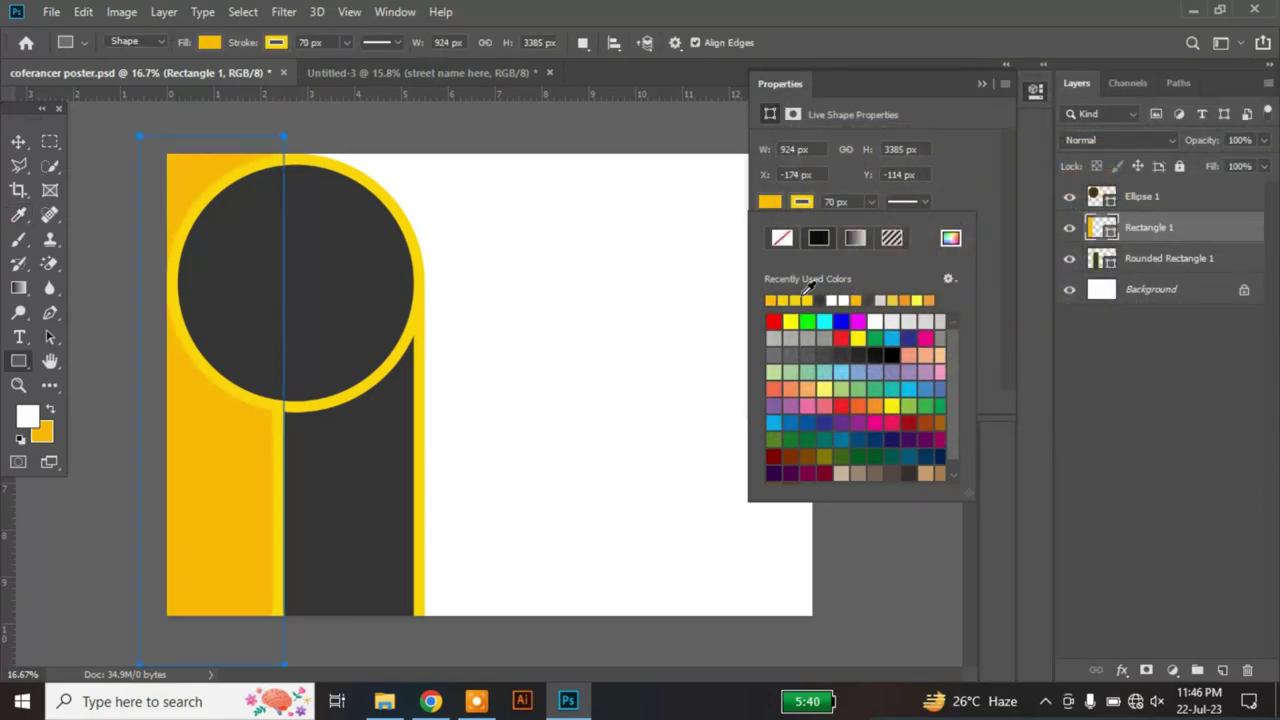
click(807, 299)
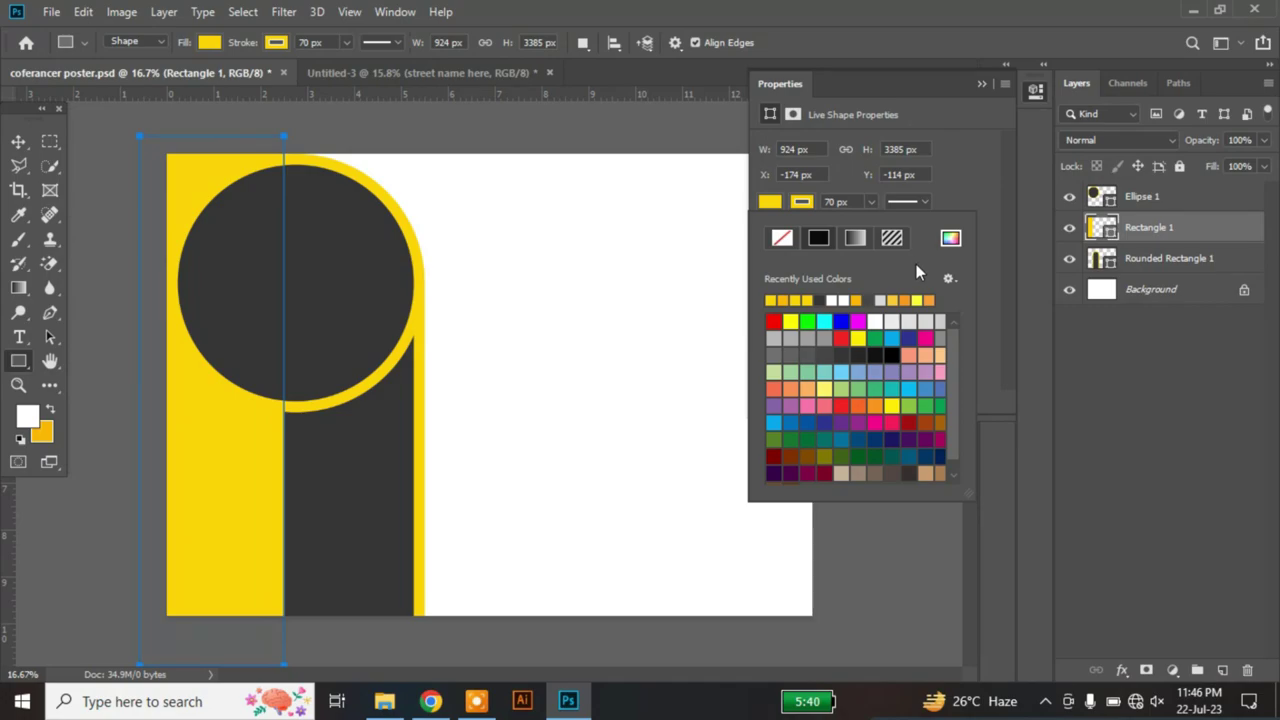
click(789, 295)
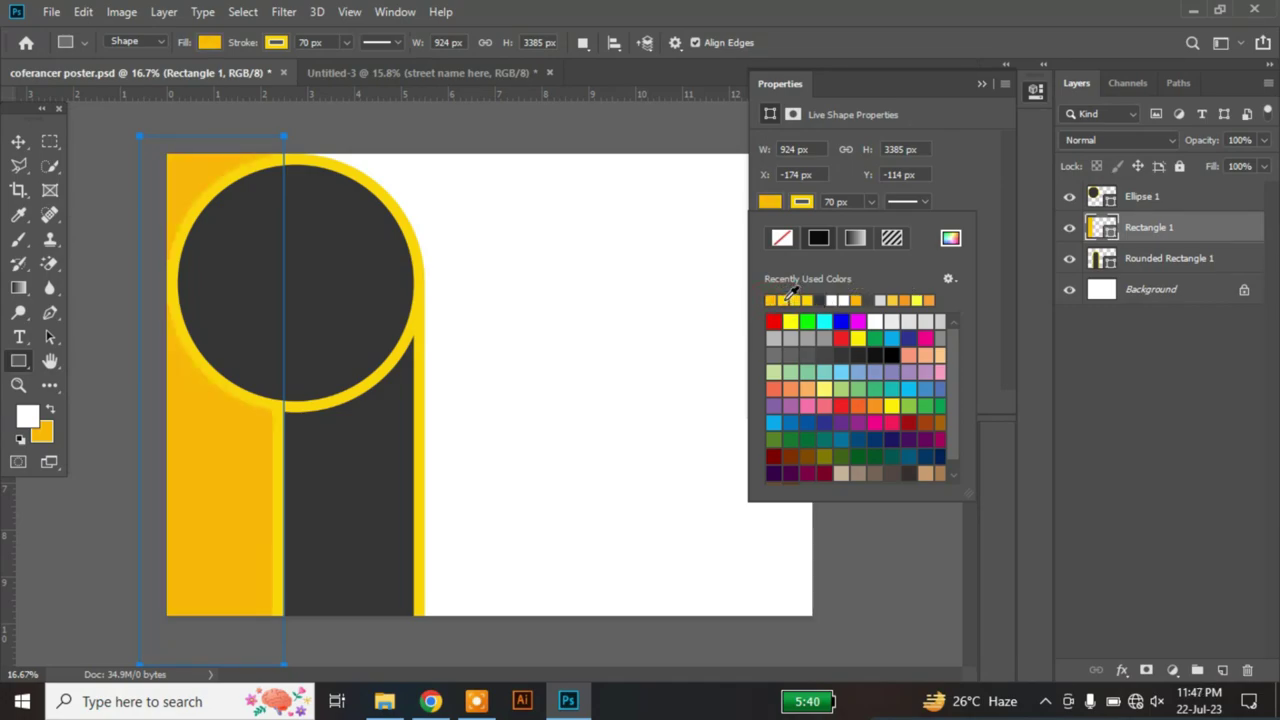
click(14, 144)
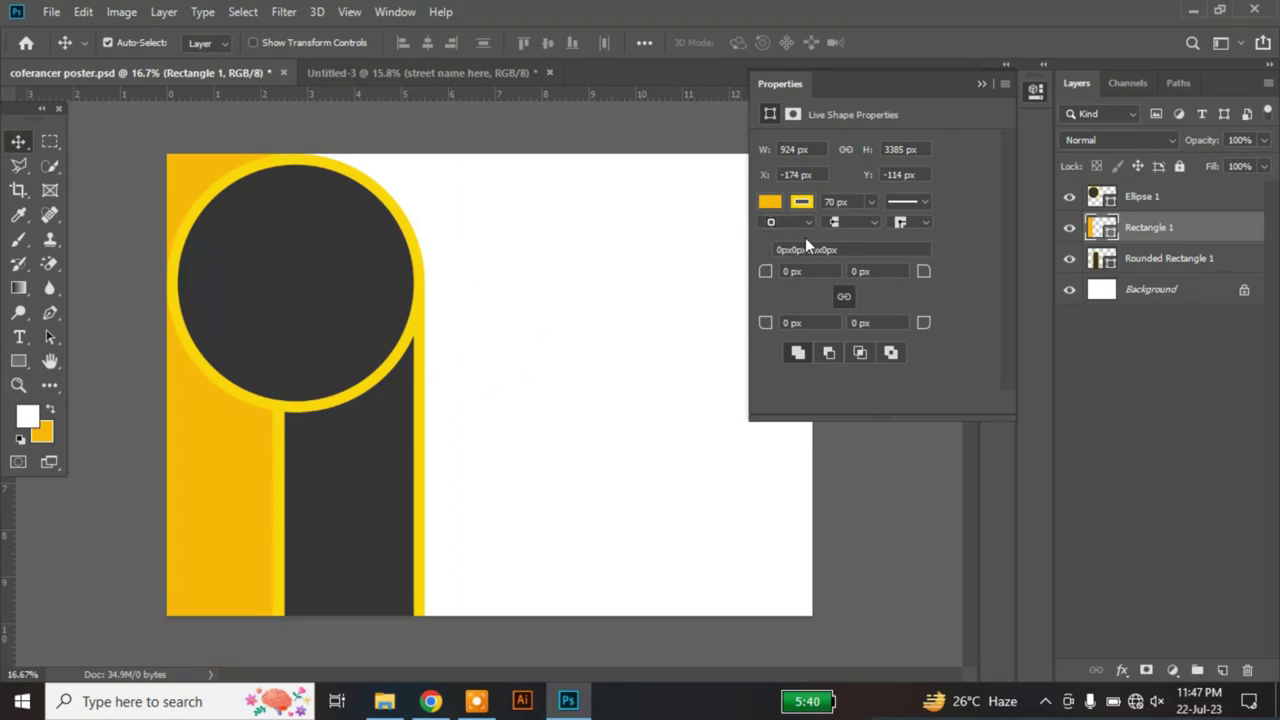
Step: Set the rectangle's fill to the custom yellow #fbbc1f
click(769, 203)
click(955, 244)
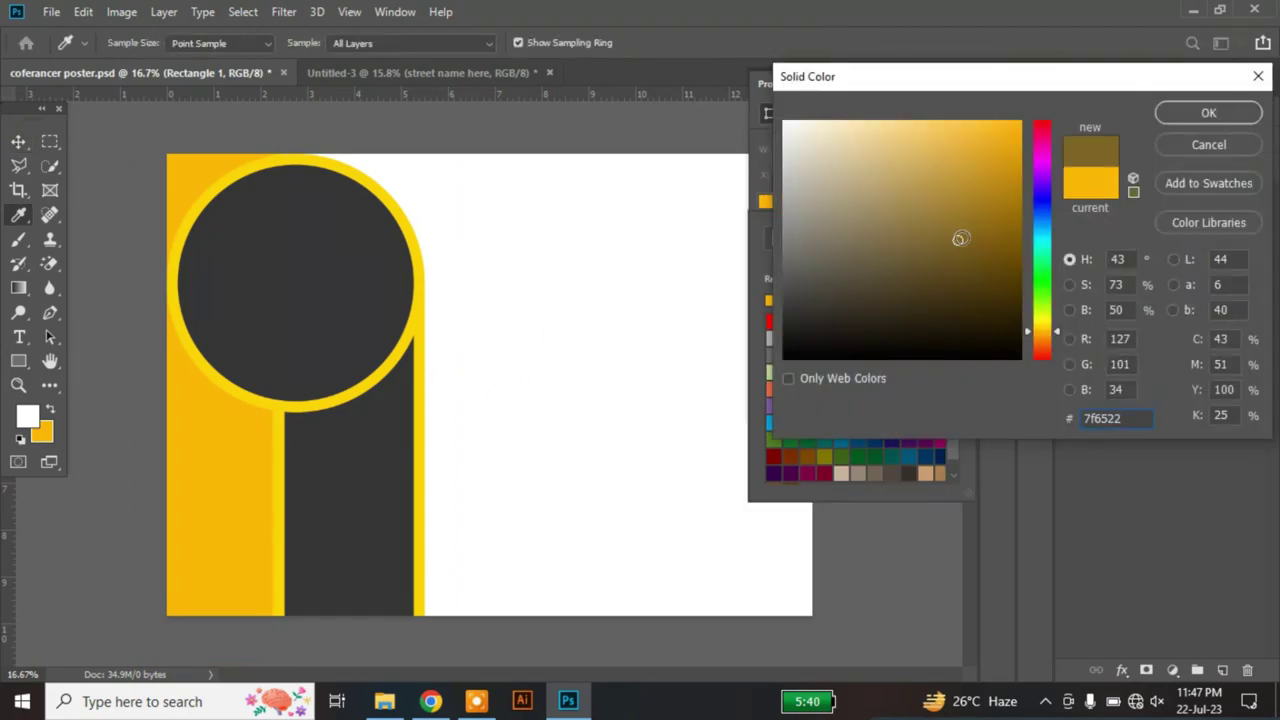
click(1089, 191)
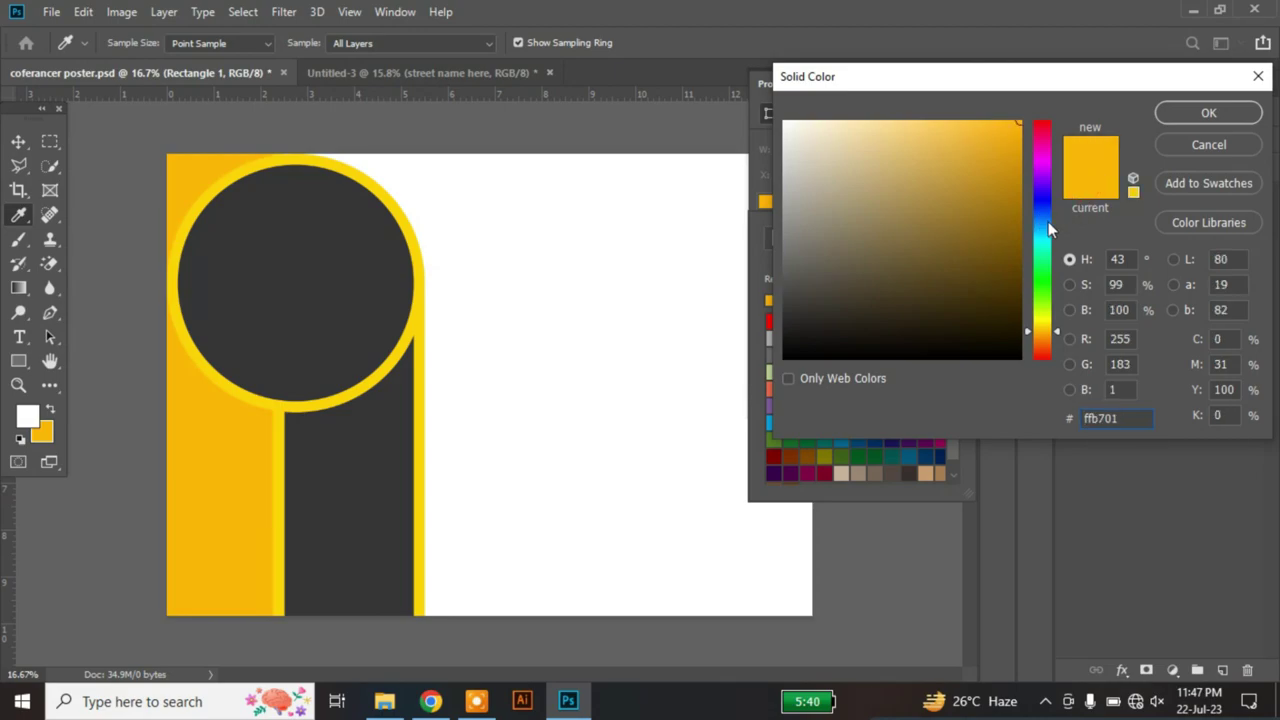
drag(1002, 122, 992, 124)
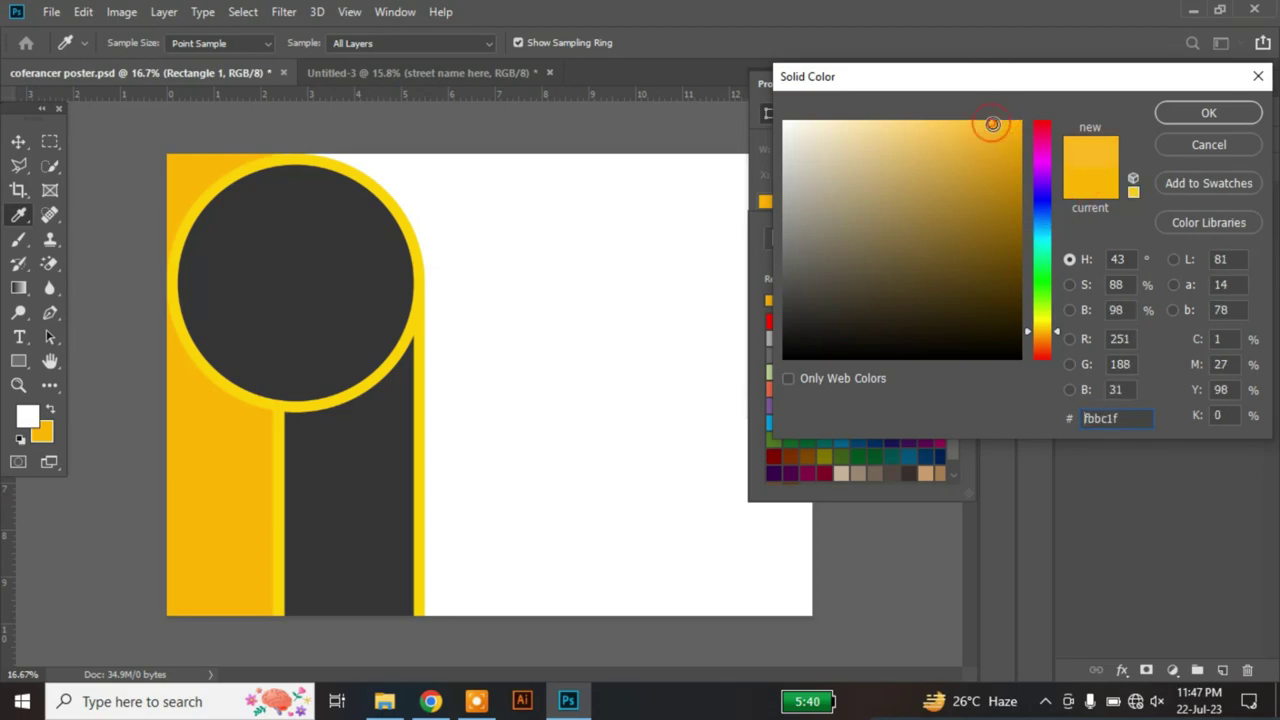
click(1177, 116)
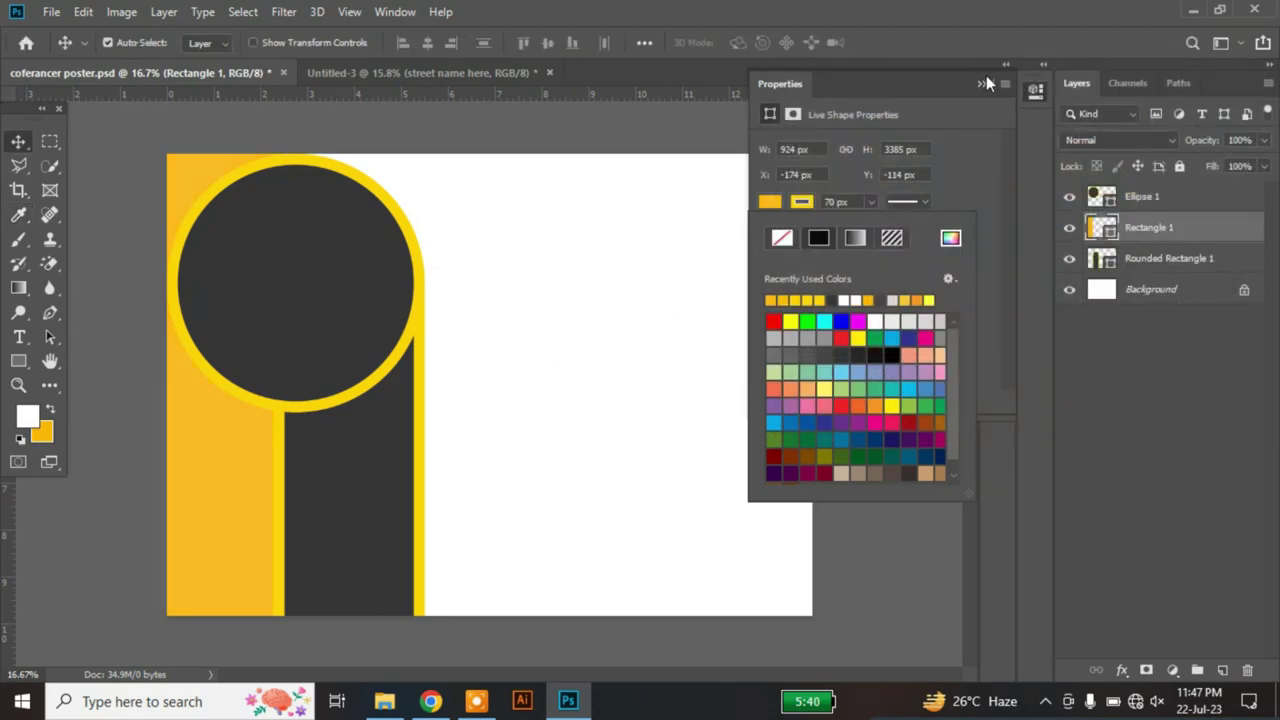
click(950, 190)
Step: Draw a closed four-point triangle shape with the Pen tool at the lower left
click(983, 84)
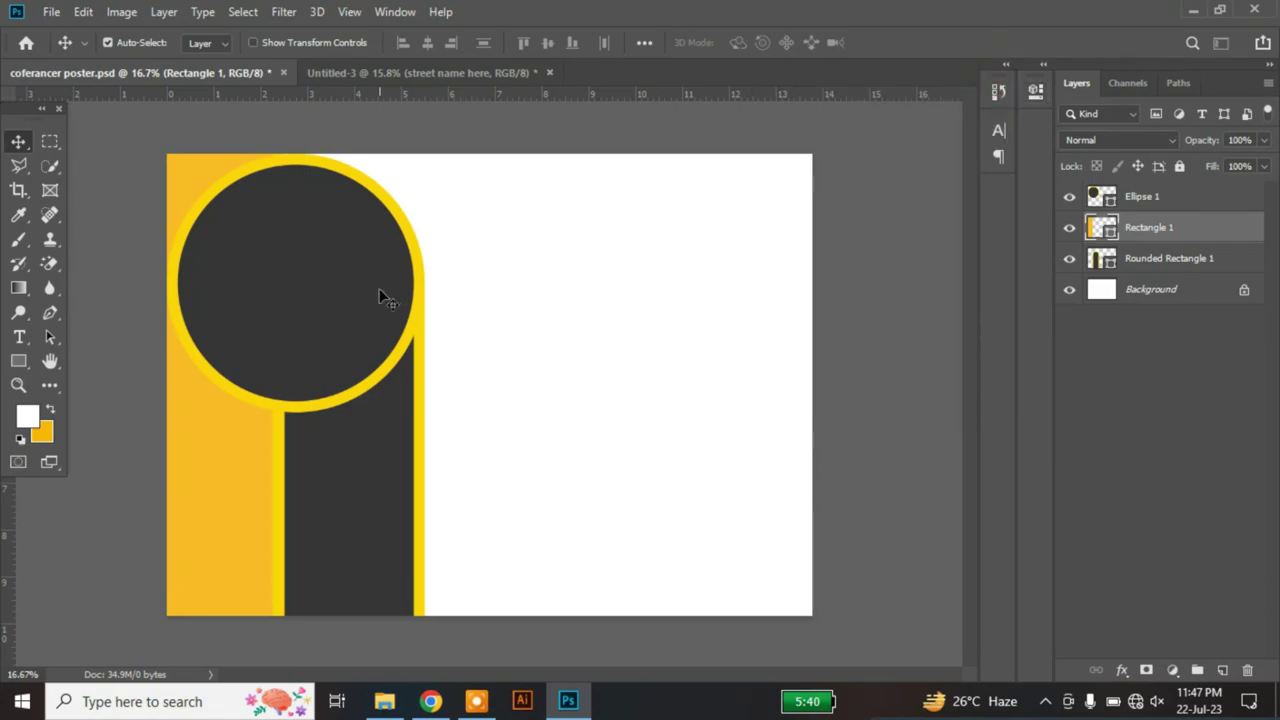
click(49, 312)
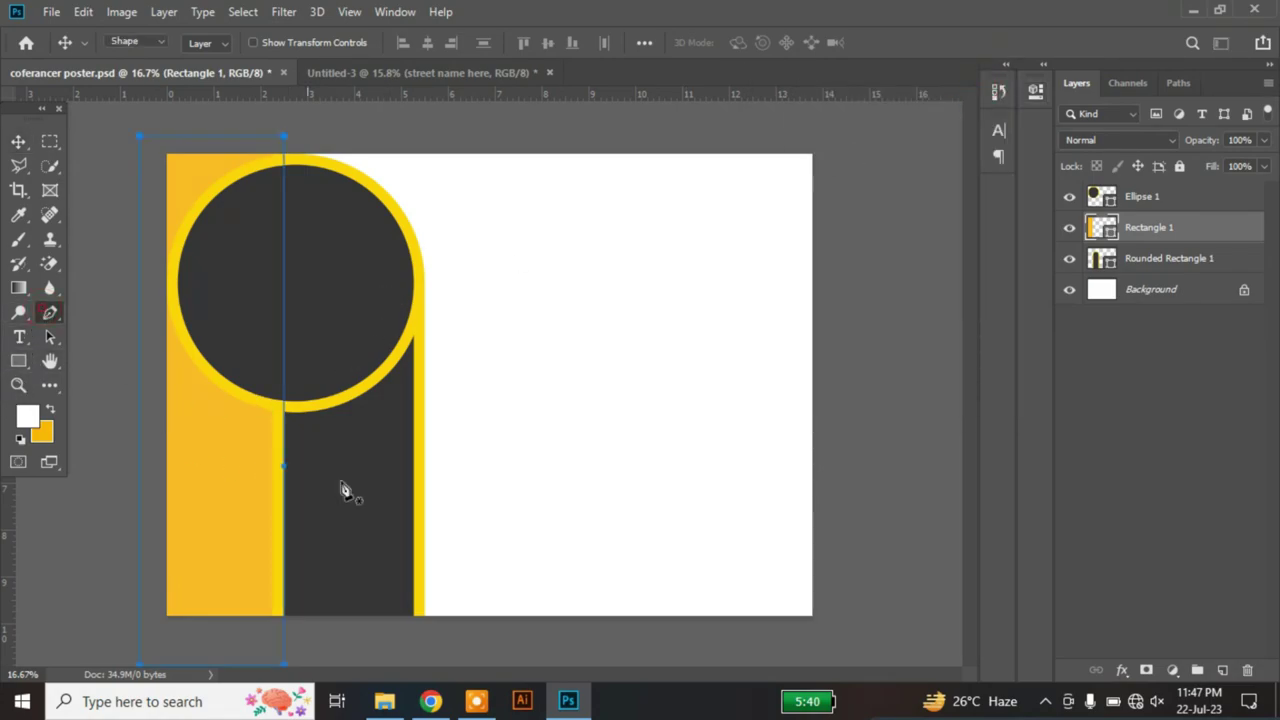
click(324, 462)
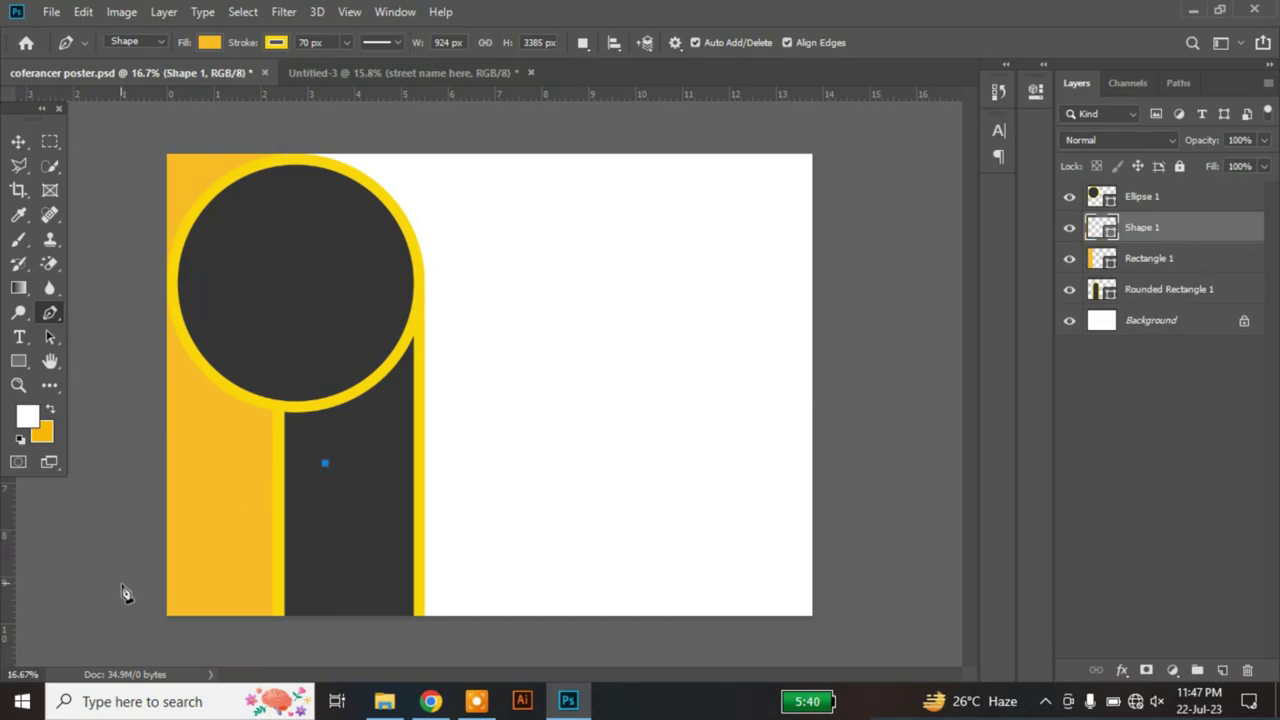
click(145, 590)
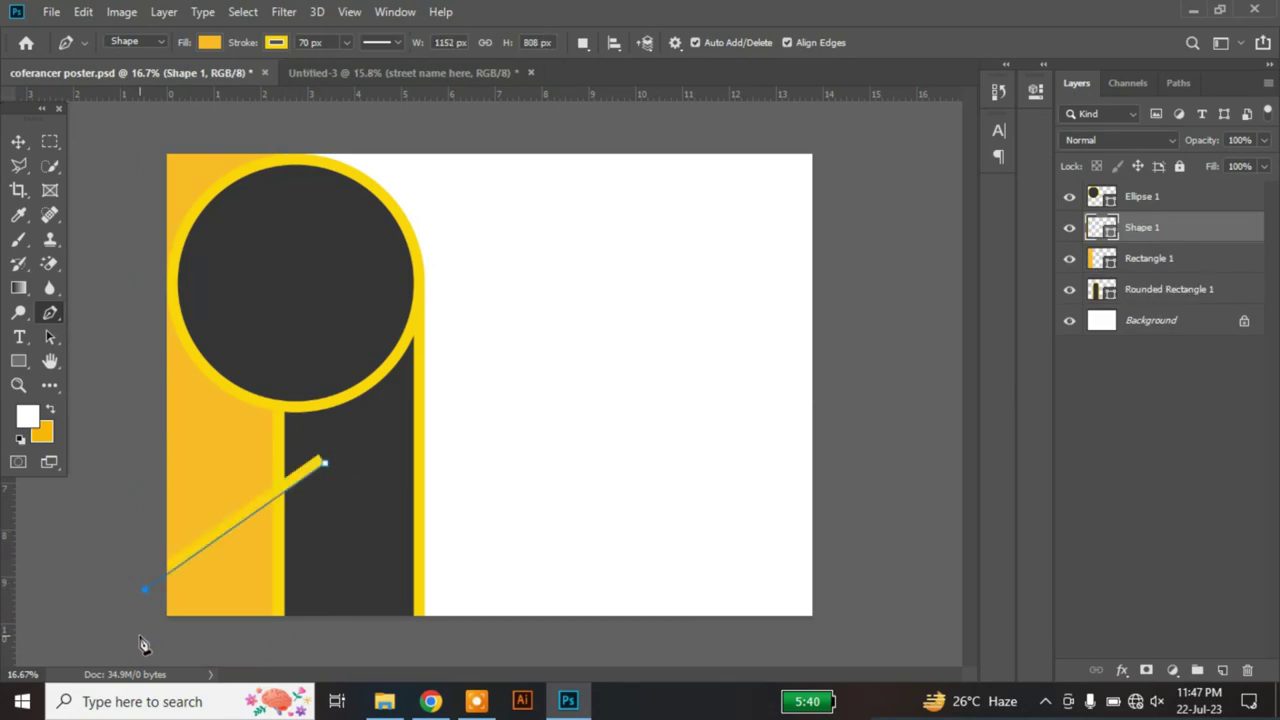
click(139, 636)
click(333, 640)
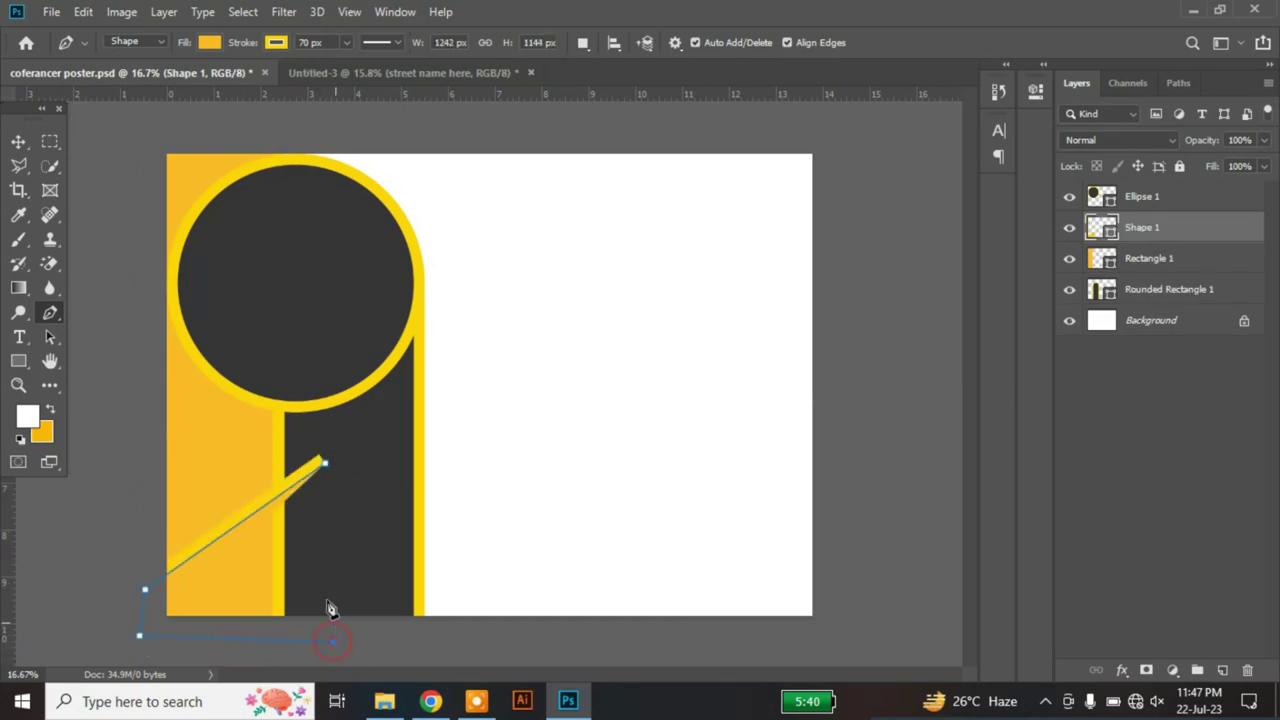
click(324, 464)
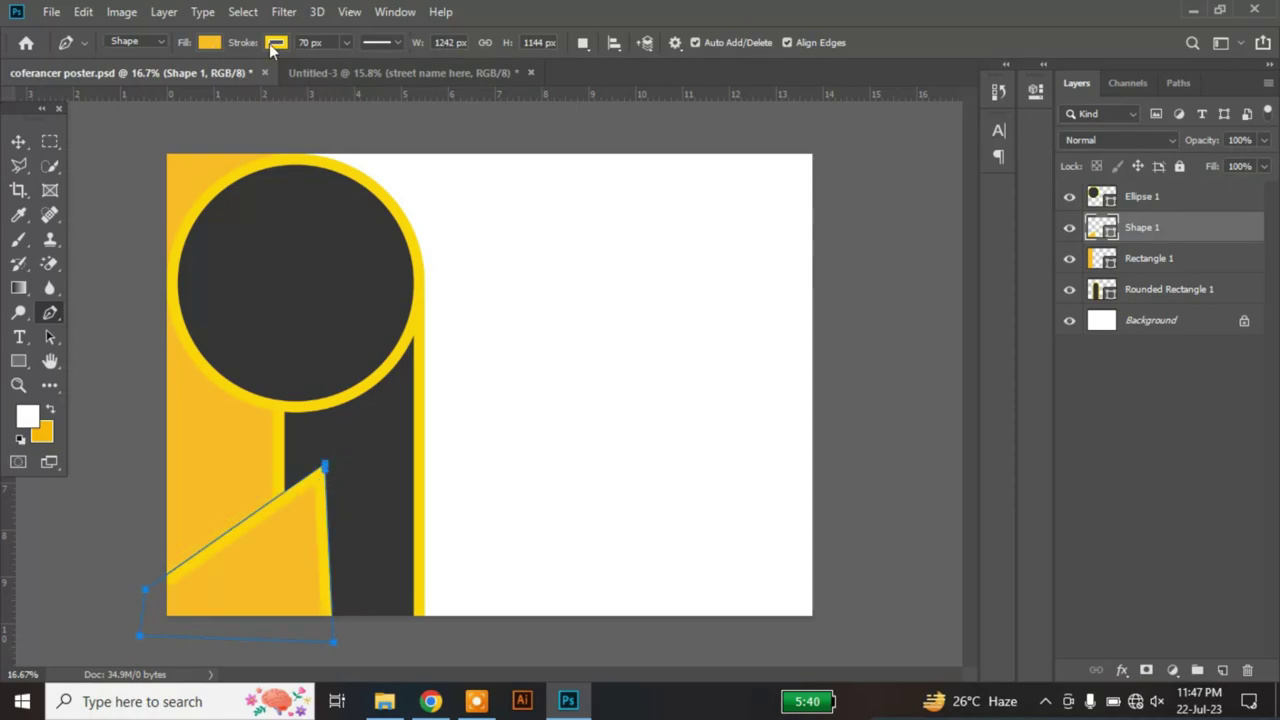
Step: Remove the triangle's outline and fill it with dark grey #363636
click(272, 44)
click(195, 78)
click(209, 43)
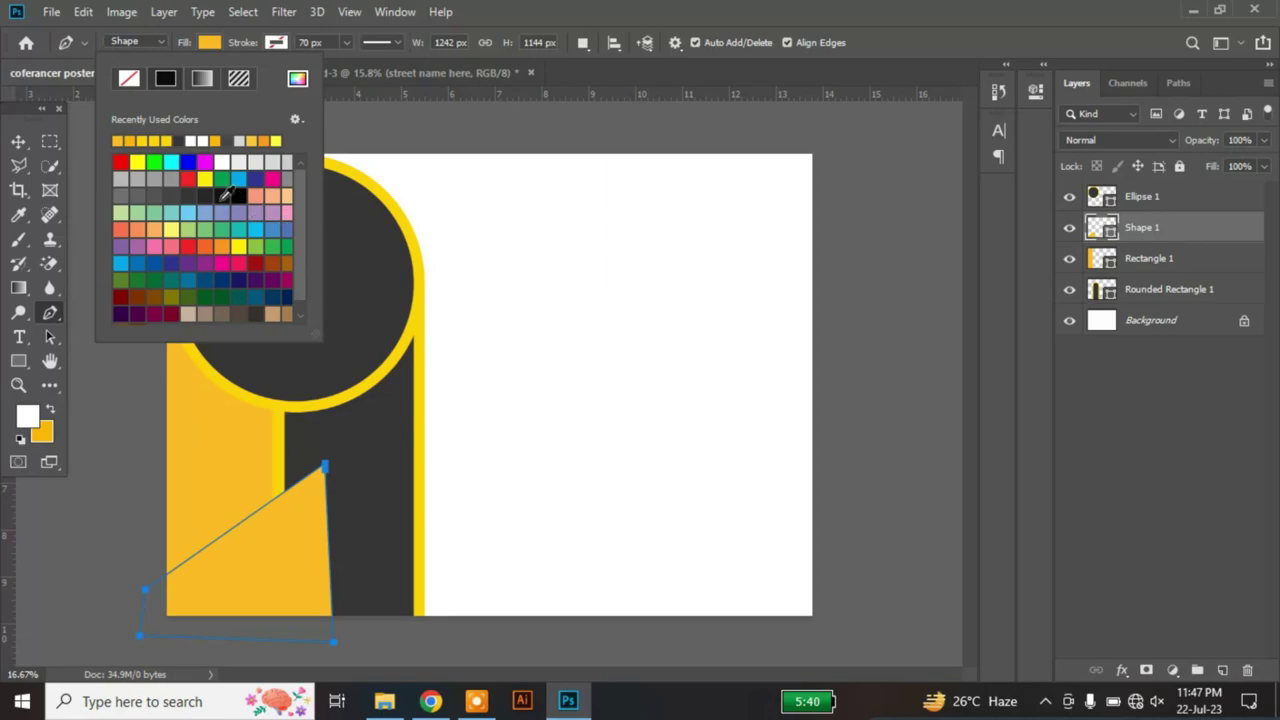
click(206, 194)
click(190, 194)
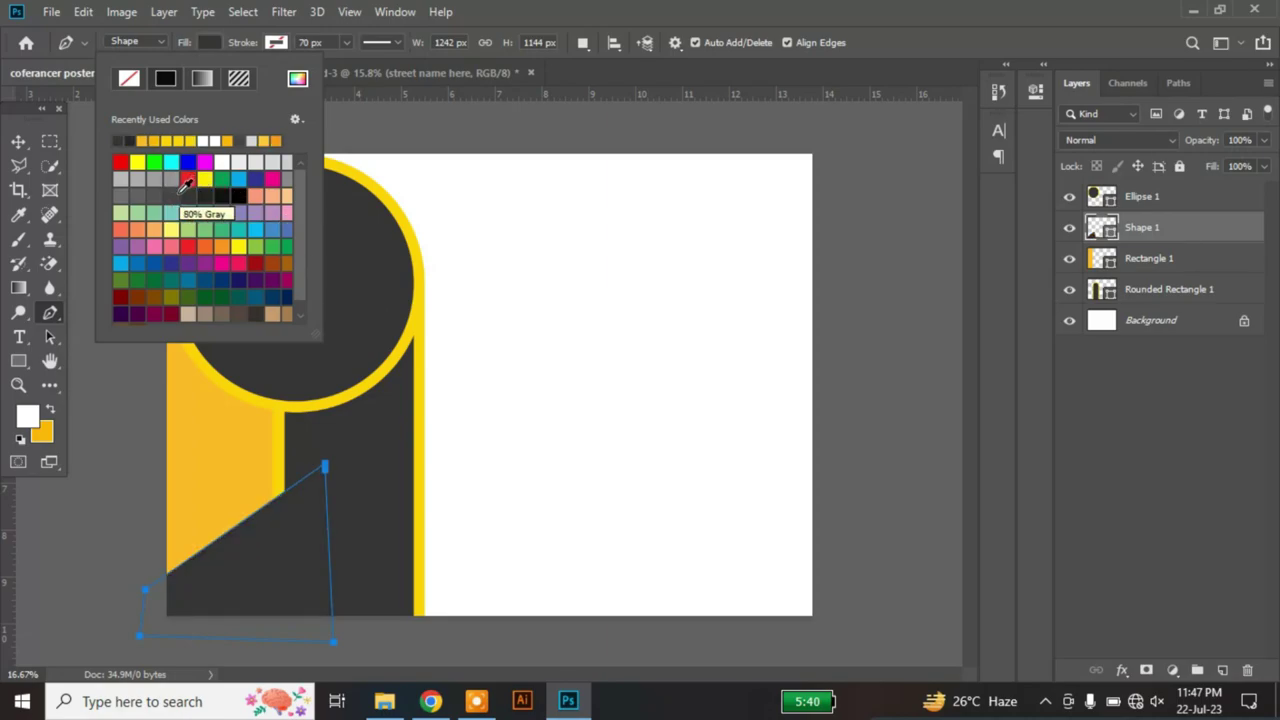
click(298, 79)
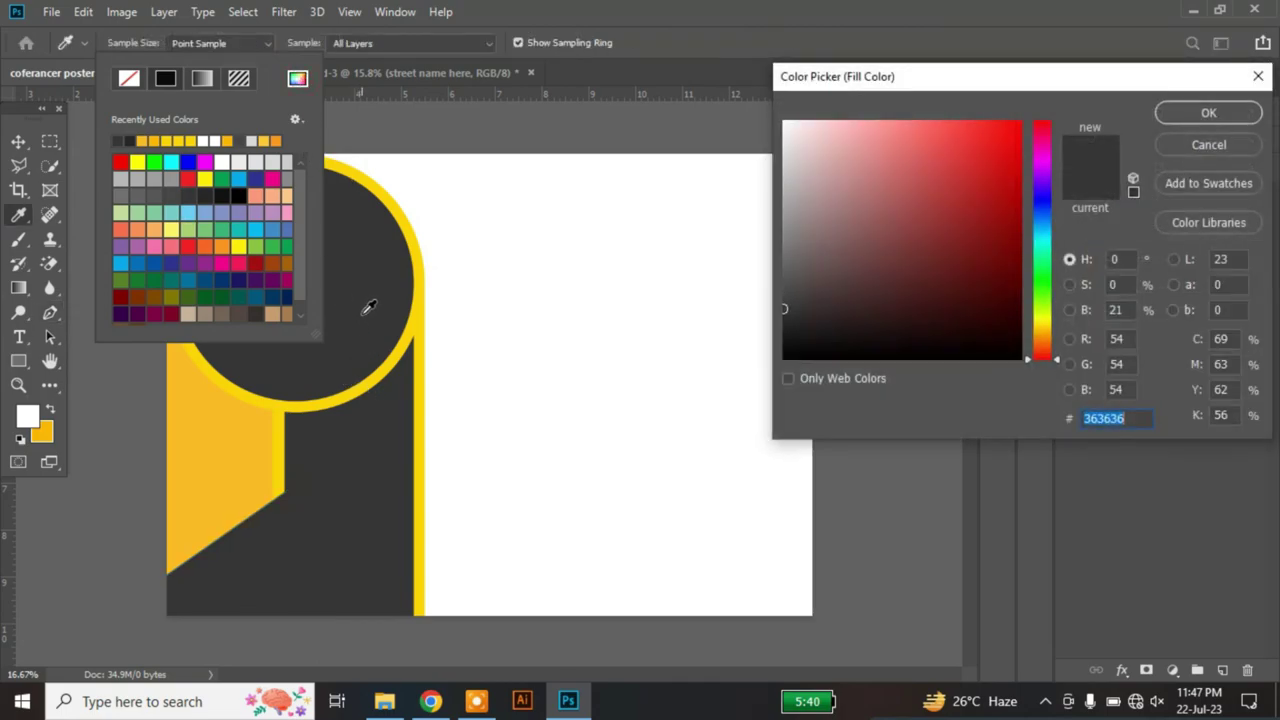
click(1208, 112)
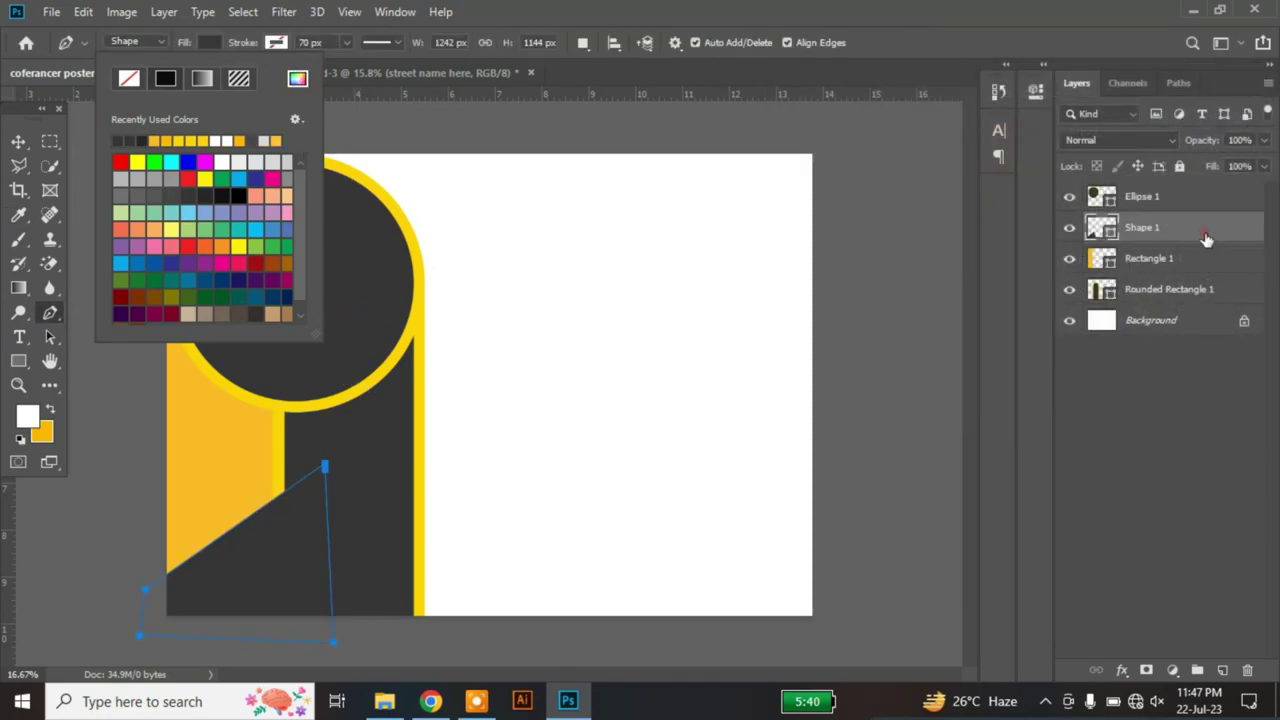
drag(1206, 238, 974, 280)
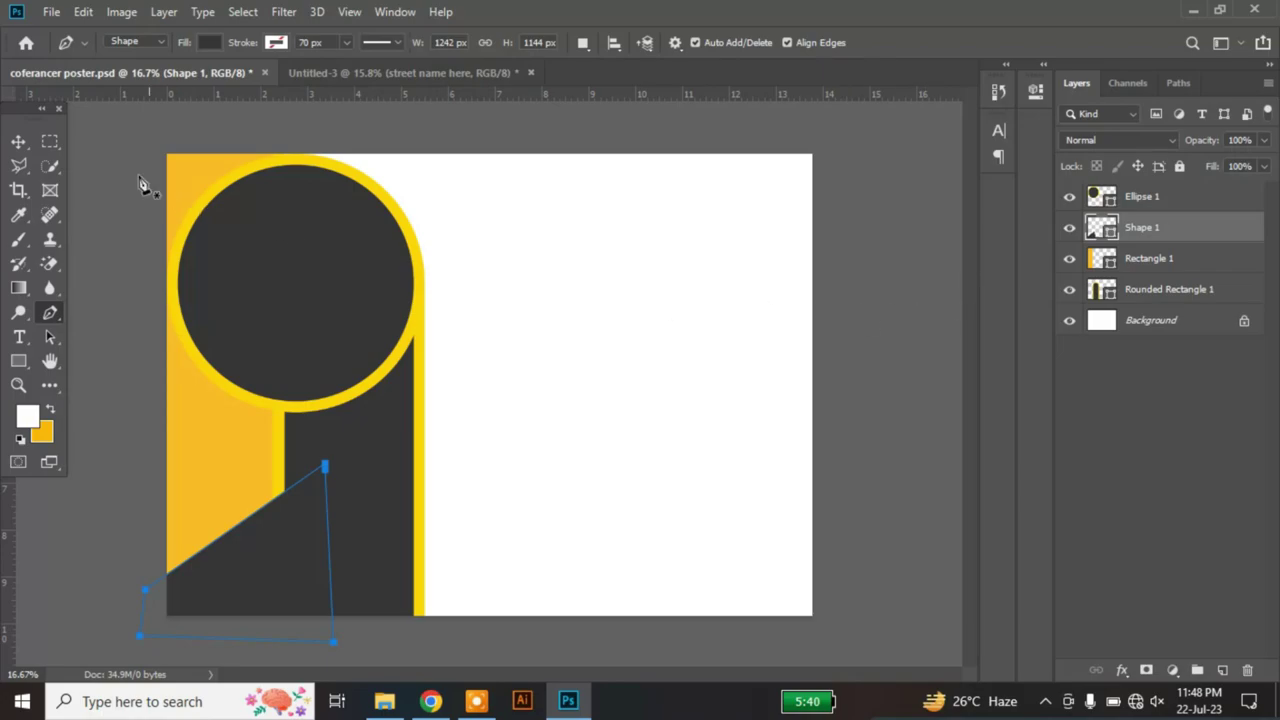
Step: Reorder the layers so the triangle sits beneath the rounded bar, nudging it down
click(18, 141)
mouse_move(1199, 267)
mouse_down()
mouse_move(1160, 308)
mouse_move(1162, 224)
mouse_up()
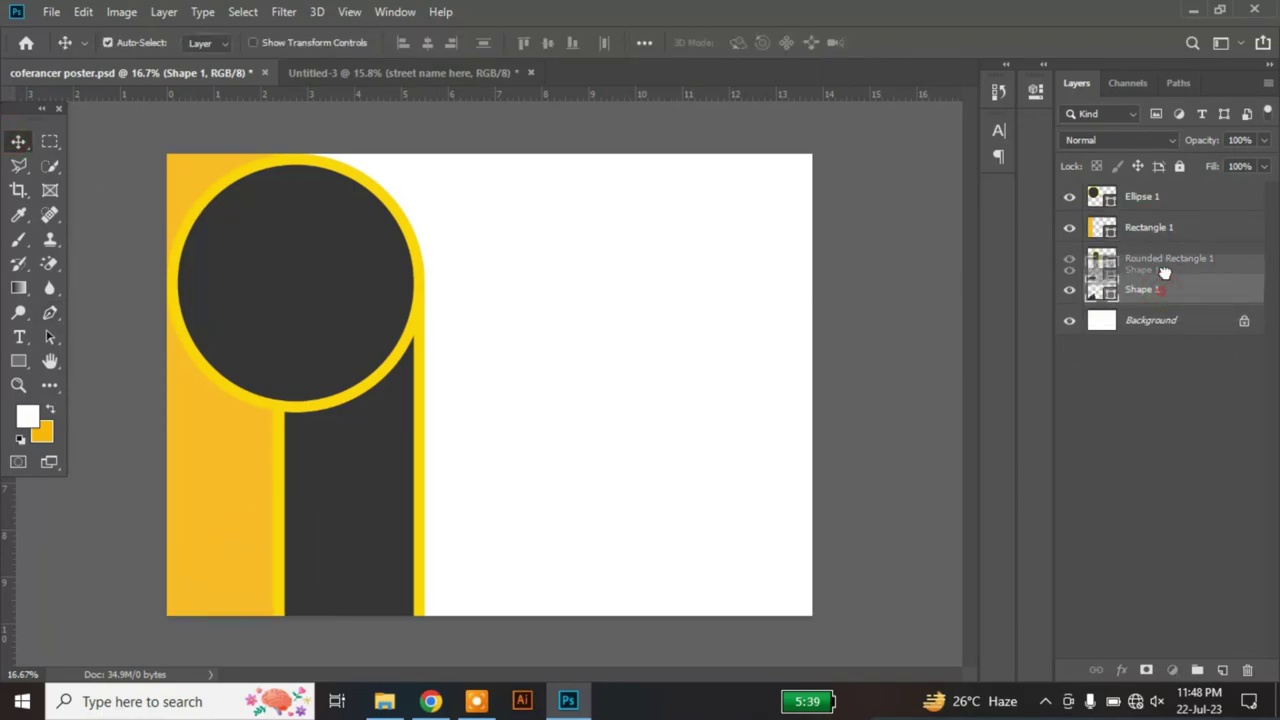
drag(1155, 287, 1160, 222)
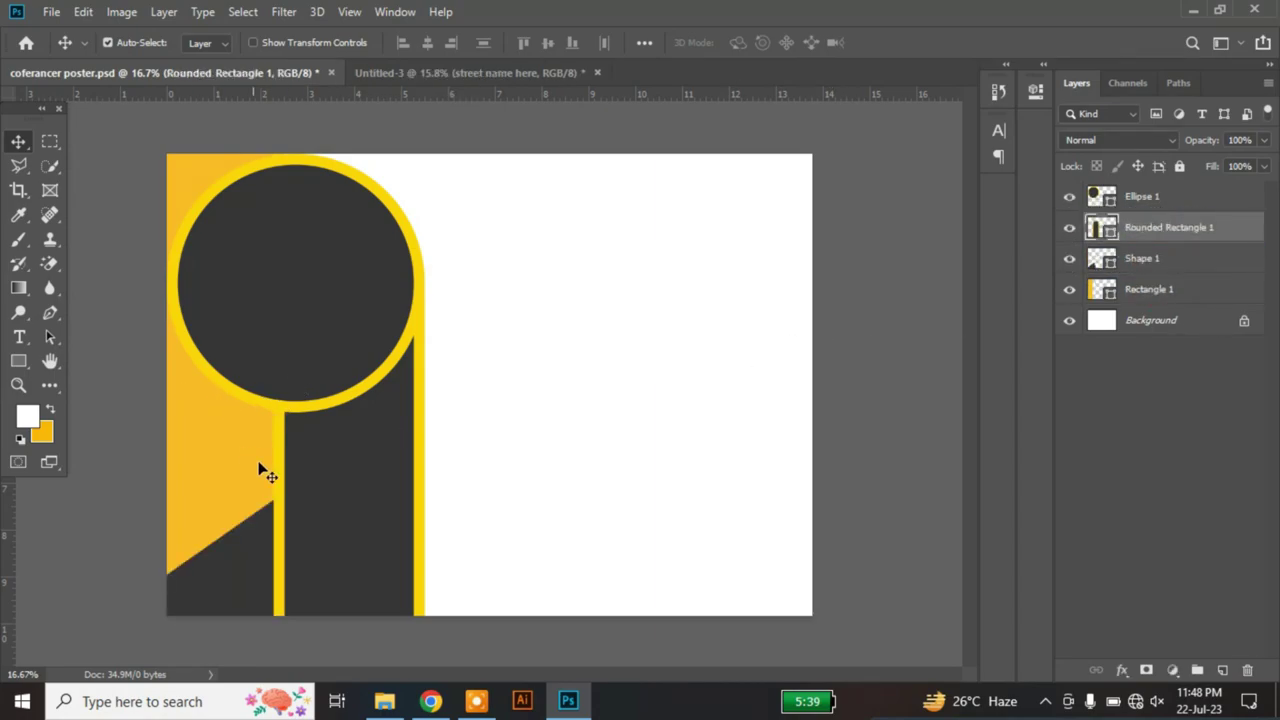
drag(256, 530, 249, 558)
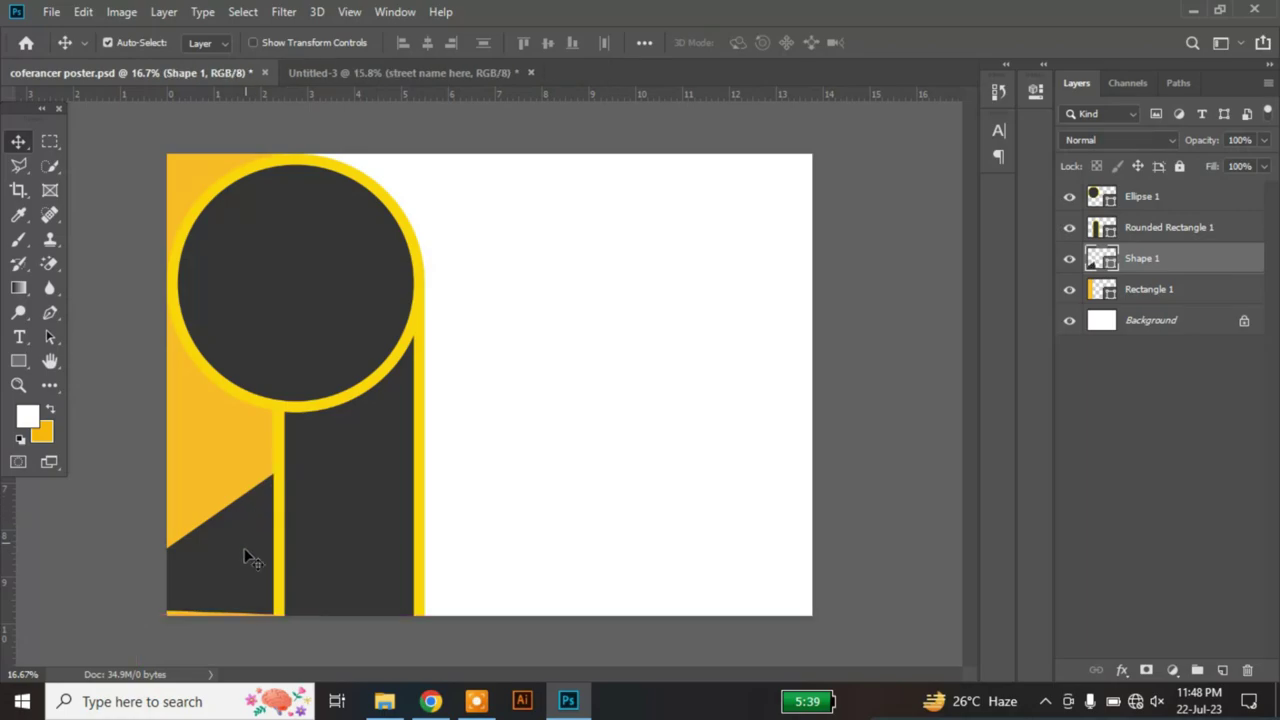
Step: Reshape the triangle's anchors, raising its top point up toward the circle
key(p)
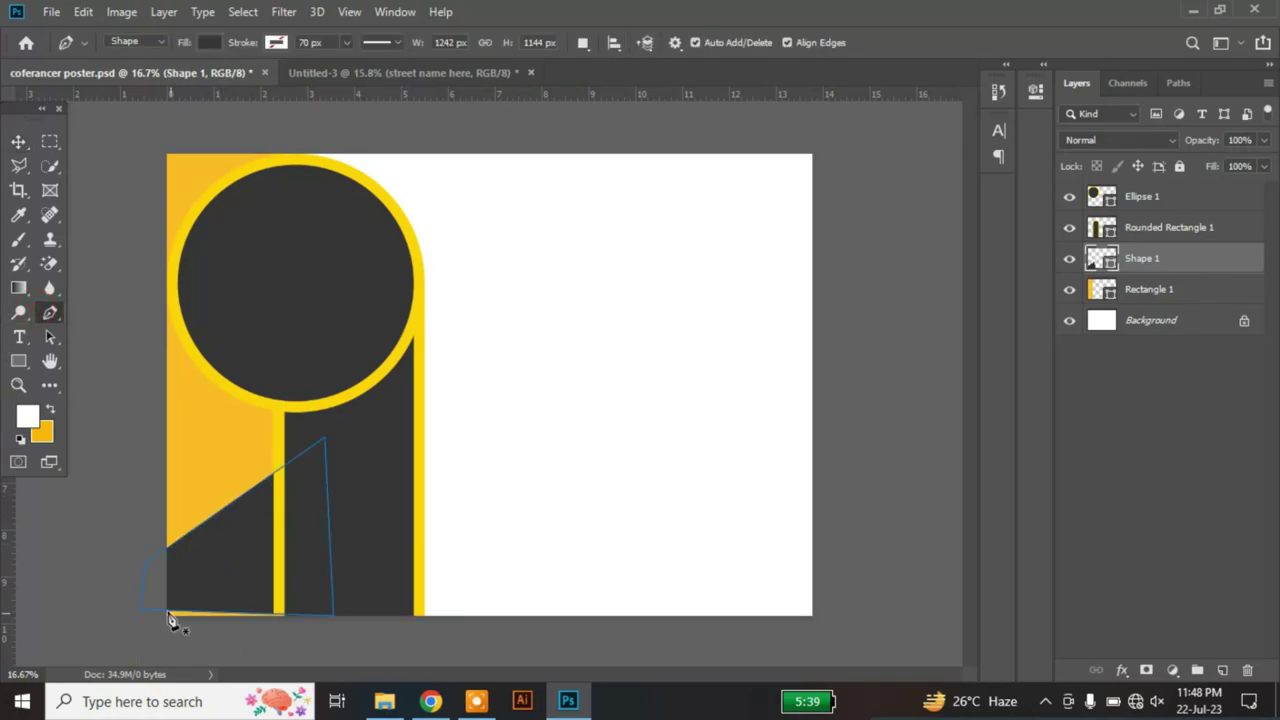
drag(138, 611, 141, 637)
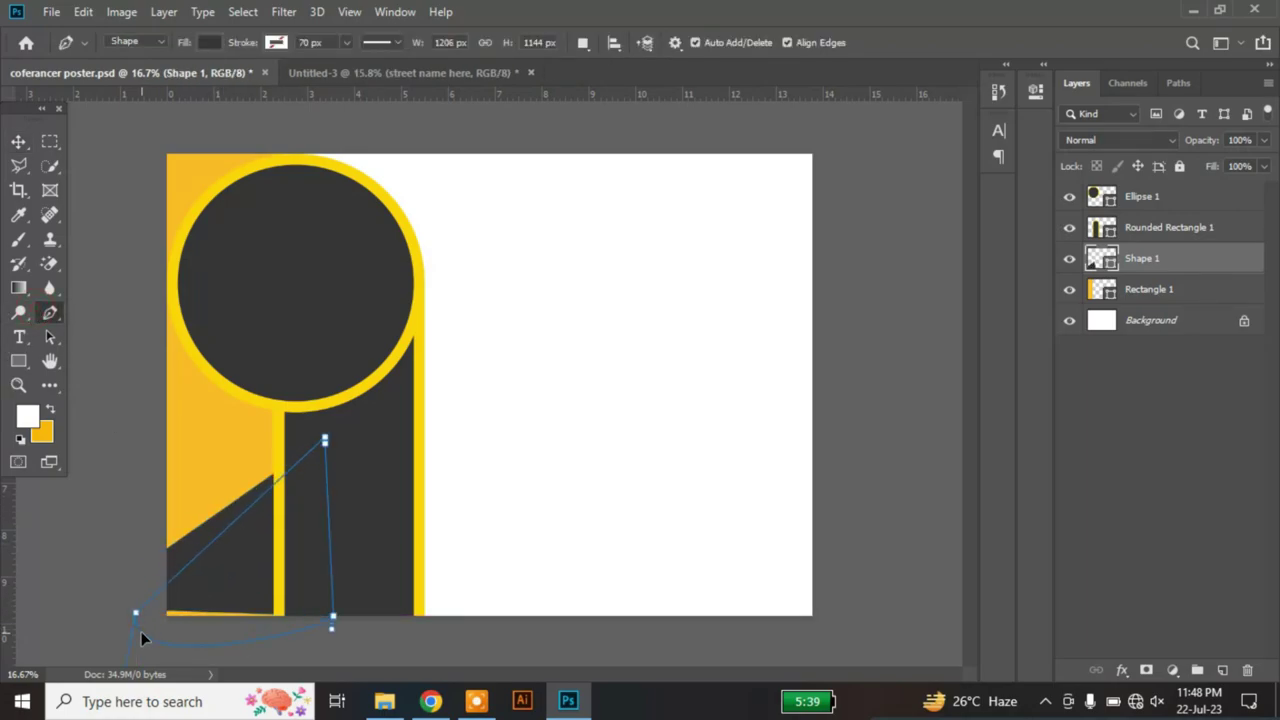
click(333, 617)
key(Return)
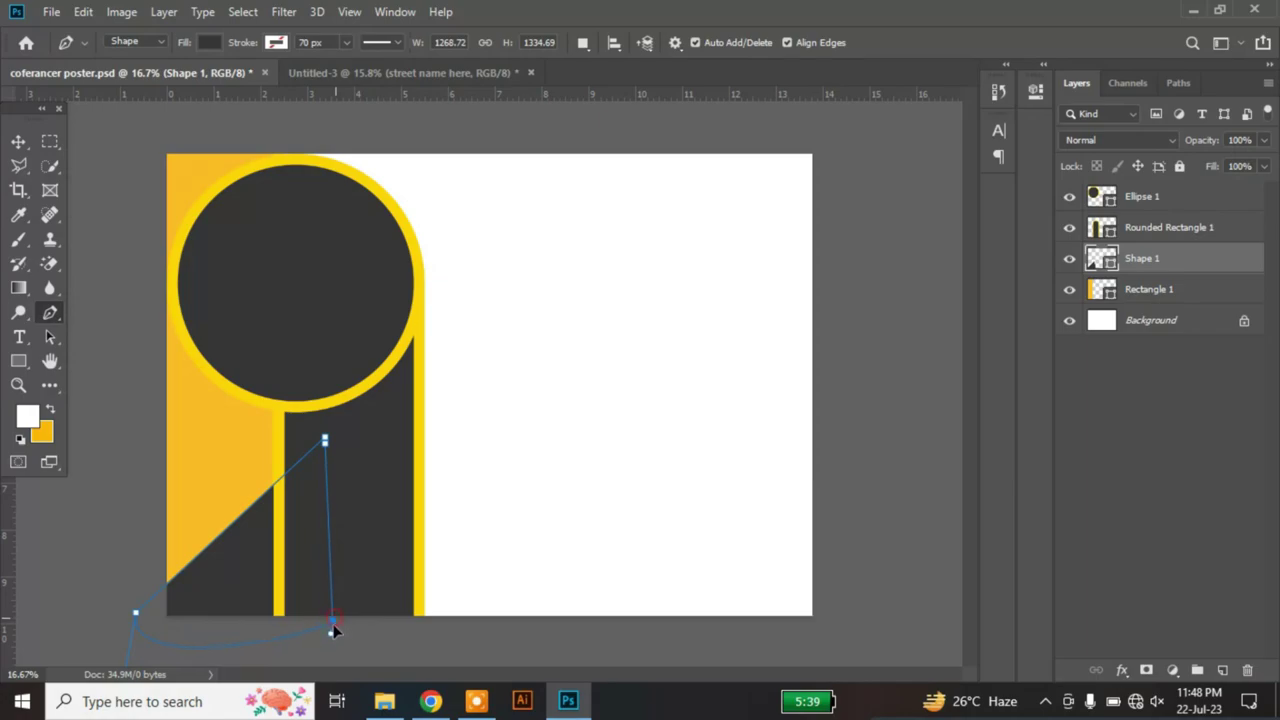
drag(334, 627, 334, 641)
mouse_move(328, 443)
mouse_down()
mouse_move(346, 414)
mouse_move(320, 380)
mouse_move(322, 395)
mouse_up()
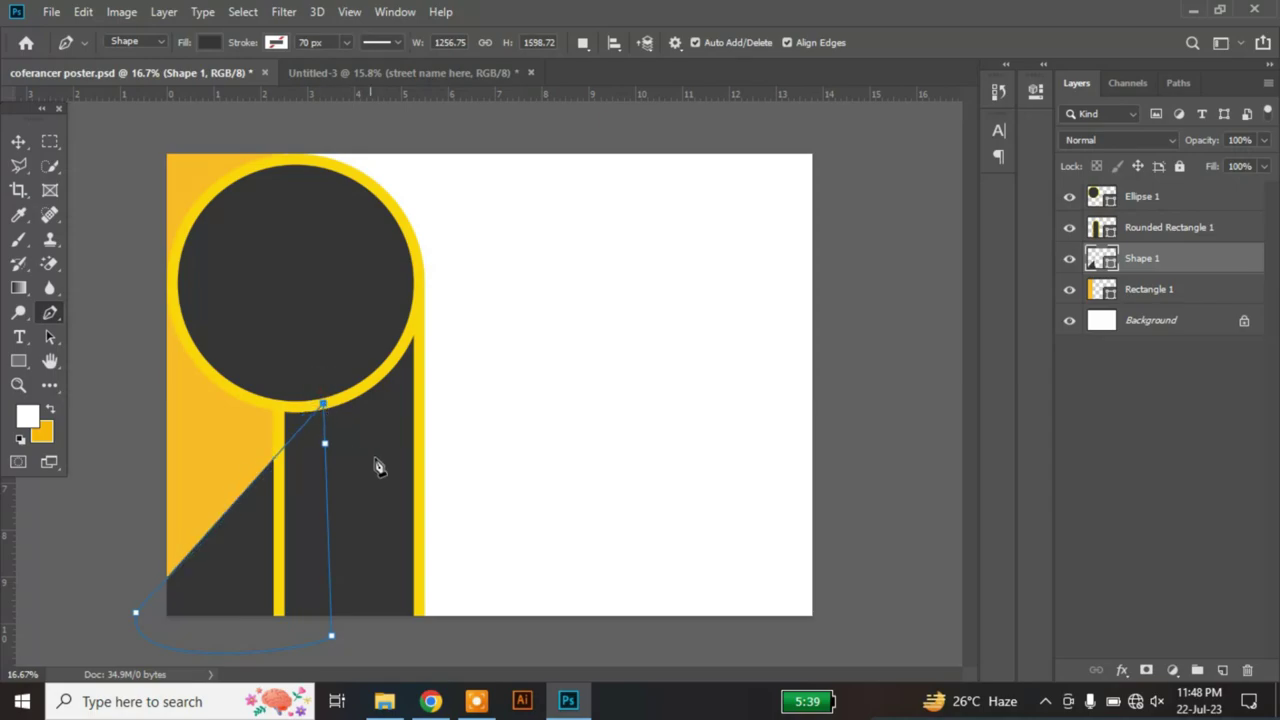
Step: Drag the blue skyscraper photo from Pictures onto the poster
click(18, 141)
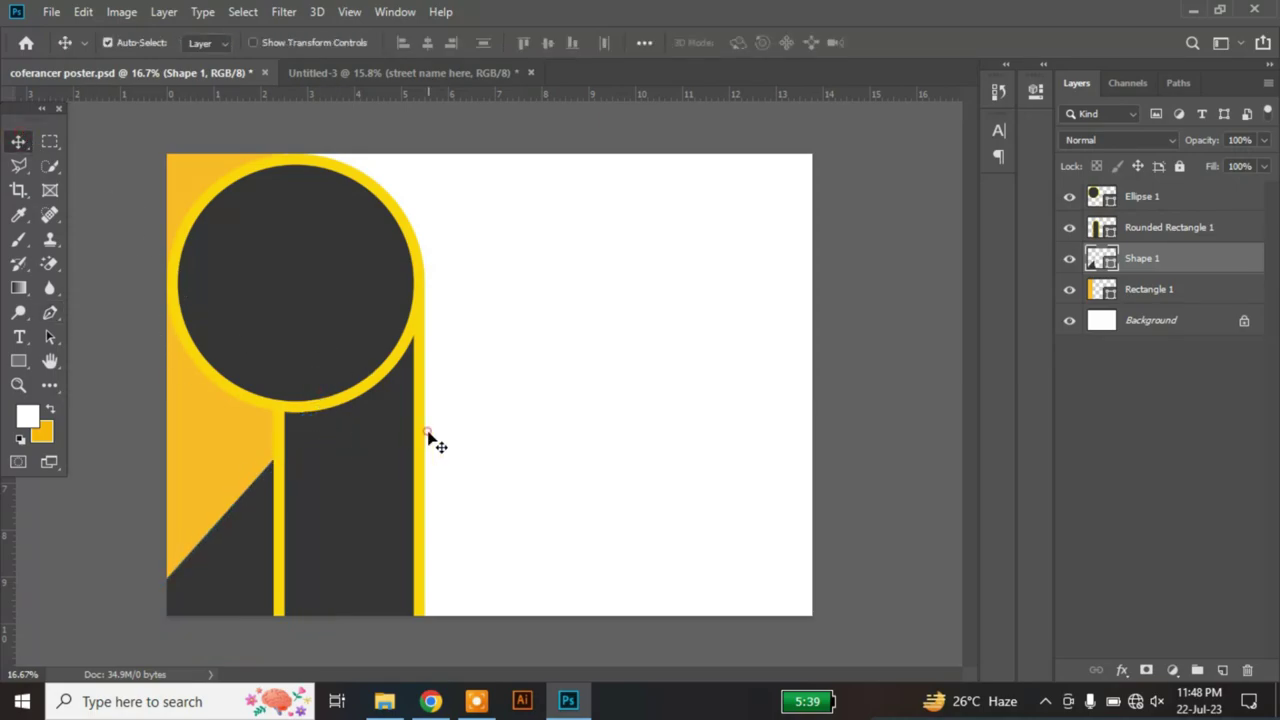
click(430, 443)
click(384, 701)
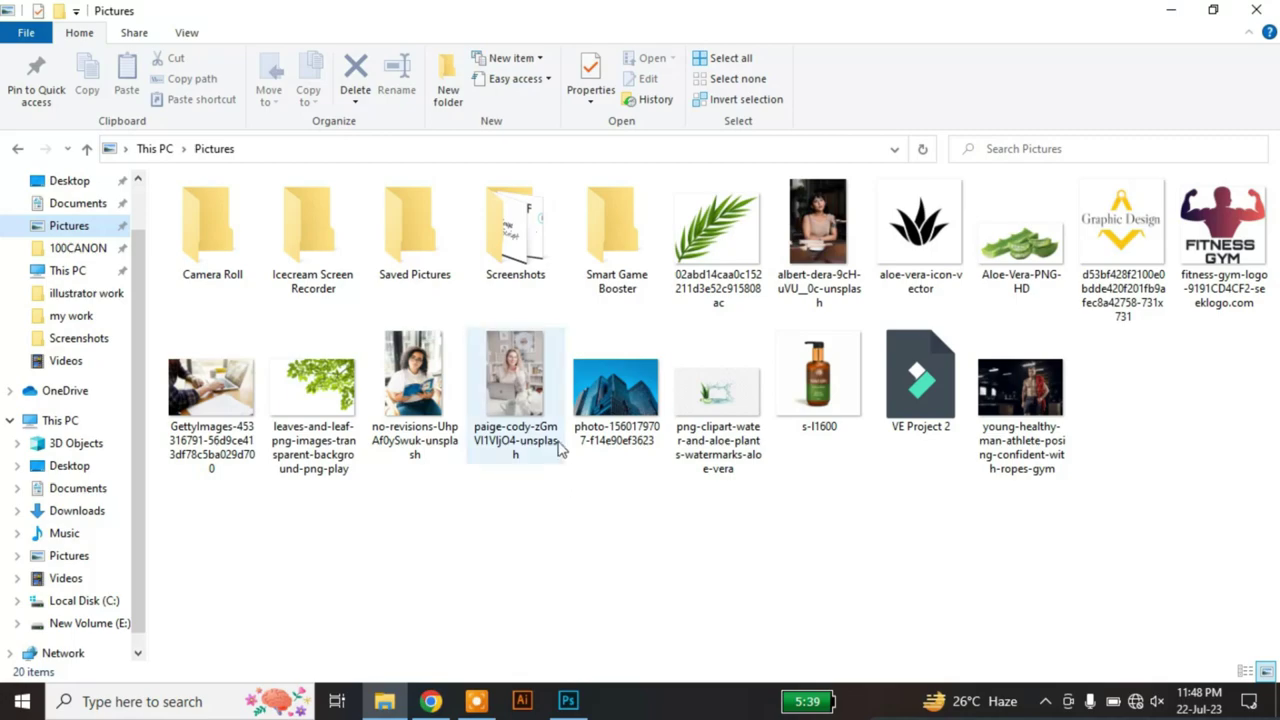
click(622, 420)
drag(626, 440, 539, 405)
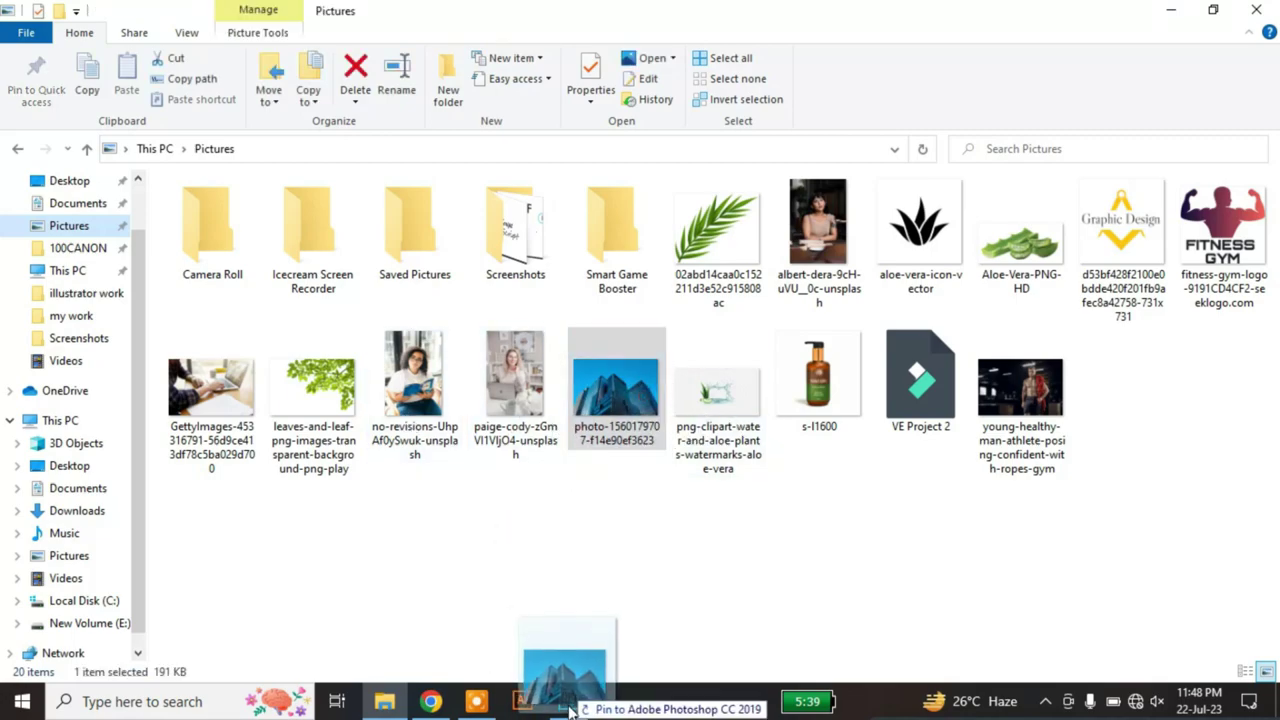
Step: Convert the photo to a smart object and scale it over the top-left circle
key(Return)
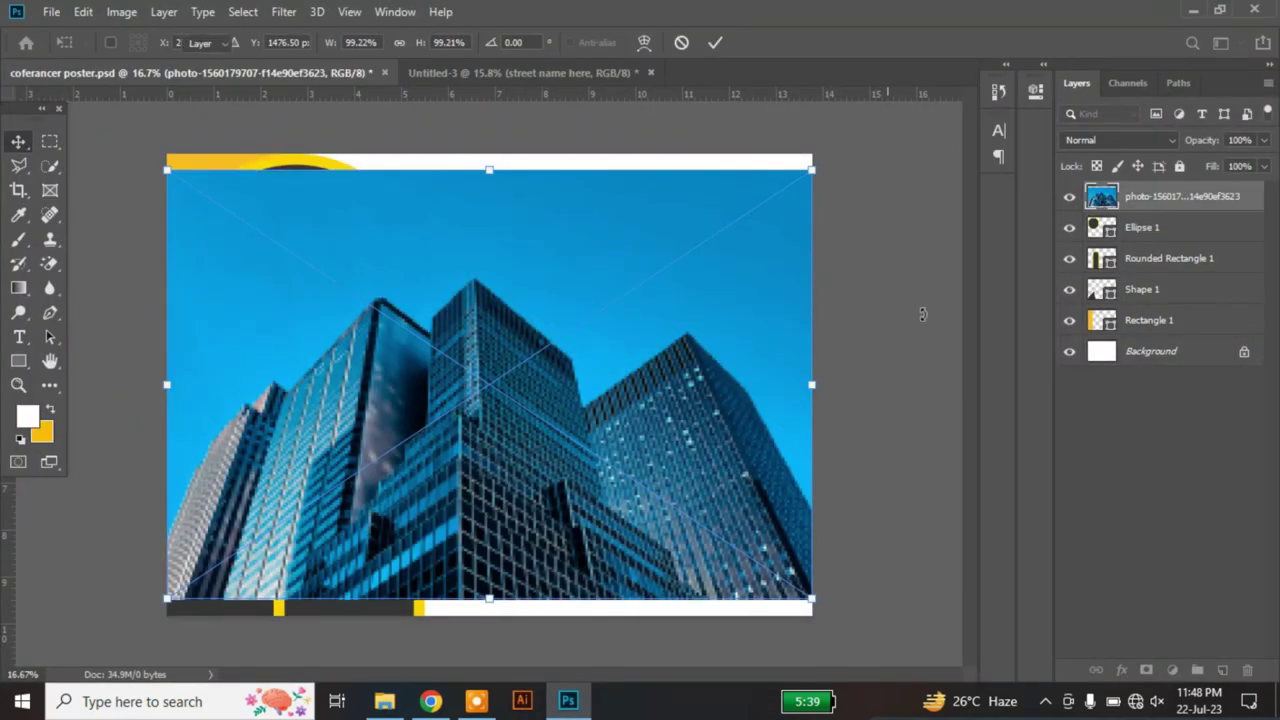
right_click(1180, 200)
click(973, 197)
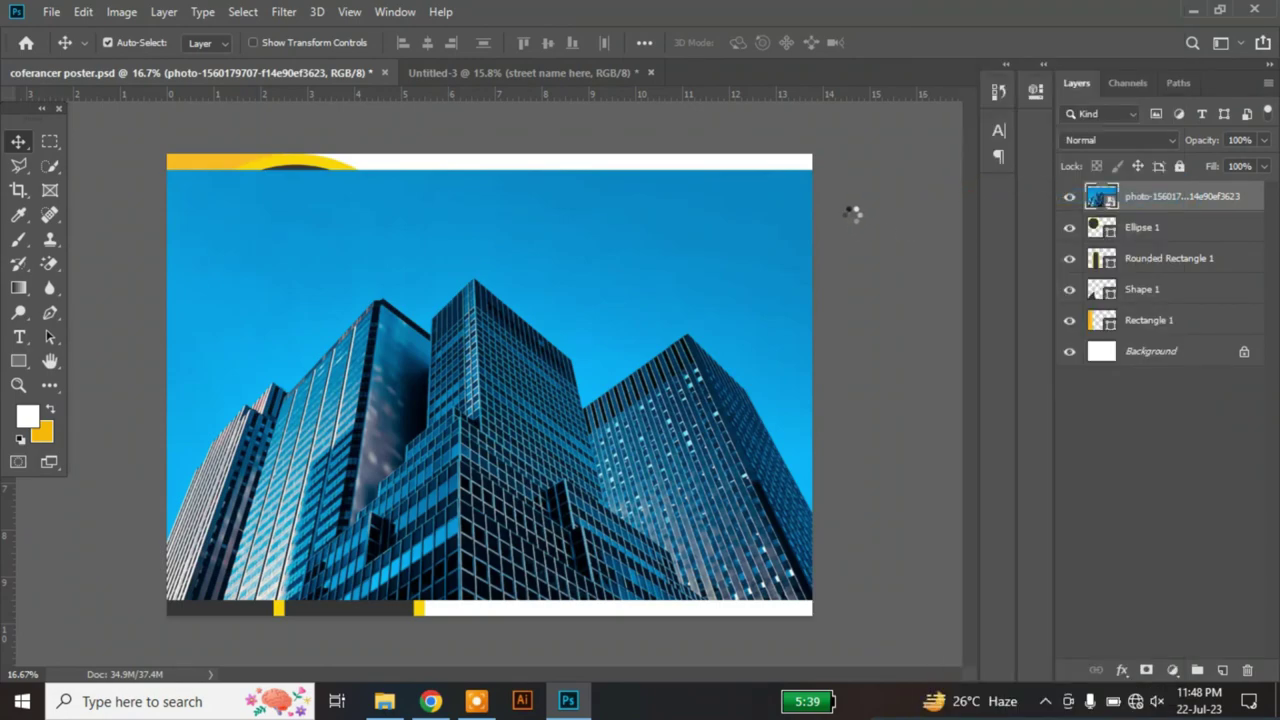
key(ctrl+t)
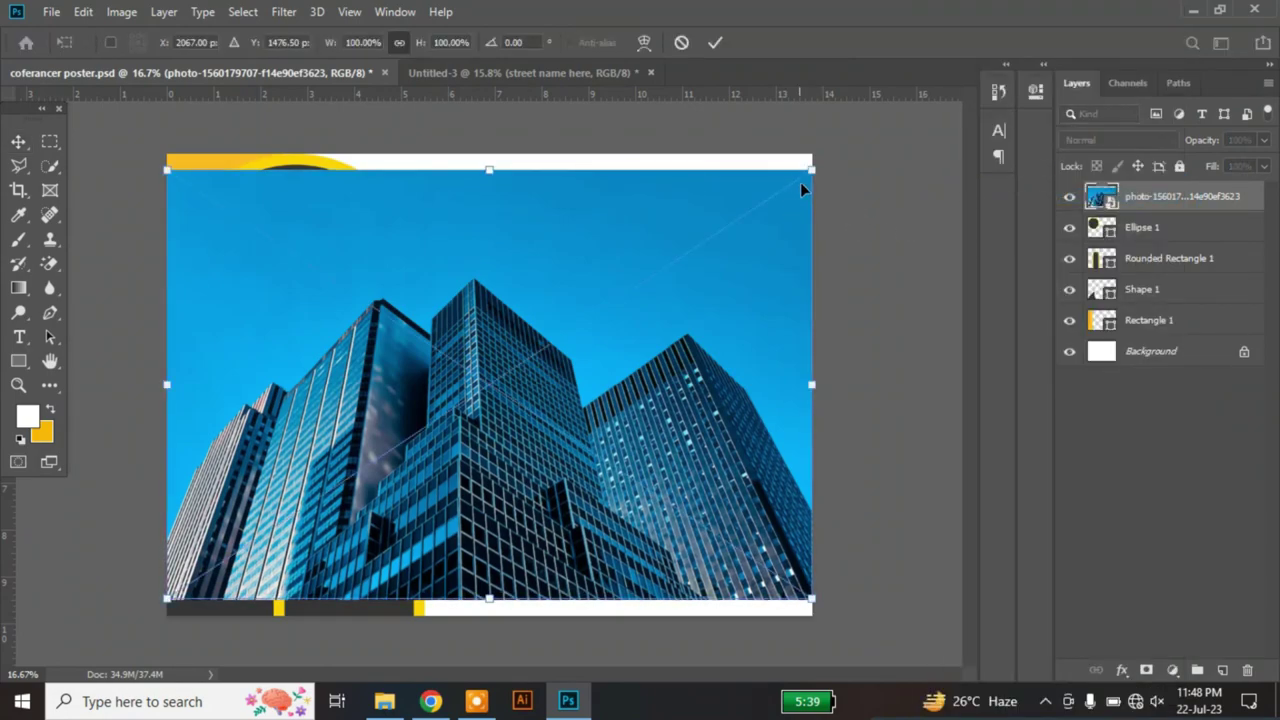
drag(811, 171, 451, 368)
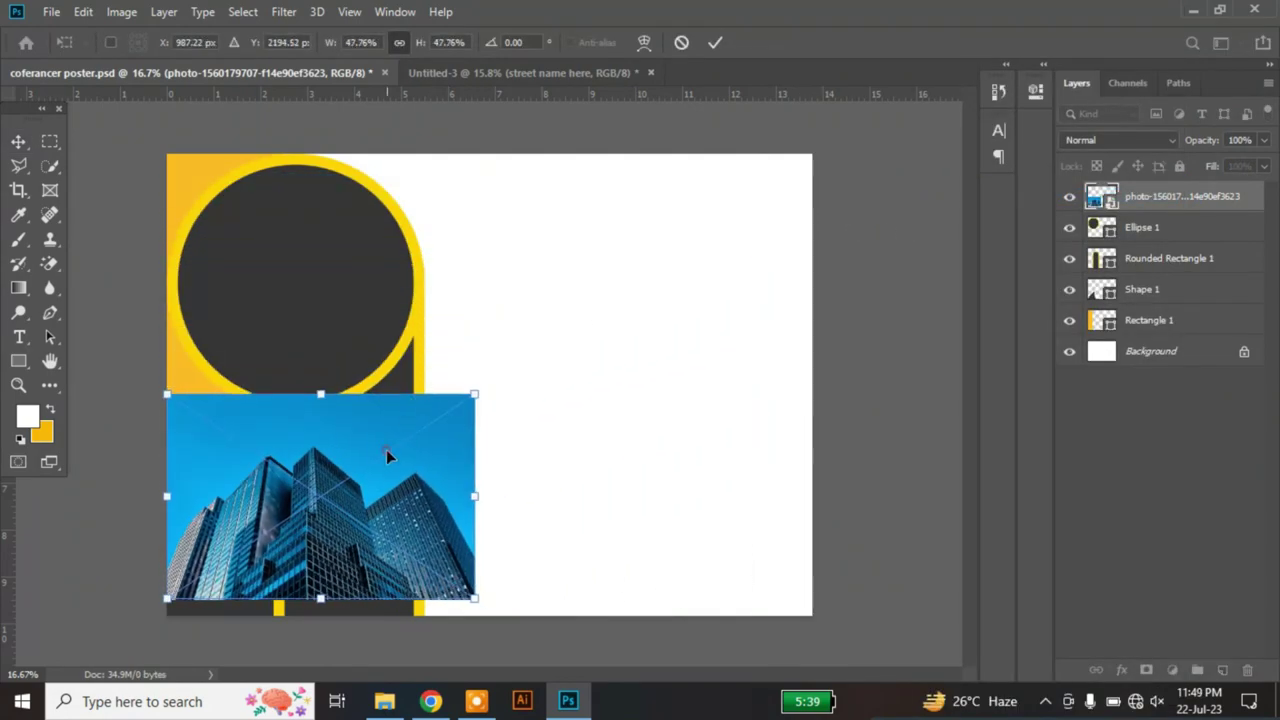
drag(386, 449, 375, 207)
mouse_move(460, 356)
mouse_down()
mouse_move(489, 407)
mouse_move(523, 426)
mouse_up()
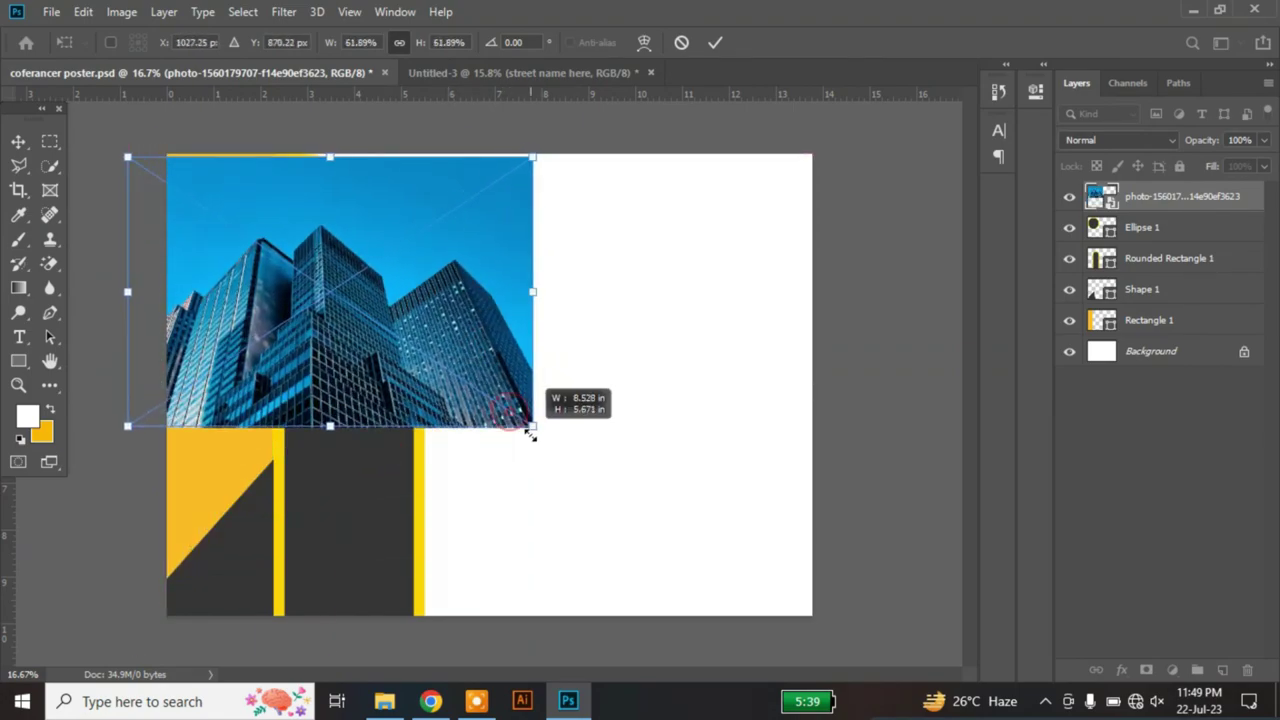
key(Return)
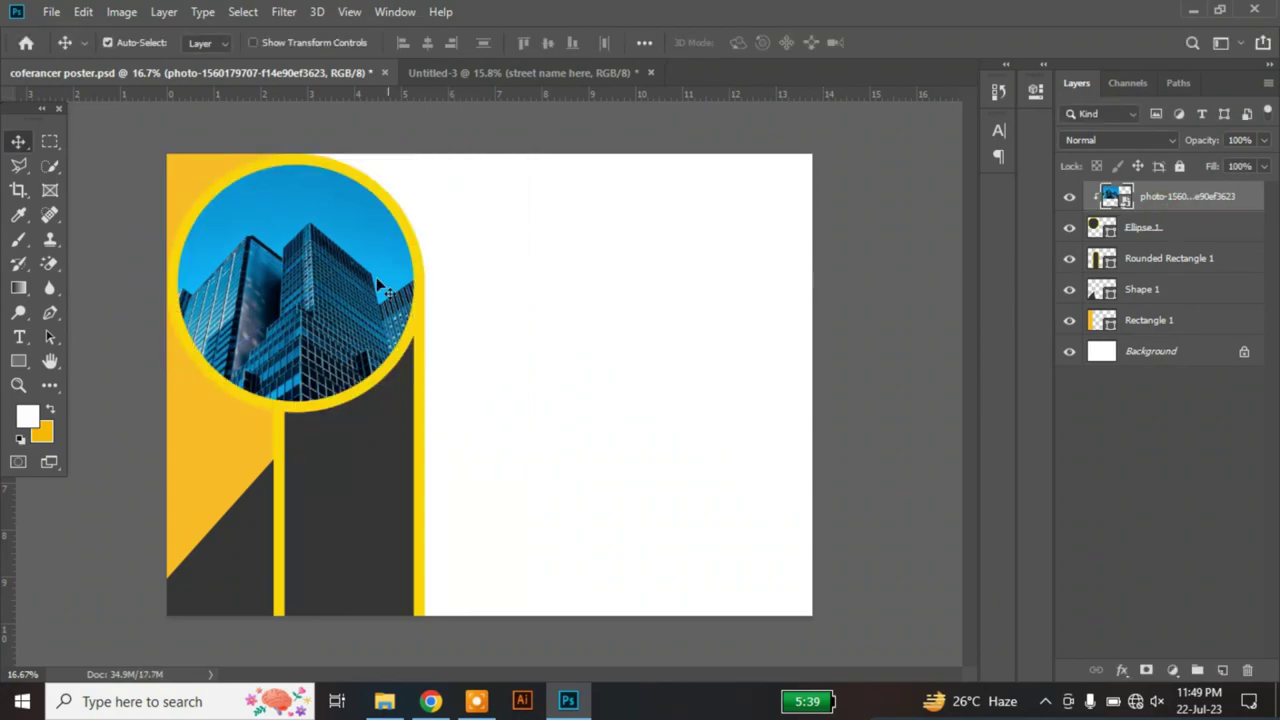
Step: Enlarge and reposition the clipped photo within the circle to about 76%
drag(340, 292, 344, 284)
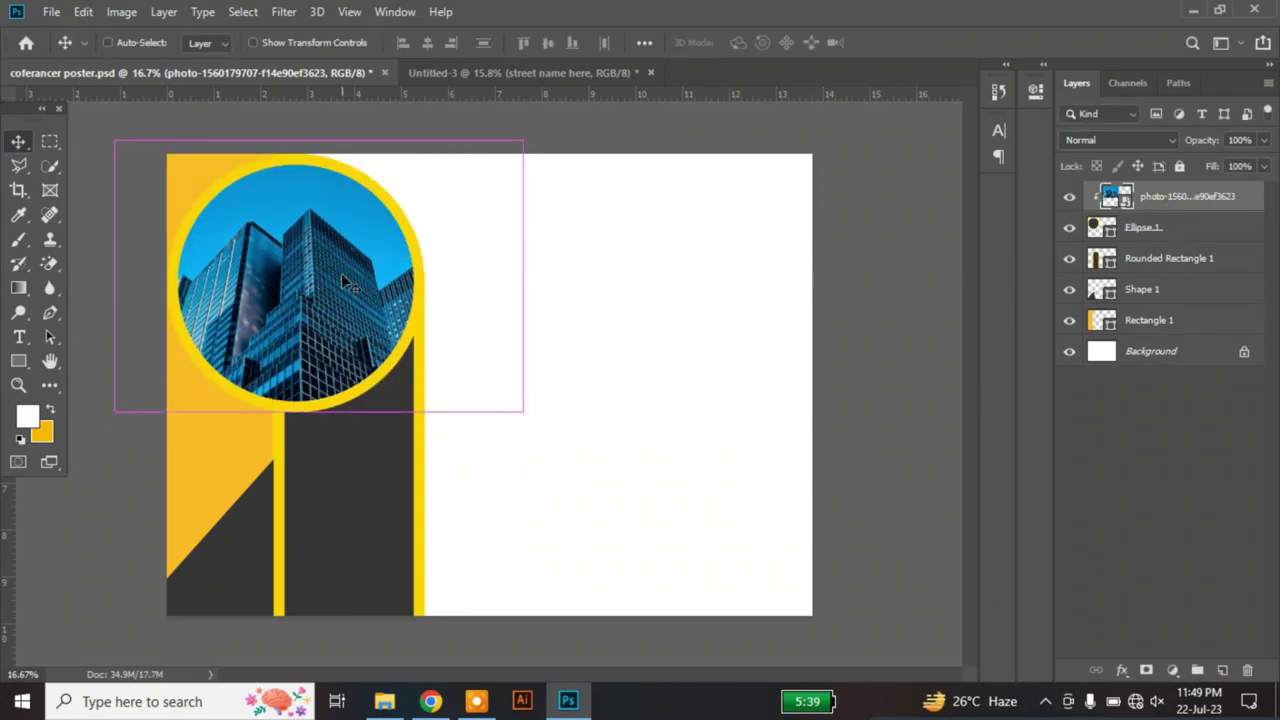
key(ctrl+t)
drag(522, 410, 573, 445)
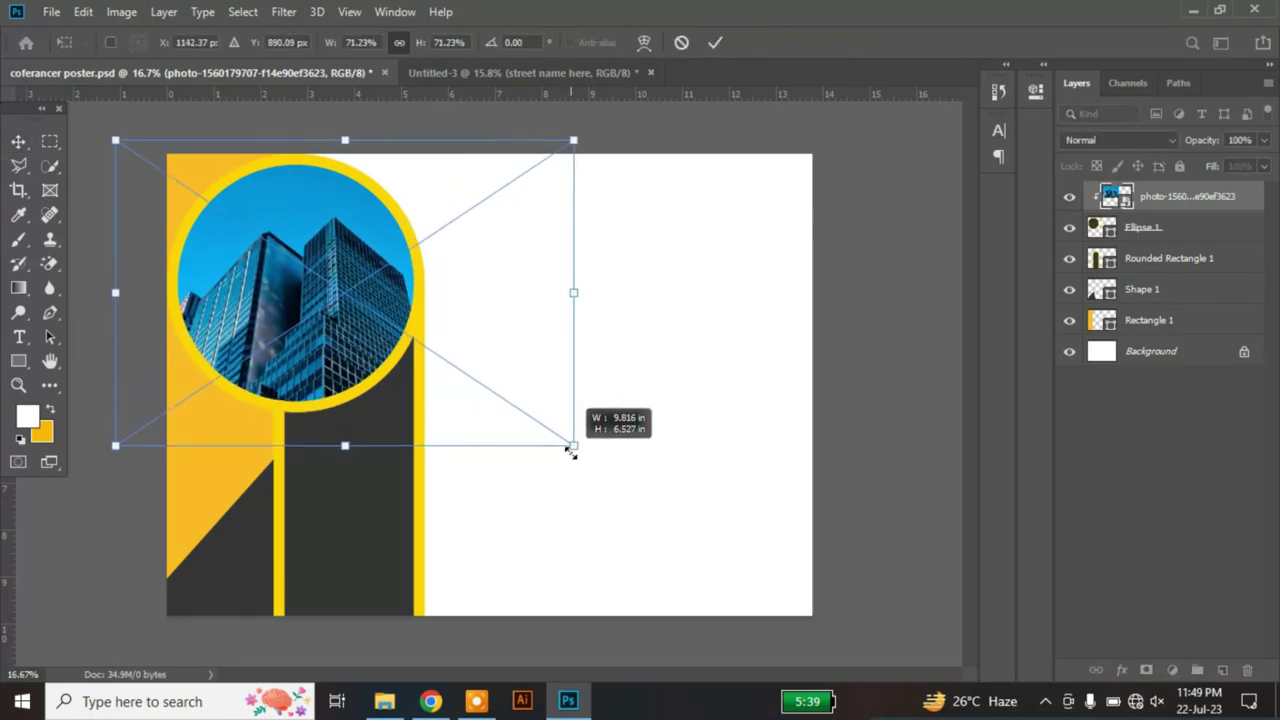
drag(378, 355, 349, 321)
drag(543, 408, 574, 430)
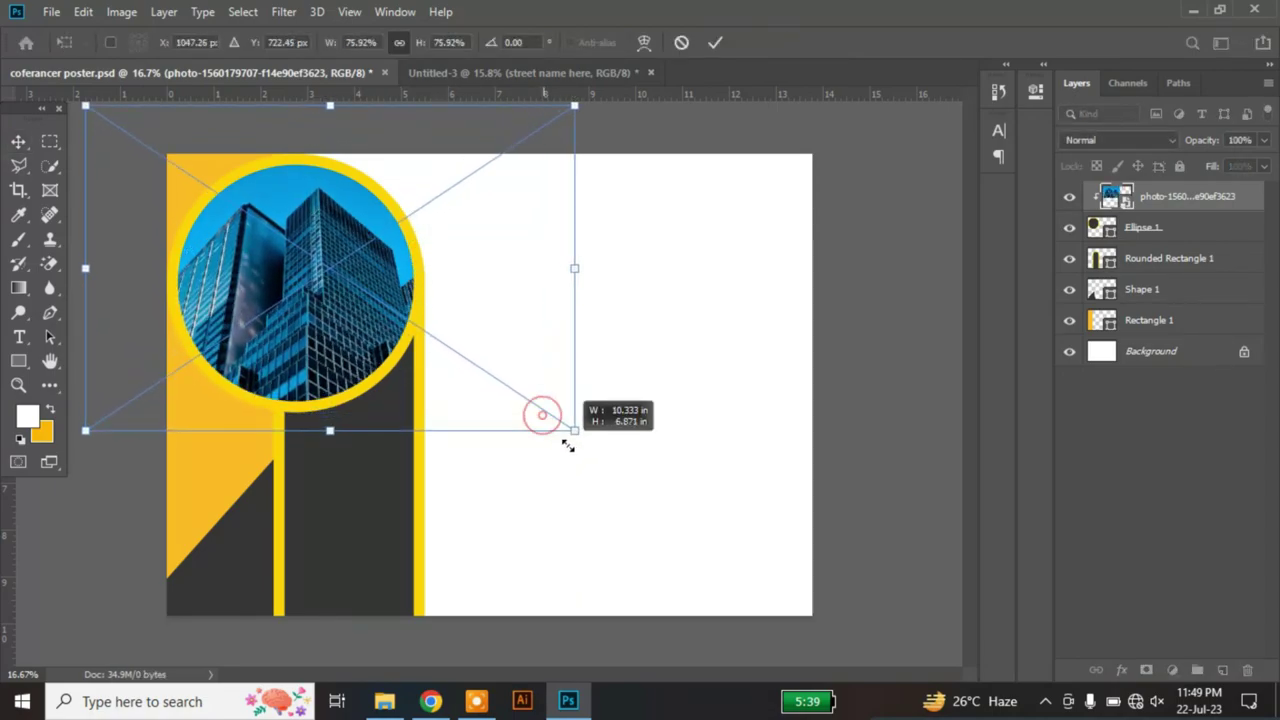
key(Return)
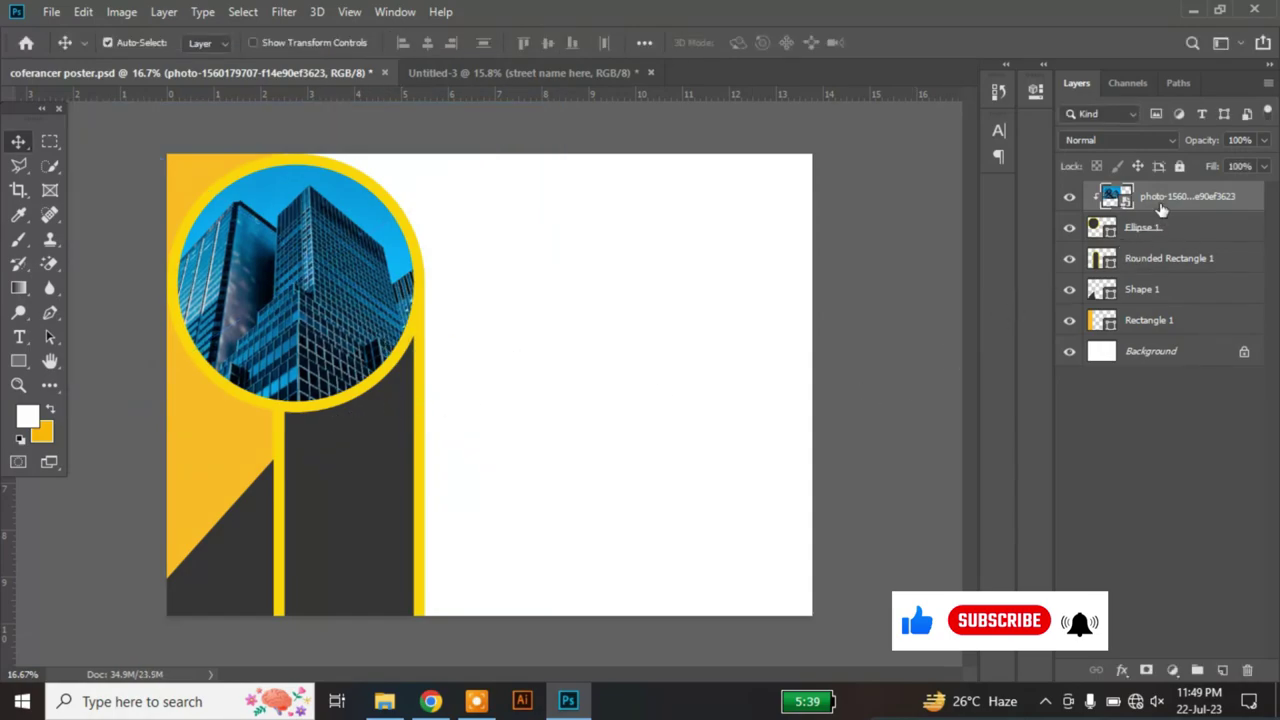
shift+click(1166, 321)
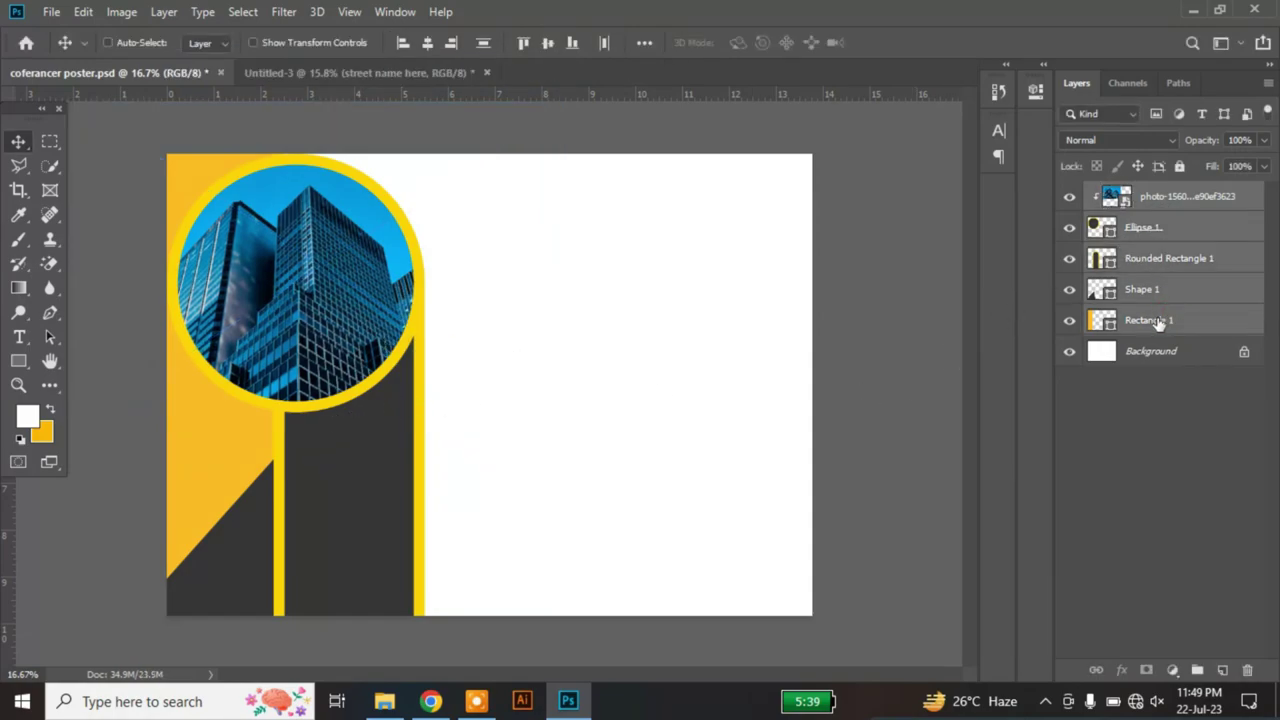
Step: Group and lock the background shapes as Group 1, then draw a yellow bar below the circle
key(ctrl+g)
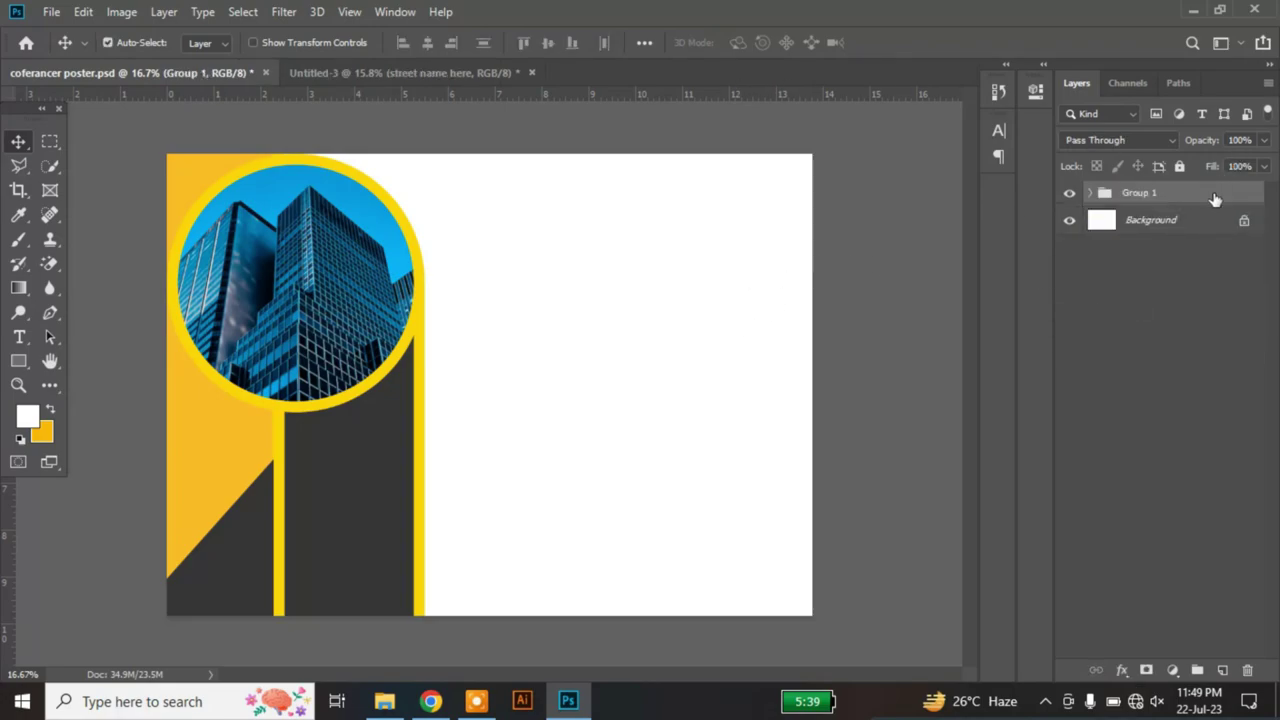
click(1179, 166)
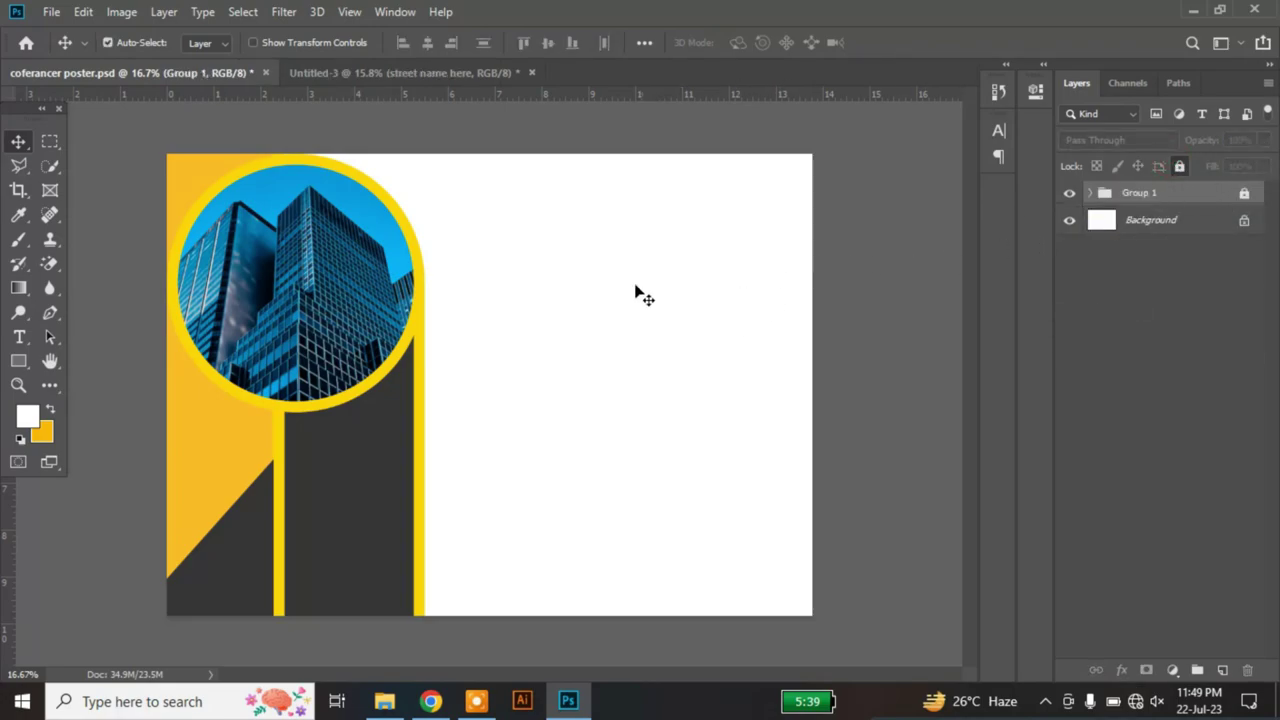
click(18, 361)
drag(280, 443, 357, 483)
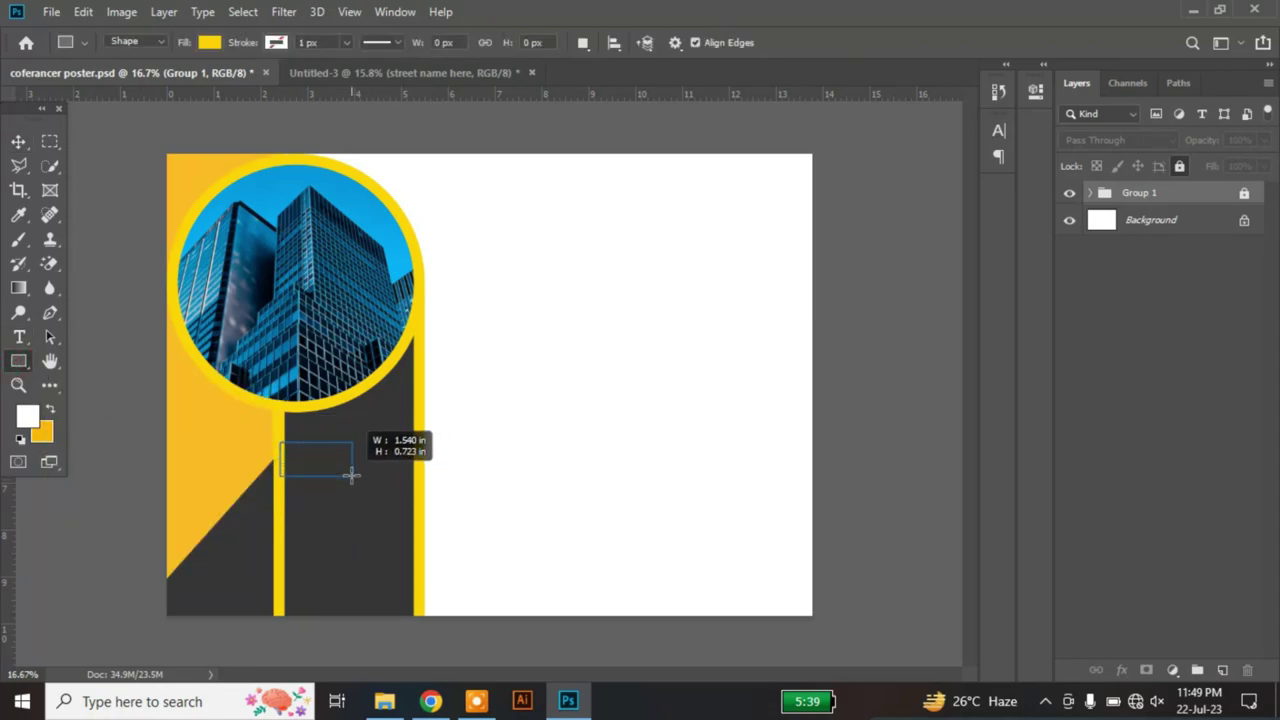
mouse_move(357, 483)
mouse_down()
mouse_move(308, 447)
mouse_move(315, 542)
mouse_up()
Step: Copy the bar into three evenly spaced yellow bars grouped as Group 2
click(18, 141)
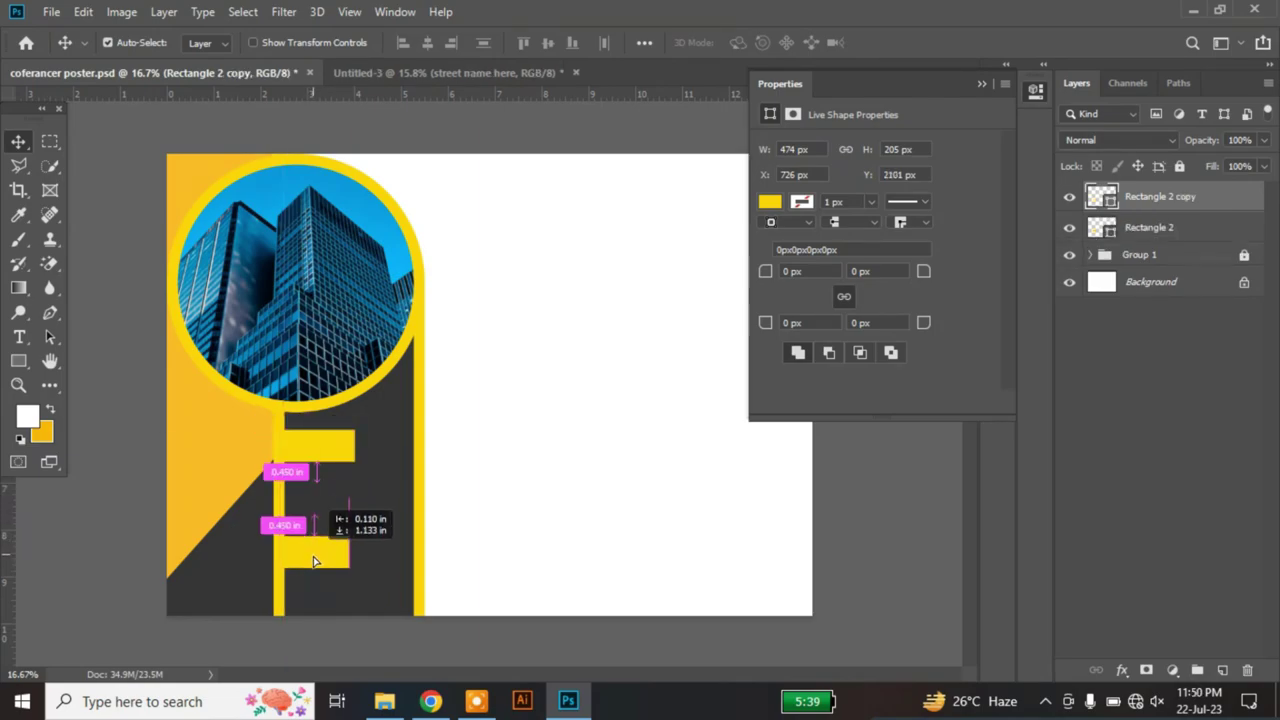
mouse_move(315, 542)
mouse_down()
mouse_move(315, 588)
mouse_move(329, 517)
mouse_up()
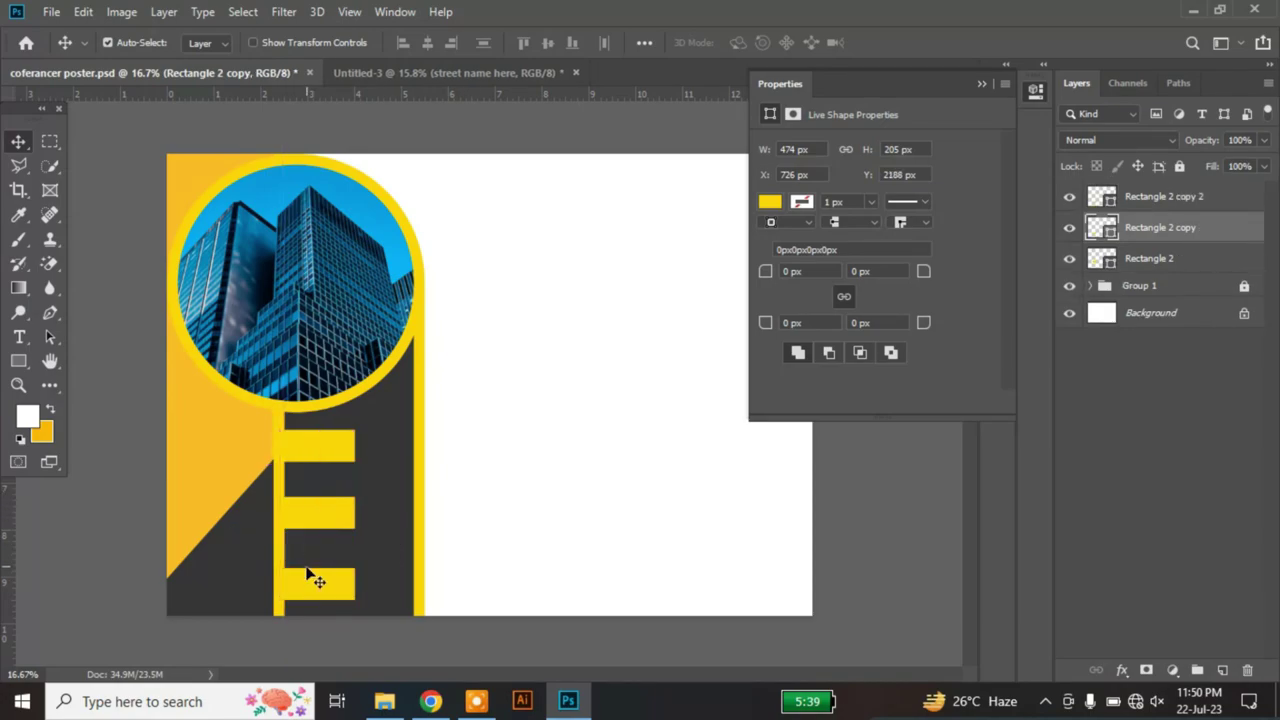
drag(309, 576, 326, 561)
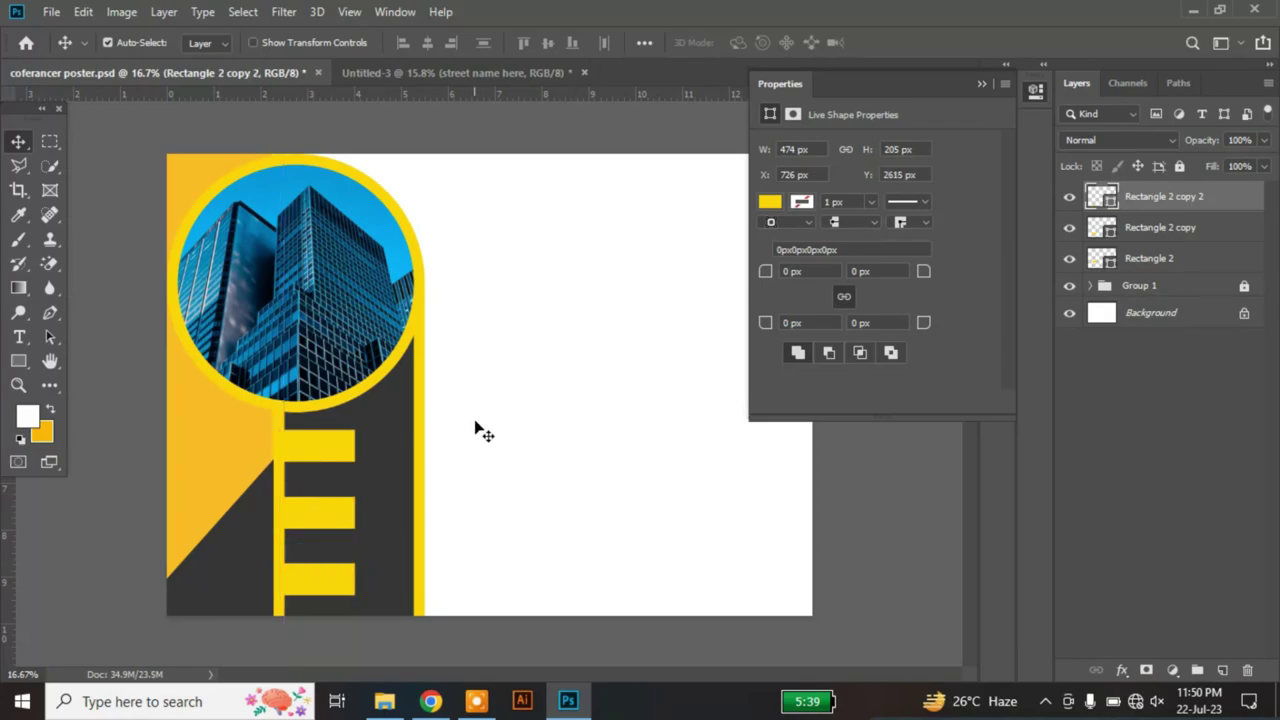
shift+click(1170, 258)
key(ctrl+g)
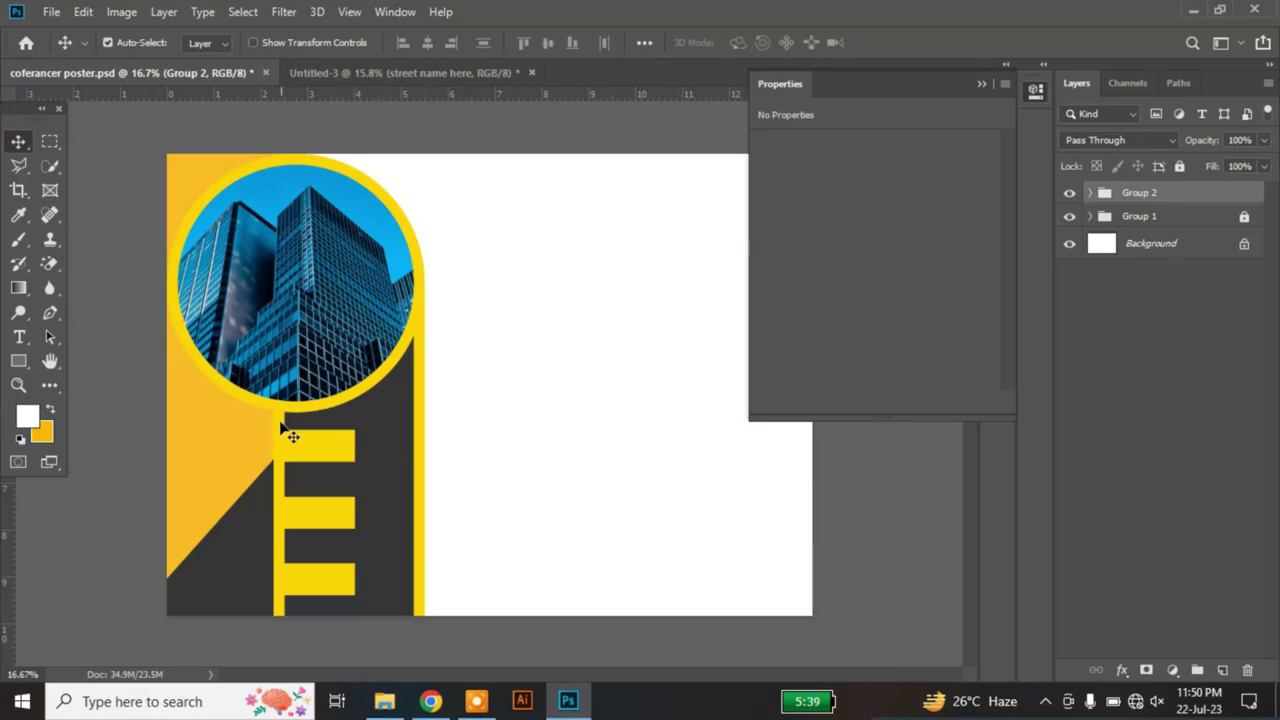
Step: Draw a yellow circle on the top bar with a 20 px white outline
click(18, 361)
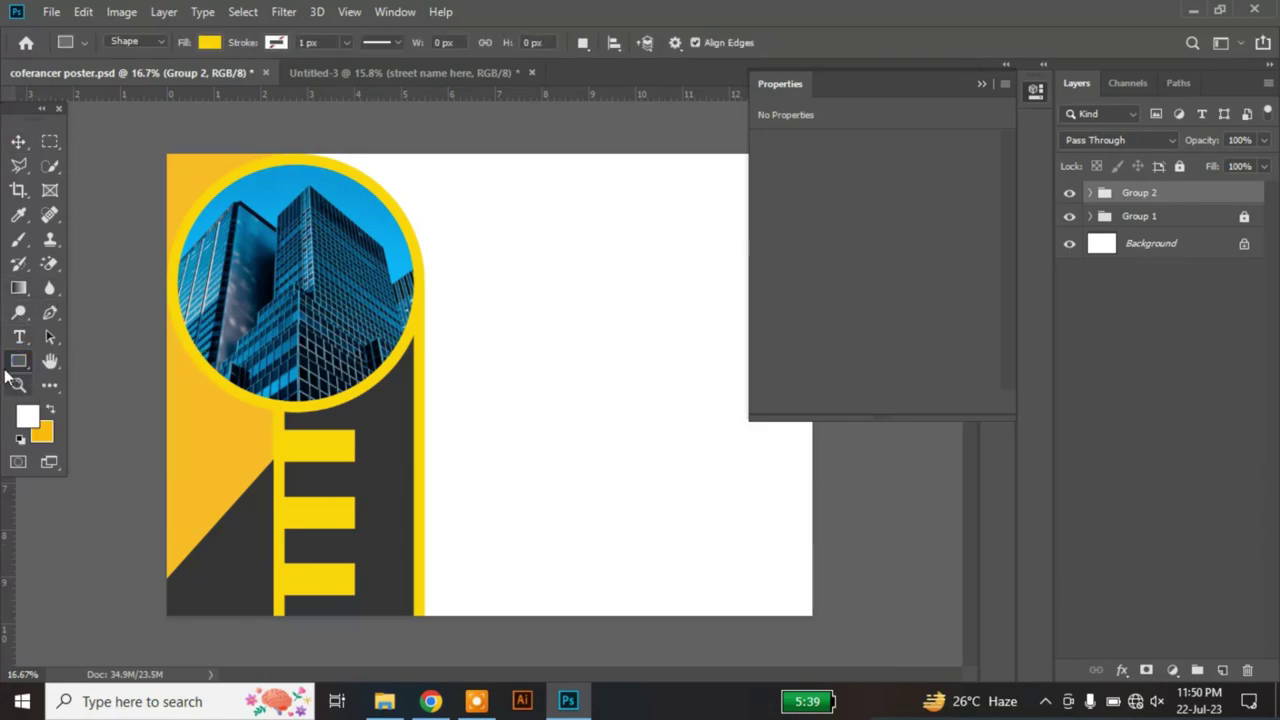
right_click(18, 362)
click(114, 397)
drag(349, 443, 380, 466)
click(276, 43)
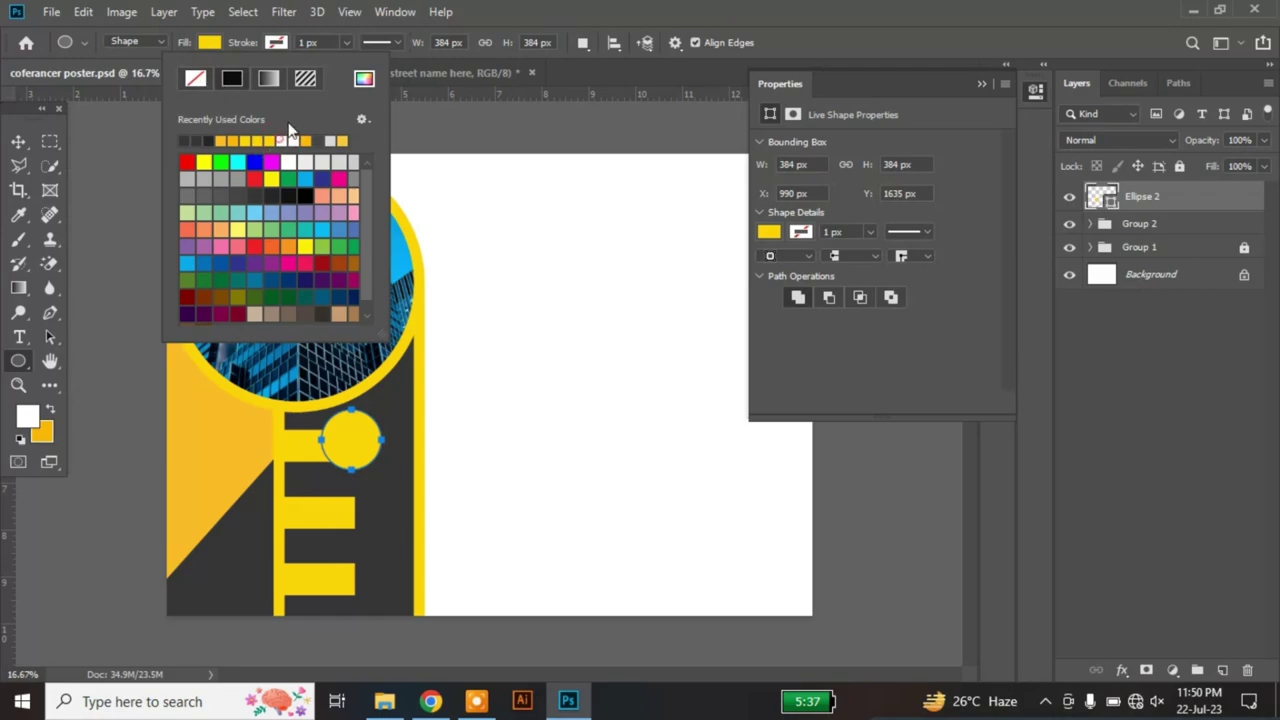
click(283, 140)
click(292, 47)
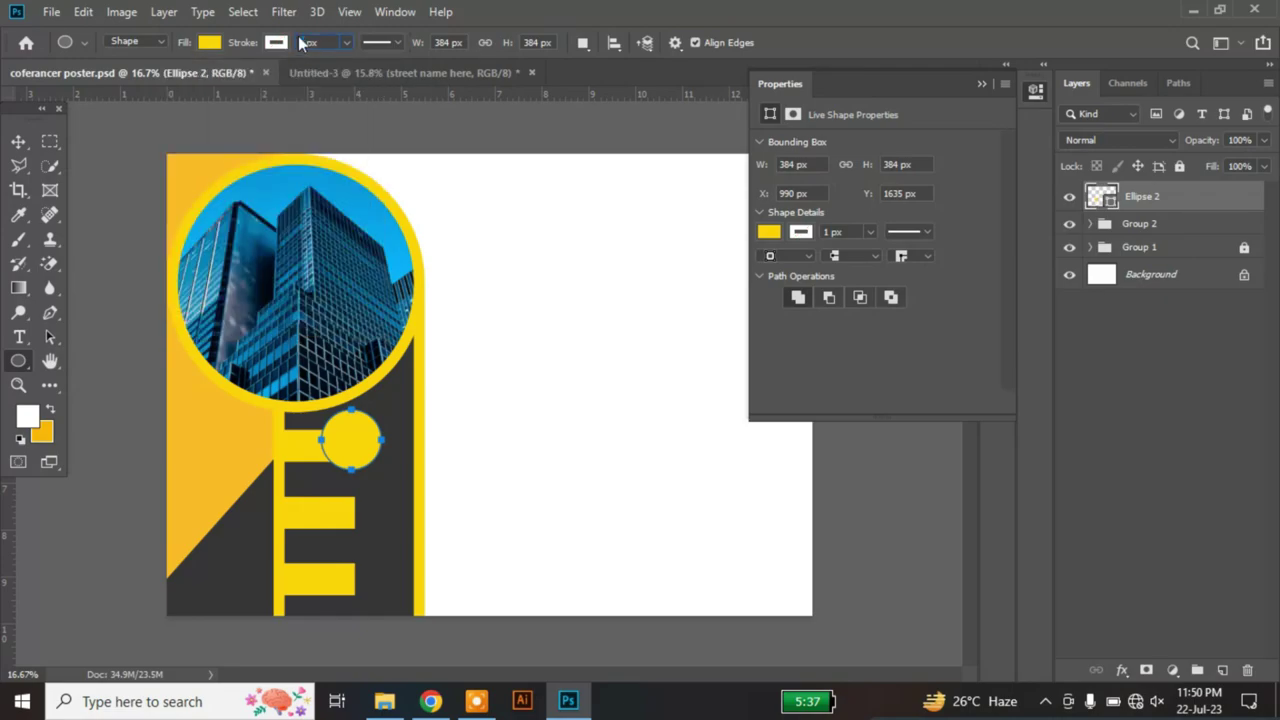
text(20)
key(Return)
Step: Repeat the white-ringed circle down onto the lower yellow bars
click(17, 143)
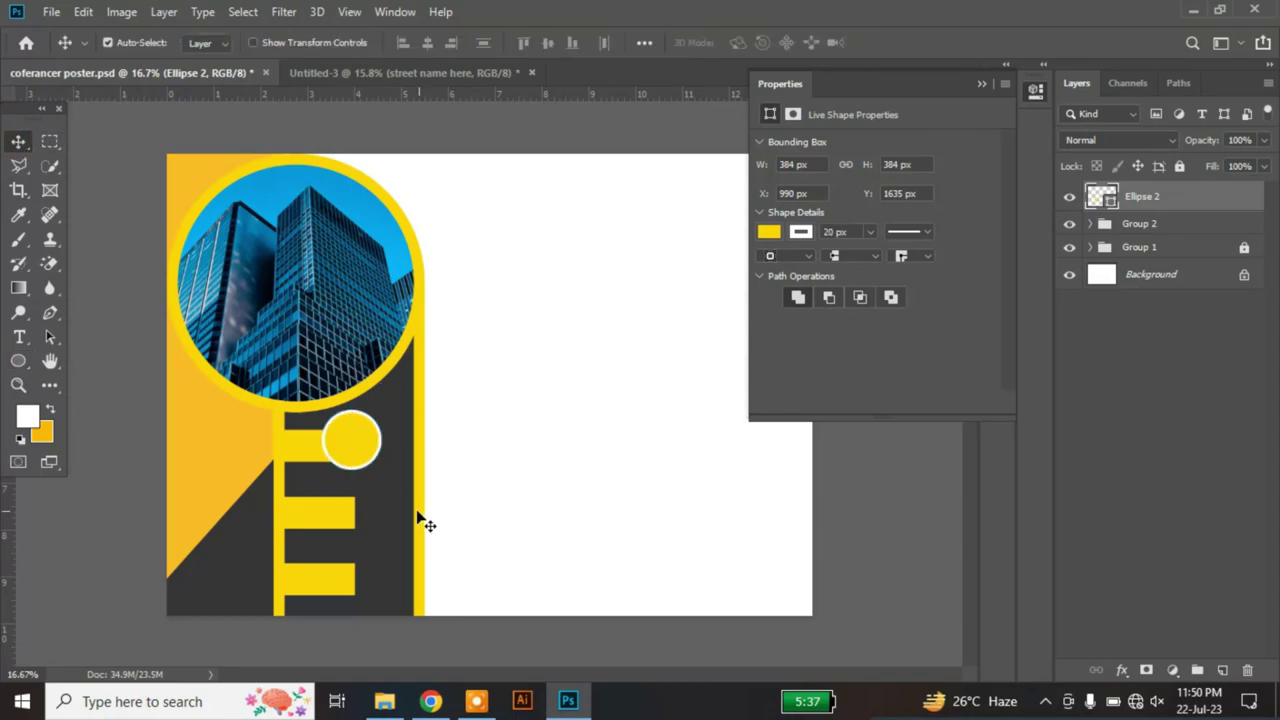
drag(362, 449, 352, 578)
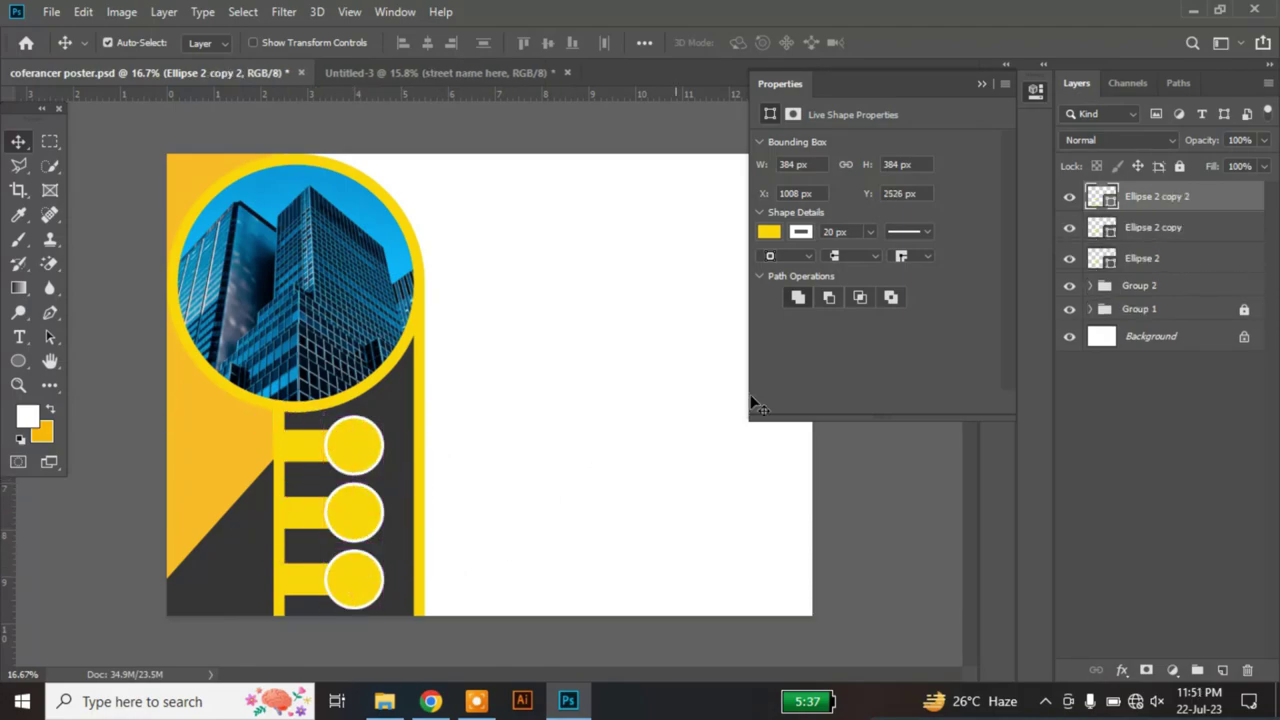
click(977, 85)
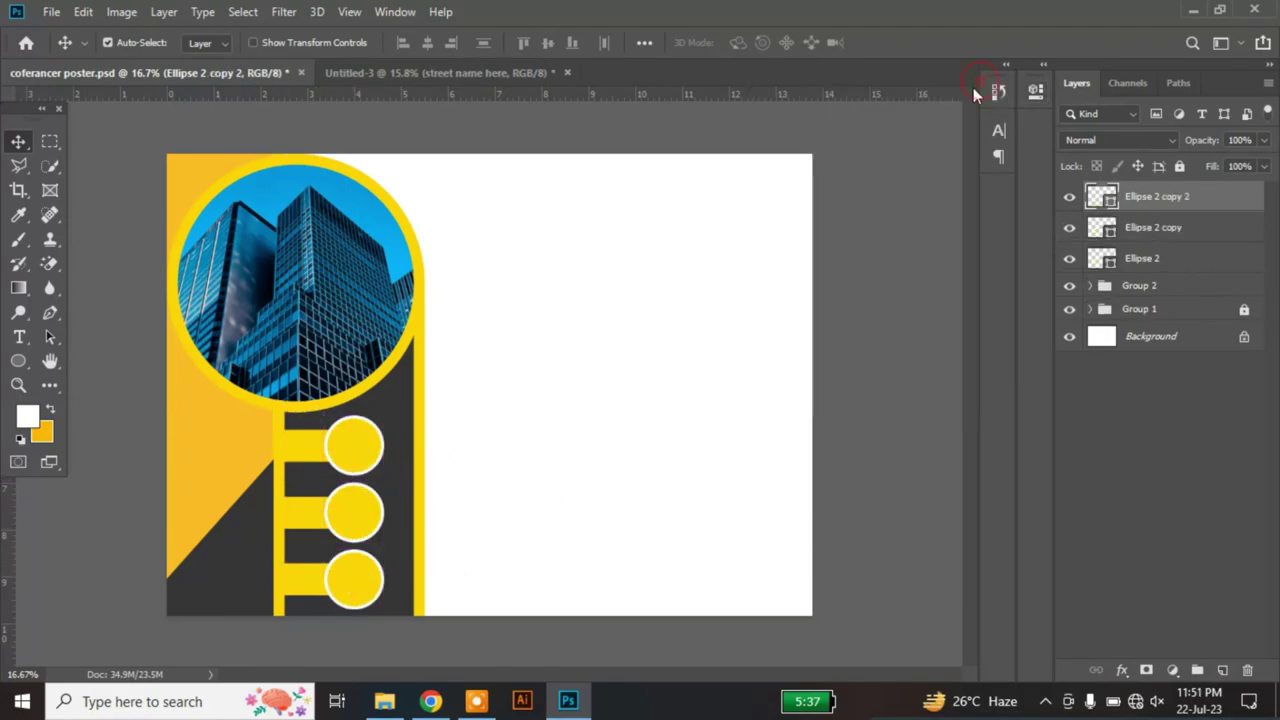
Step: Drag three photos, including the laptop and reading-woman shots, from Pictures onto the poster
click(384, 701)
ctrl+click(515, 380)
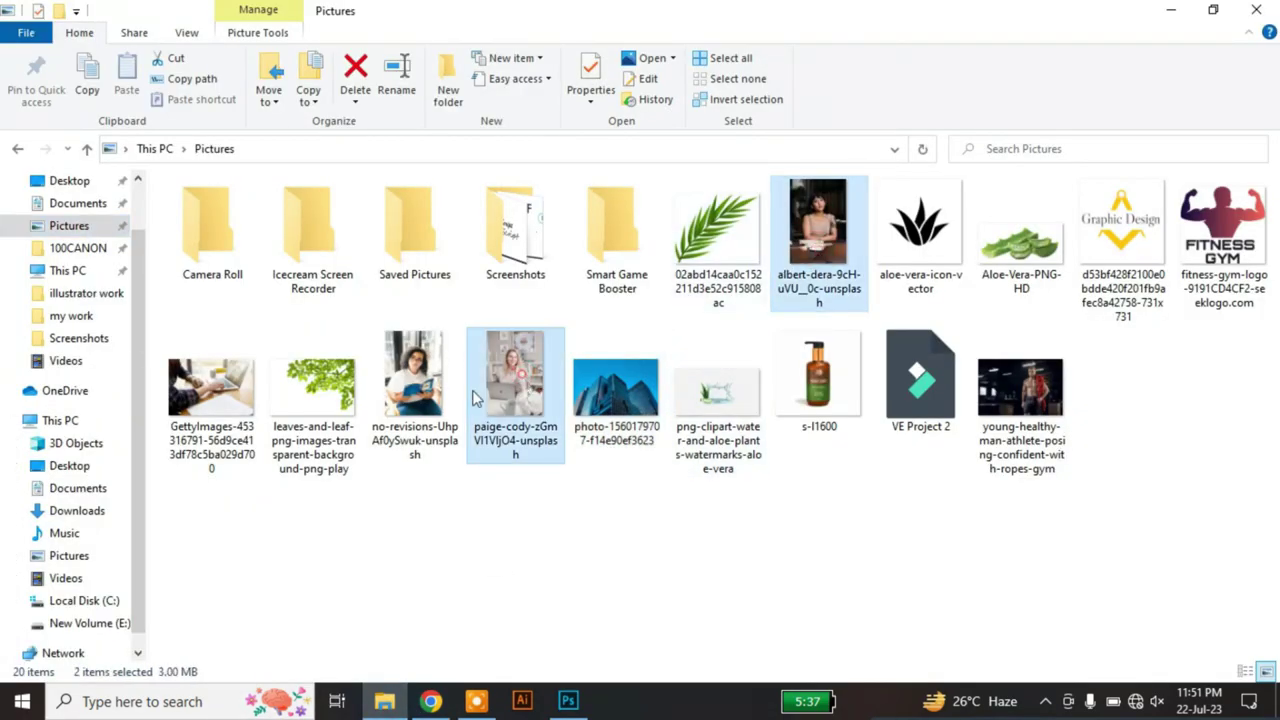
ctrl+click(413, 380)
mouse_move(515, 385)
mouse_down()
mouse_move(563, 708)
mouse_move(577, 418)
mouse_up()
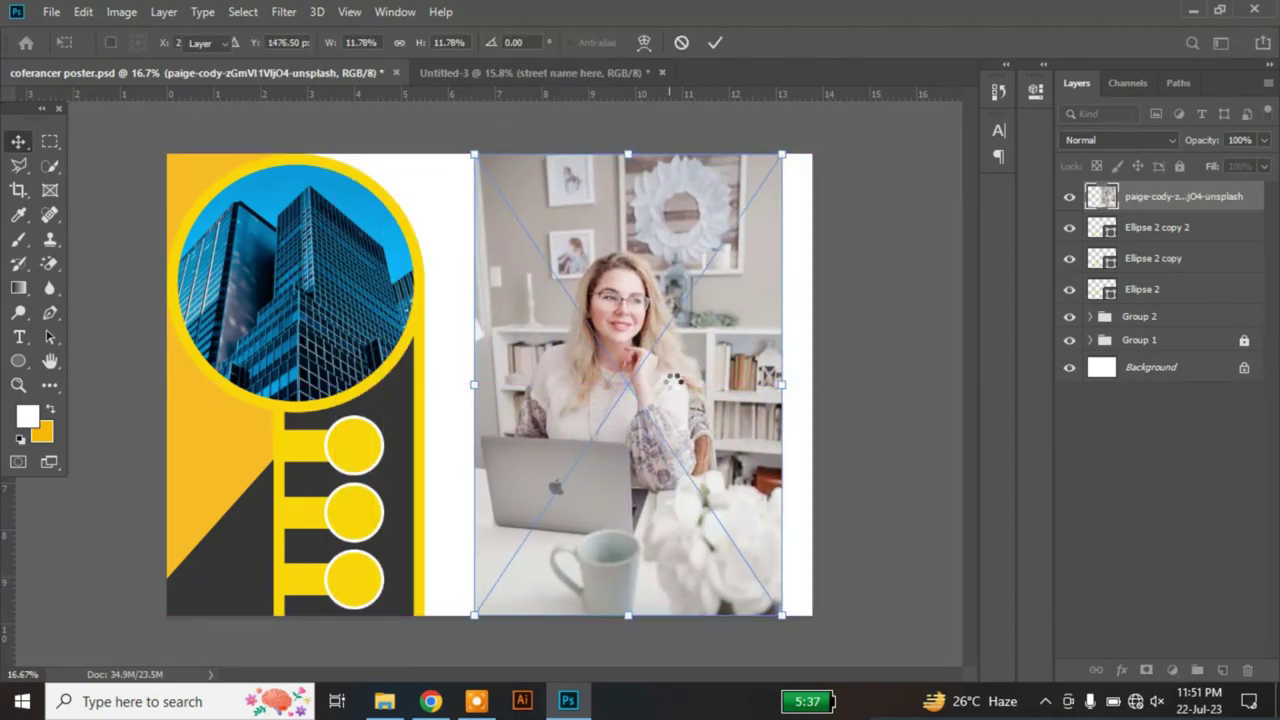
Step: Commit the three placed photos and convert each one to a smart object
key(Return)
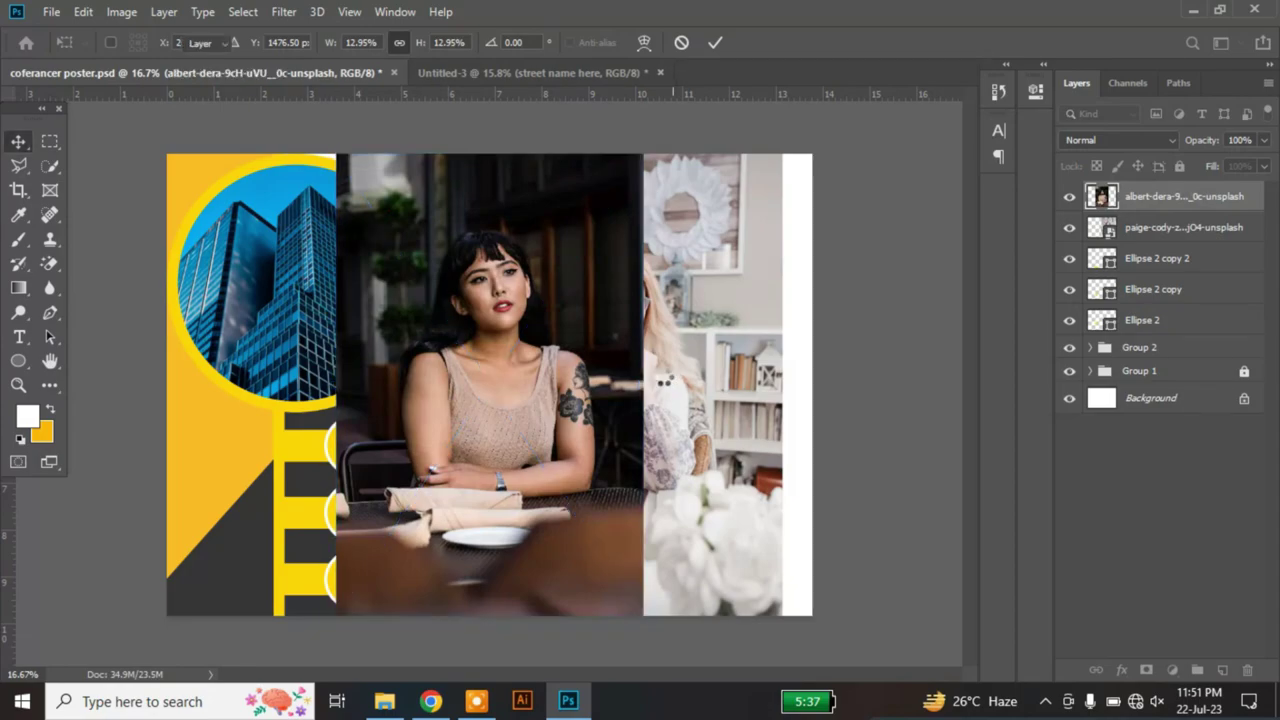
key(Return)
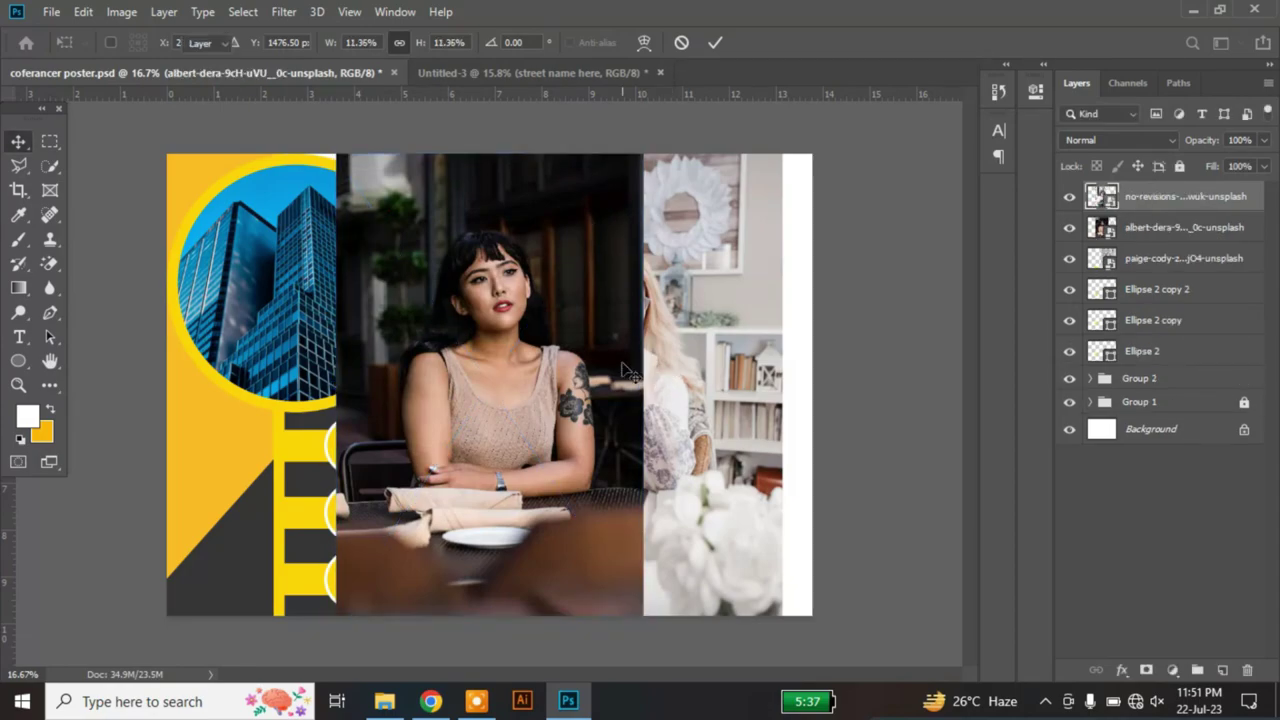
key(Return)
right_click(1164, 190)
click(968, 196)
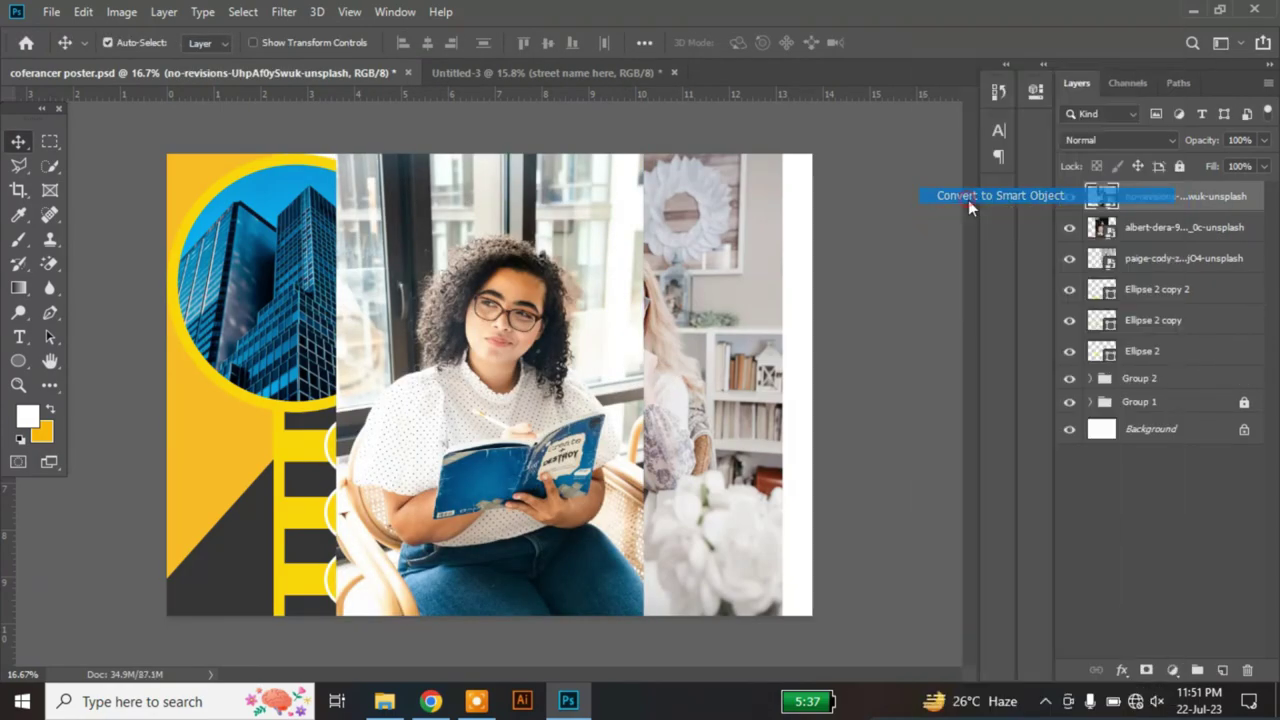
right_click(1164, 227)
click(1031, 197)
right_click(1157, 258)
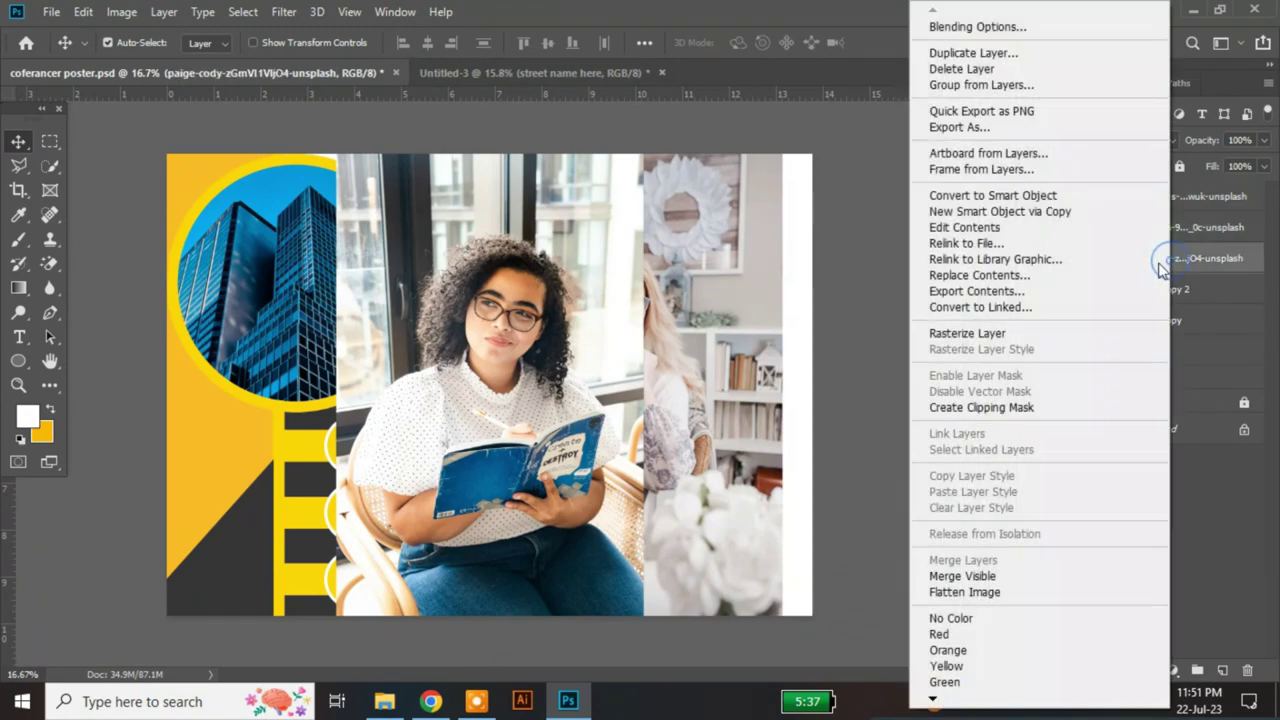
click(1022, 196)
Step: Reorder the photo layers around the Ellipse 2 circles and shrink the laptop photo to about 60%
drag(1113, 255, 1170, 320)
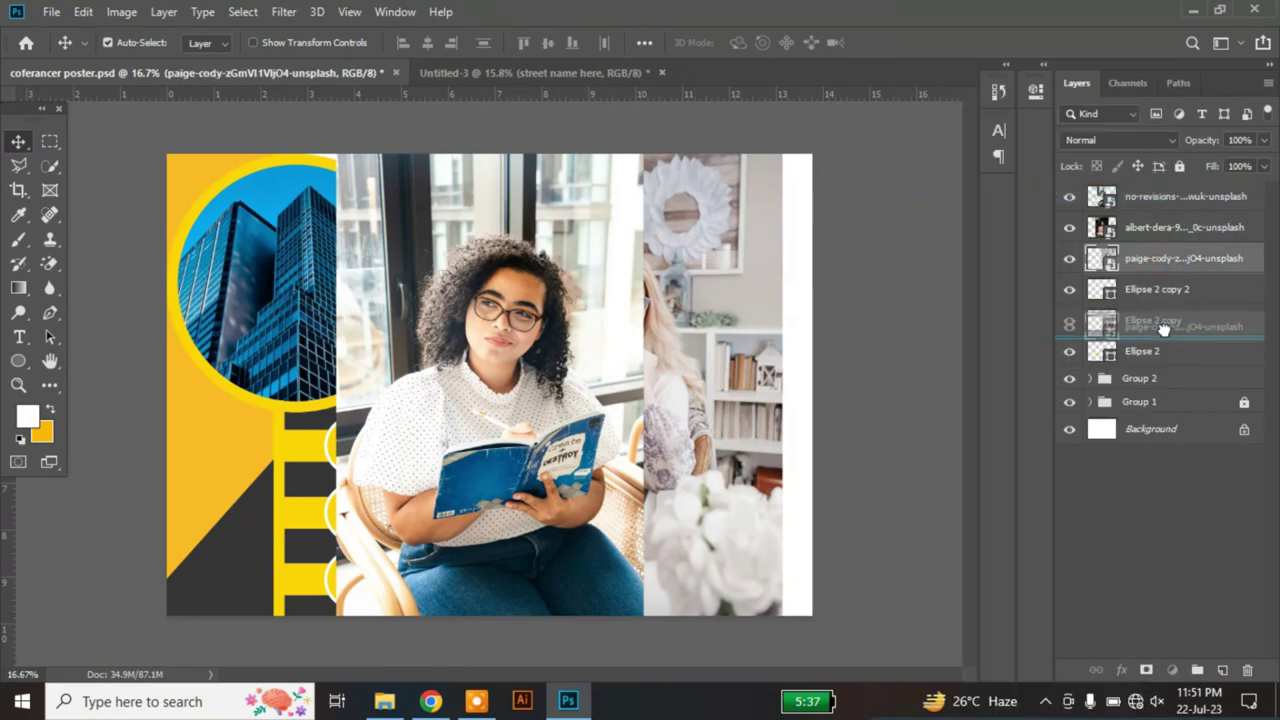
drag(1162, 232, 1165, 276)
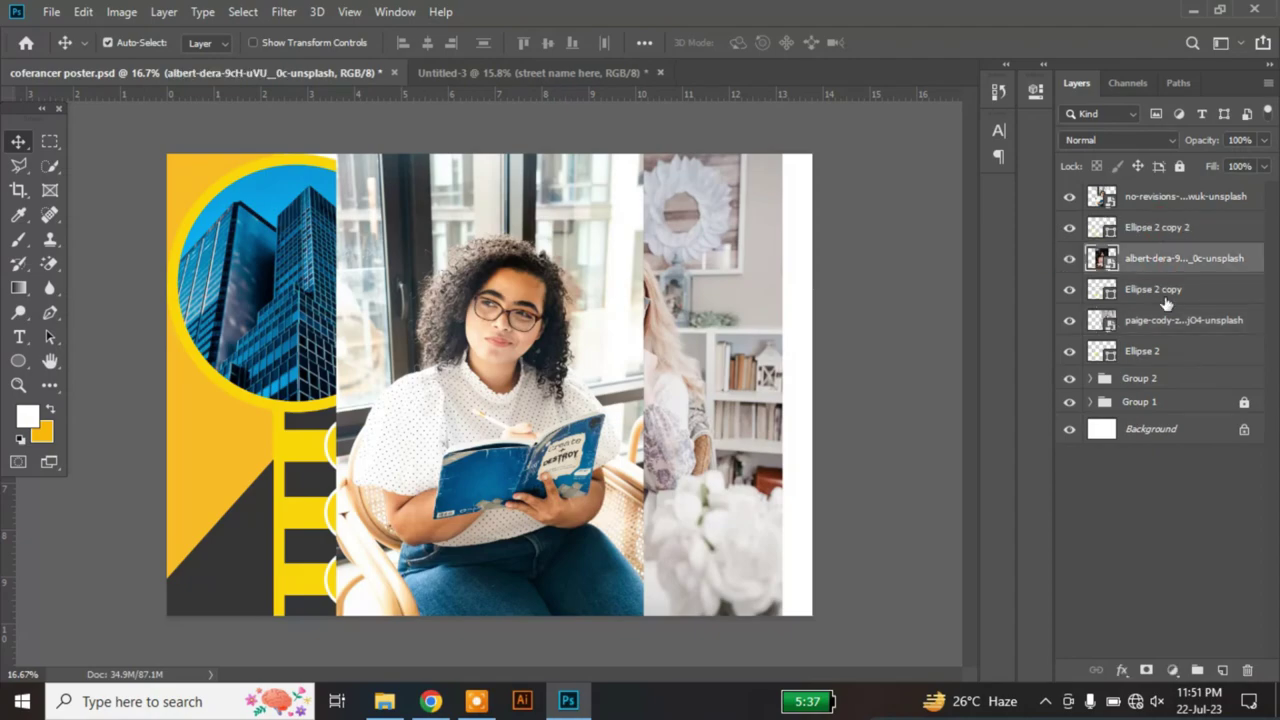
click(1150, 321)
key(ctrl+t)
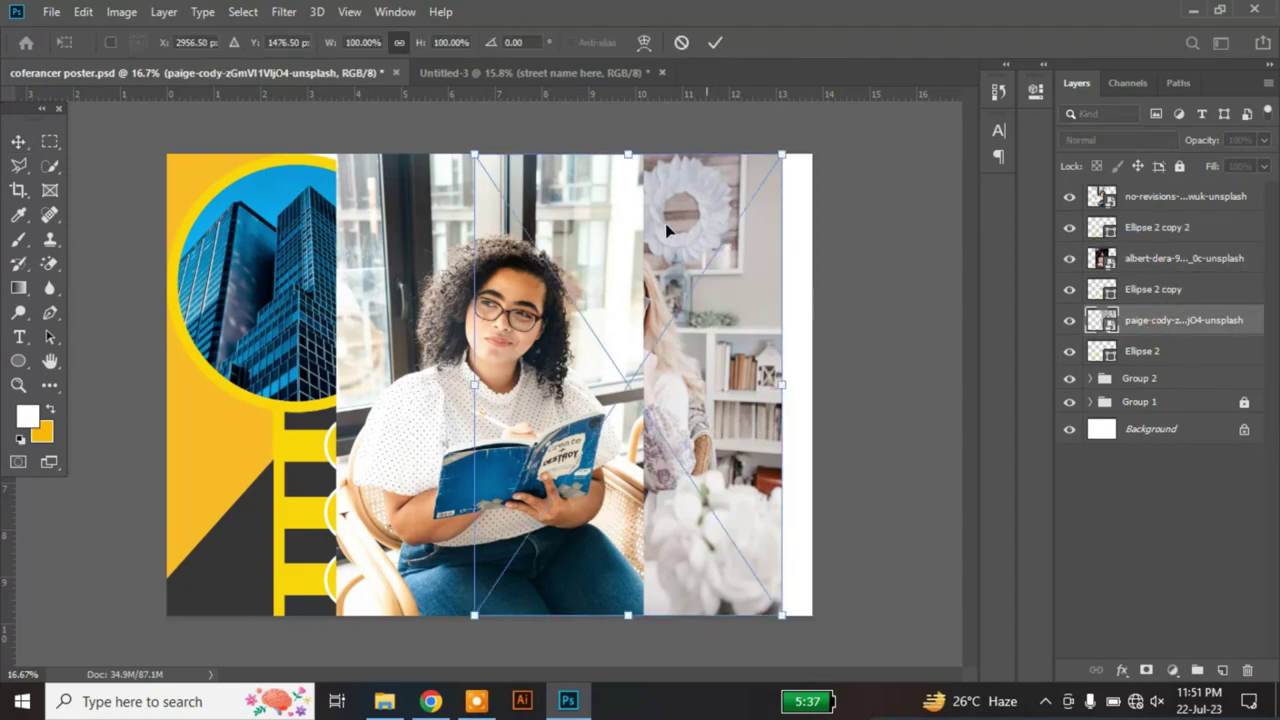
drag(785, 153, 656, 345)
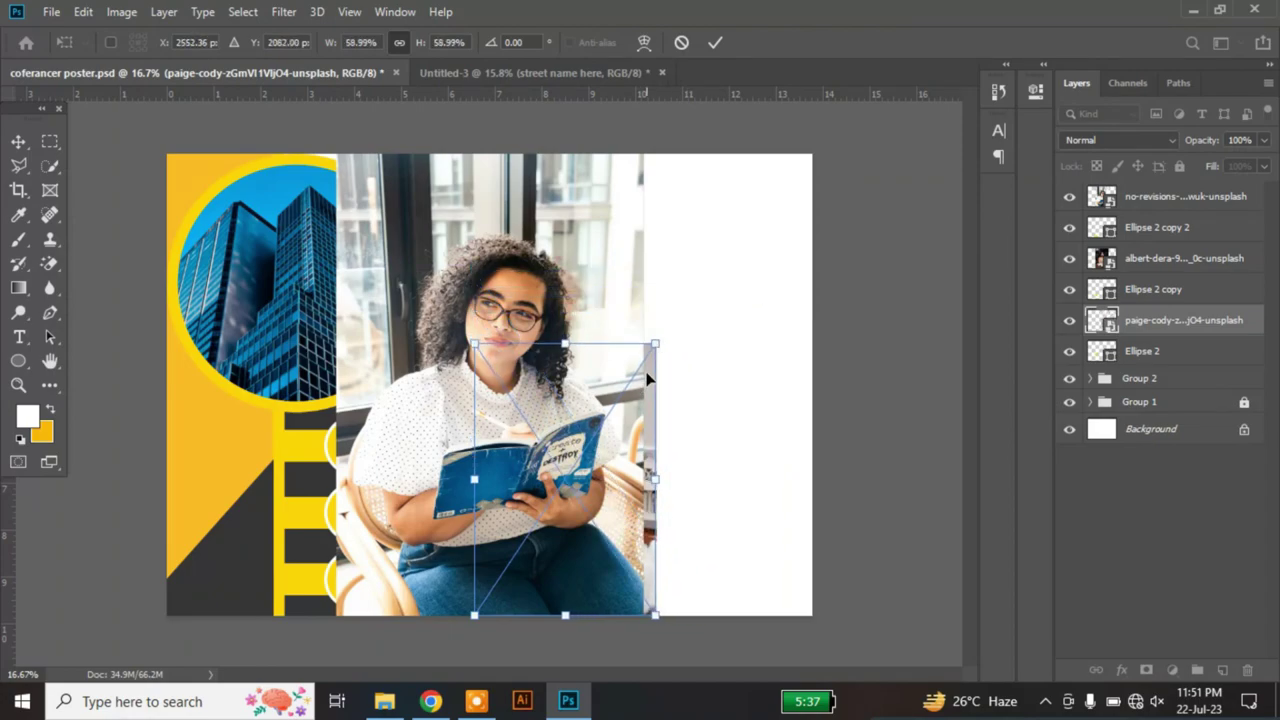
key(Return)
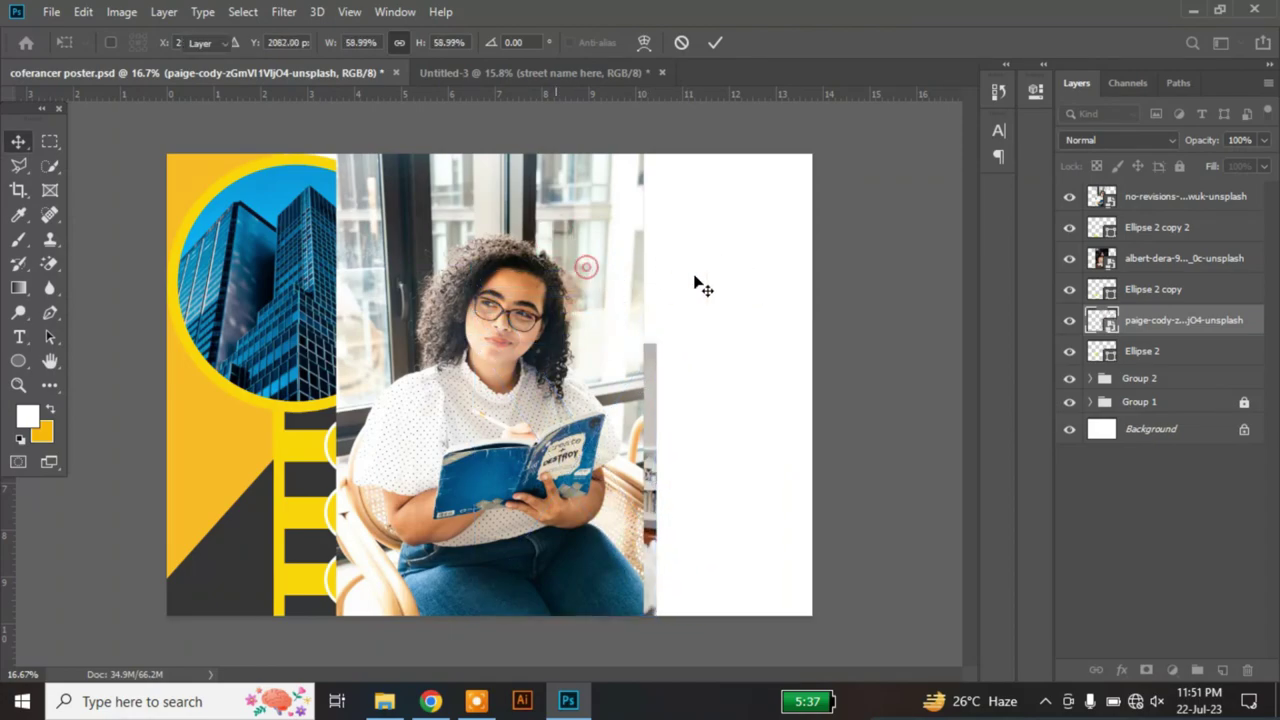
Step: Move the reading-woman photo right, table-woman photo off-page, and group the laptop photo over the yellow circles
click(723, 292)
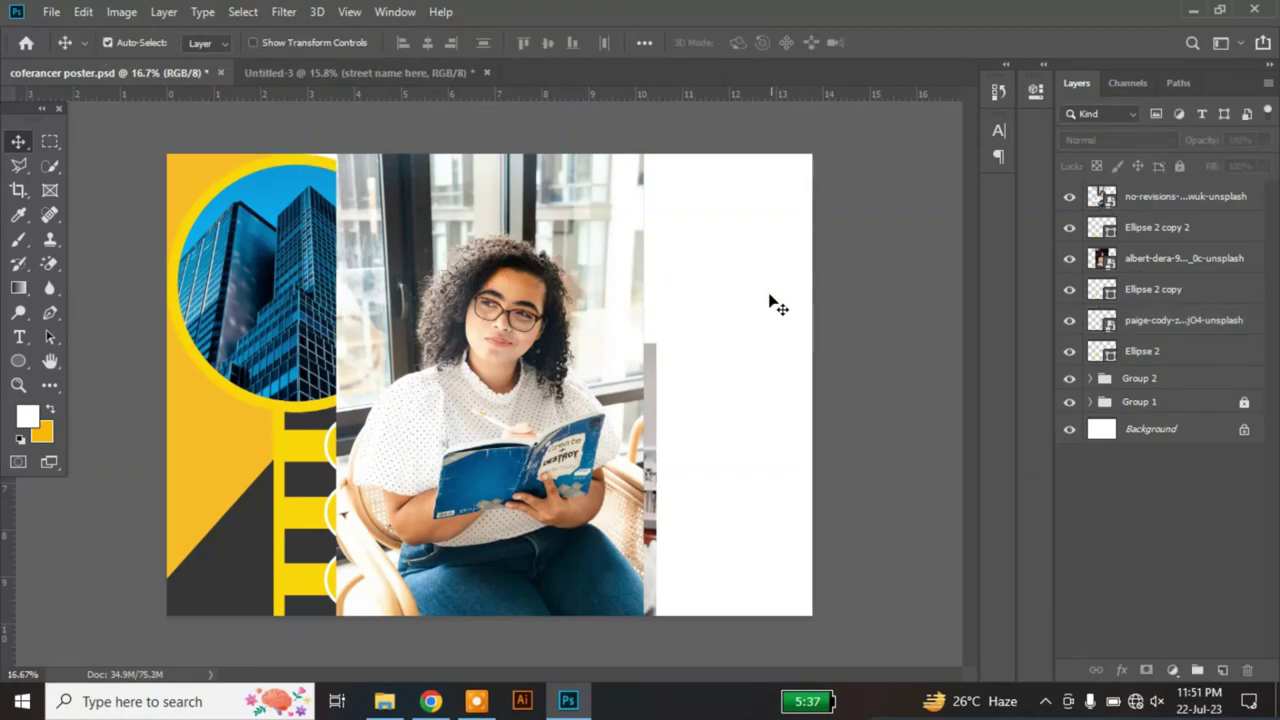
drag(583, 223, 868, 240)
drag(365, 250, 845, 245)
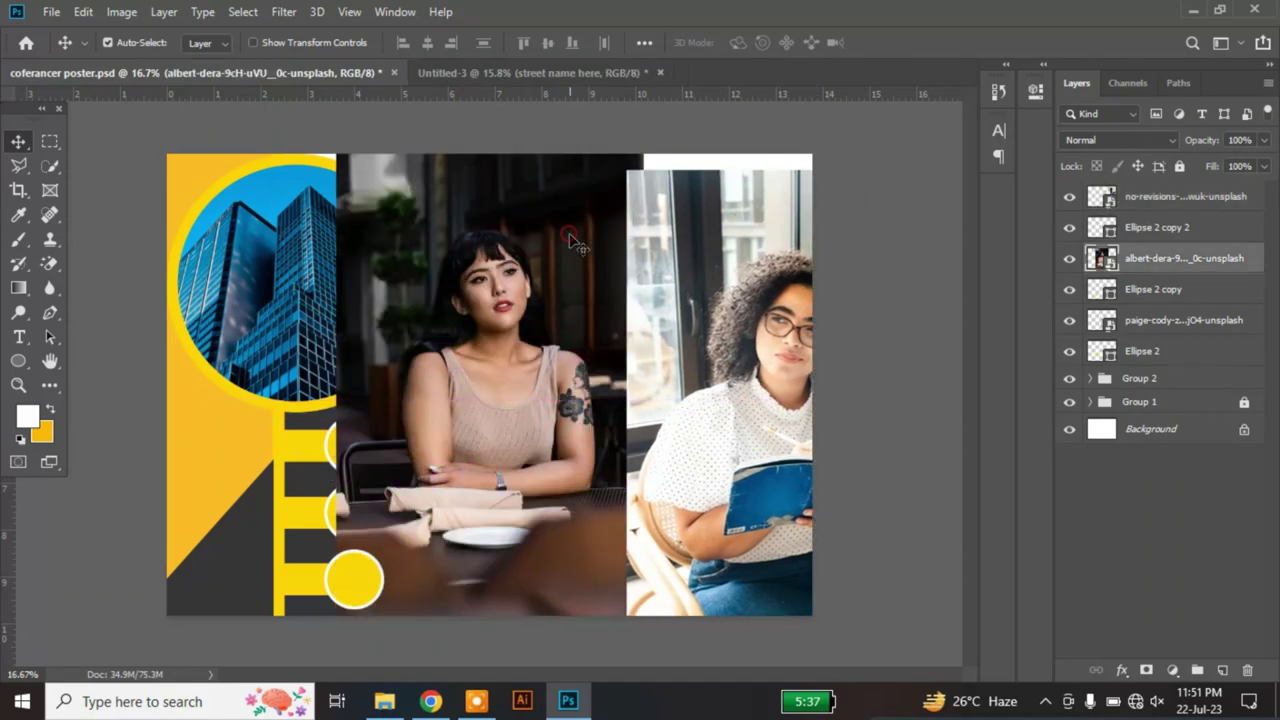
drag(536, 385, 395, 371)
key(ctrl+g)
Step: Shrink the laptop photo to about 20% and place it over the dark stripes by the circles
ctrl+click(495, 366)
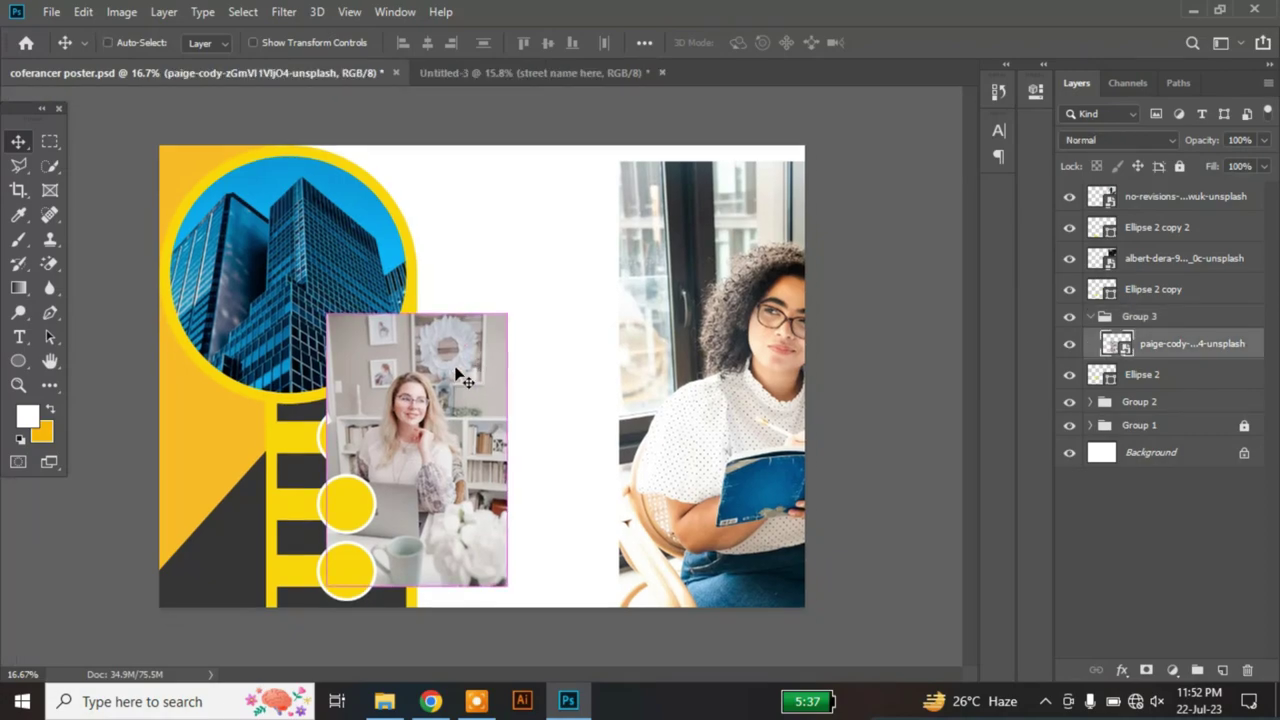
key(ctrl+t)
drag(506, 310, 386, 358)
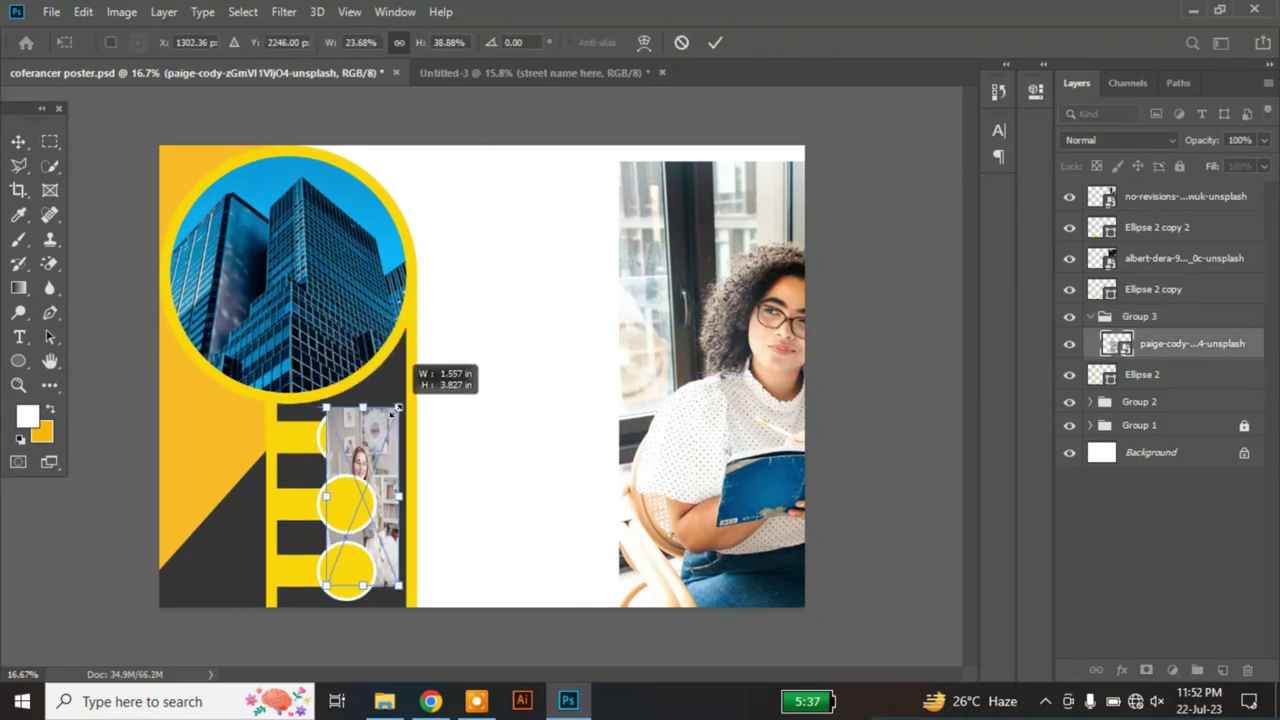
drag(372, 420, 368, 463)
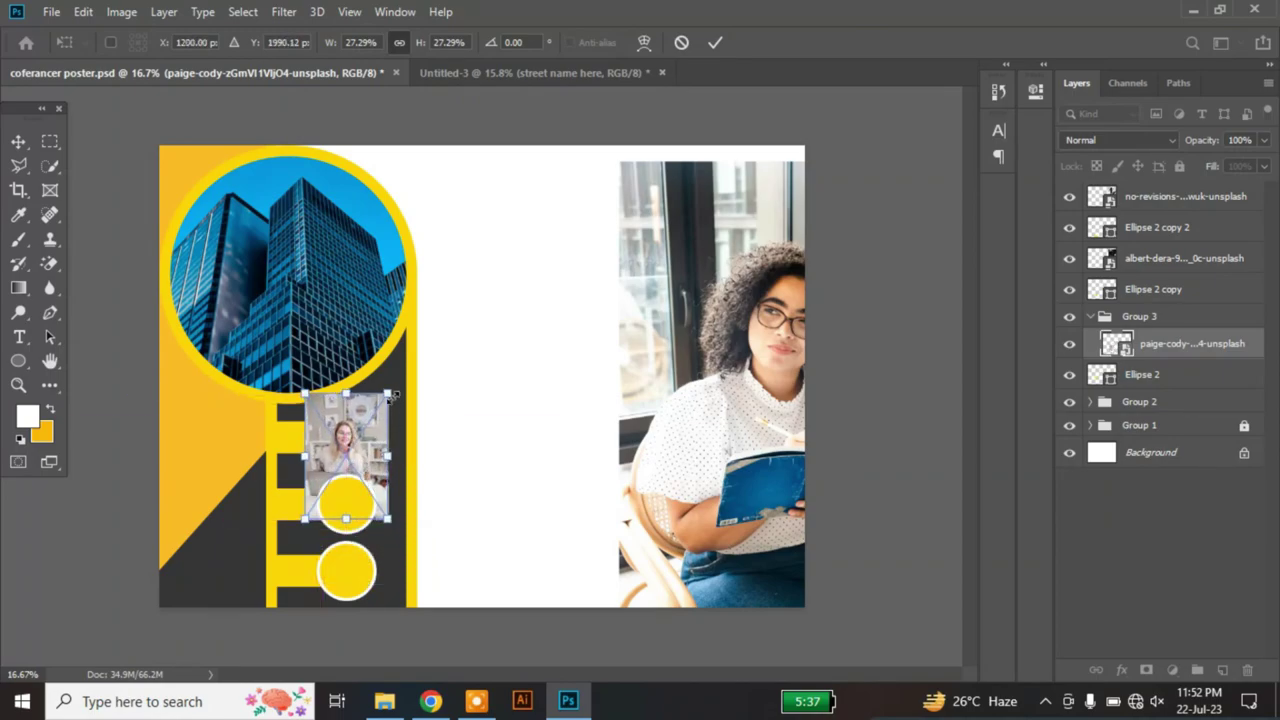
drag(389, 395, 366, 432)
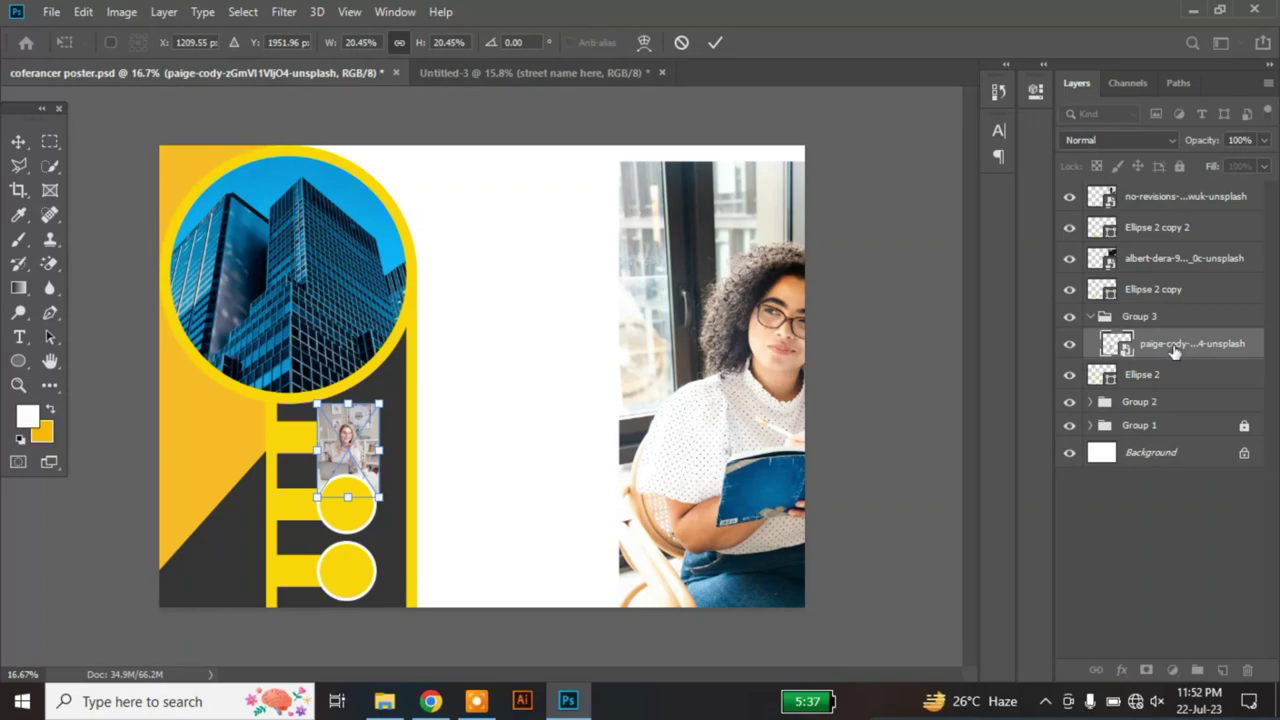
key(Return)
Step: Move the laptop photo layer up and try clipping Ellipse 2 copy, then release the clip
drag(1172, 346, 1172, 289)
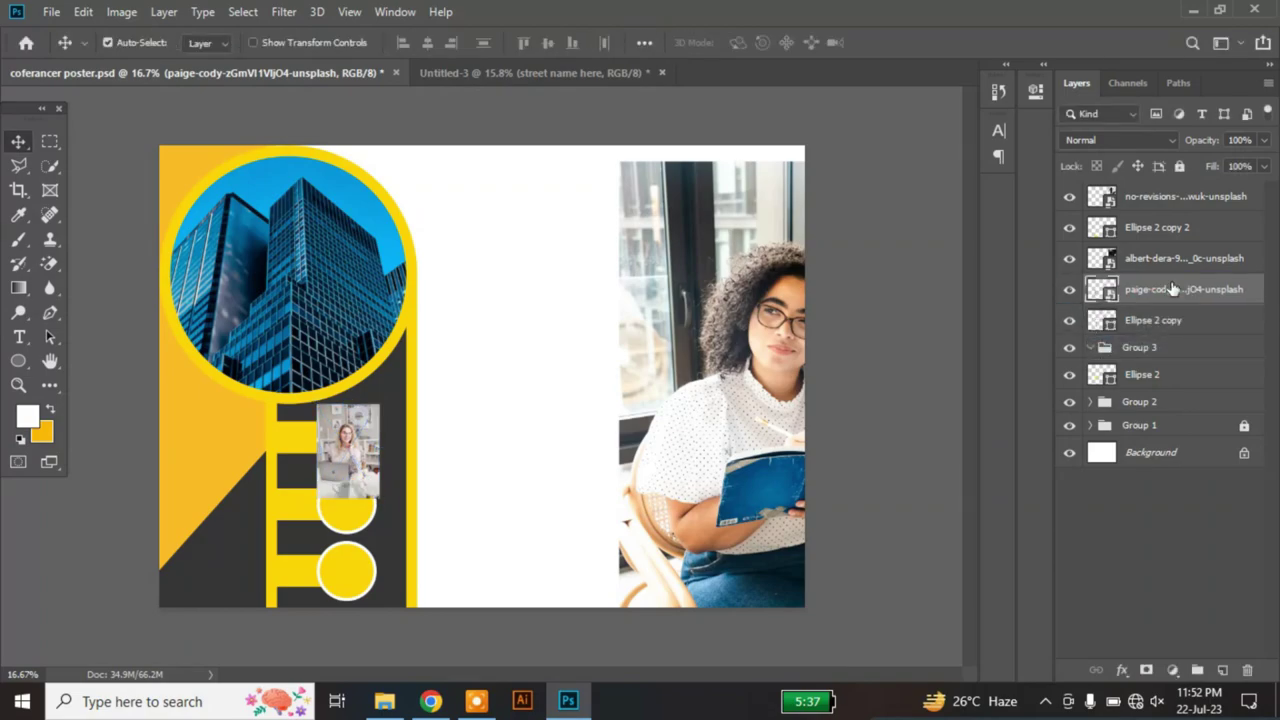
click(1154, 347)
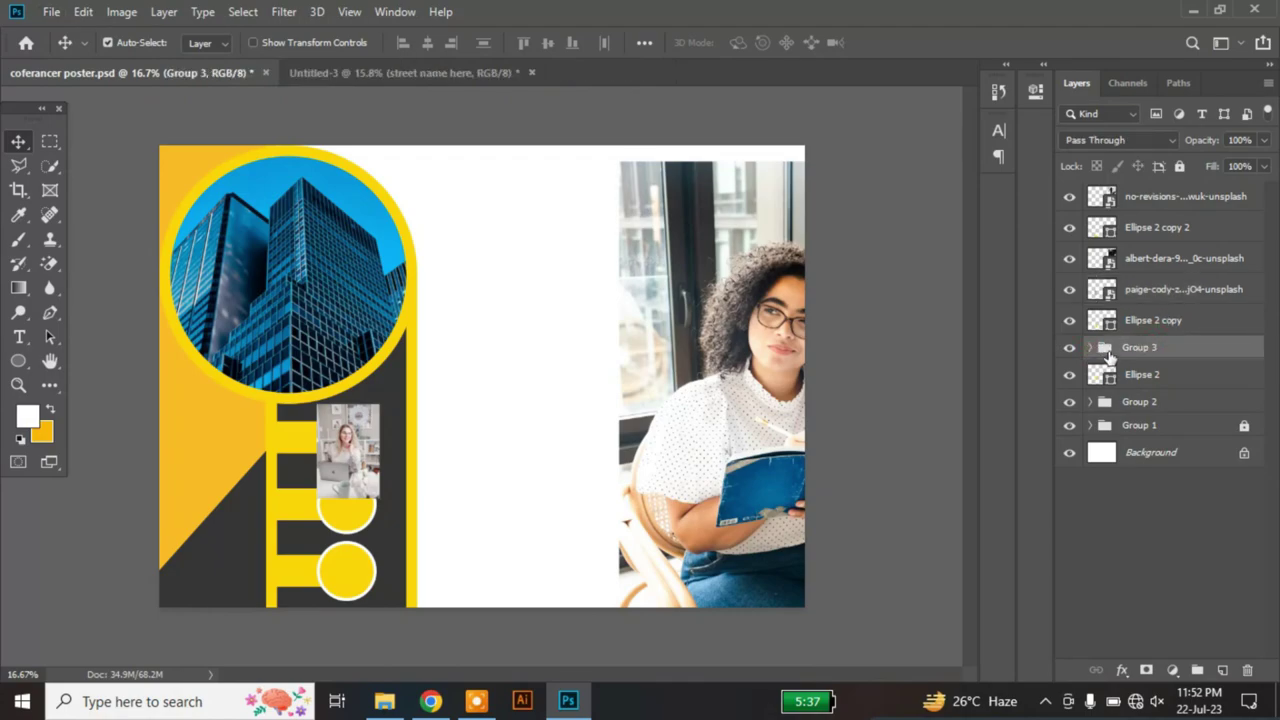
drag(1150, 320, 1145, 363)
alt+click(1146, 358)
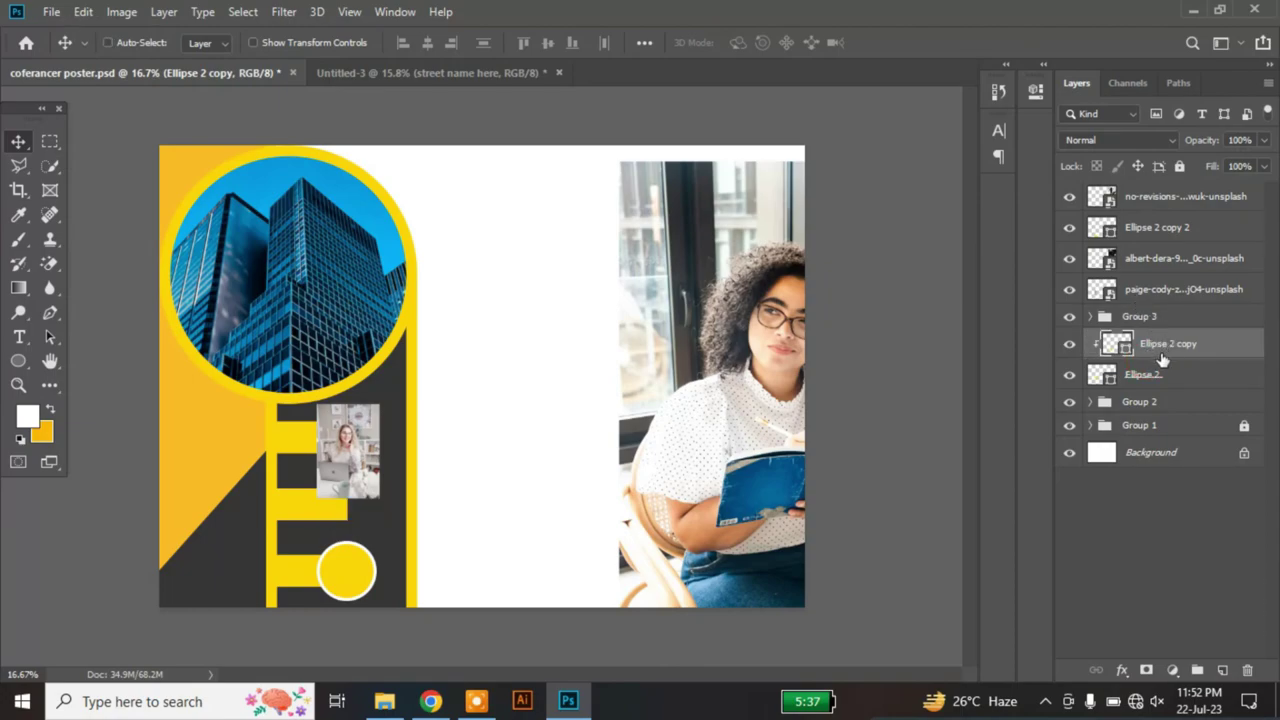
key(ctrl+alt+g)
Step: Delete Group 3 and move the small laptop photo over the middle circle
click(1128, 318)
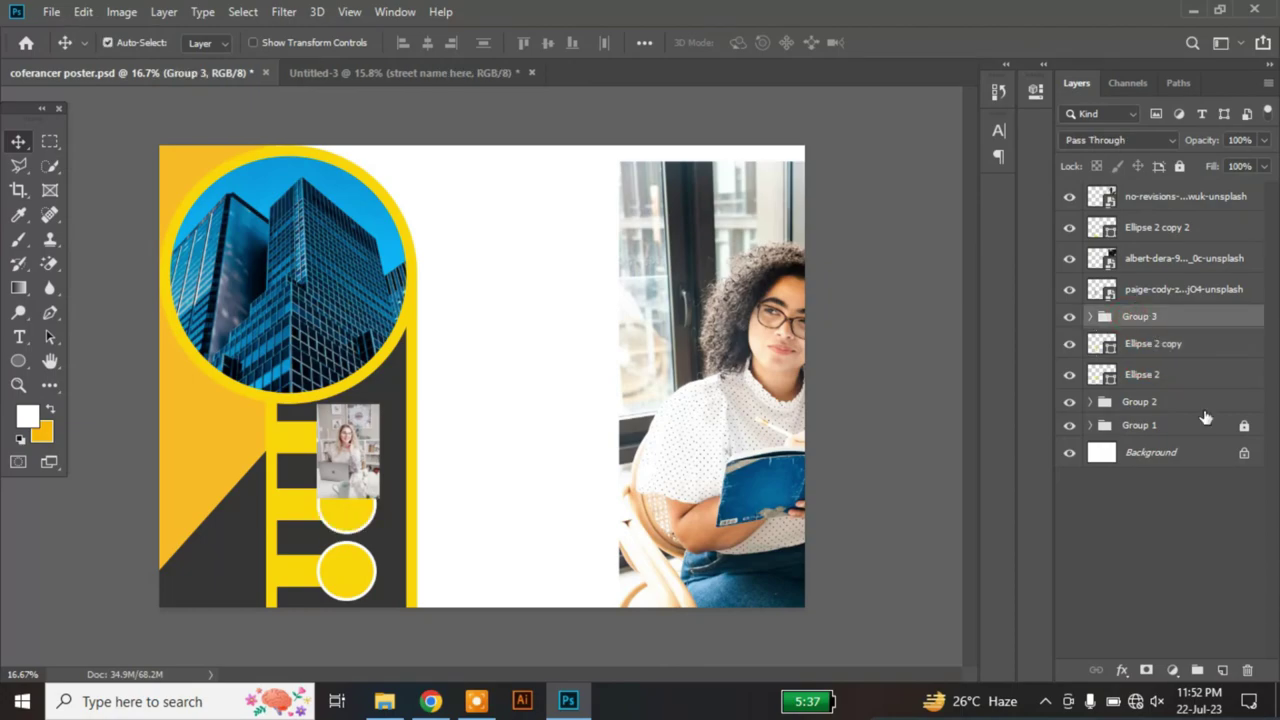
click(1243, 672)
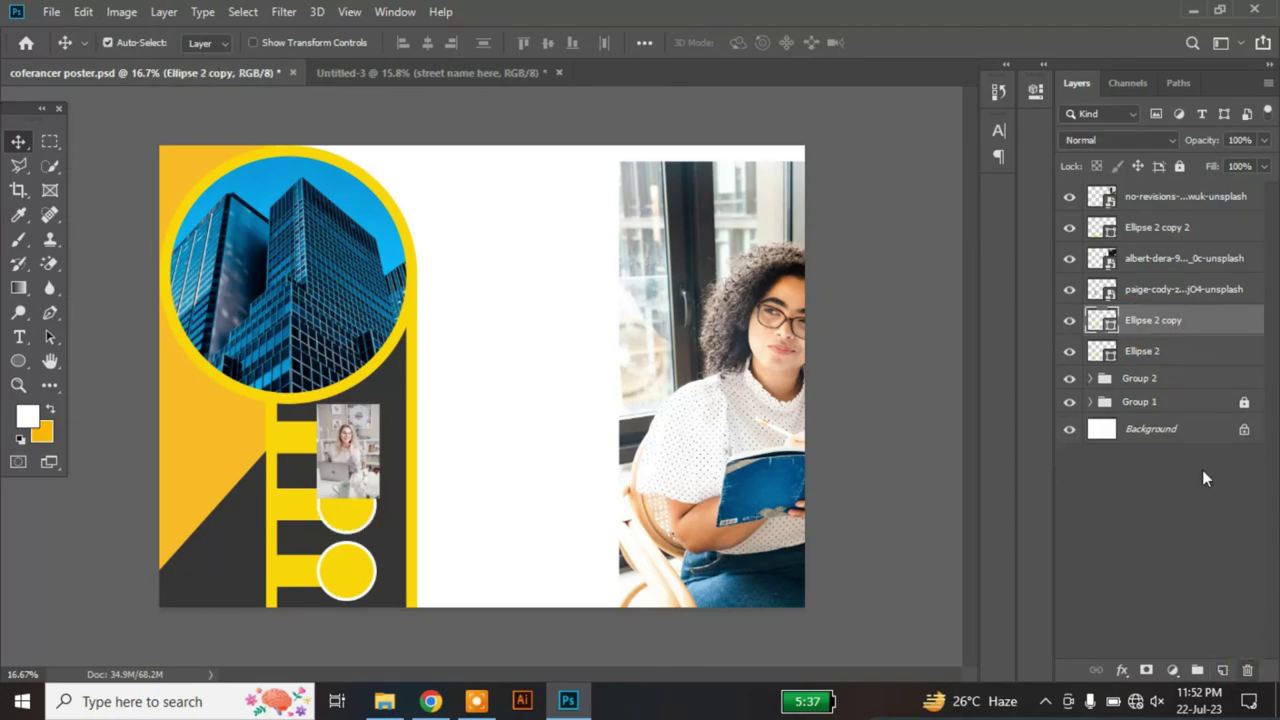
alt+click(1168, 333)
key(ctrl+z)
mouse_move(370, 452)
mouse_down()
mouse_move(500, 457)
mouse_move(492, 447)
mouse_move(355, 520)
mouse_move(368, 509)
mouse_up()
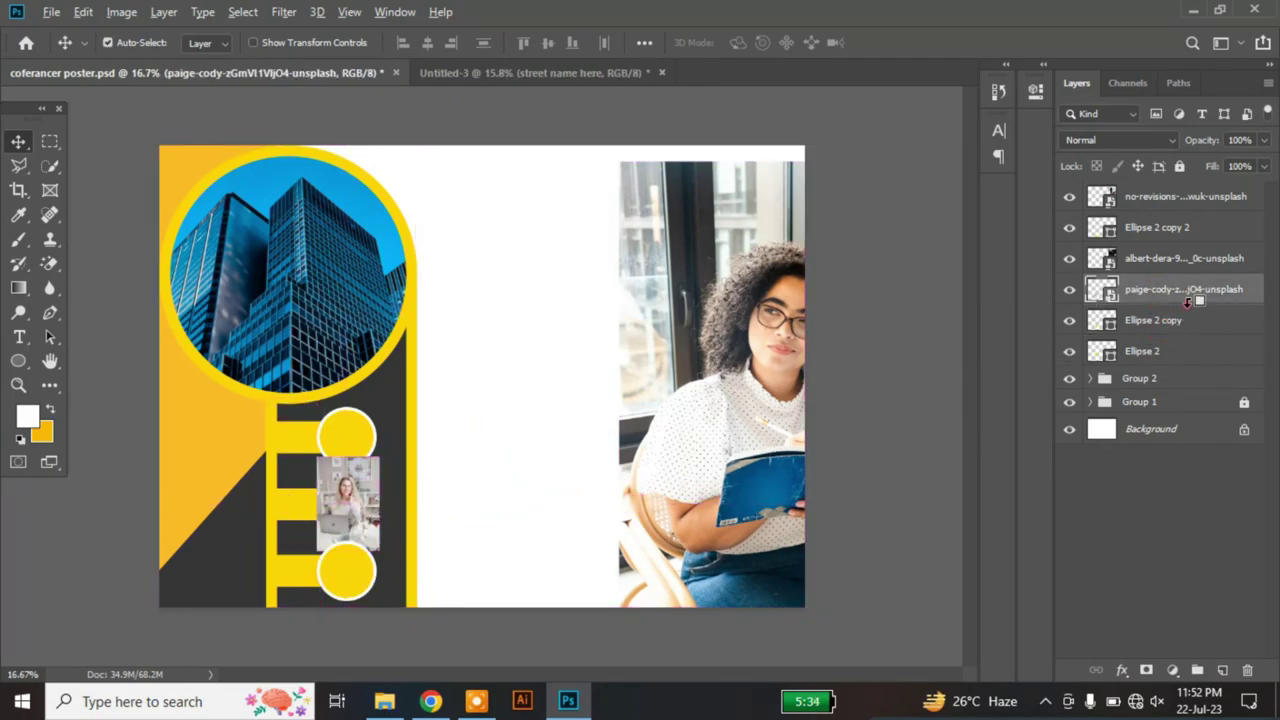
Step: Clip the laptop photo into the middle circle and fit the reading-woman photo into the bottom circle
alt+click(1187, 303)
drag(1184, 268, 1181, 333)
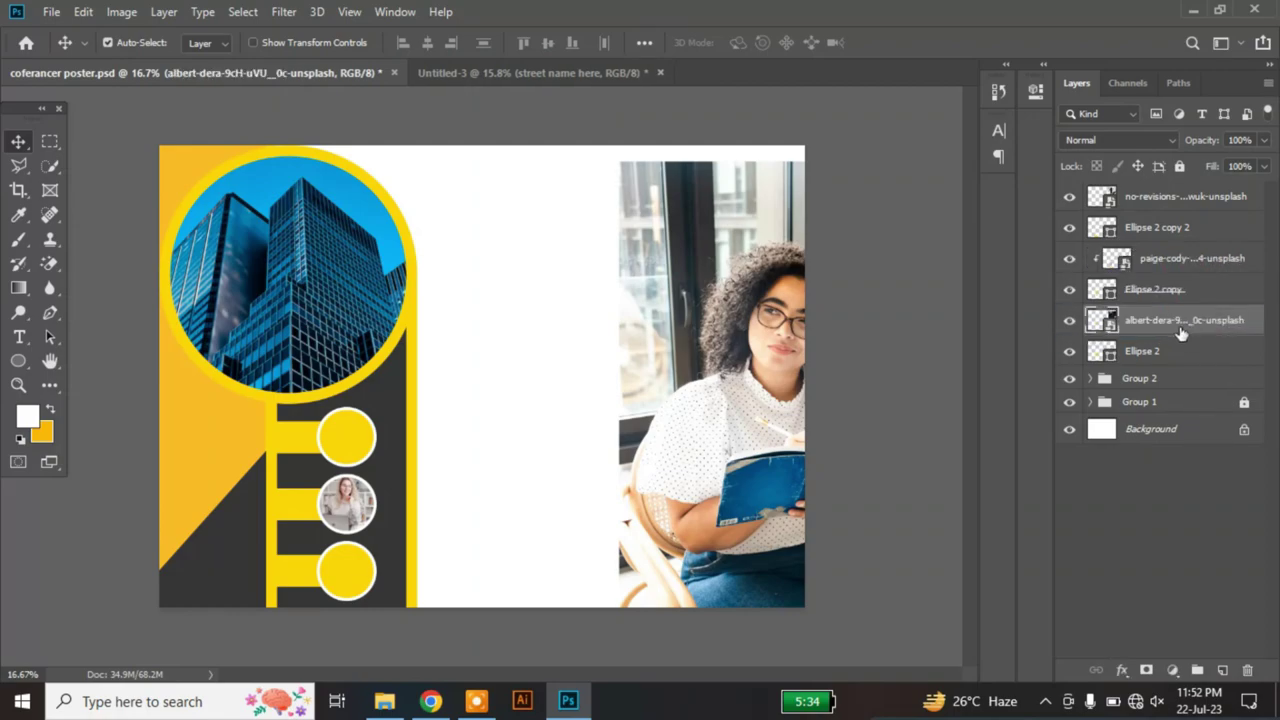
drag(755, 420, 690, 380)
key(ctrl+r)
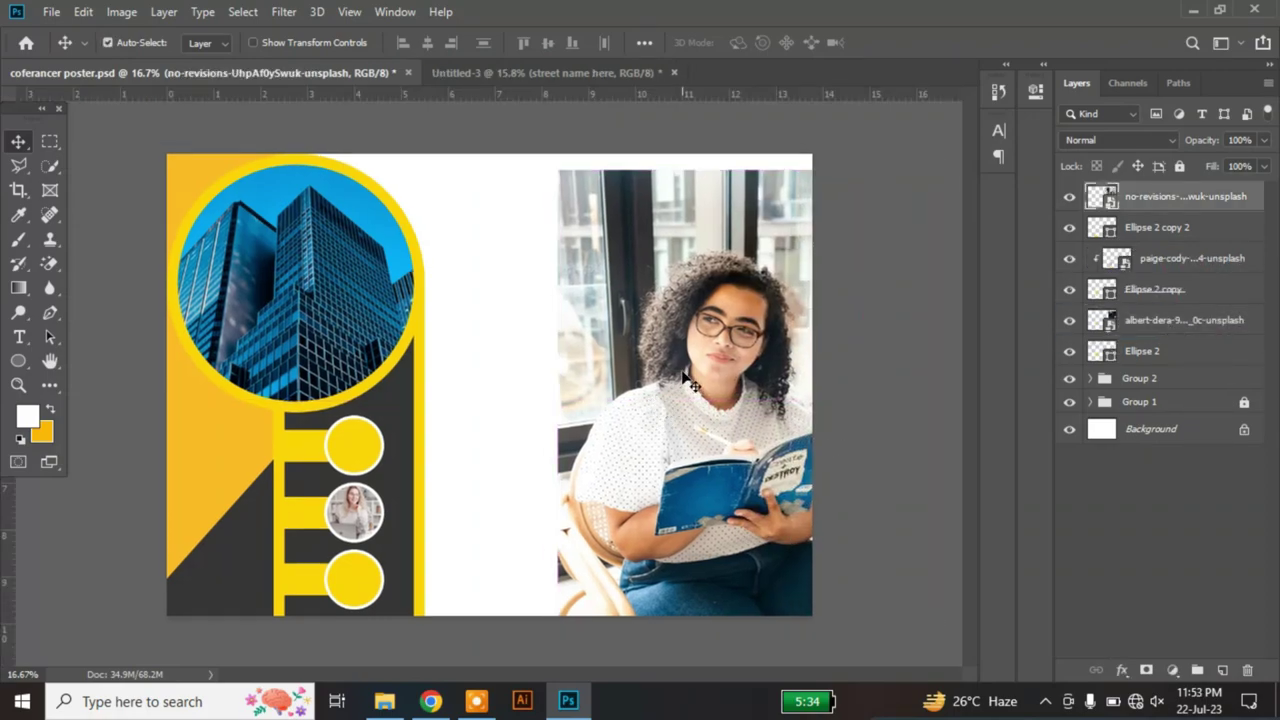
key(ctrl+r)
key(ctrl+t)
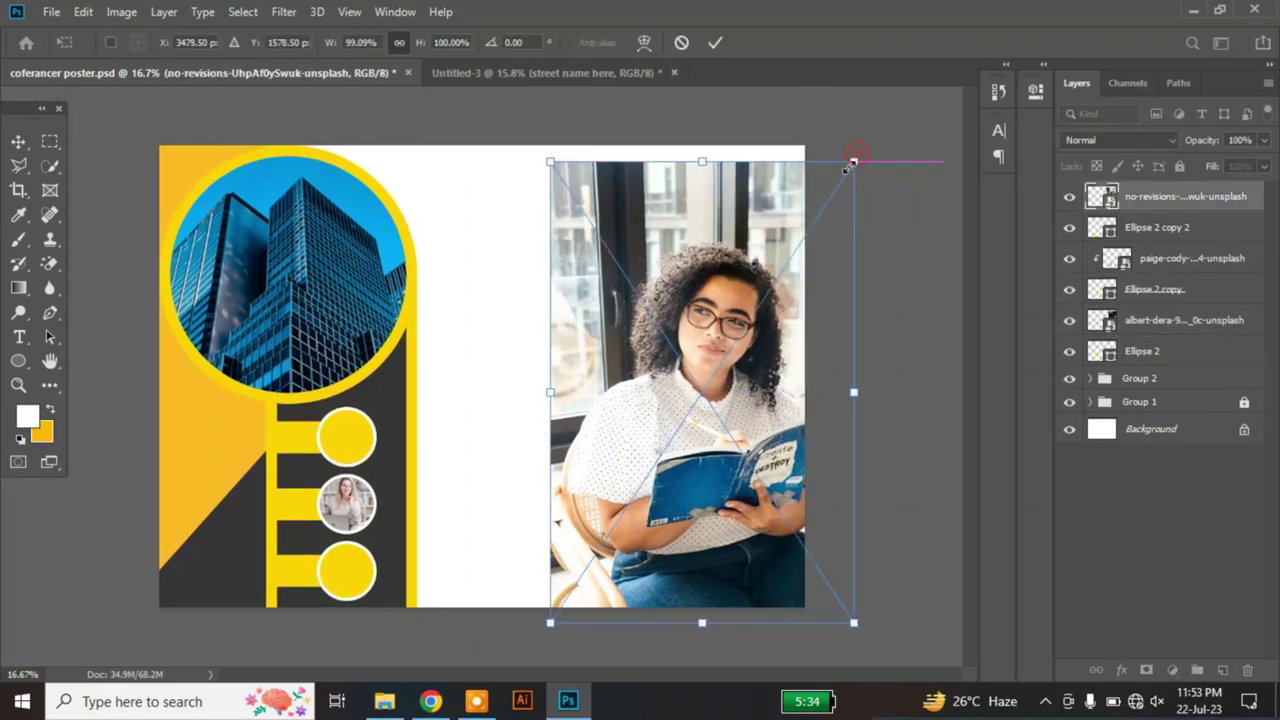
mouse_move(853, 163)
mouse_down()
mouse_move(621, 516)
mouse_move(396, 518)
mouse_move(372, 548)
mouse_move(370, 527)
mouse_move(358, 570)
mouse_up()
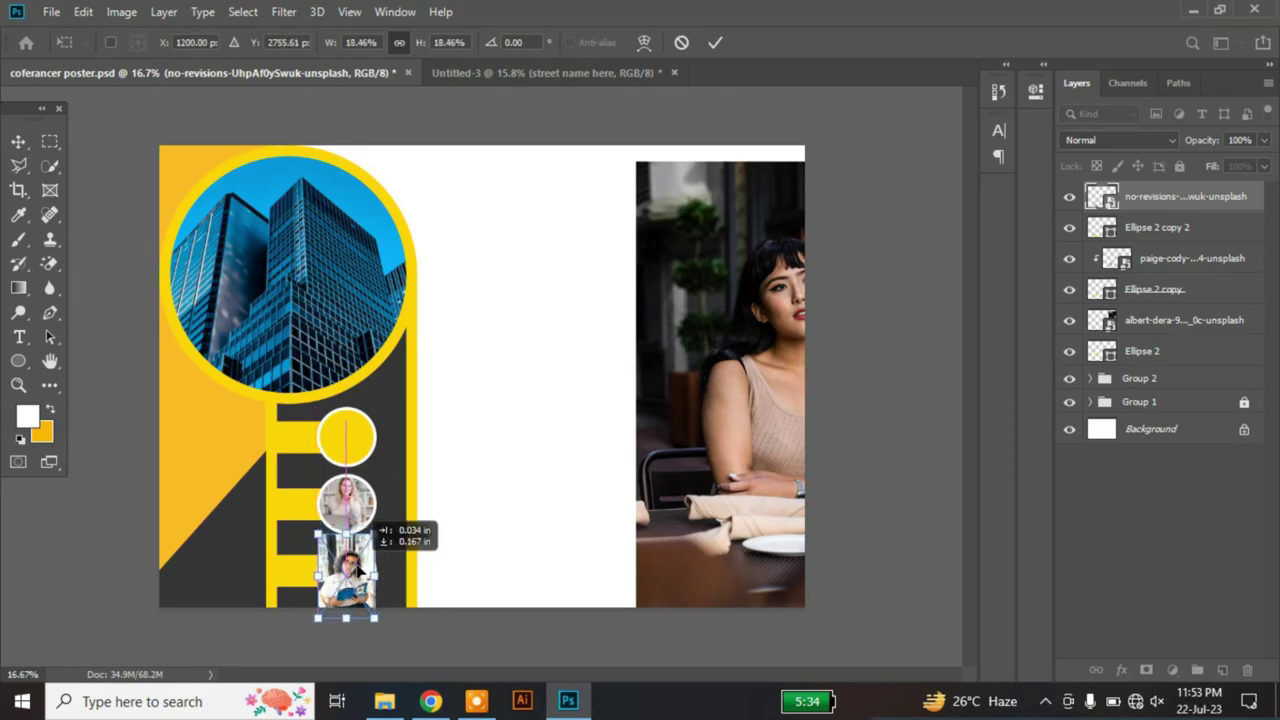
alt+click(1188, 205)
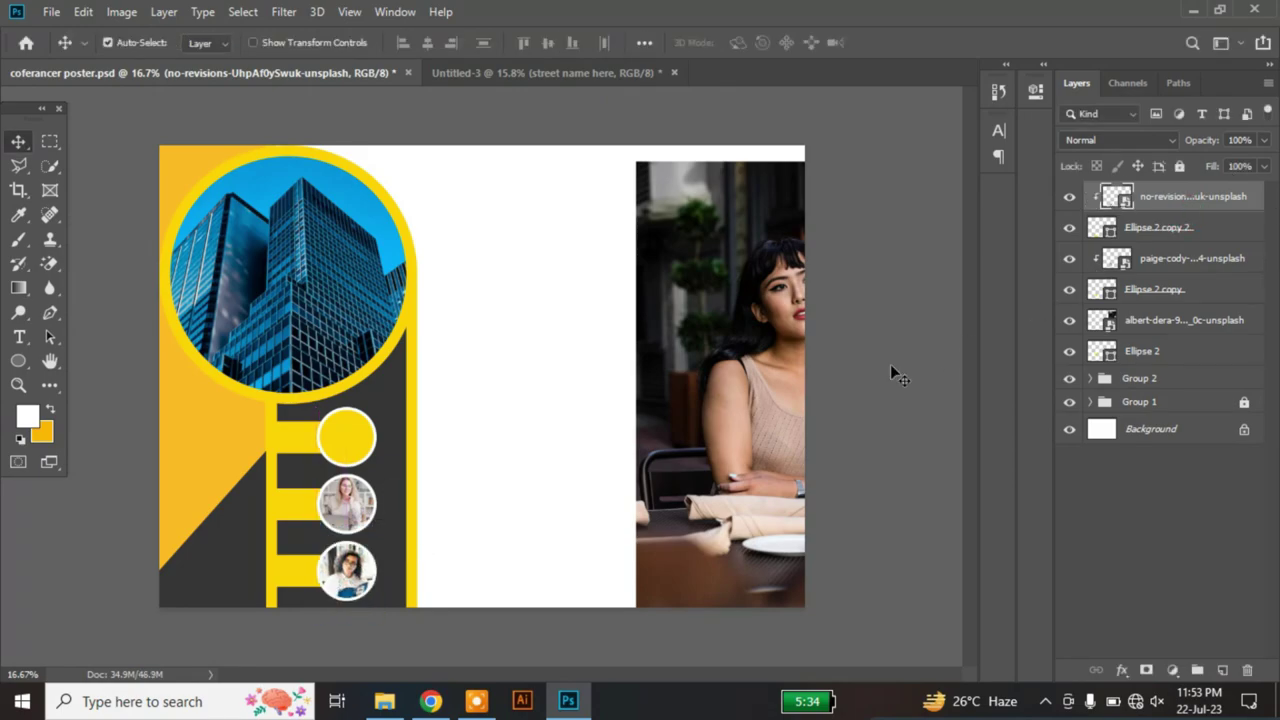
Step: Shrink and horizontally flip the albert-dera photo, clipping it into the top circle
drag(765, 383, 625, 380)
key(ctrl+t)
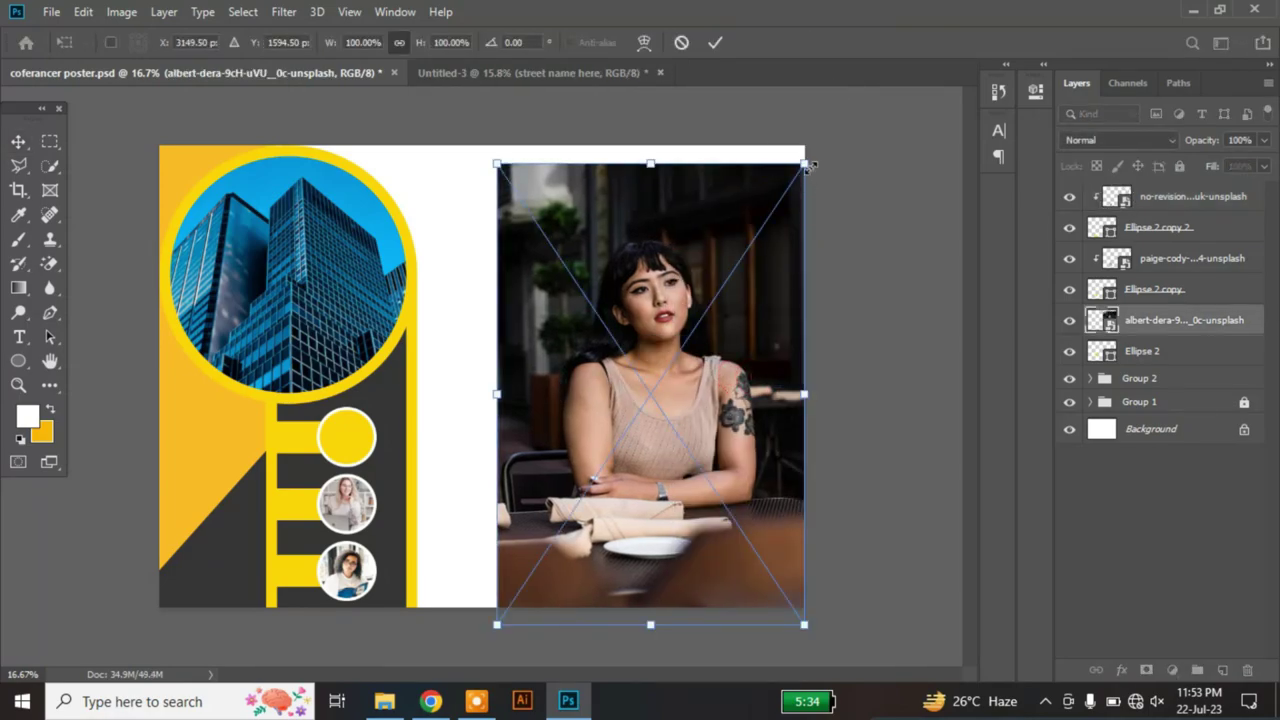
mouse_move(804, 165)
mouse_down()
mouse_move(572, 456)
mouse_move(548, 528)
mouse_move(320, 408)
mouse_up()
right_click(360, 430)
click(440, 646)
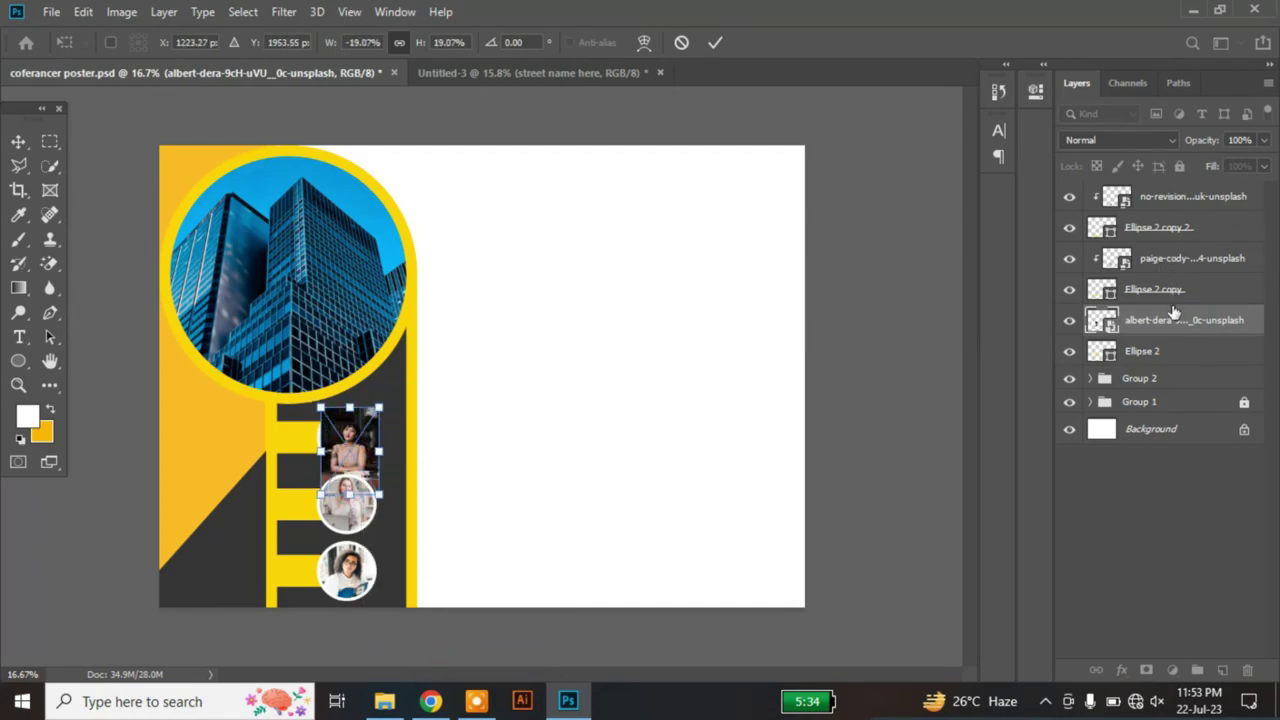
key(Return)
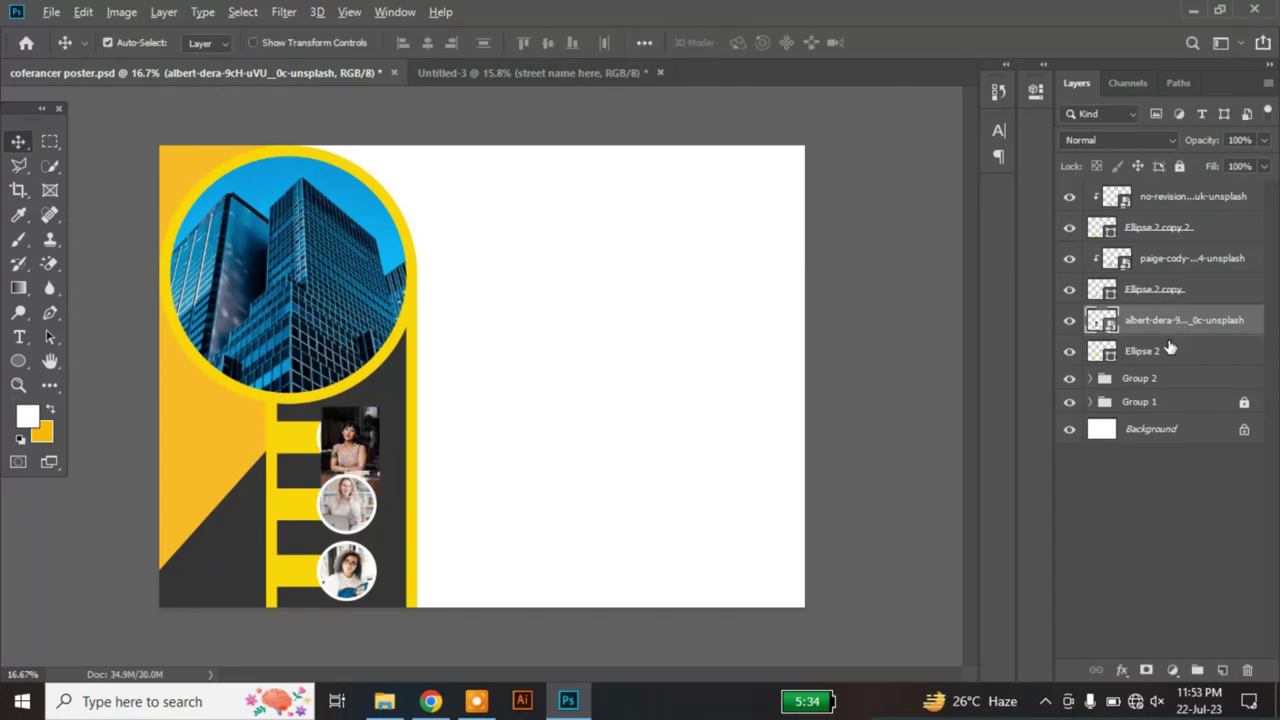
click(1172, 348)
click(1181, 330)
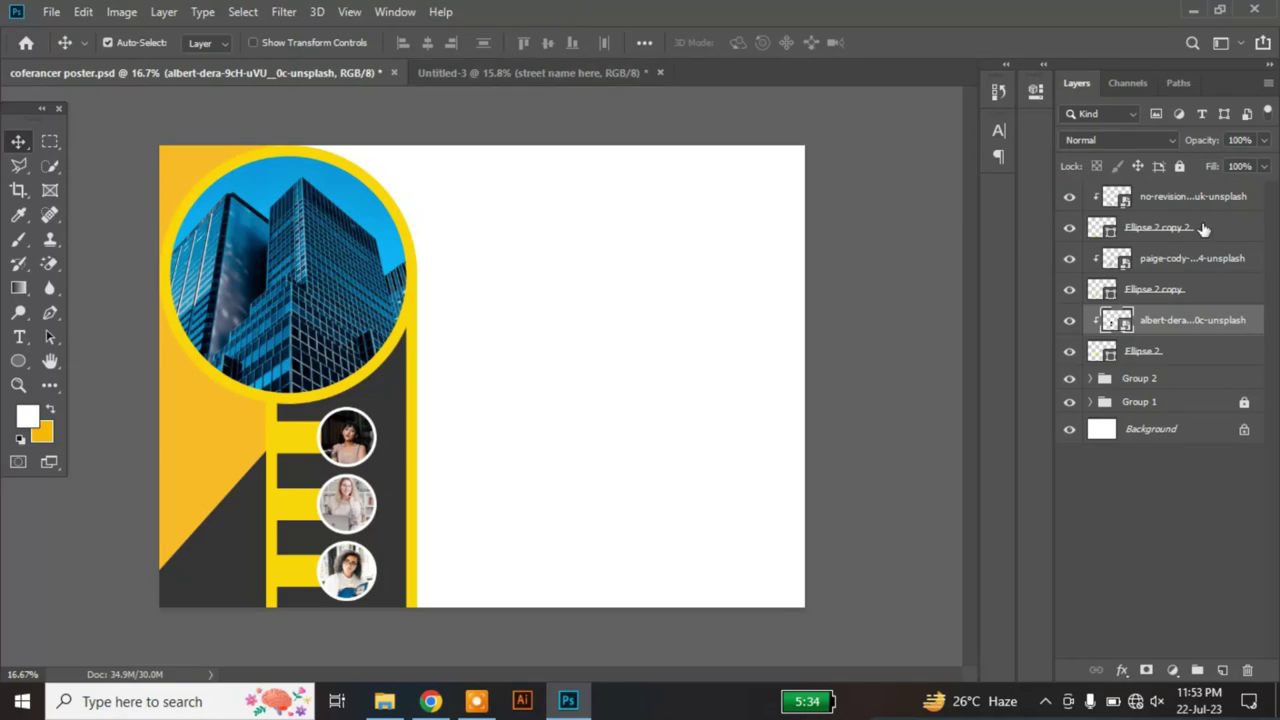
Step: Group all six circle and photo layers together
click(1160, 357)
shift+click(1182, 205)
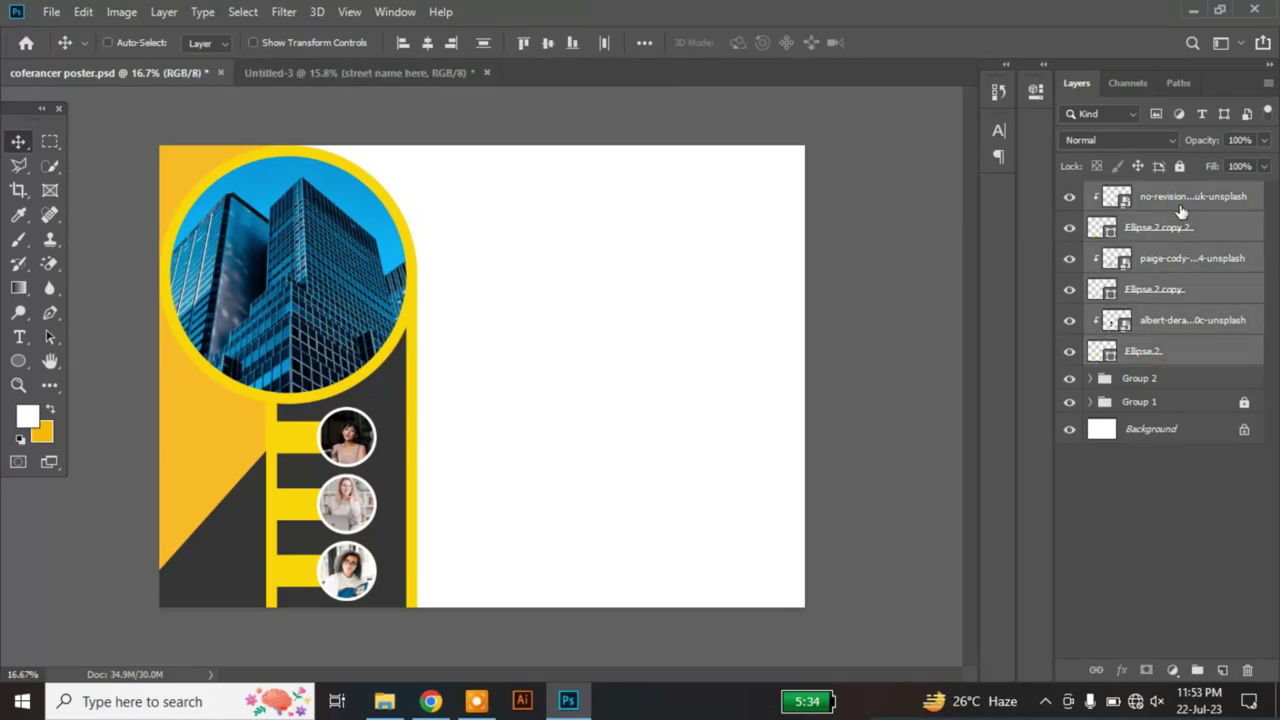
key(ctrl+g)
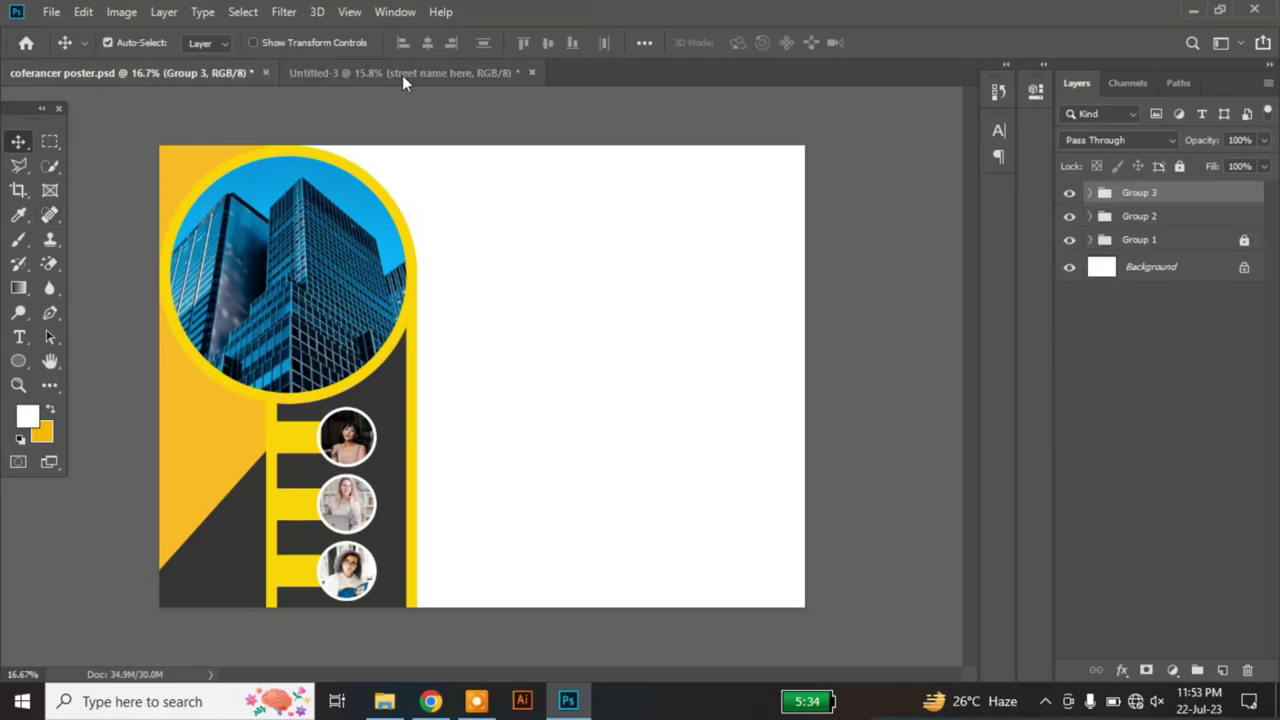
Step: Bring the Speakers text from Untitled-3 into the poster and nudge both photo circle groups into place
click(401, 73)
mouse_move(463, 258)
mouse_down()
mouse_move(400, 393)
mouse_move(386, 387)
mouse_move(406, 400)
mouse_up()
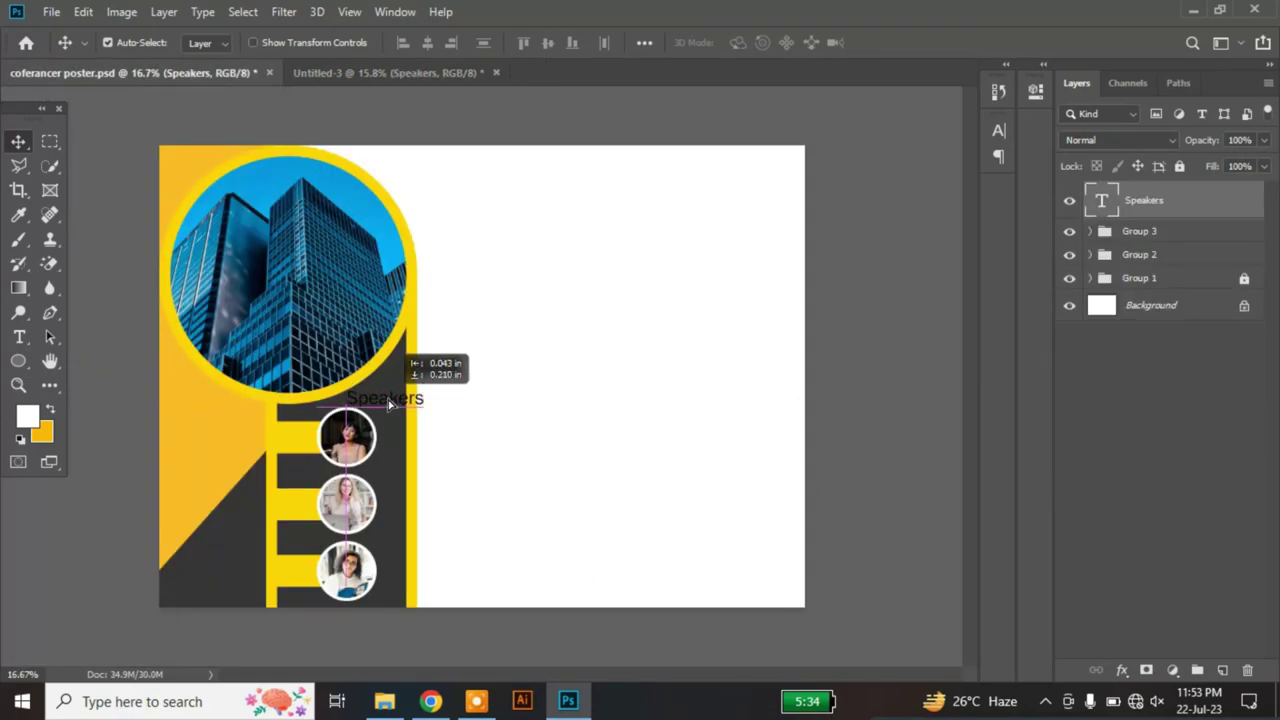
click(1163, 232)
drag(348, 460, 352, 465)
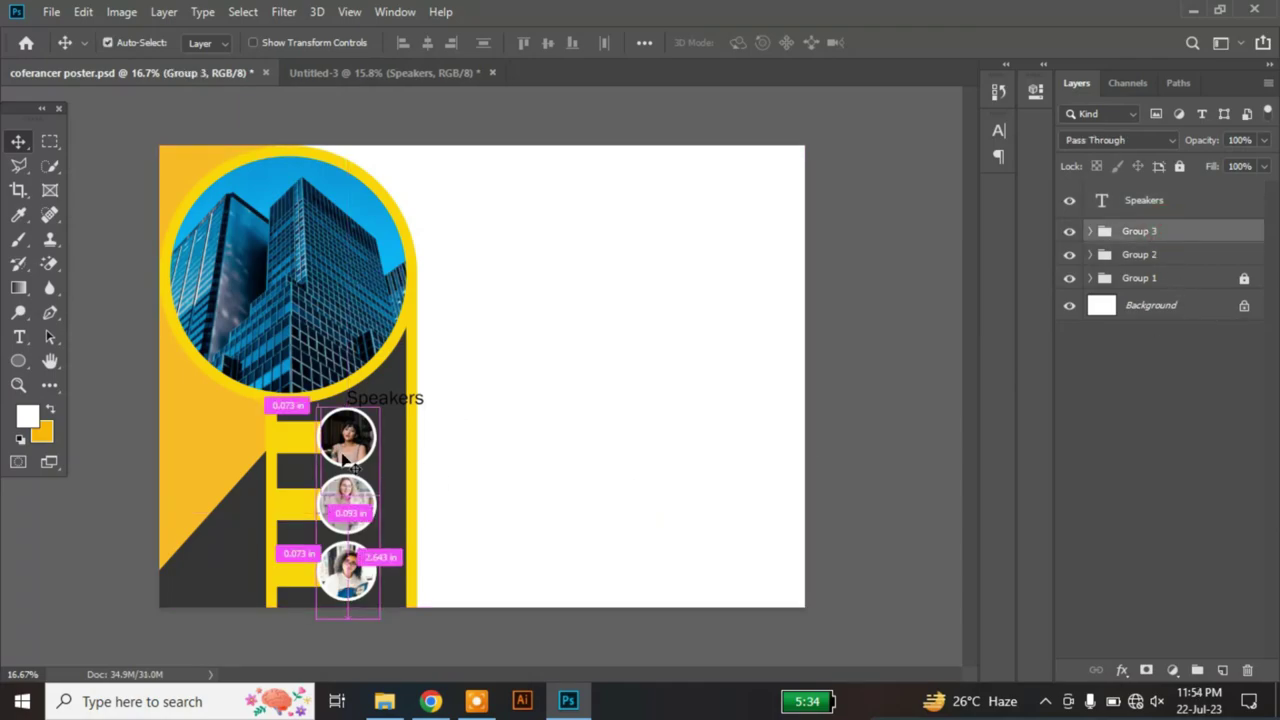
mouse_move(330, 455)
mouse_down()
mouse_move(344, 477)
mouse_move(349, 453)
mouse_up()
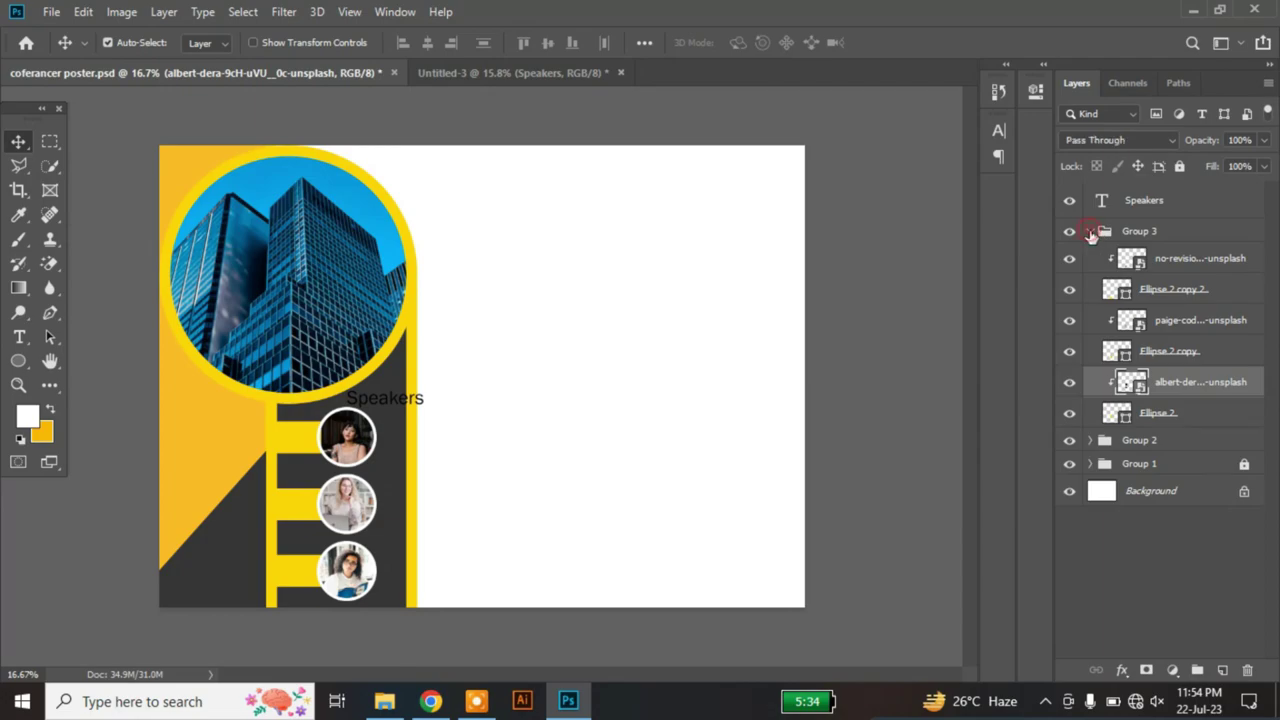
click(1091, 233)
ctrl+click(1137, 231)
ctrl+click(1137, 254)
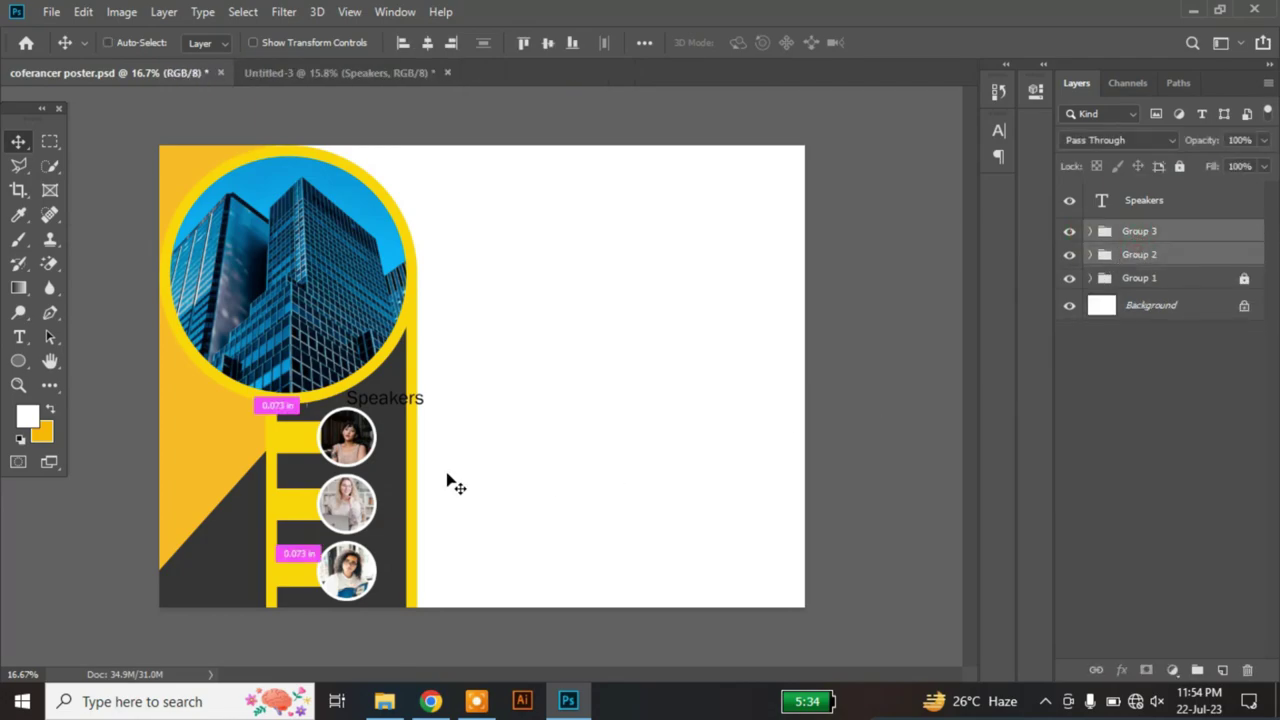
drag(346, 430, 371, 408)
Step: Make Speakers white, 24 pt with tracking 25, and position it just above the circles
click(998, 130)
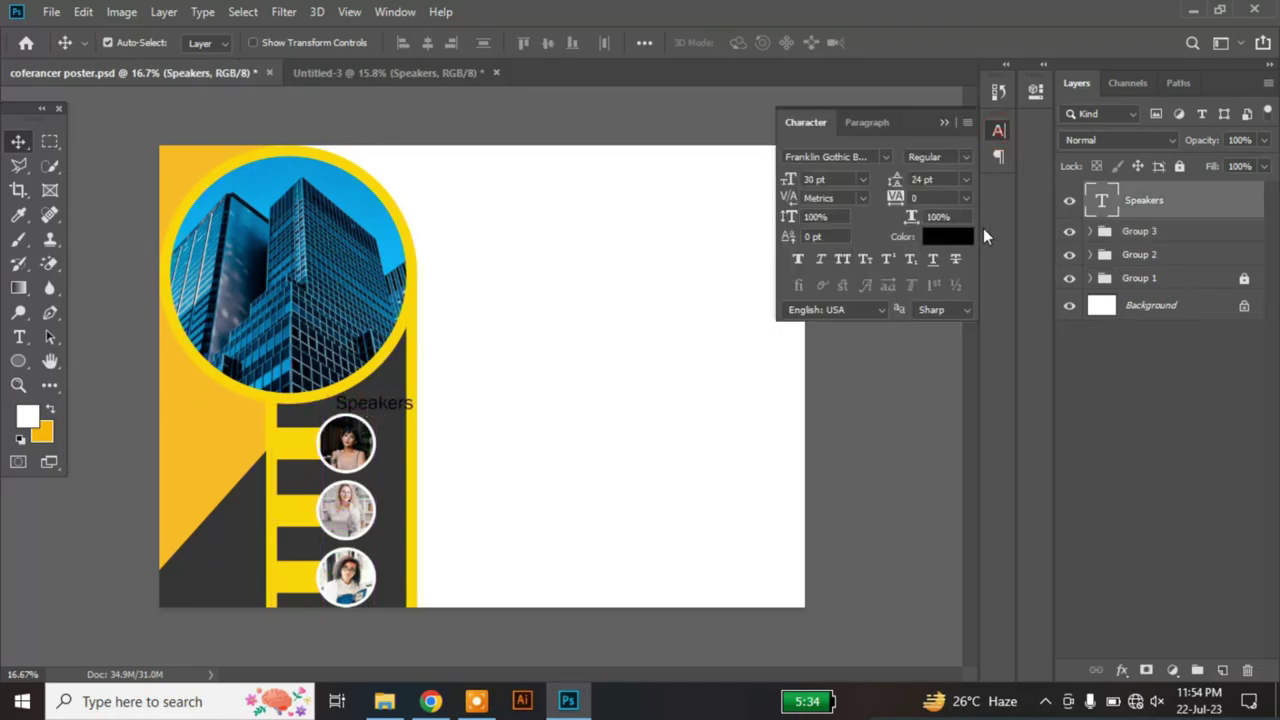
click(929, 238)
click(680, 335)
click(1208, 111)
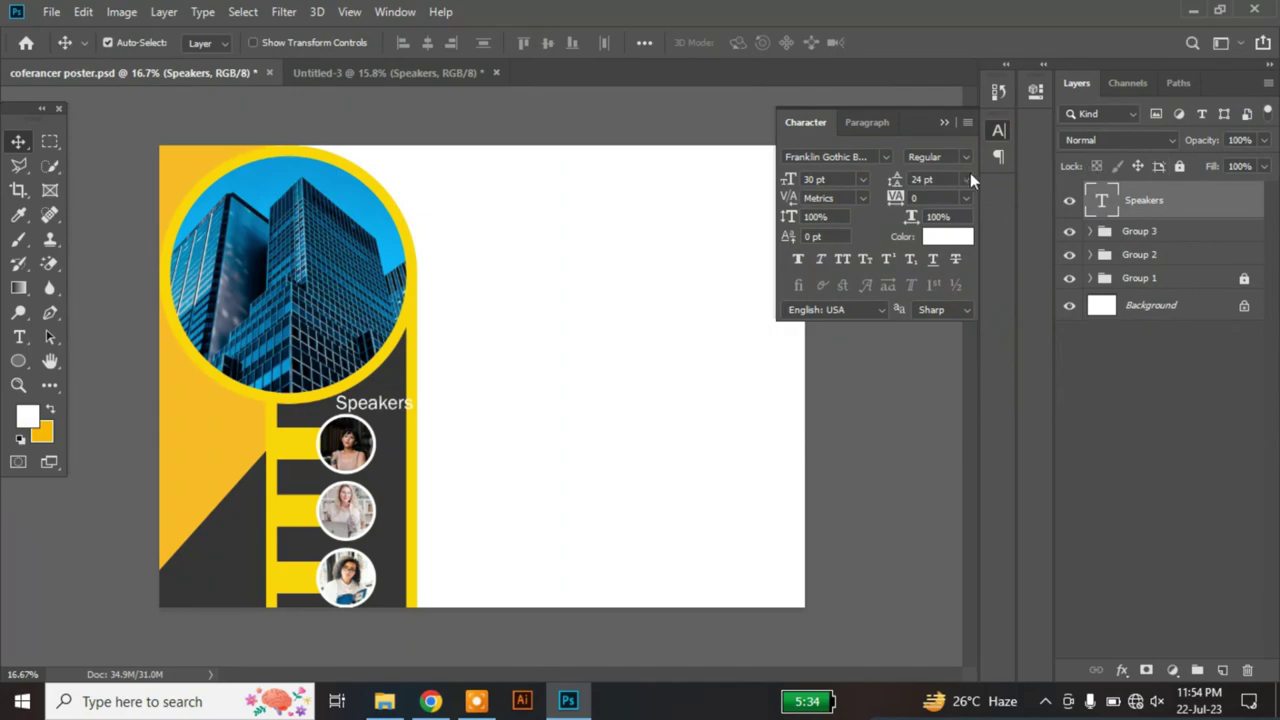
click(861, 179)
click(835, 347)
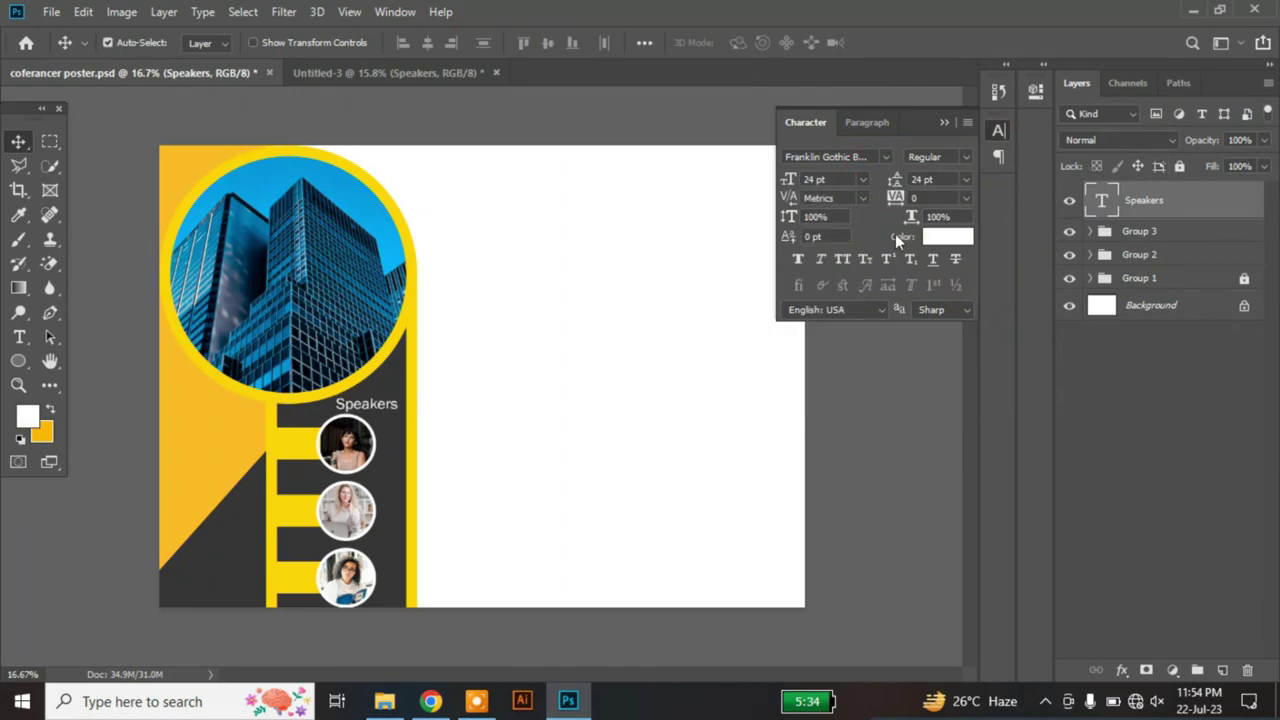
click(965, 198)
click(968, 363)
drag(372, 405, 371, 402)
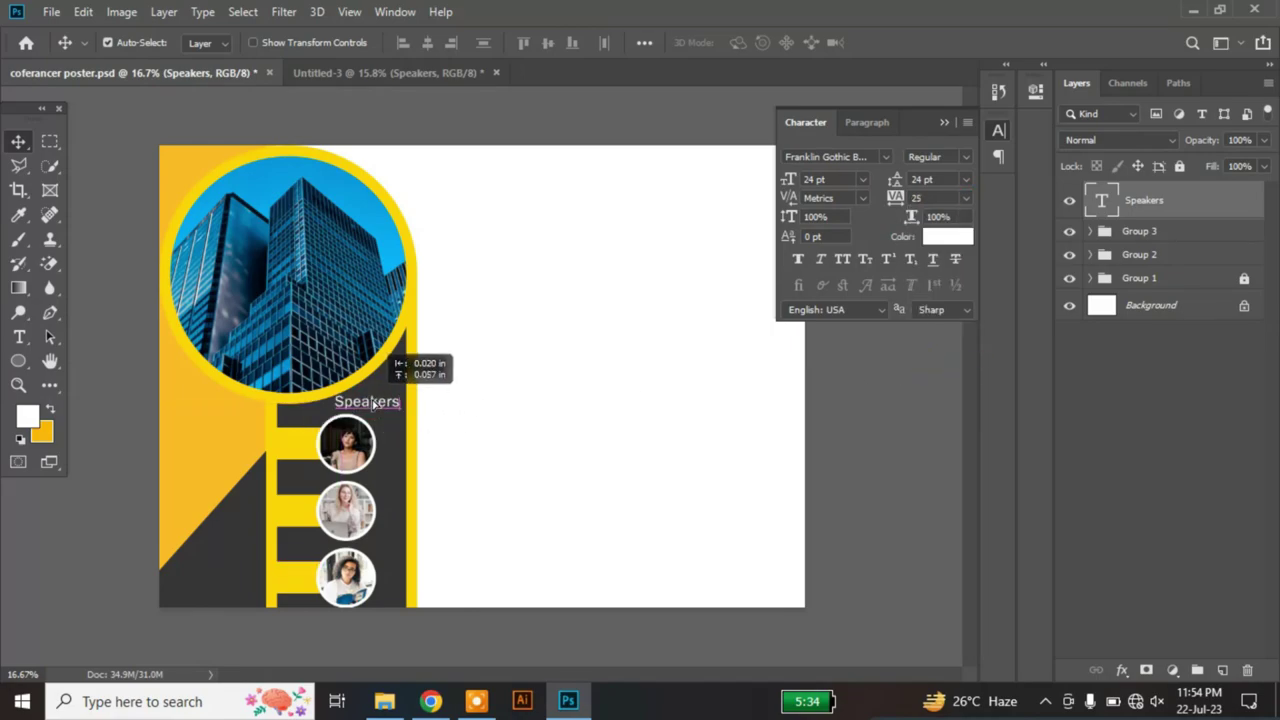
Step: Bring the Lorem ipsum text into the poster's lower-left corner and color it white
click(420, 72)
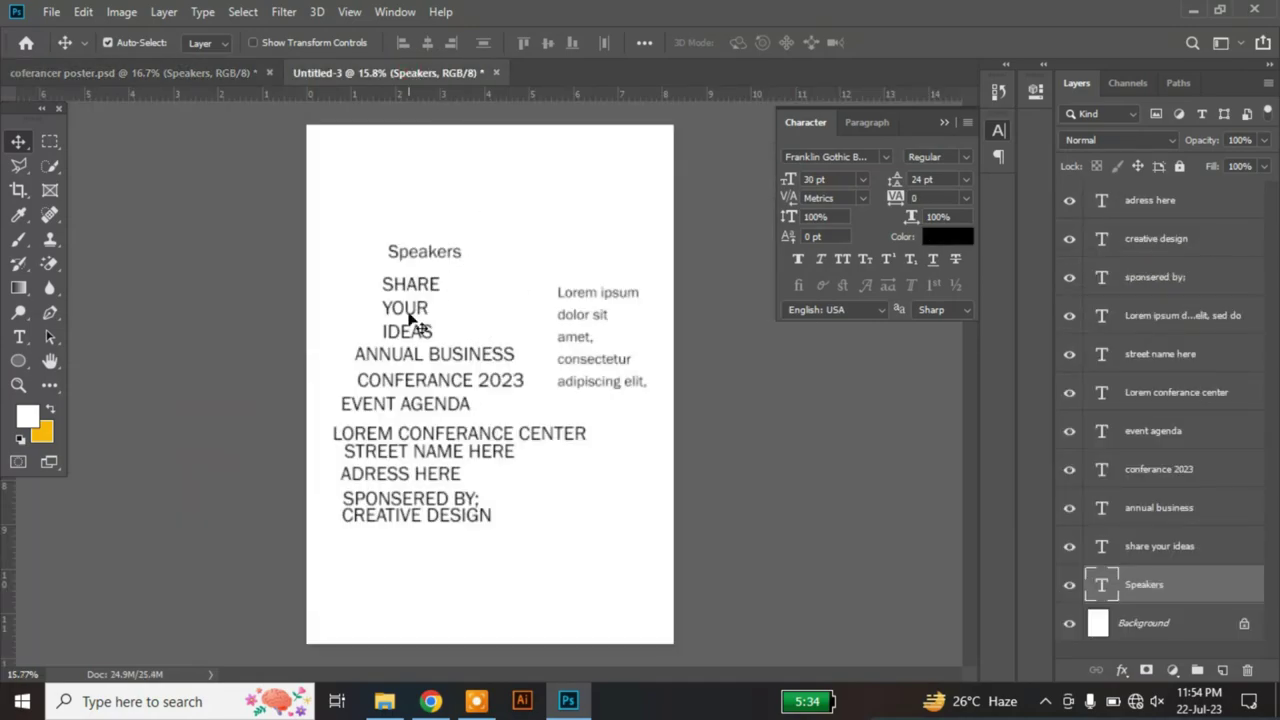
click(606, 298)
shift+click(395, 305)
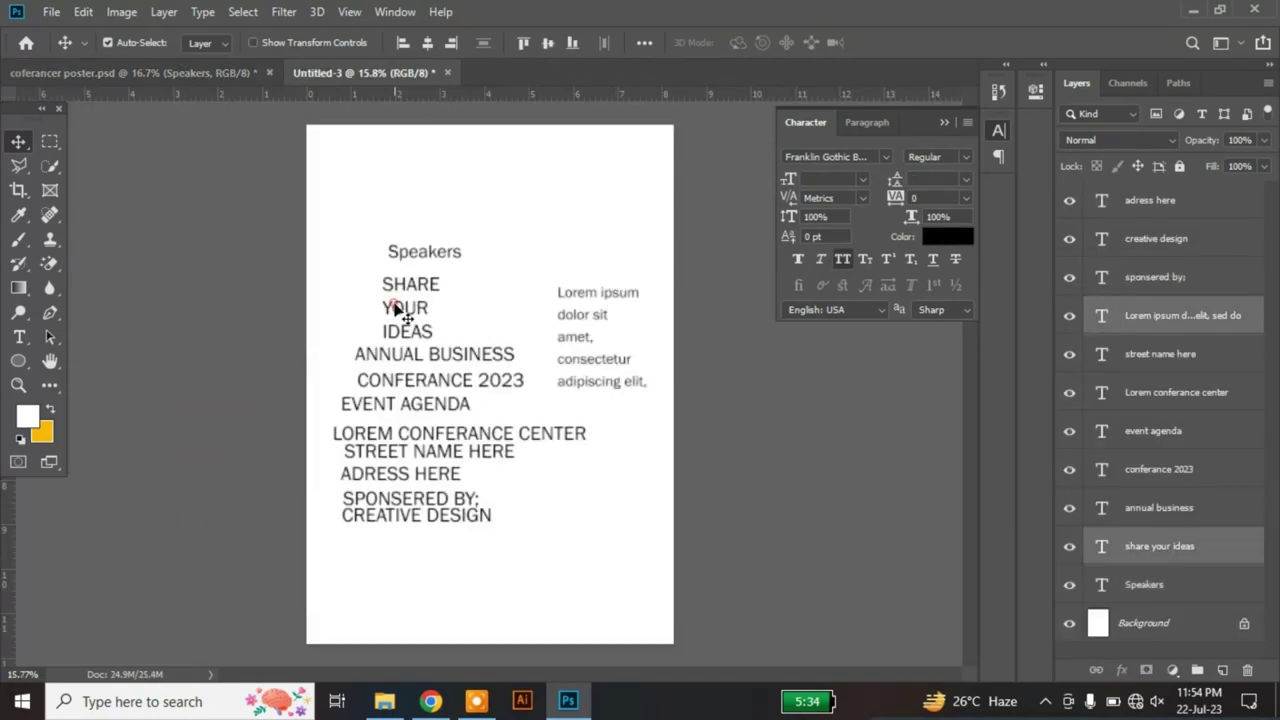
drag(400, 305, 228, 427)
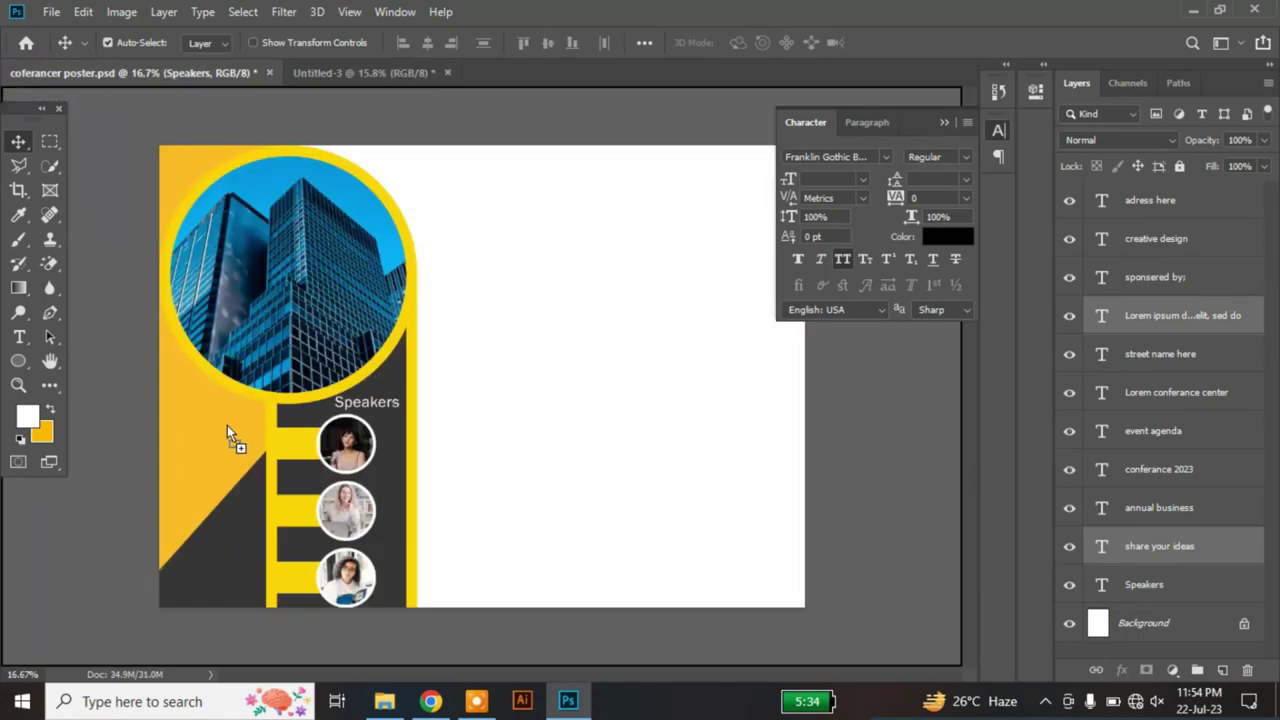
mouse_move(333, 389)
mouse_down()
mouse_move(237, 480)
mouse_move(195, 497)
mouse_up()
click(1180, 240)
key(Delete)
click(947, 236)
click(786, 122)
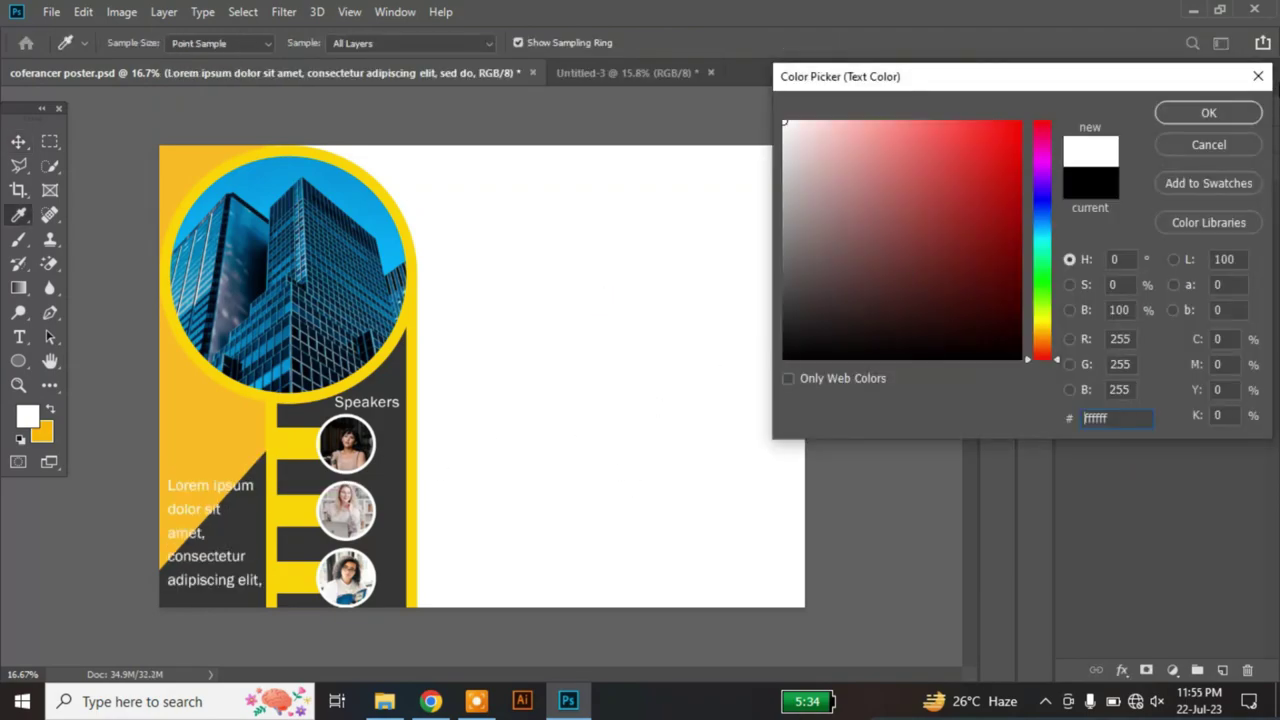
click(1170, 115)
Step: Add SHARE YOUR IDEAS above Lorem ipsum in white Franklin Gothic Demi
click(627, 72)
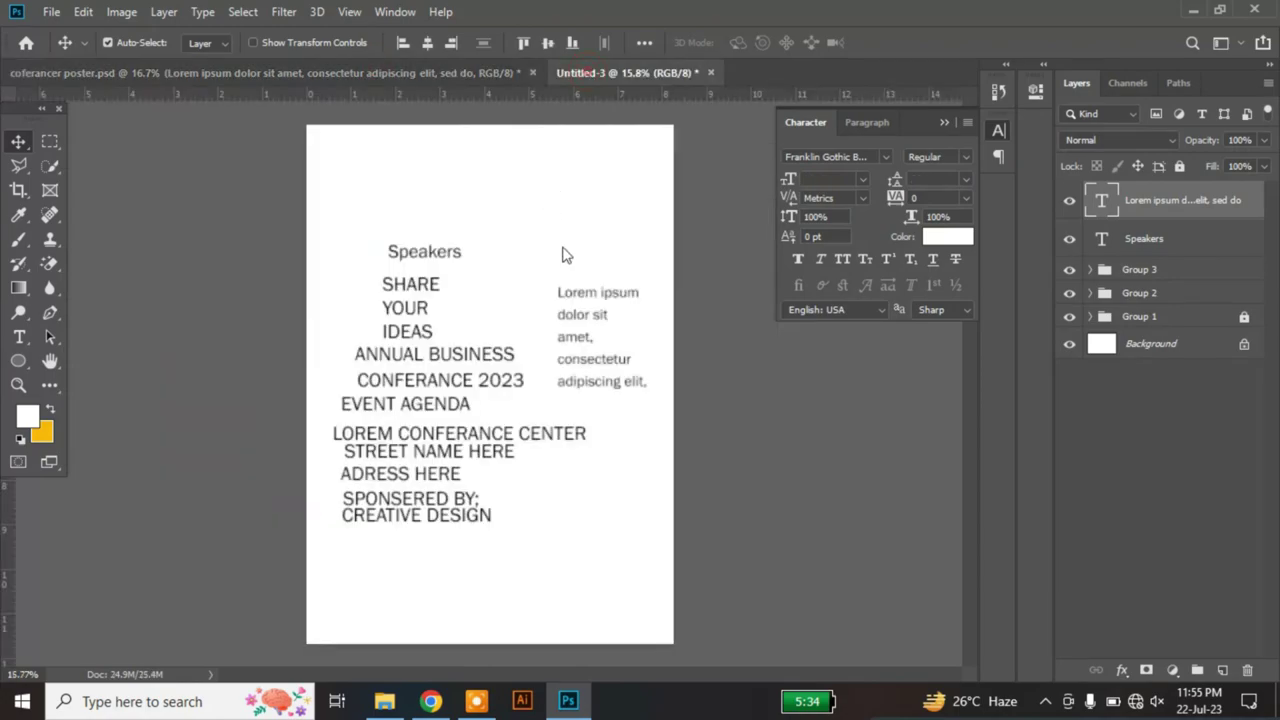
mouse_move(409, 286)
mouse_down()
mouse_move(409, 175)
mouse_move(200, 443)
mouse_up()
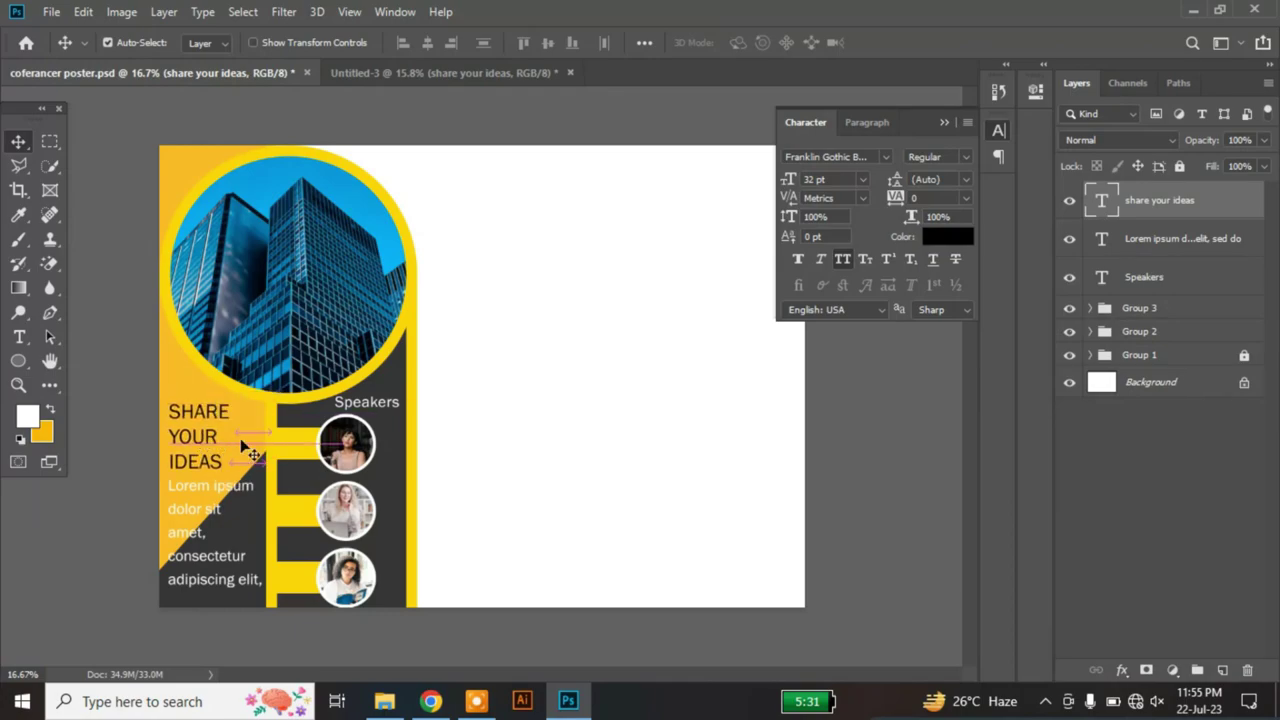
click(885, 158)
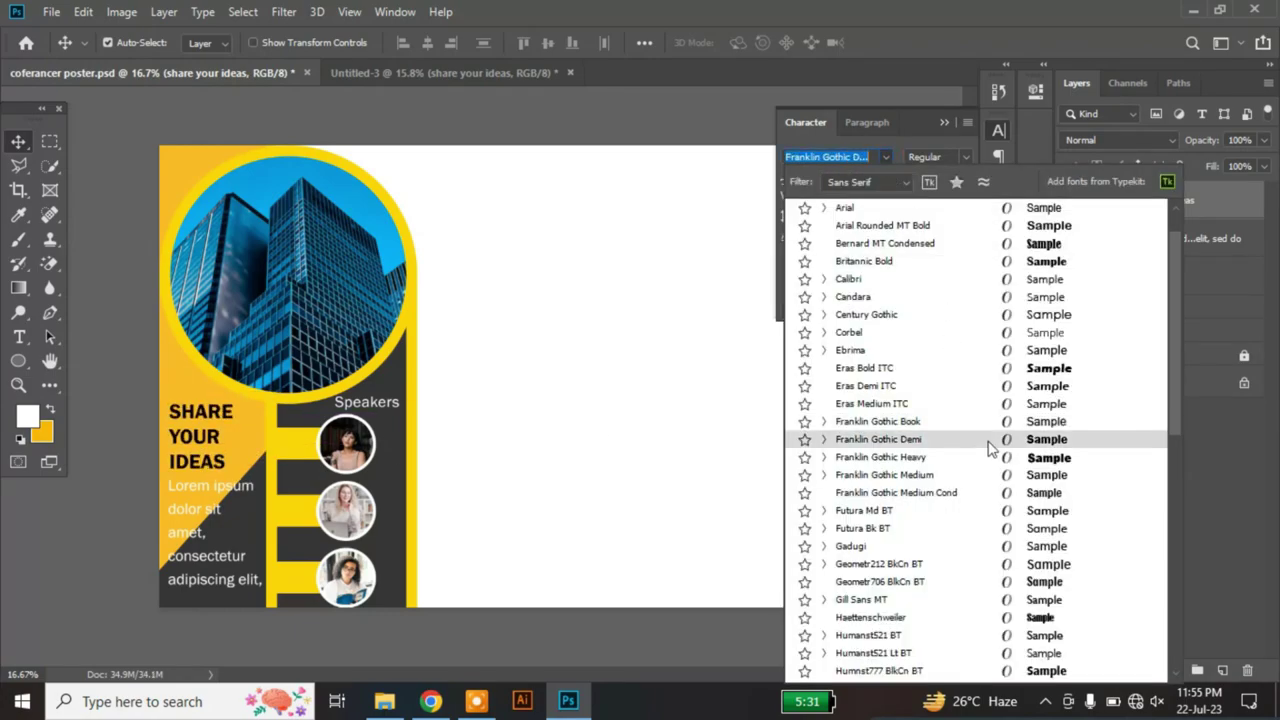
click(990, 447)
click(947, 236)
click(603, 332)
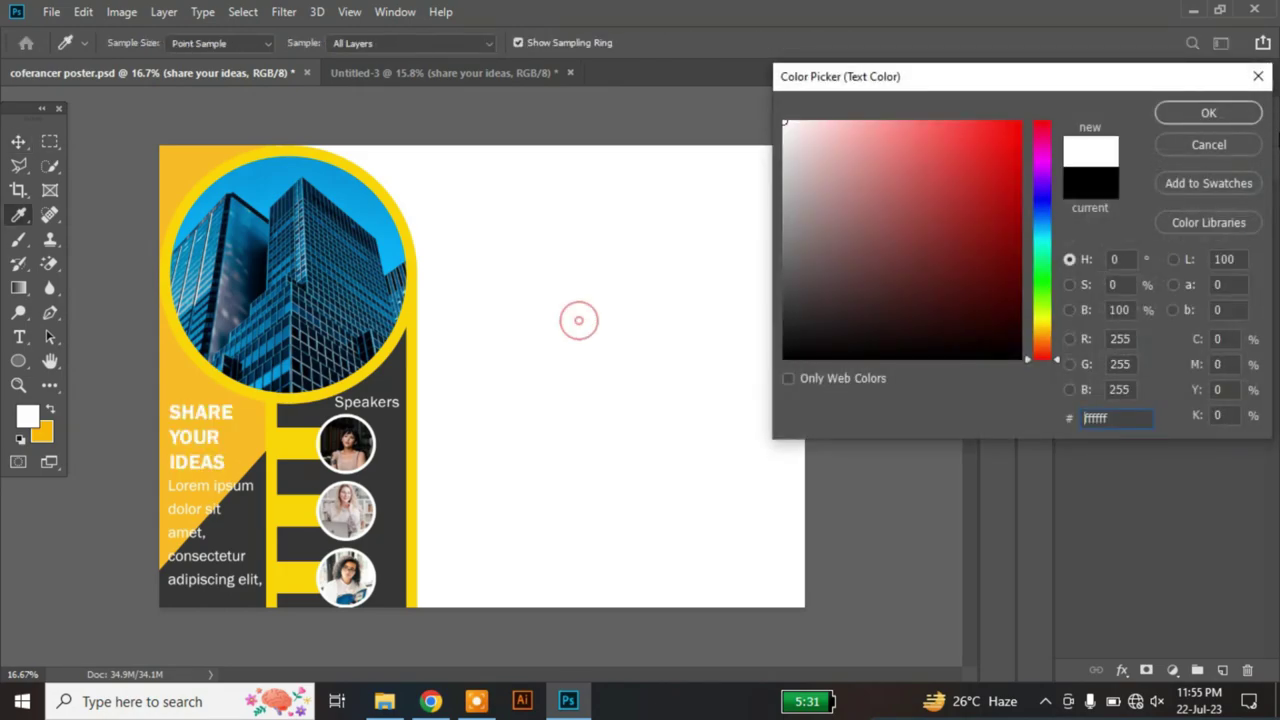
click(1245, 113)
Step: Set the CONFERANCE 2023 headline line to Franklin Gothic Demi
click(343, 73)
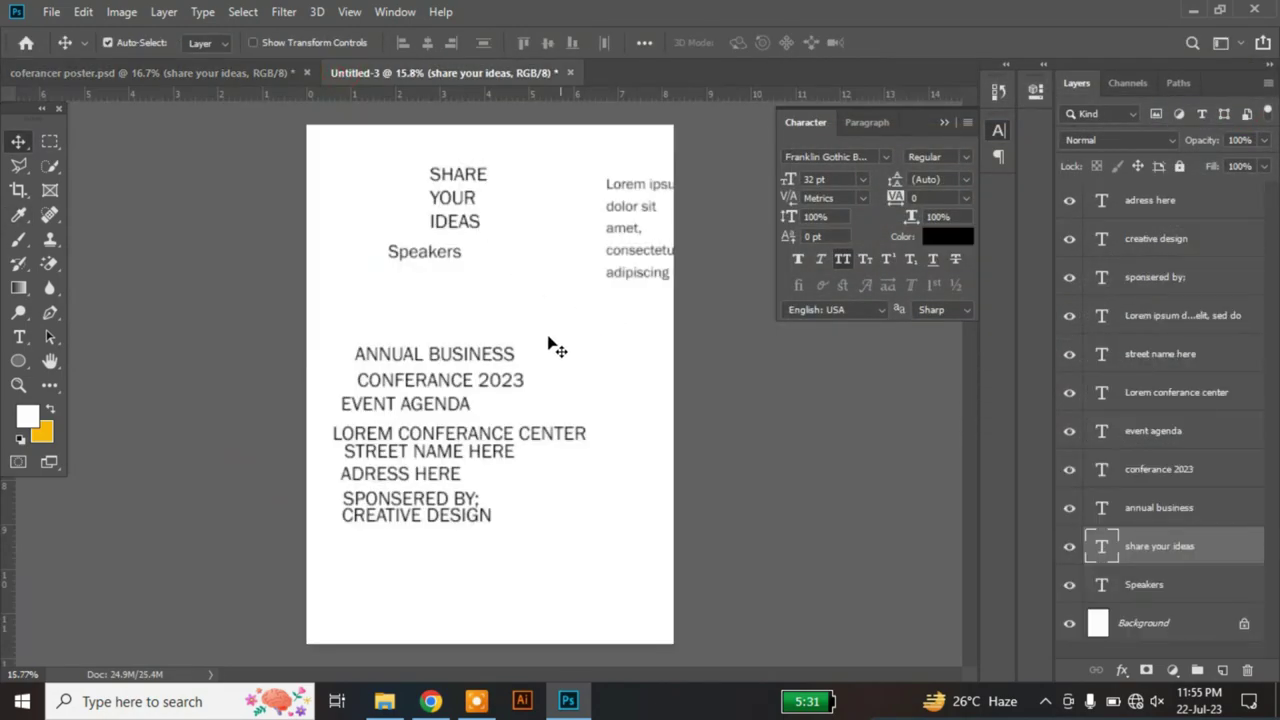
drag(557, 383, 466, 349)
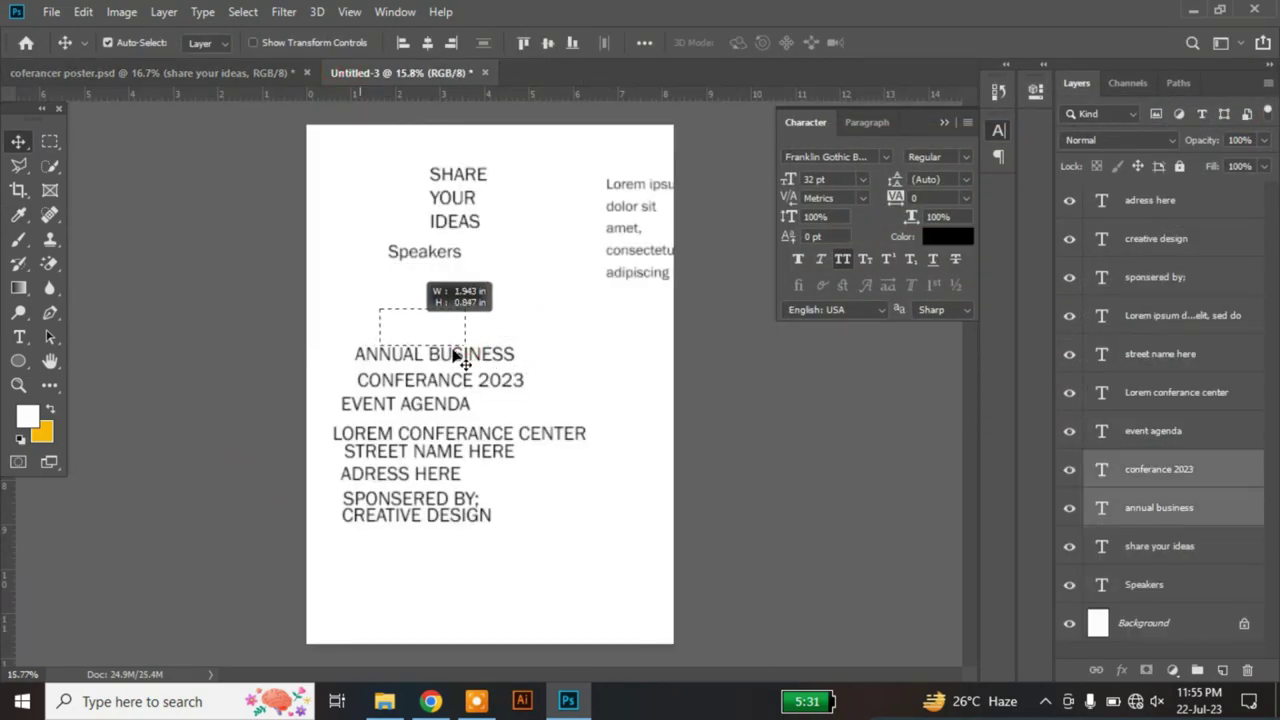
mouse_move(535, 378)
mouse_down()
mouse_move(477, 363)
mouse_move(257, 78)
mouse_move(674, 246)
mouse_up()
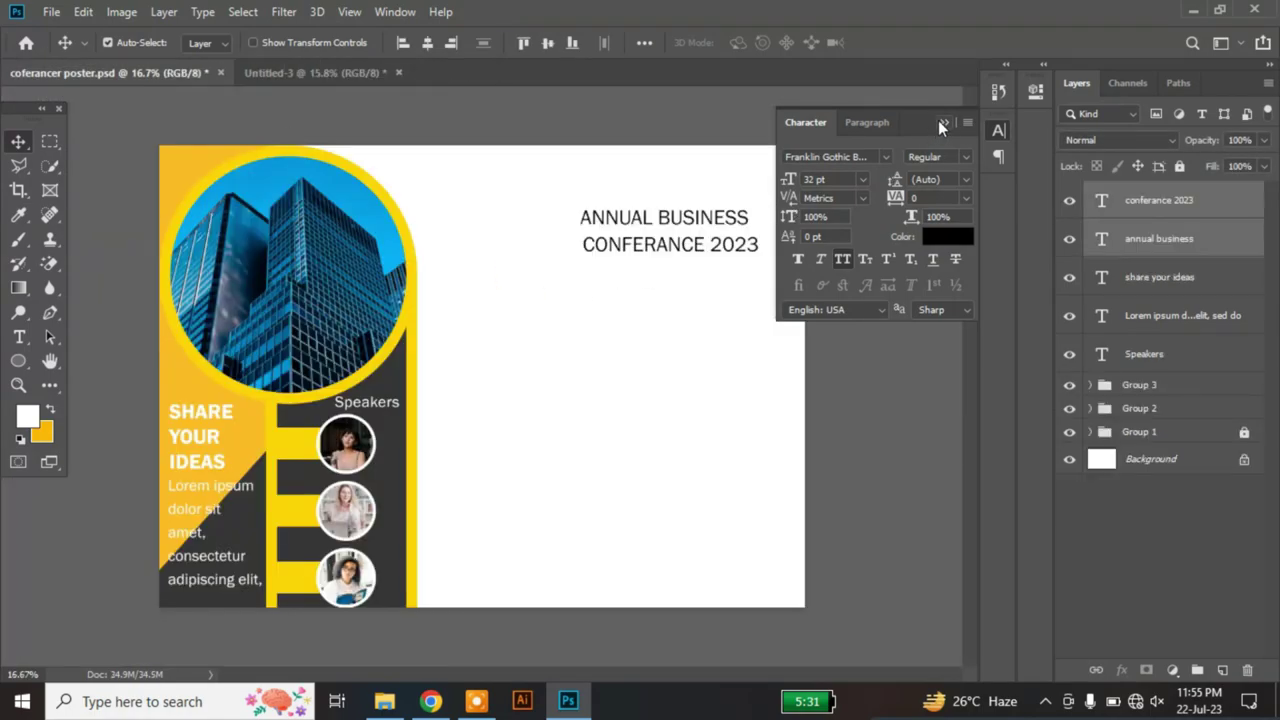
click(680, 252)
click(885, 157)
key(Up)
key(Up)
key(Up)
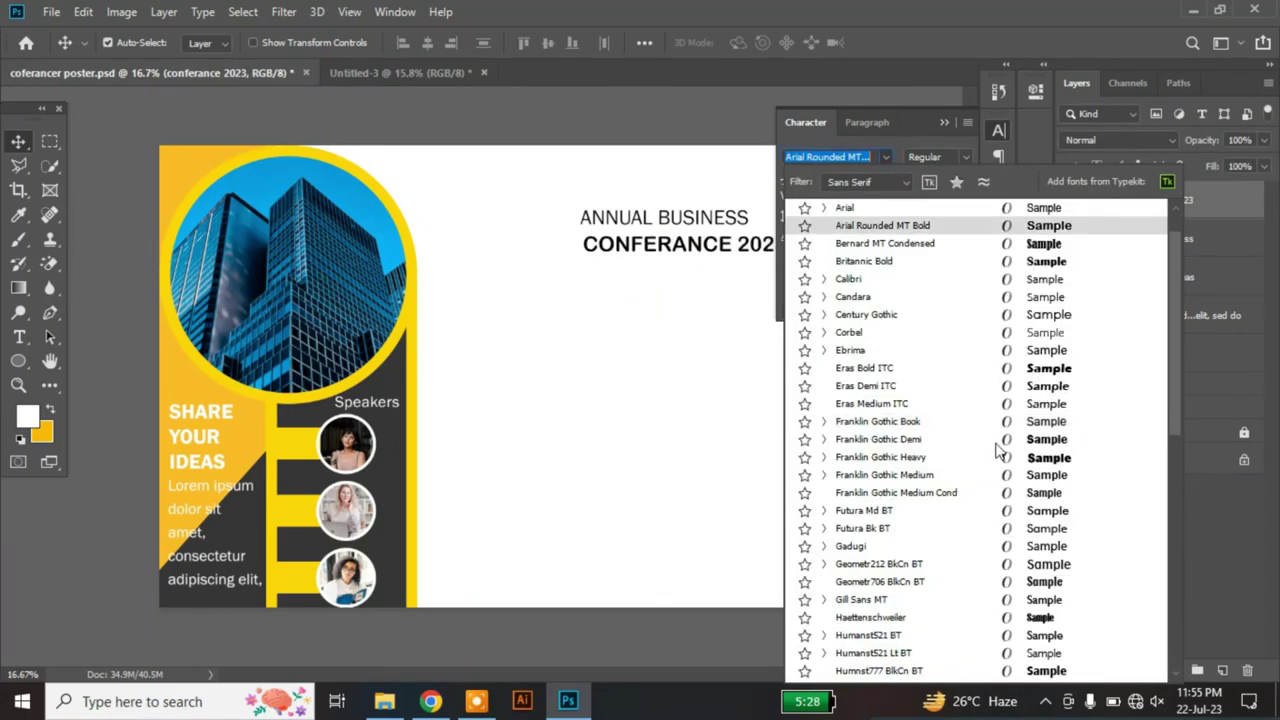
click(995, 440)
Step: Enlarge ANNUAL BUSINESS to about 132% and position it above the headline
click(942, 122)
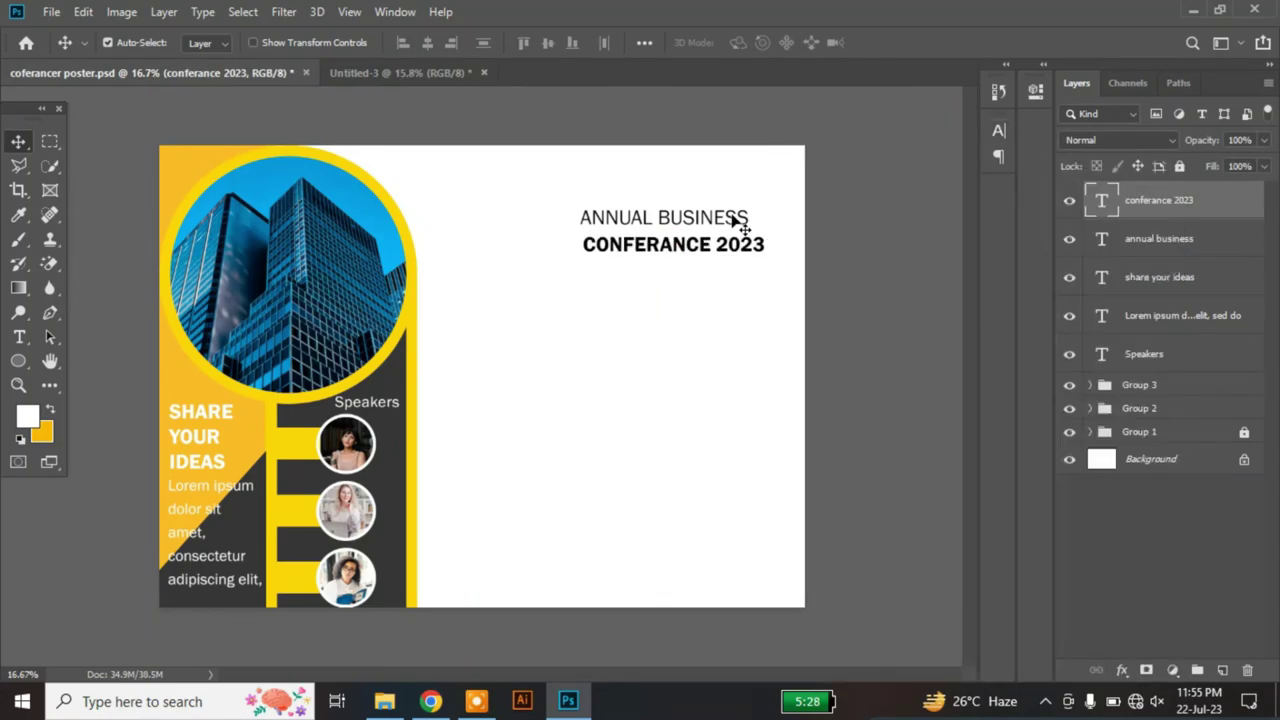
drag(734, 222, 766, 214)
key(ctrl+t)
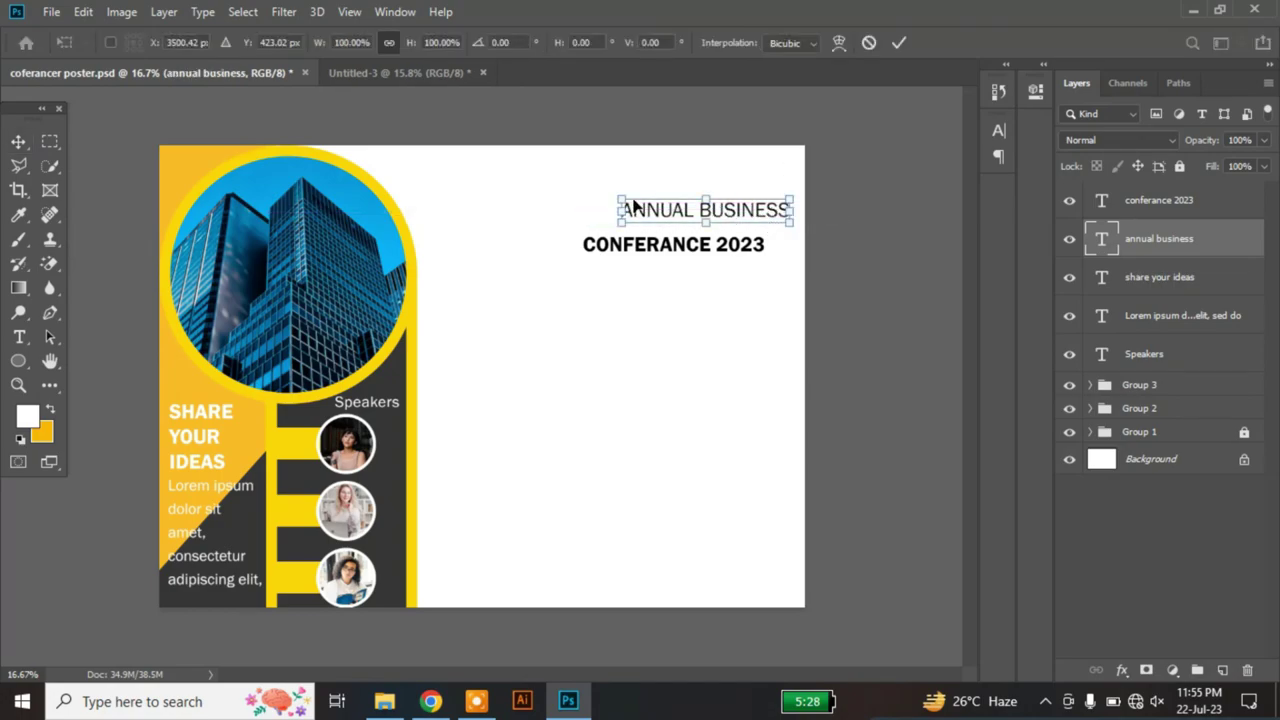
drag(619, 198, 566, 190)
drag(727, 216, 731, 206)
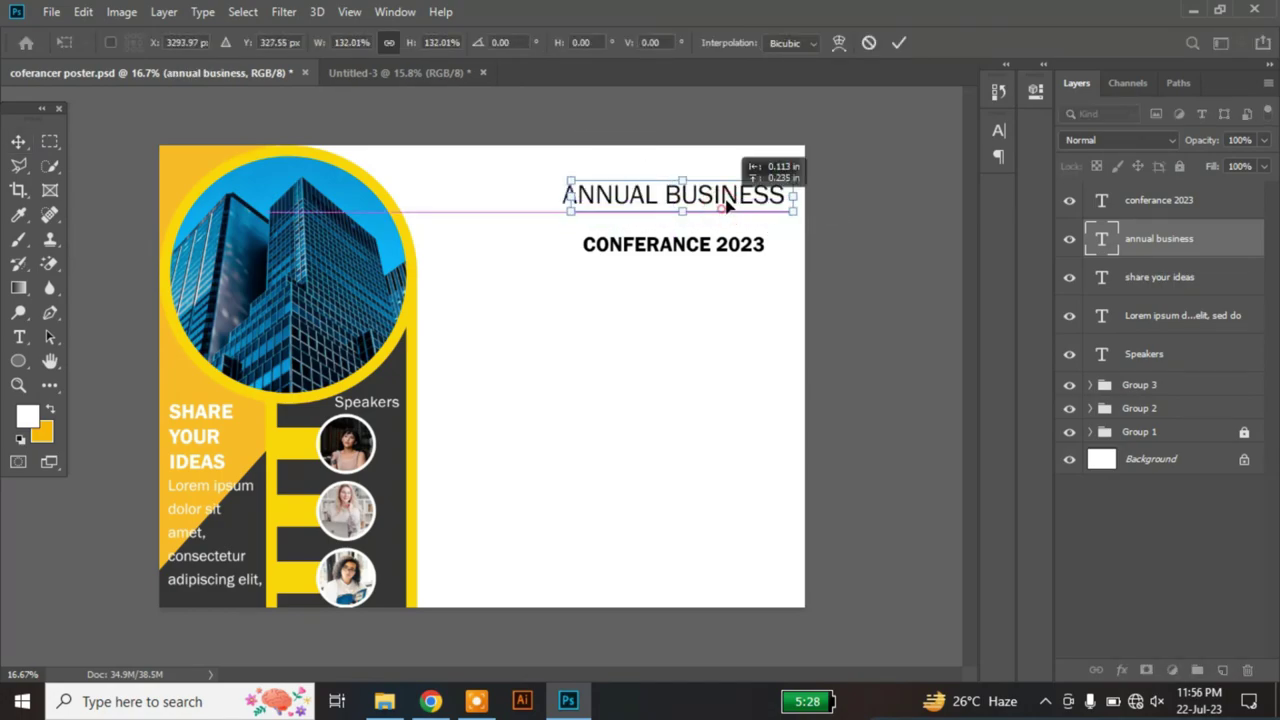
key(Return)
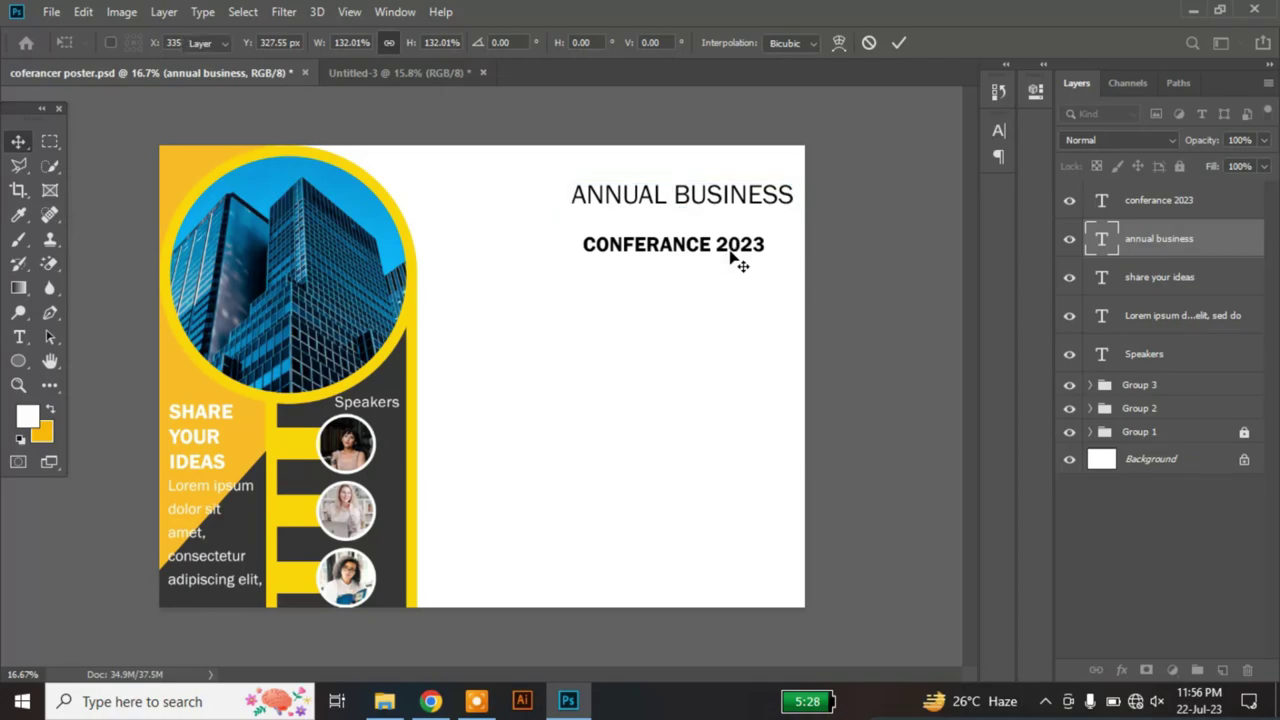
Step: Enlarge CONFERANCE 2023 to span the heading width, just below ANNUAL BUSINESS
drag(711, 251, 711, 251)
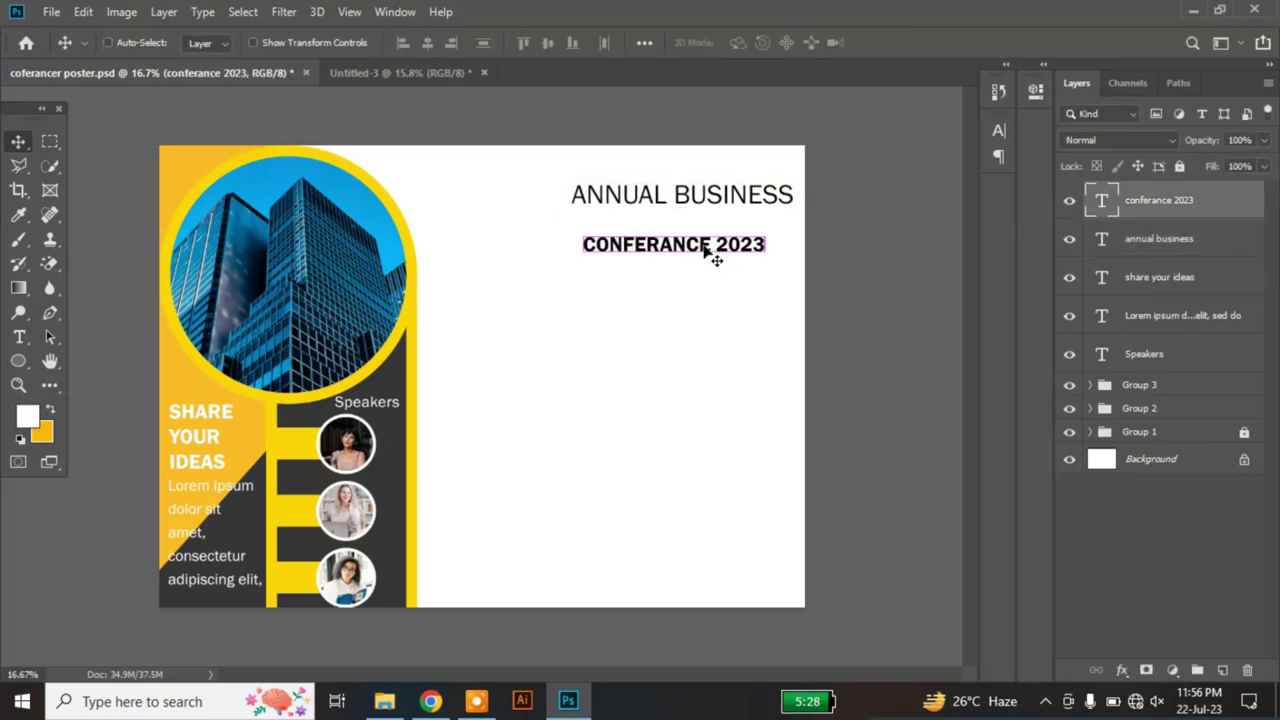
key(ctrl+t)
mouse_move(584, 233)
mouse_down()
mouse_move(505, 230)
mouse_move(459, 201)
mouse_up()
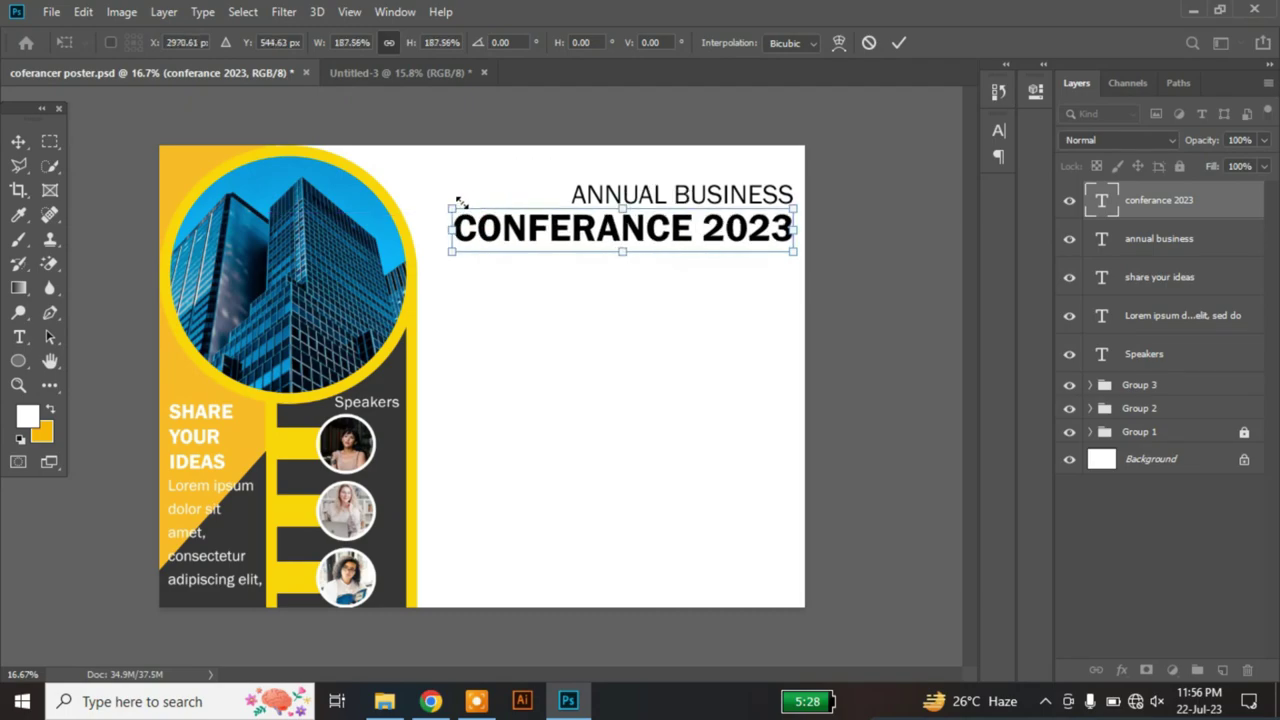
mouse_move(624, 229)
mouse_down()
mouse_move(624, 268)
mouse_move(624, 256)
mouse_up()
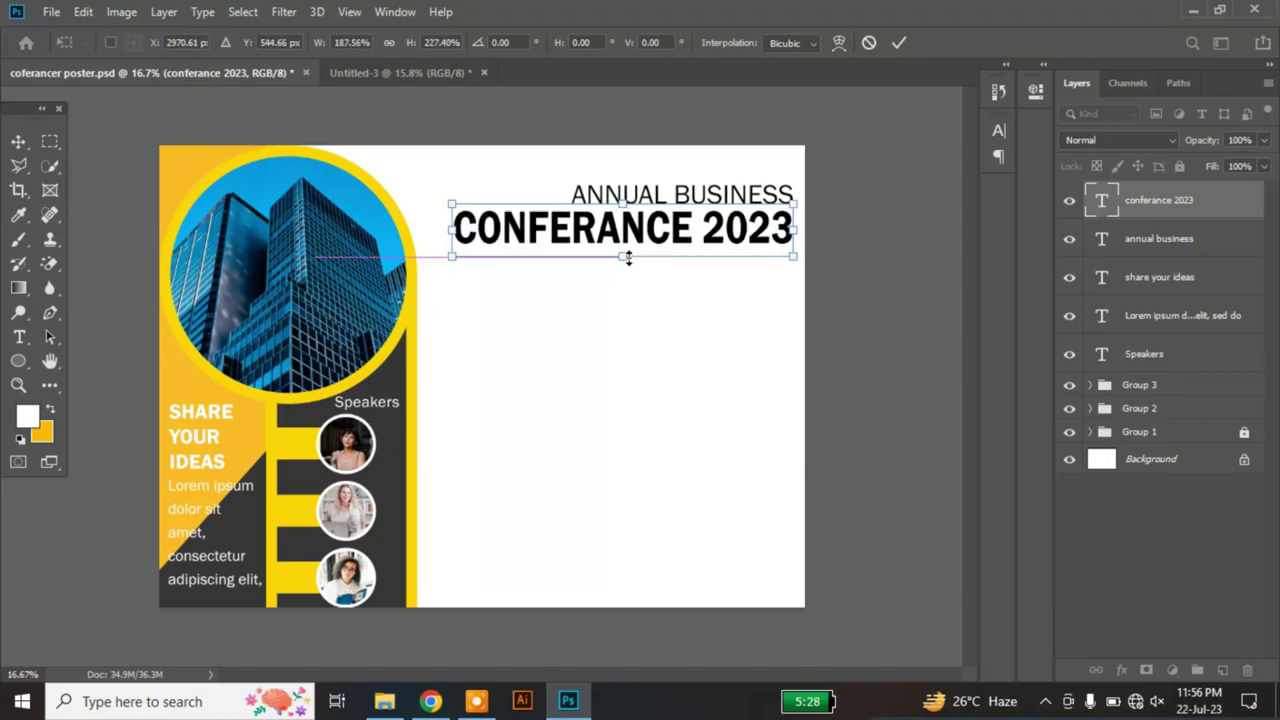
key(Return)
Step: Set CONFERANCE 2023 letter spacing to 25 and line it up under ANNUAL BUSINESS
click(998, 130)
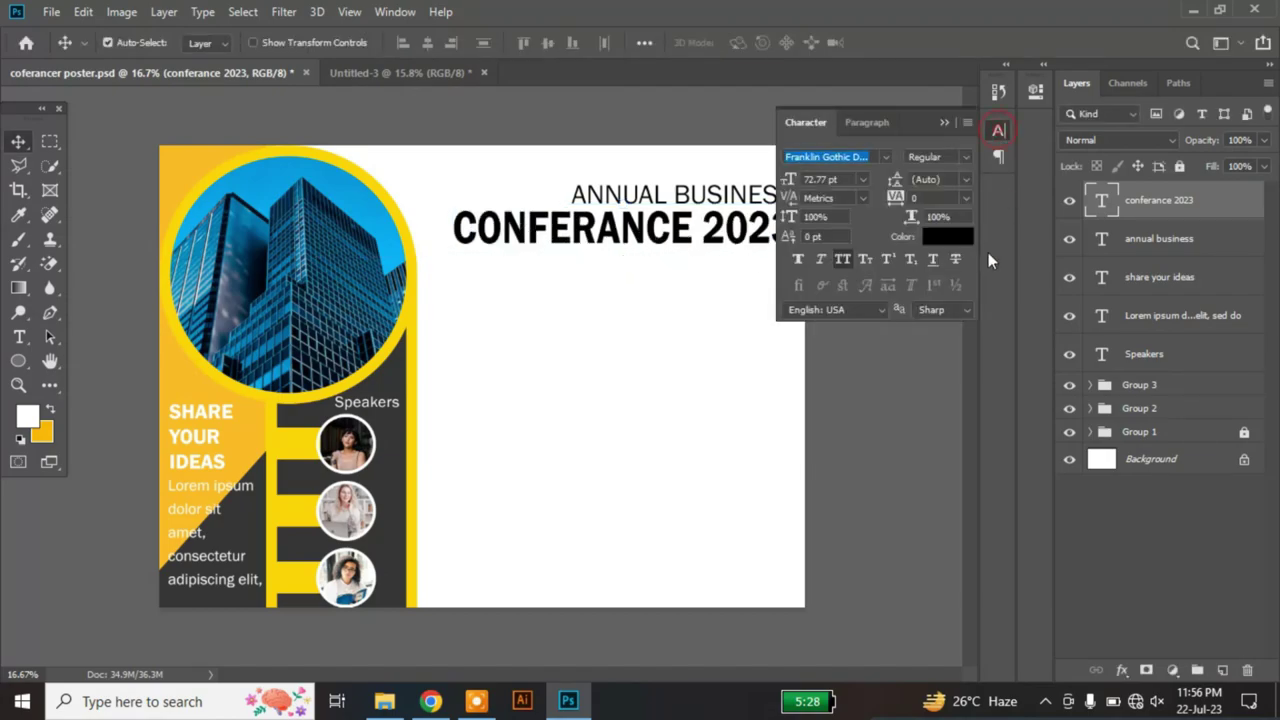
click(966, 198)
click(951, 363)
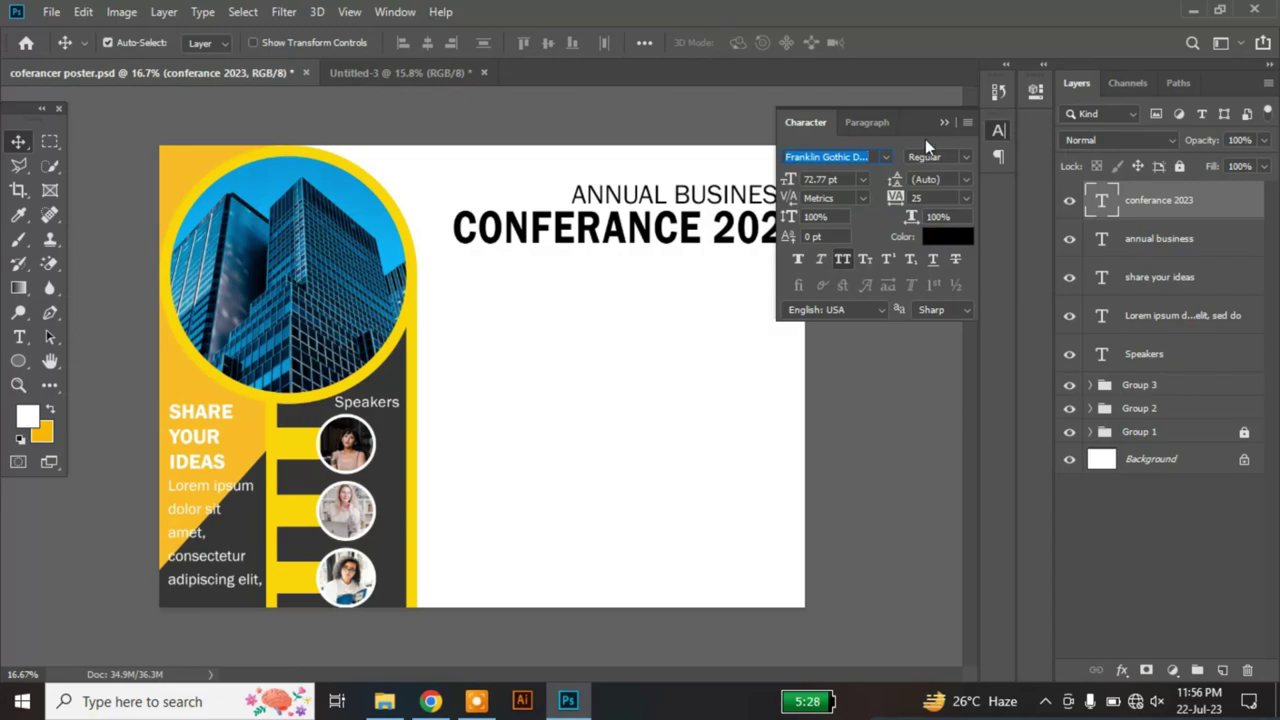
click(942, 122)
key(ctrl+z)
click(998, 132)
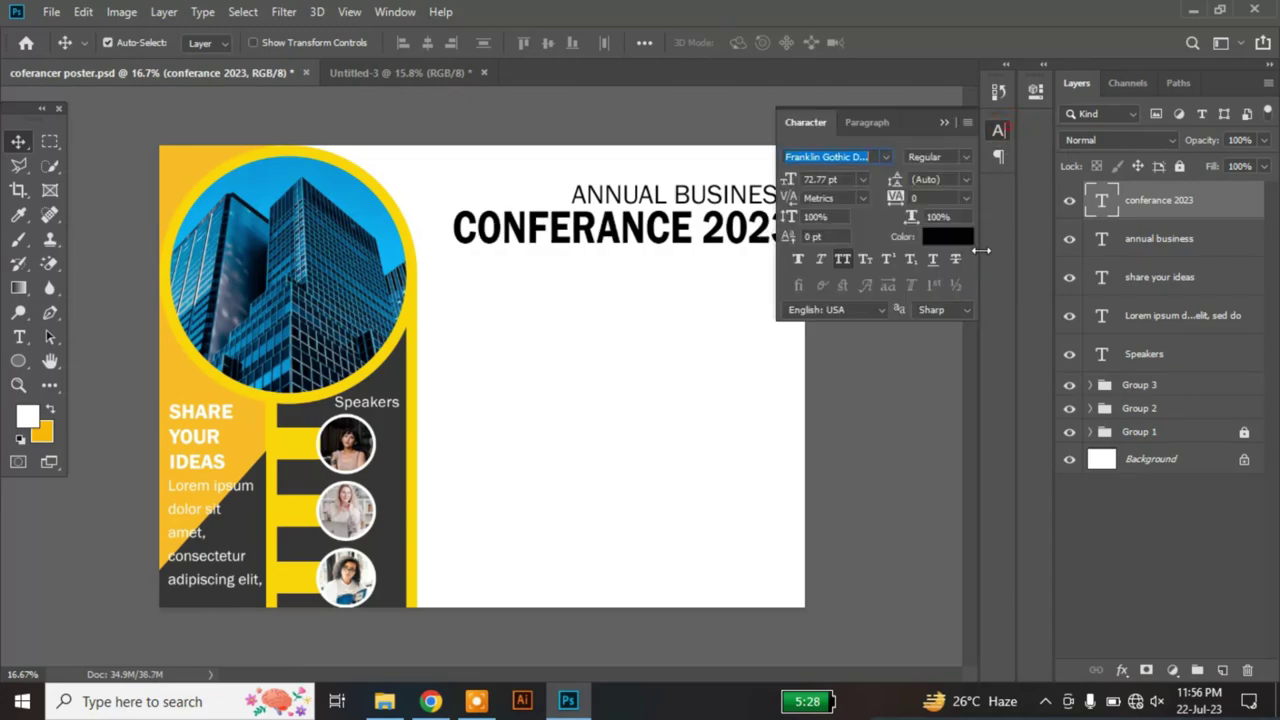
click(966, 198)
click(945, 371)
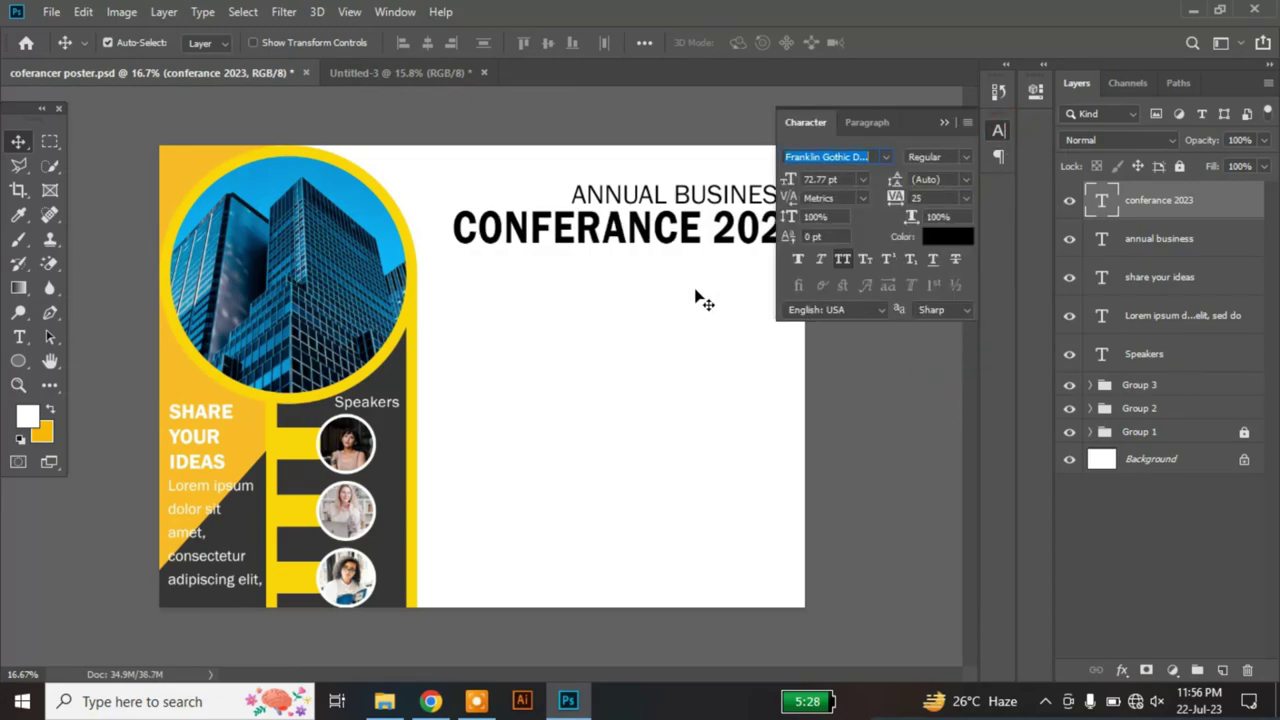
click(663, 250)
drag(663, 250, 651, 250)
click(944, 122)
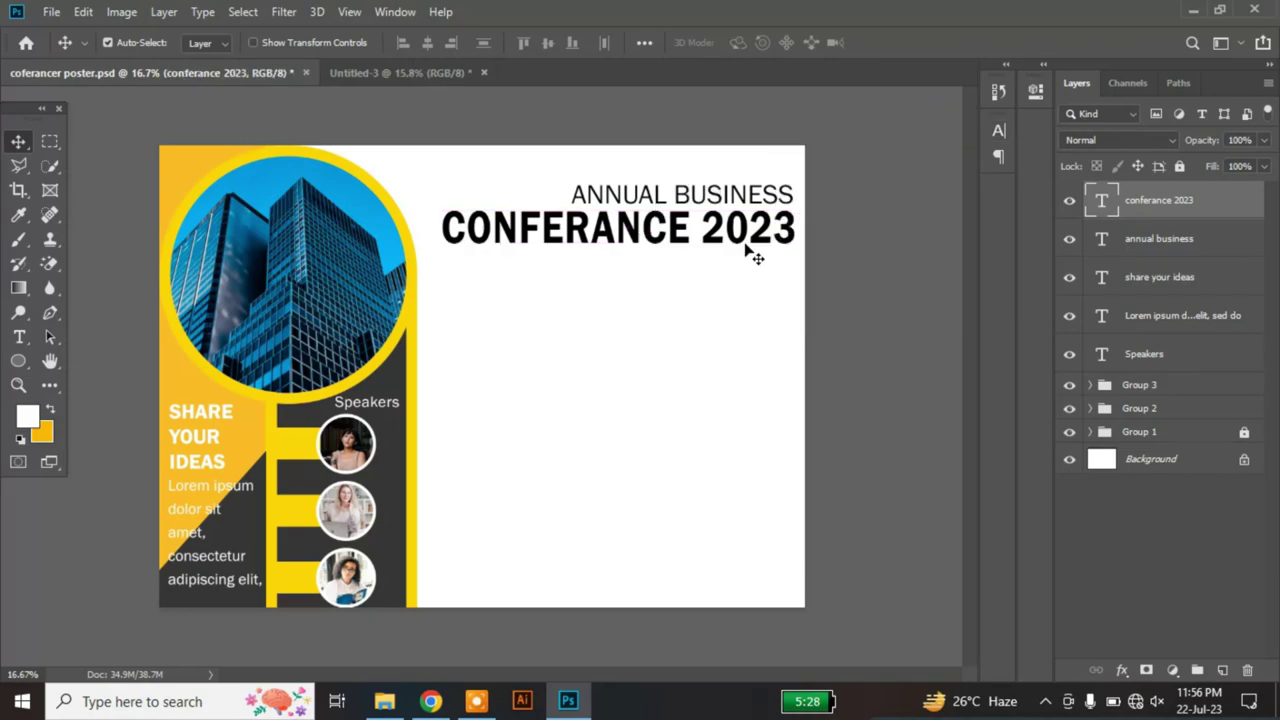
Step: Add EVENT AGENDA from Untitled-3 in Franklin Gothic Demi beneath the headline, right-aligned
click(373, 75)
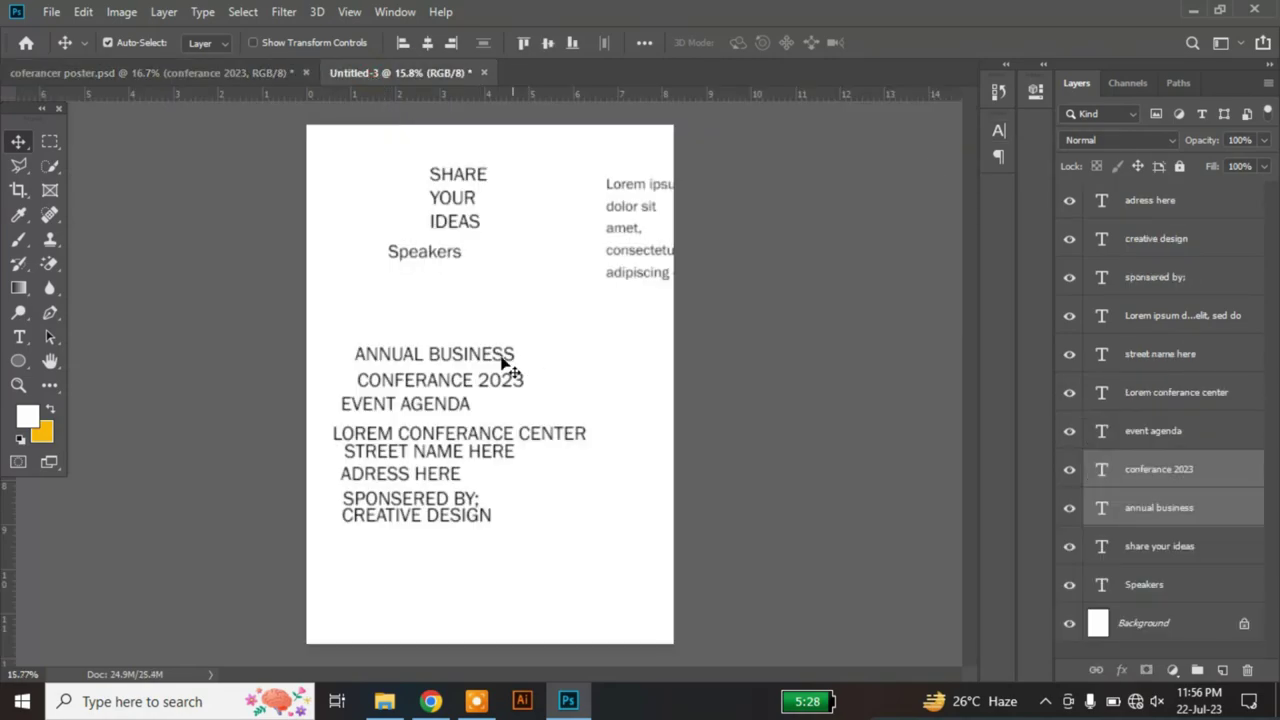
mouse_move(460, 405)
mouse_down()
mouse_move(728, 371)
mouse_move(720, 357)
mouse_up()
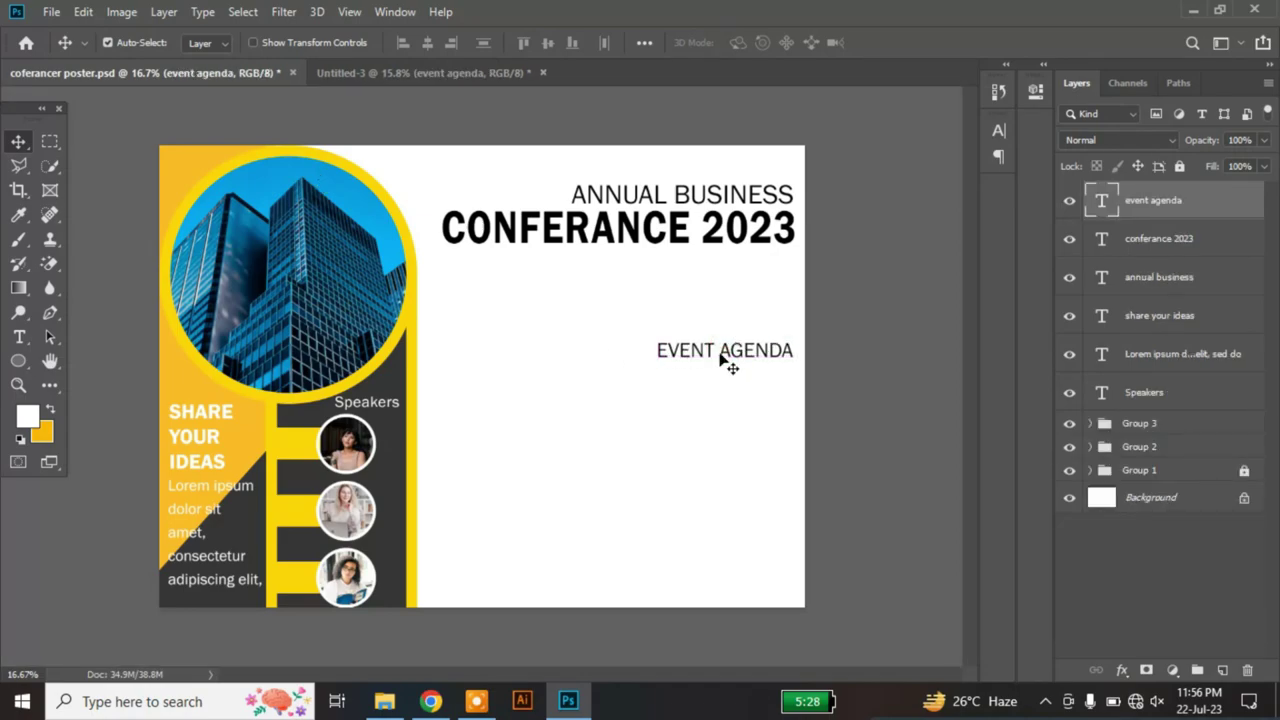
click(998, 130)
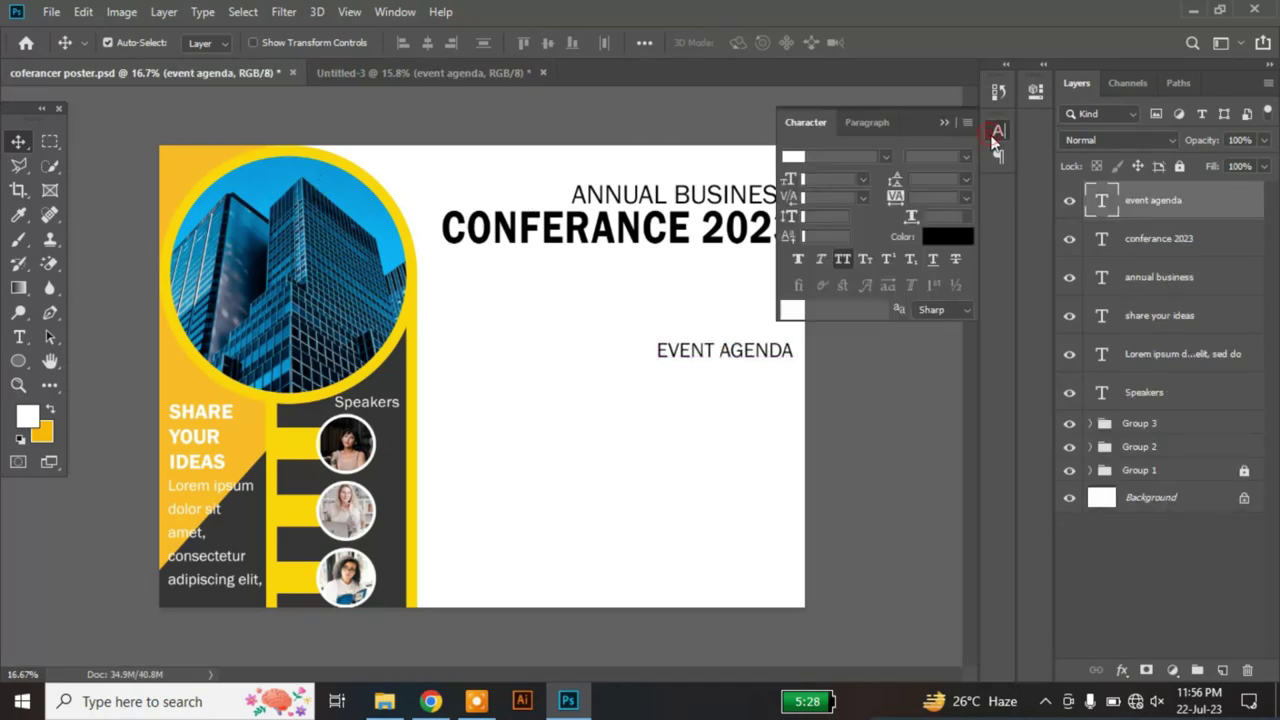
click(886, 157)
click(903, 440)
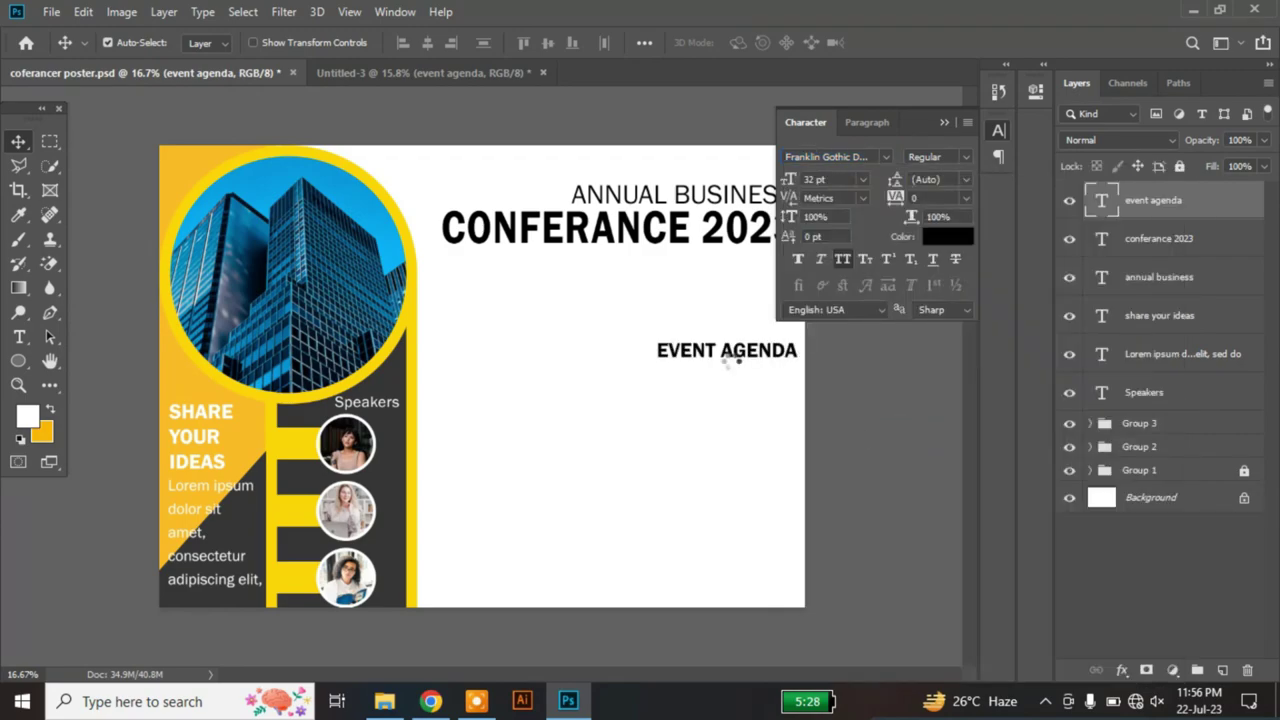
drag(735, 362, 733, 342)
click(943, 122)
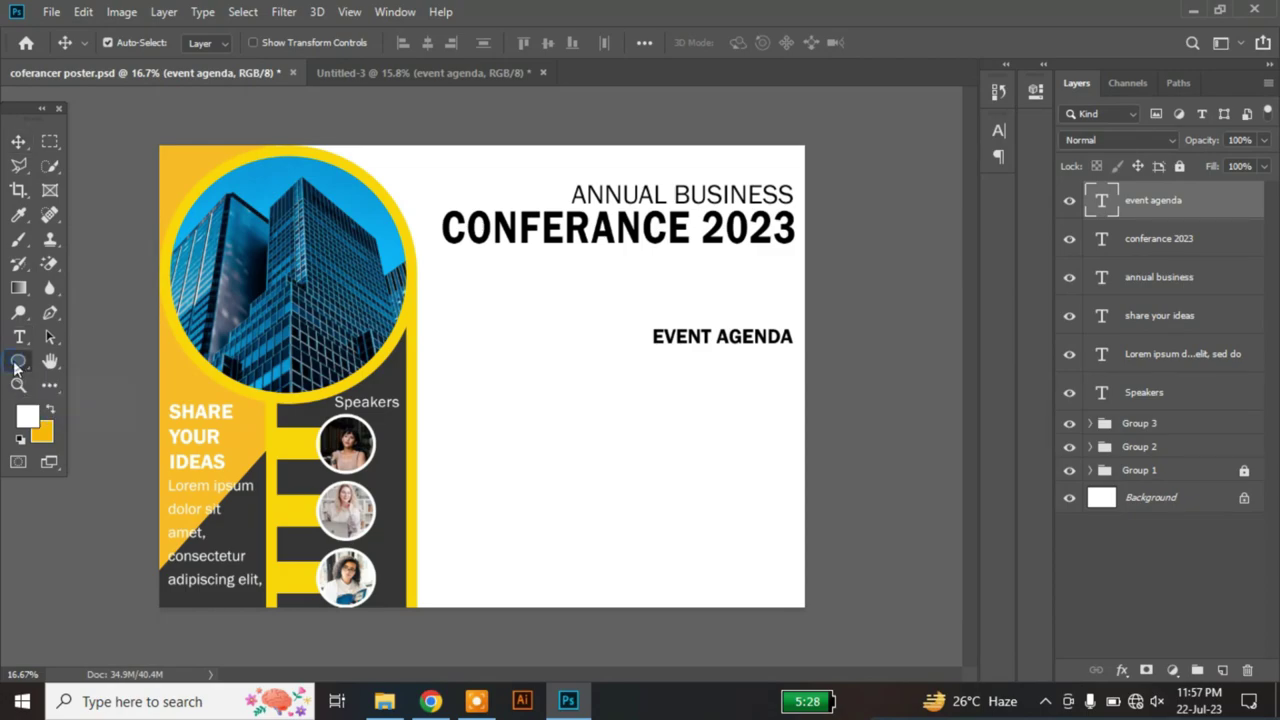
Step: Unlock and expand Group 1, then draw a lower-right rectangle with 423 px rounded corners
drag(15, 366, 100, 381)
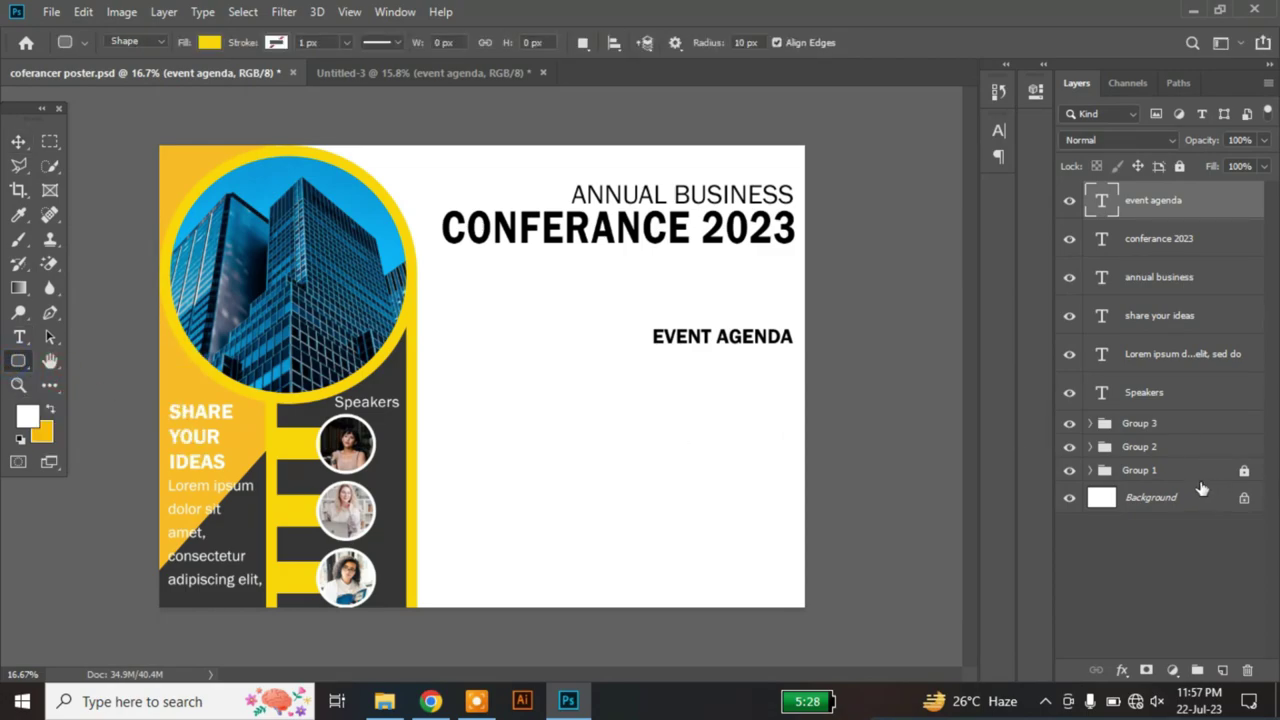
click(1154, 480)
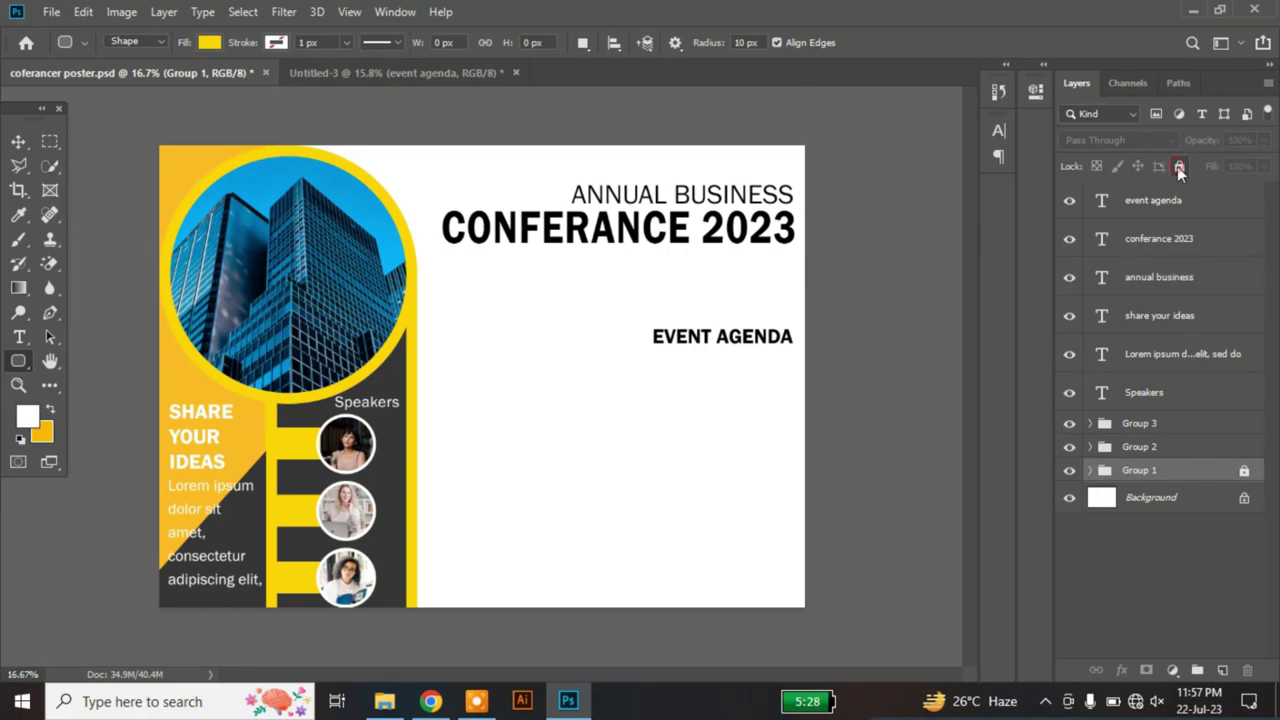
click(1179, 167)
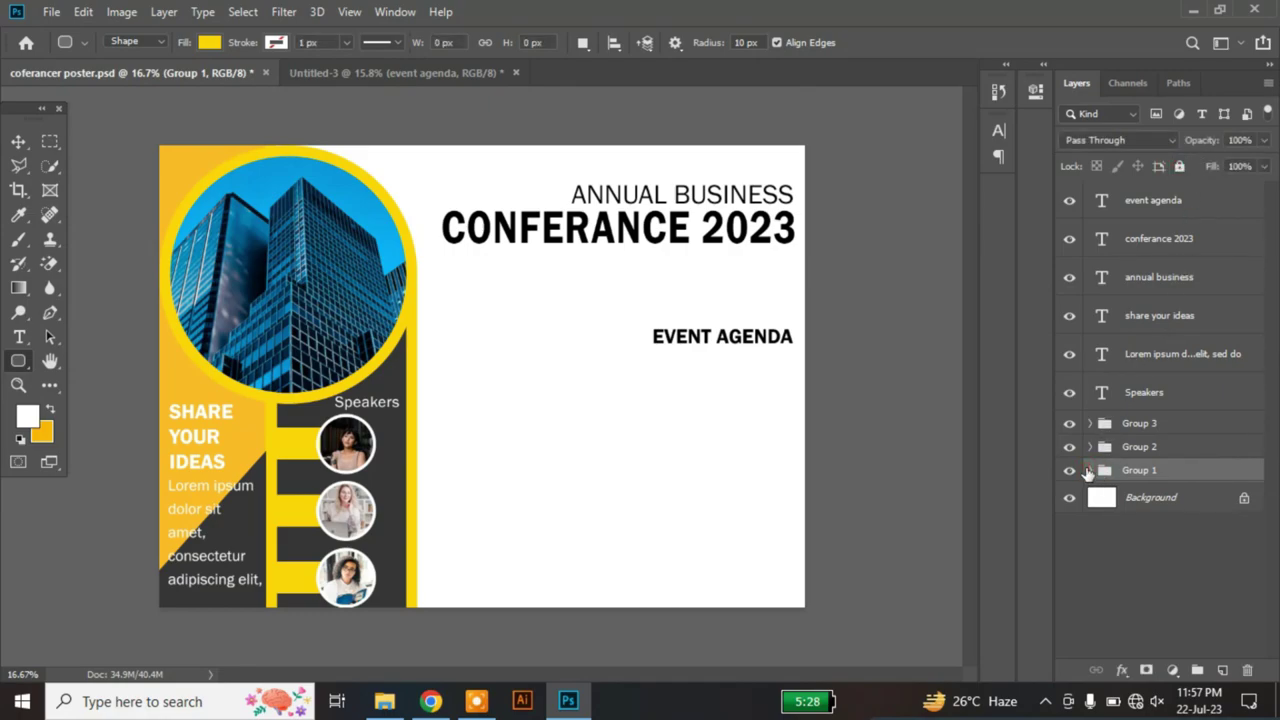
click(1091, 471)
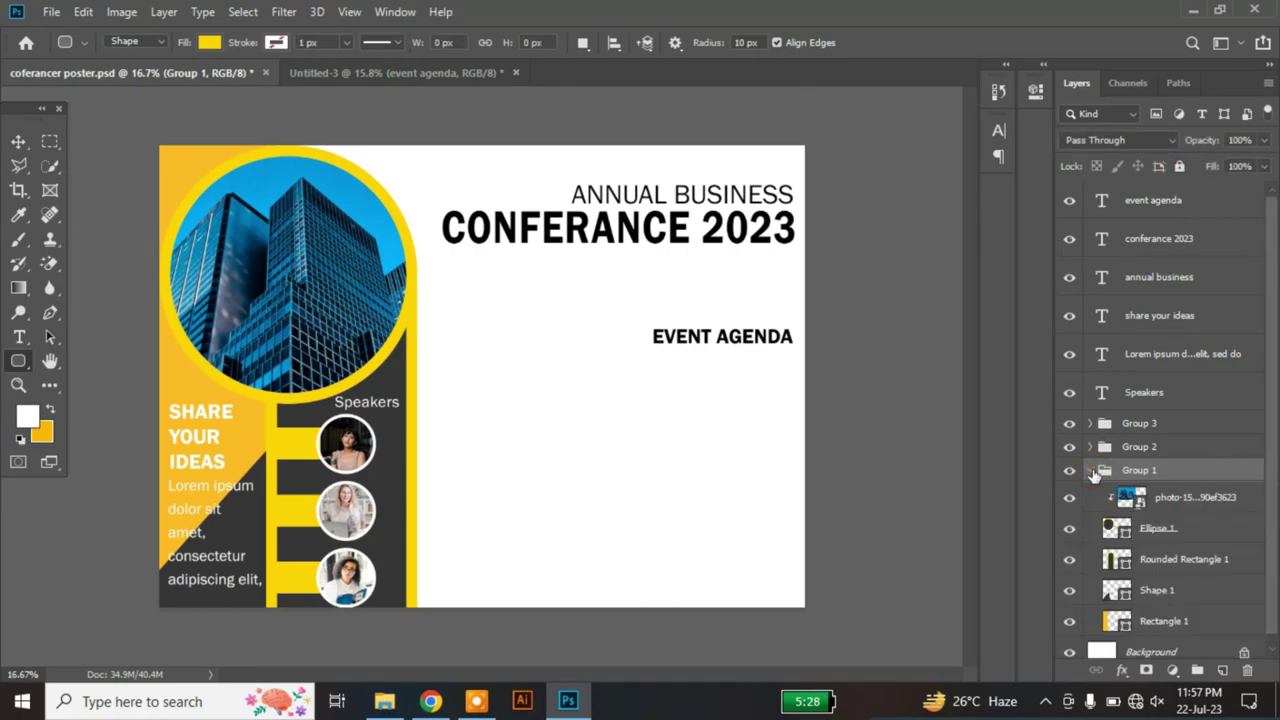
click(1170, 612)
drag(326, 467, 800, 601)
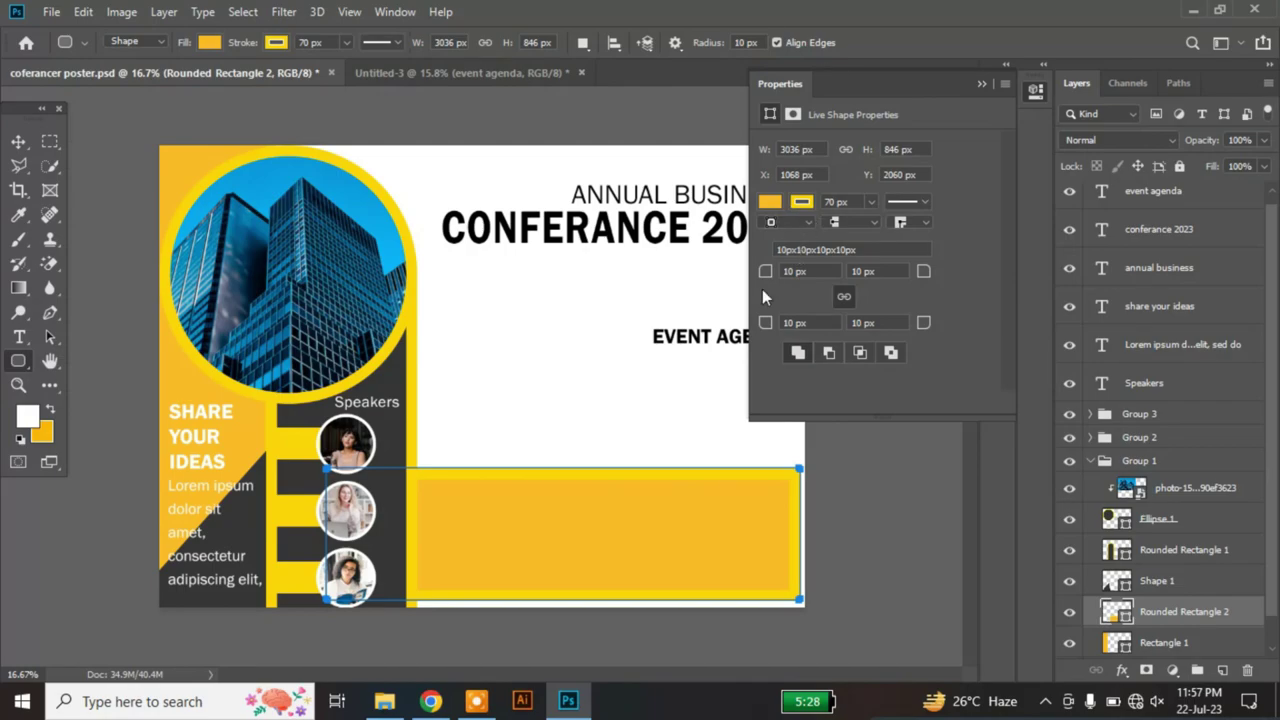
drag(764, 273, 1102, 425)
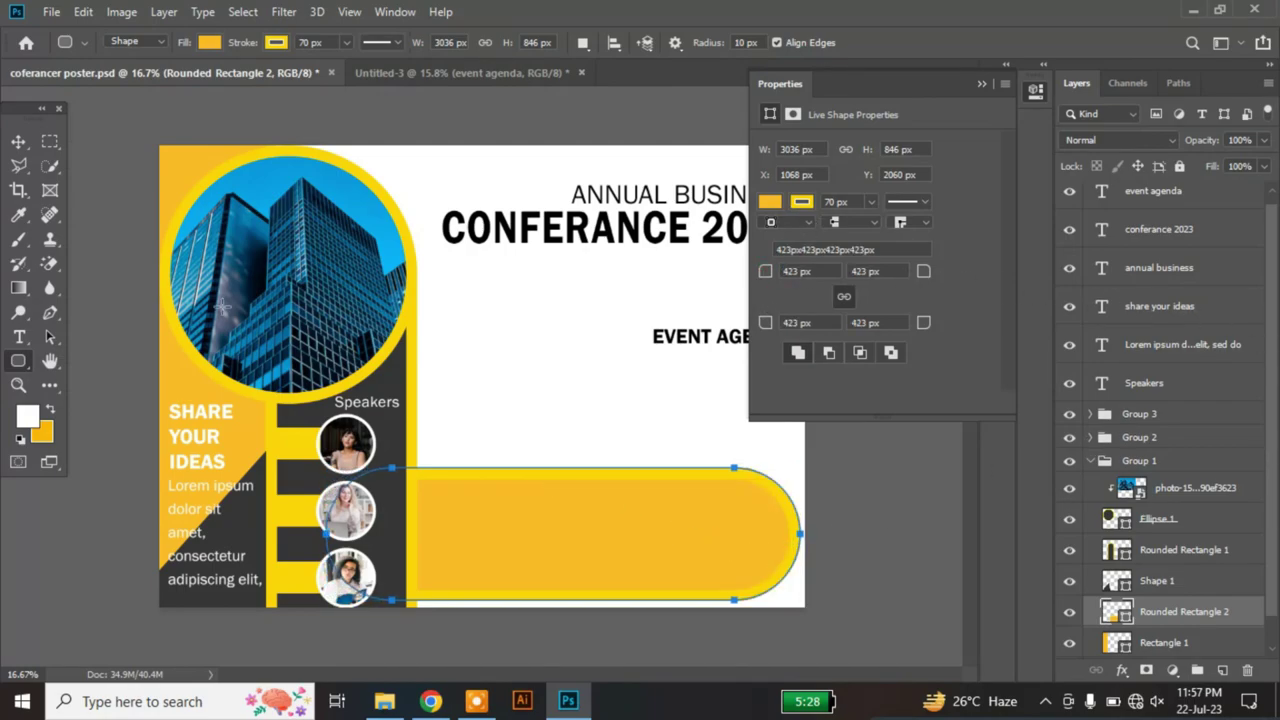
Step: Fill the rounded band with dark grey #363636, move it to the bottom edge, and return to Untitled-3
click(18, 142)
drag(563, 528, 583, 541)
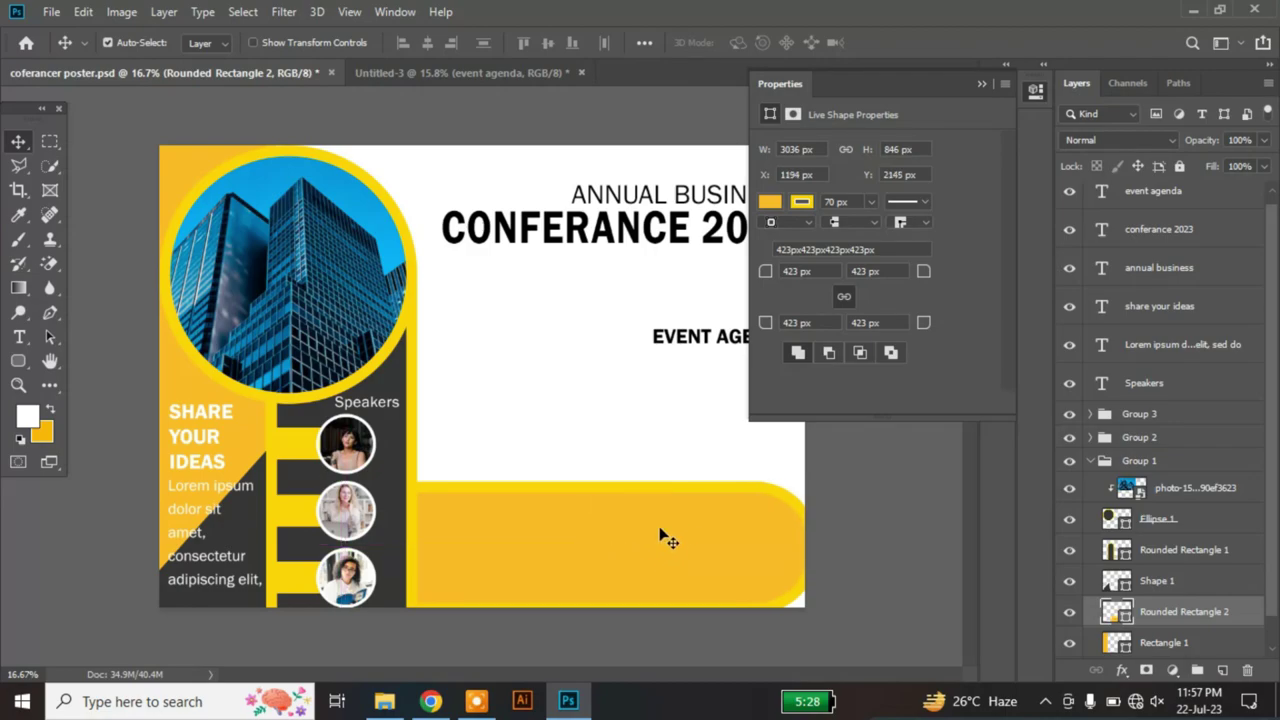
click(771, 203)
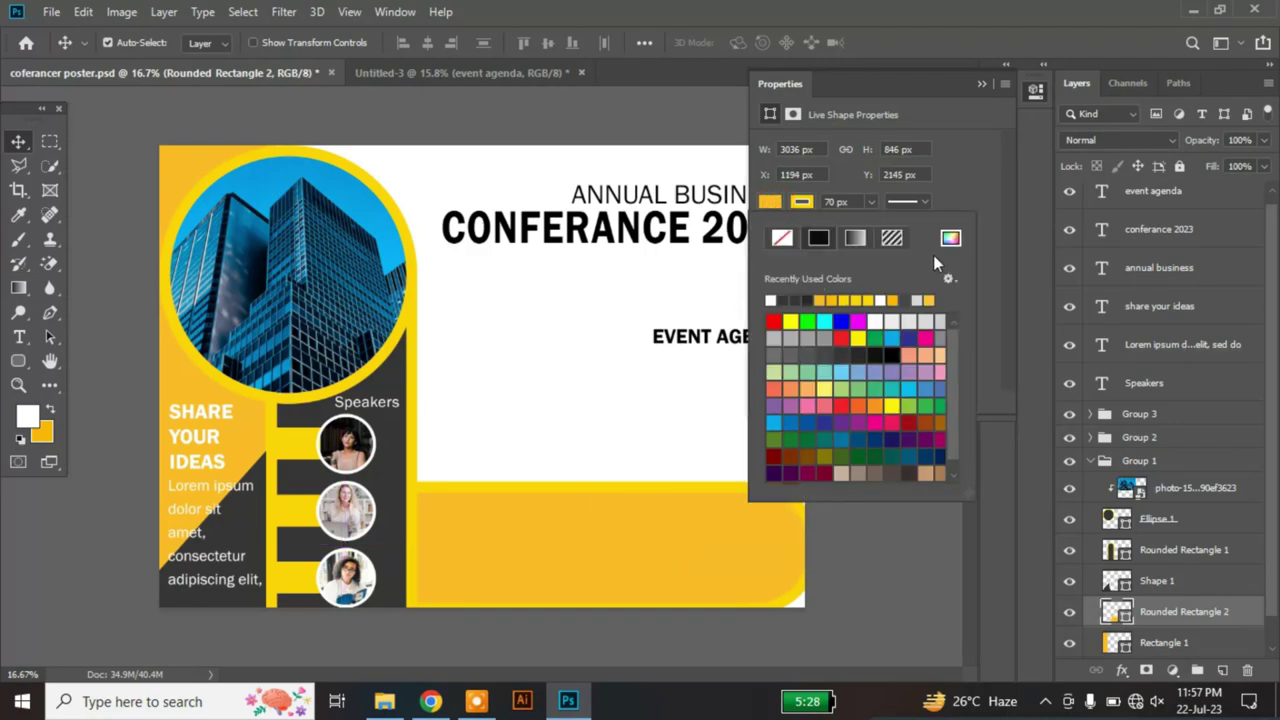
click(950, 237)
click(357, 406)
click(1208, 112)
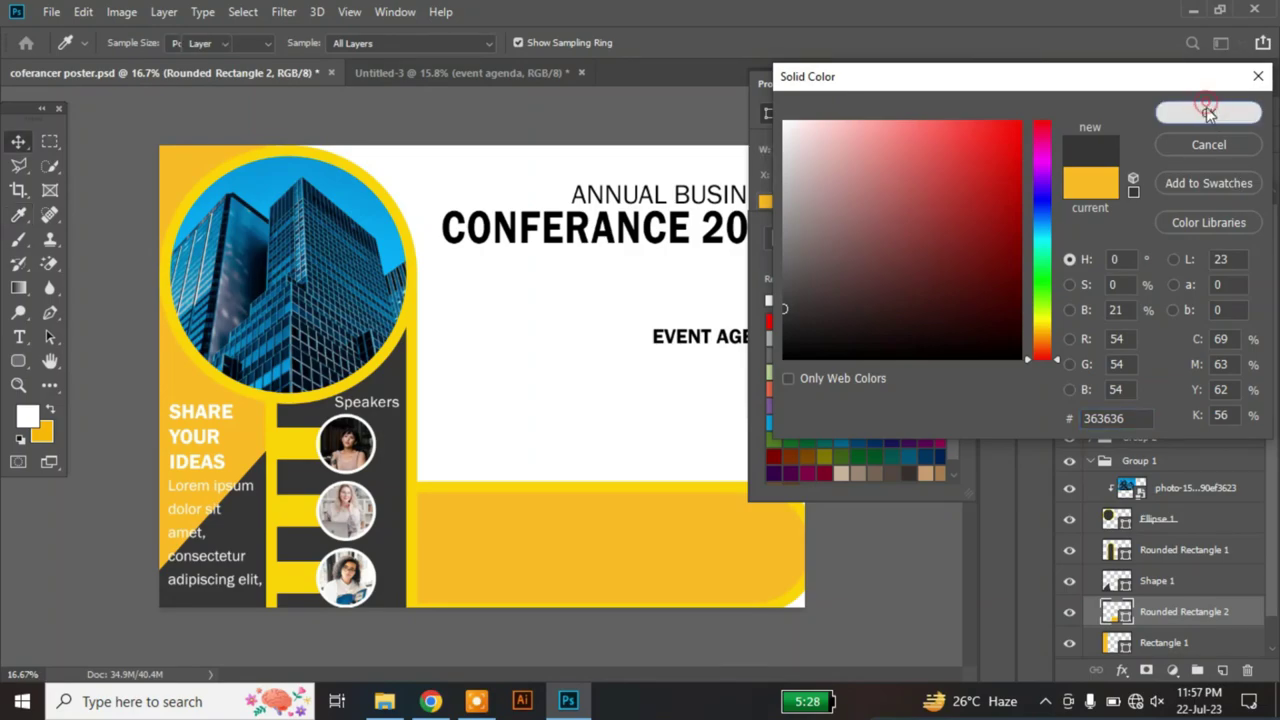
double_click(979, 81)
drag(704, 540, 718, 558)
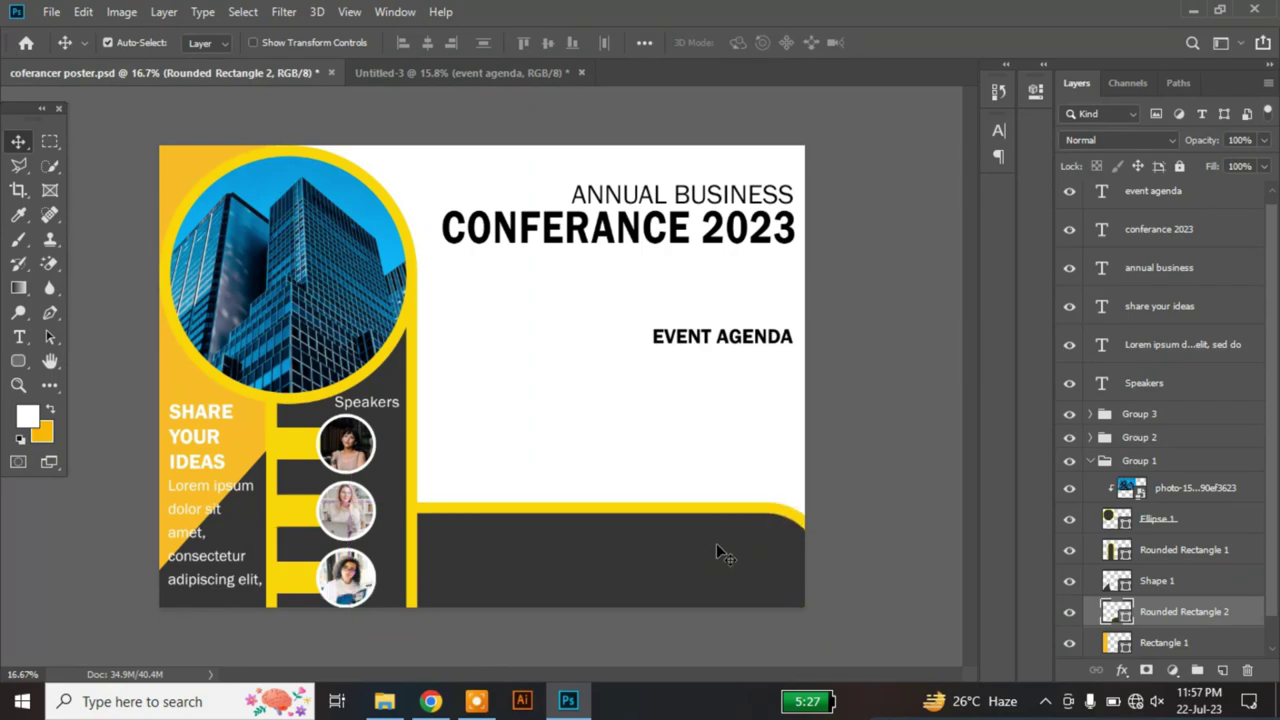
click(717, 423)
click(329, 68)
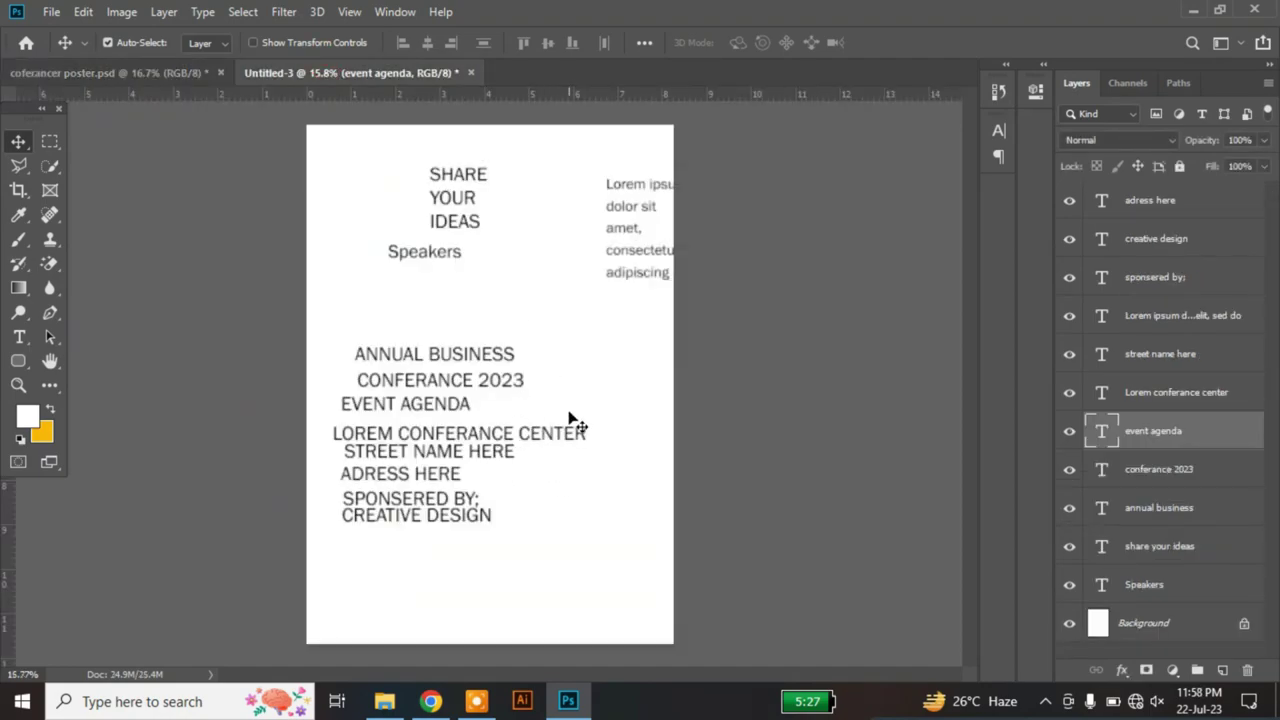
Step: Drag the venue, street, address and sponsor text layers onto the poster, leaving them at 32 pt
drag(585, 555, 180, 94)
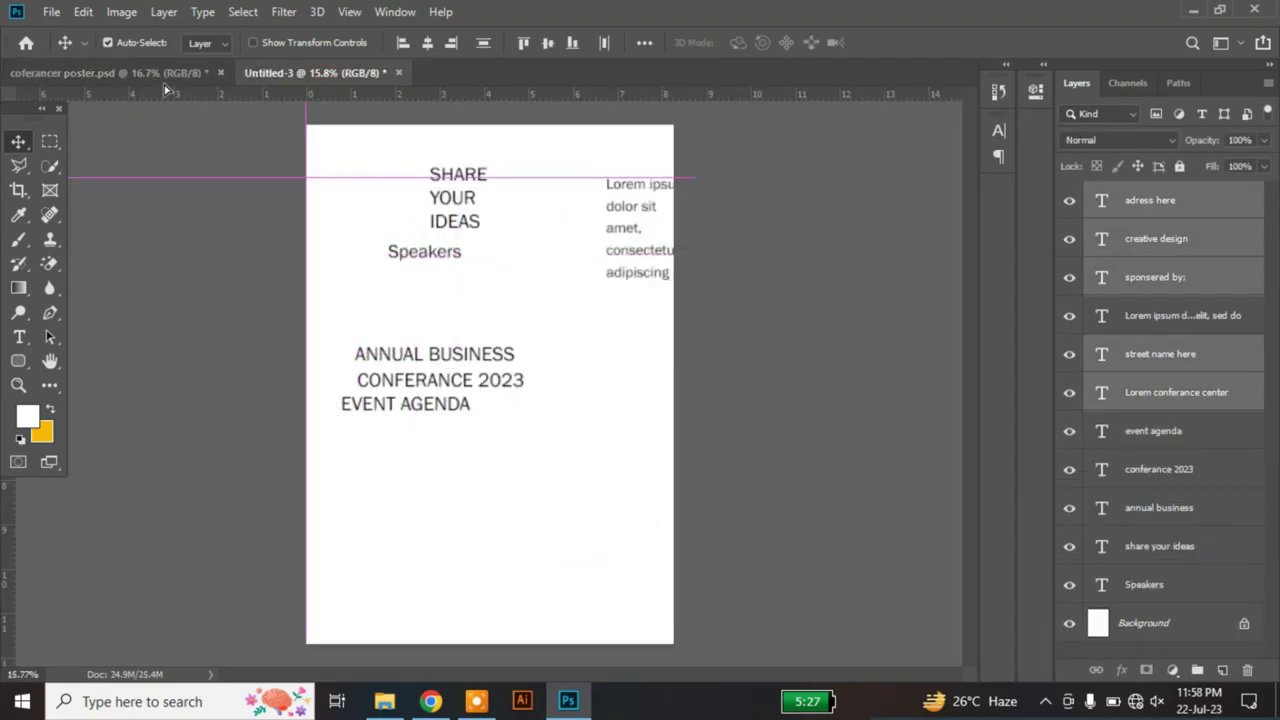
drag(625, 433, 631, 431)
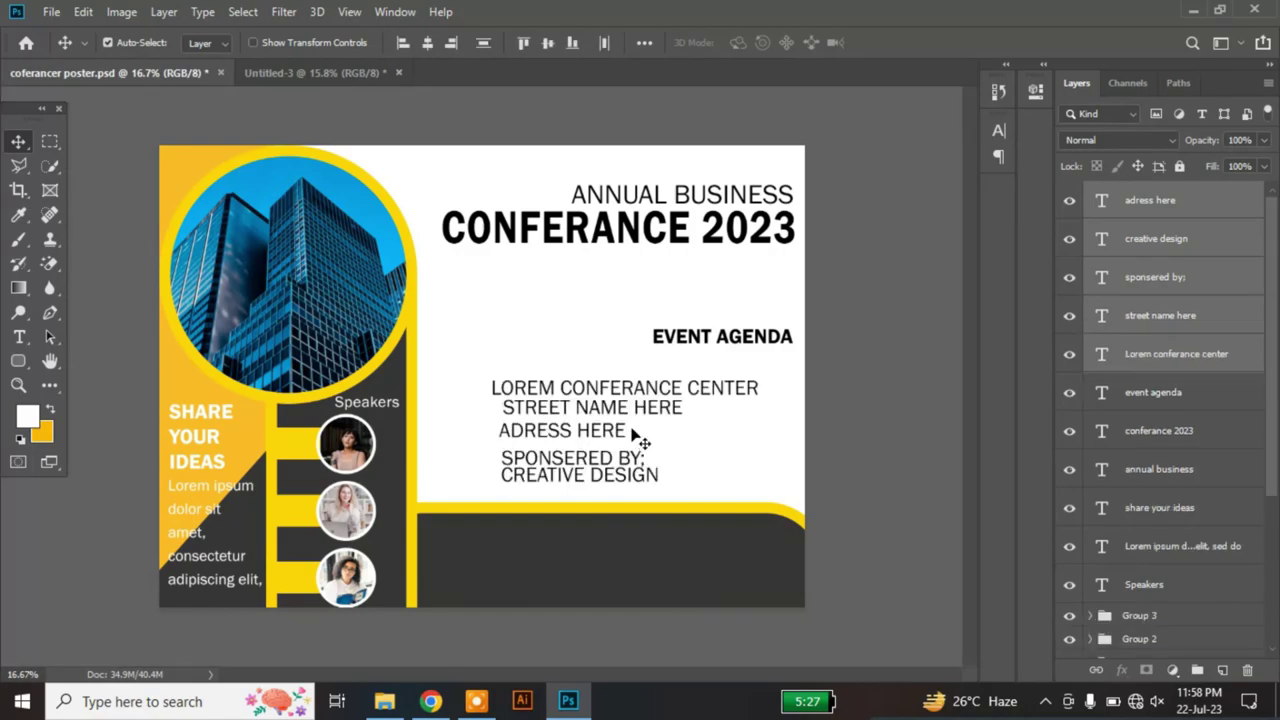
click(1006, 133)
click(863, 180)
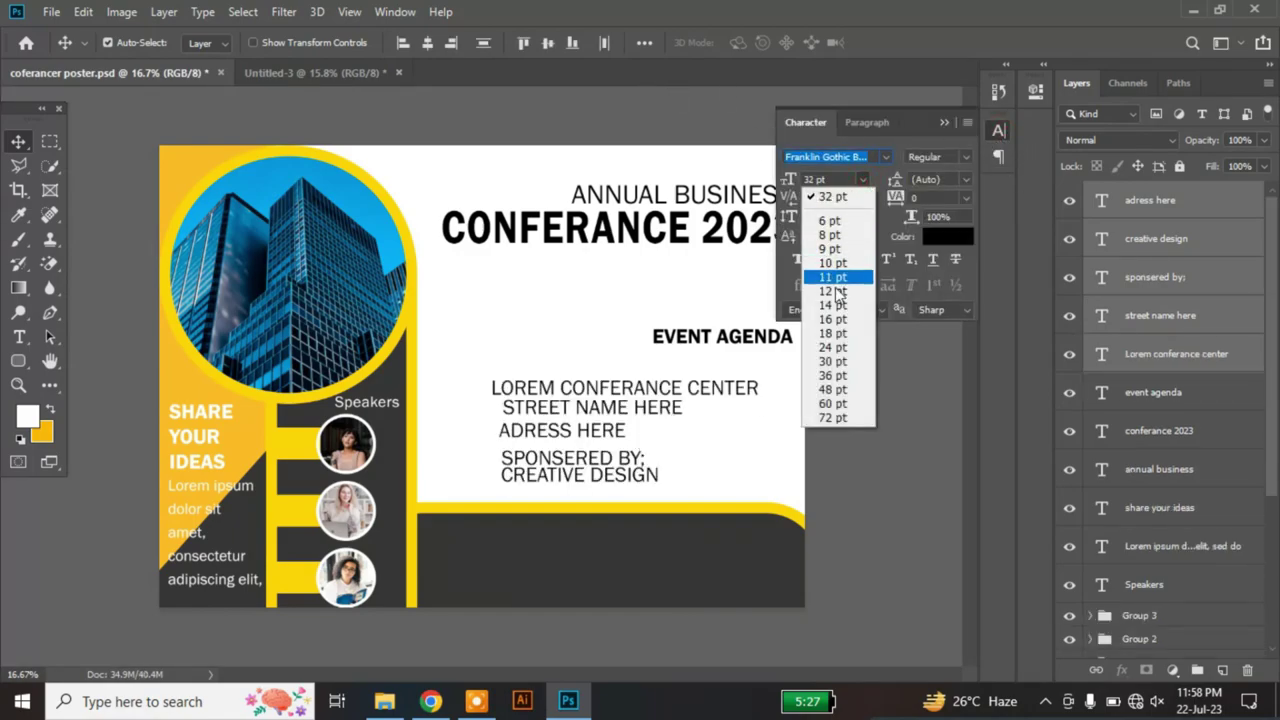
click(737, 394)
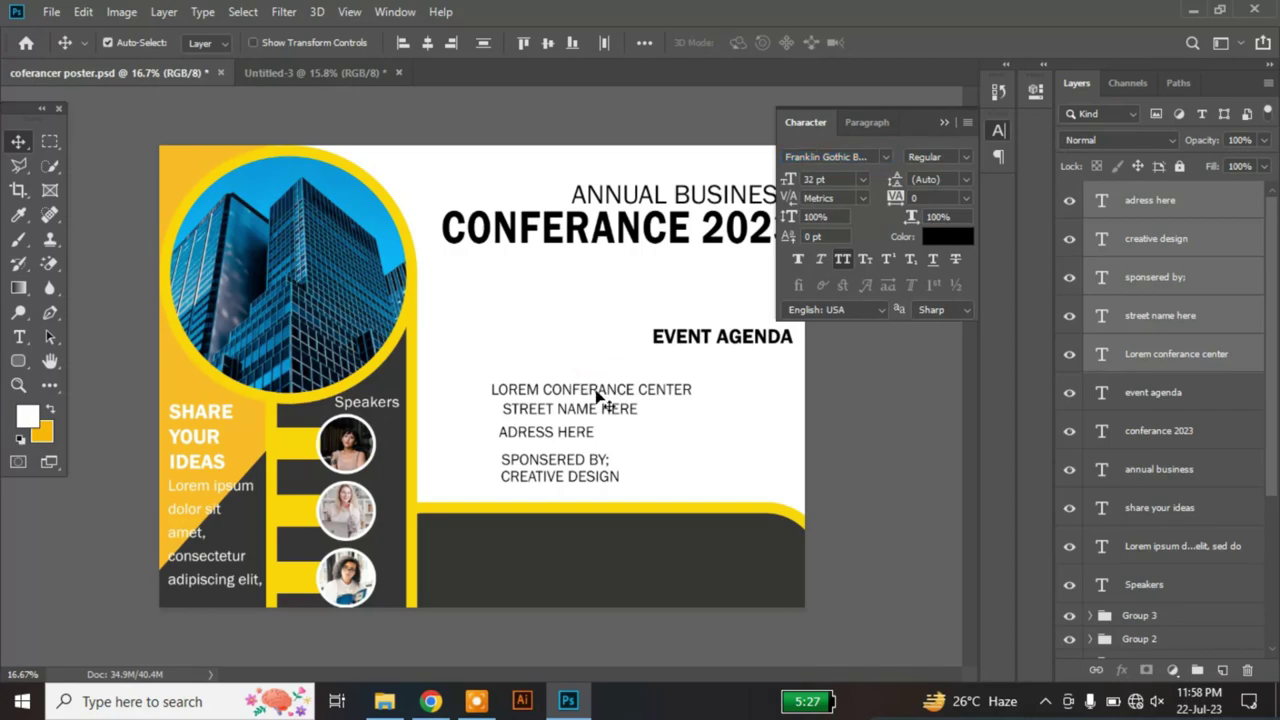
Step: Shrink the text lines to 24 pt and move the venue, address and street lines onto the dark band
mouse_move(597, 378)
mouse_down()
mouse_move(590, 398)
mouse_move(590, 377)
mouse_up()
click(861, 181)
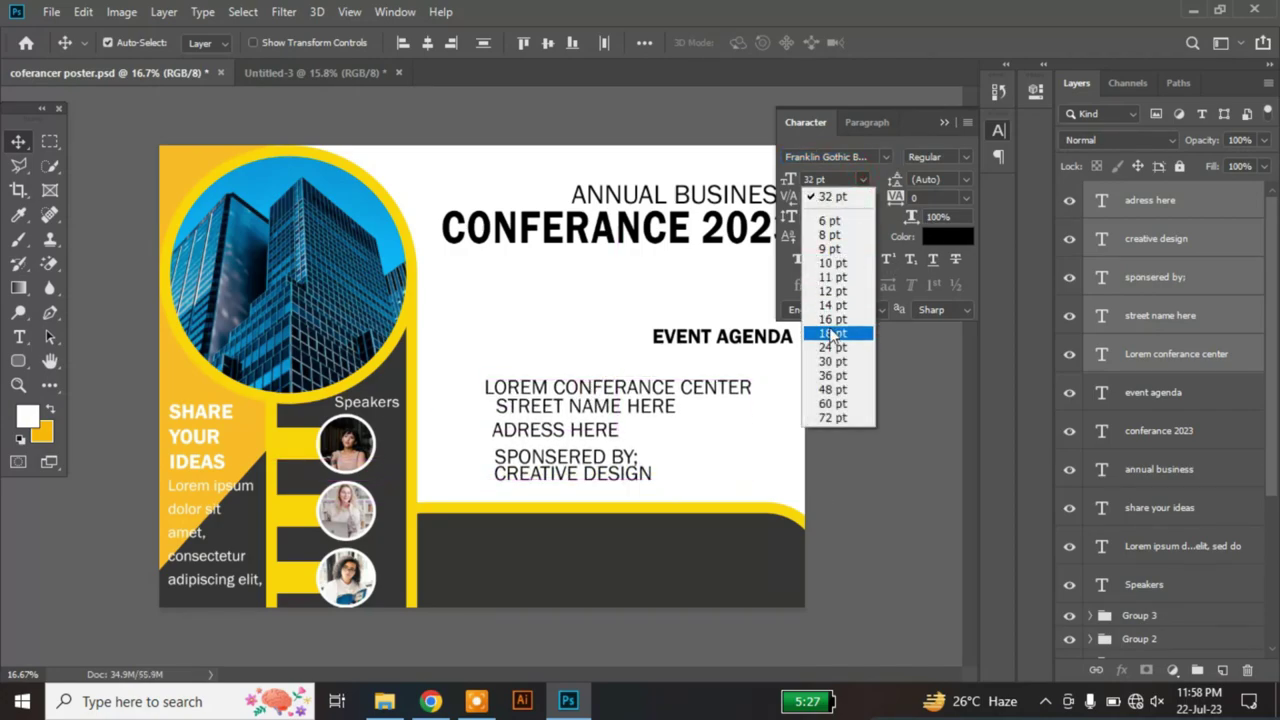
click(836, 346)
click(703, 425)
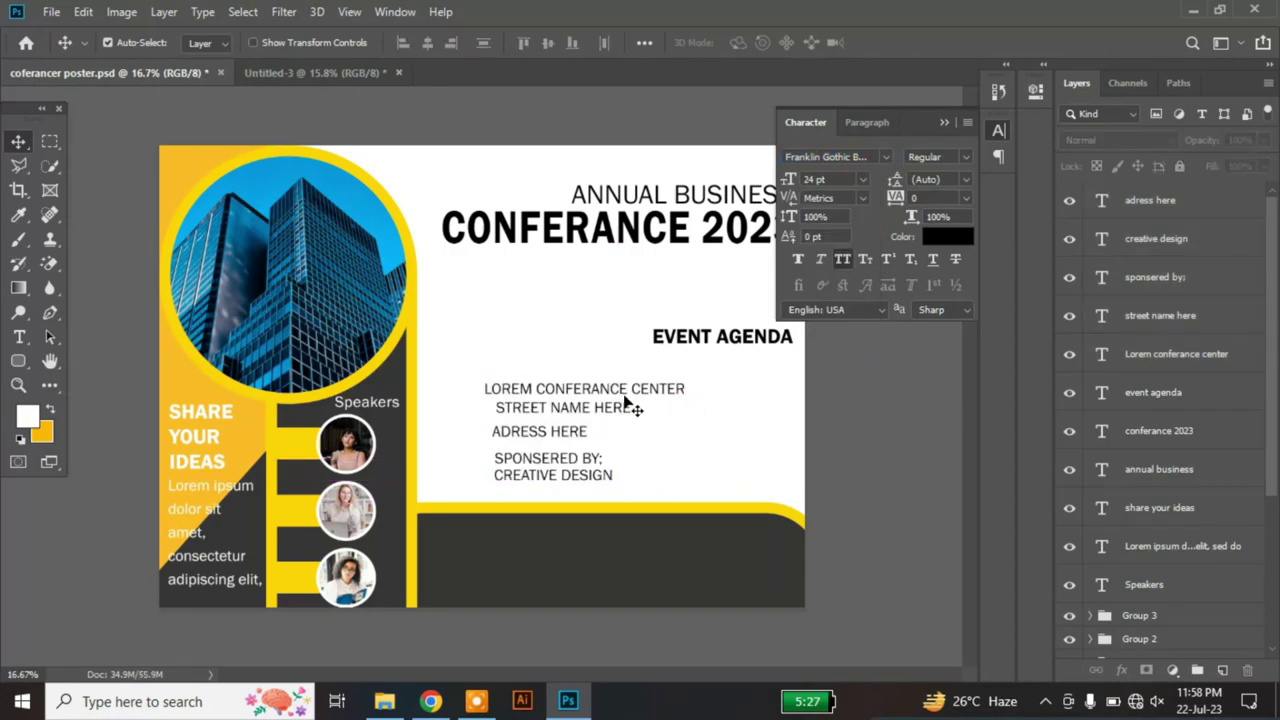
drag(612, 393, 548, 534)
drag(573, 441, 503, 551)
mouse_move(563, 412)
mouse_down()
mouse_move(503, 589)
mouse_move(495, 565)
mouse_up()
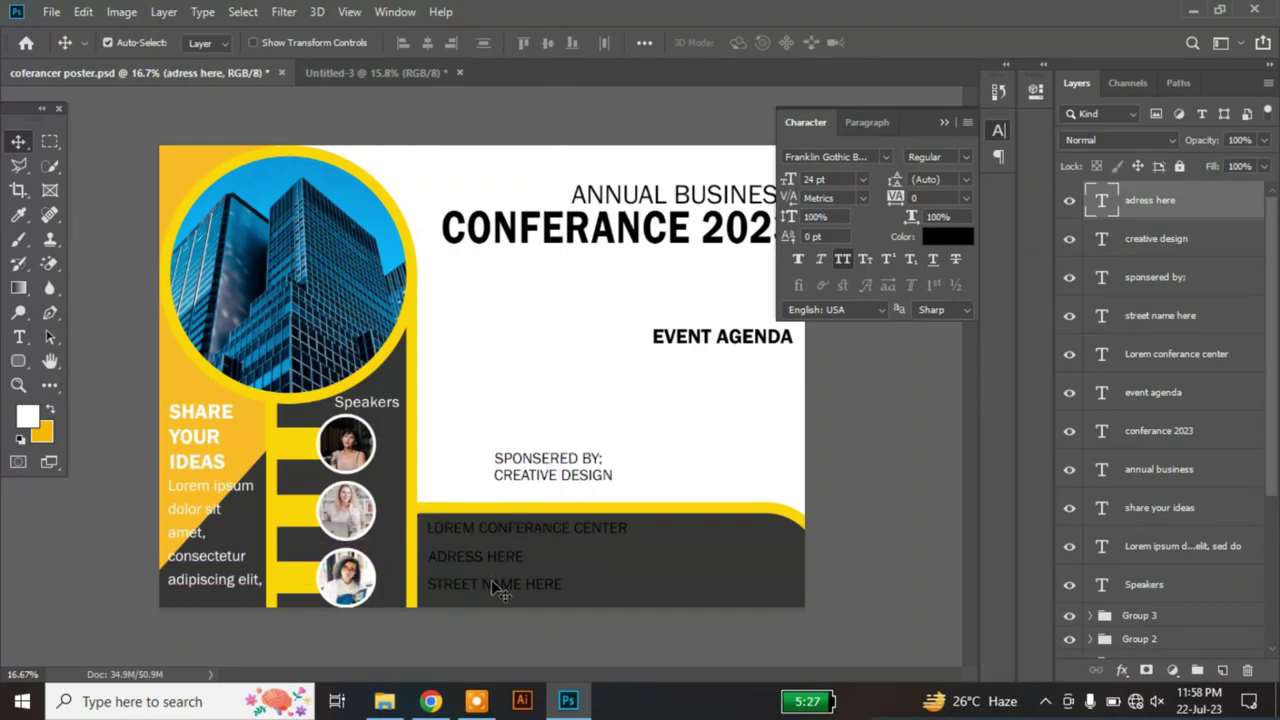
Step: Make the venue, address and street lines white and nudge them slightly down
click(500, 588)
shift+click(500, 558)
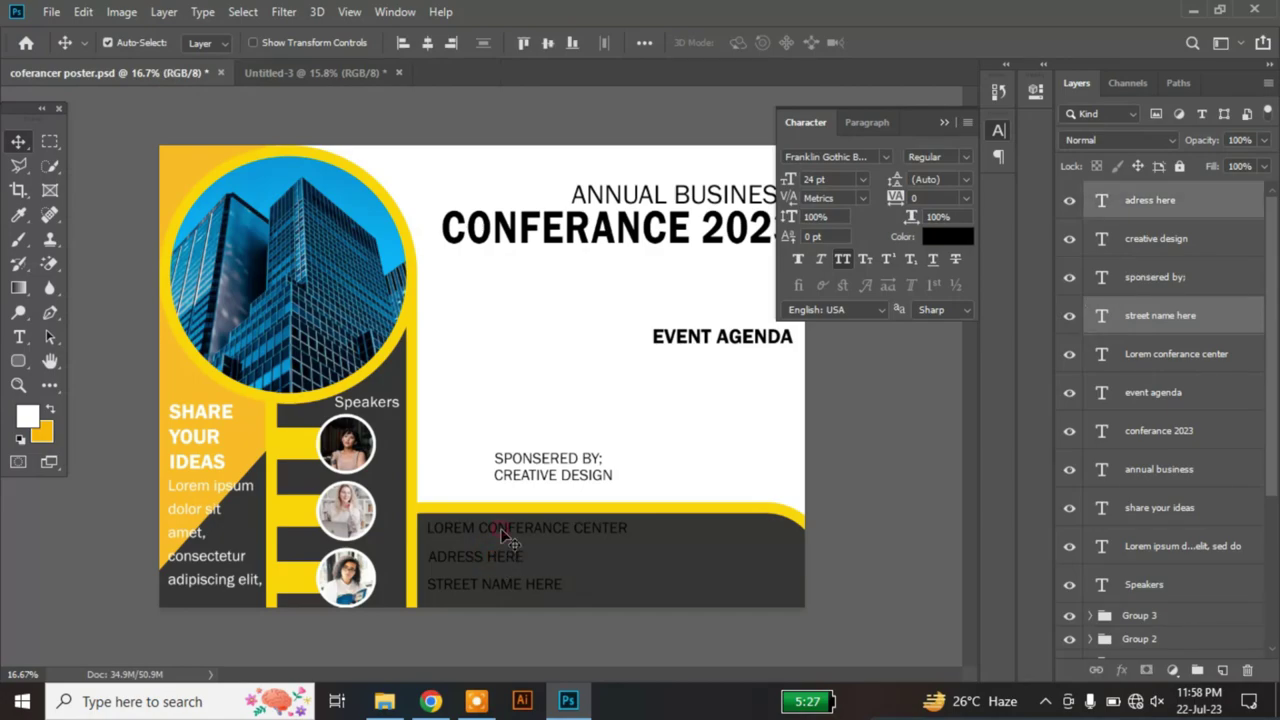
shift+click(505, 530)
click(947, 237)
click(662, 386)
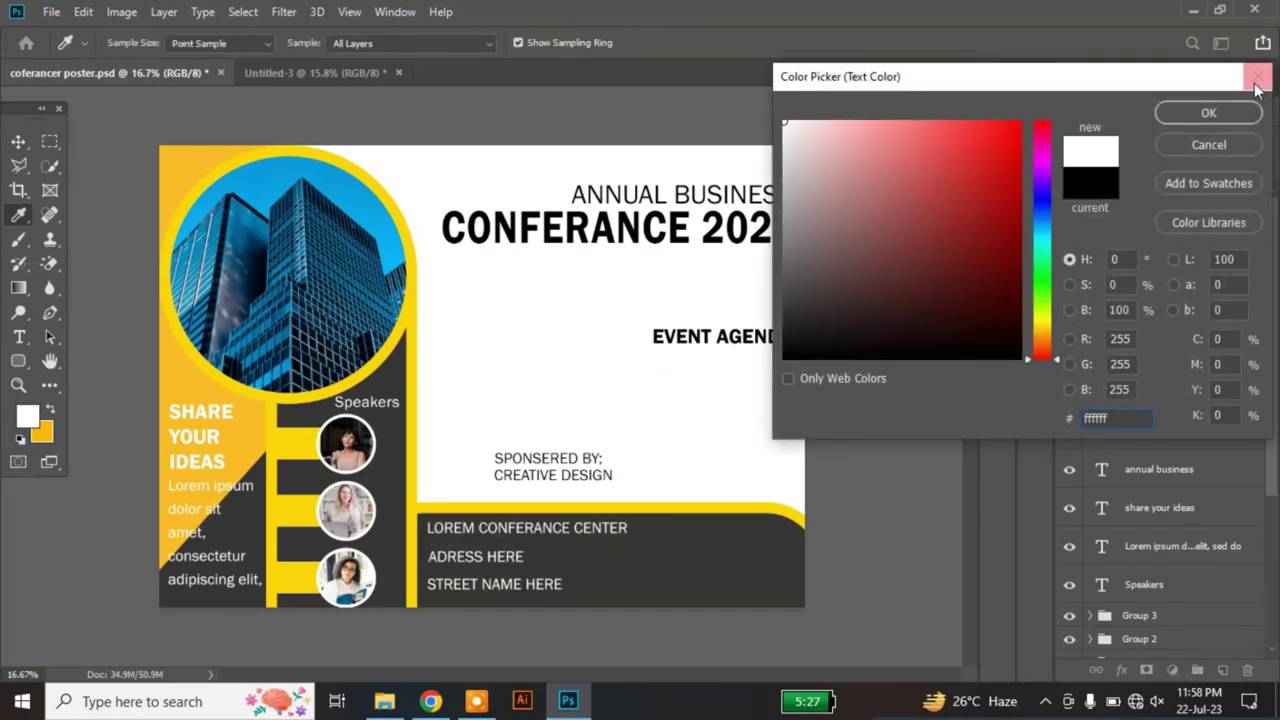
click(1221, 116)
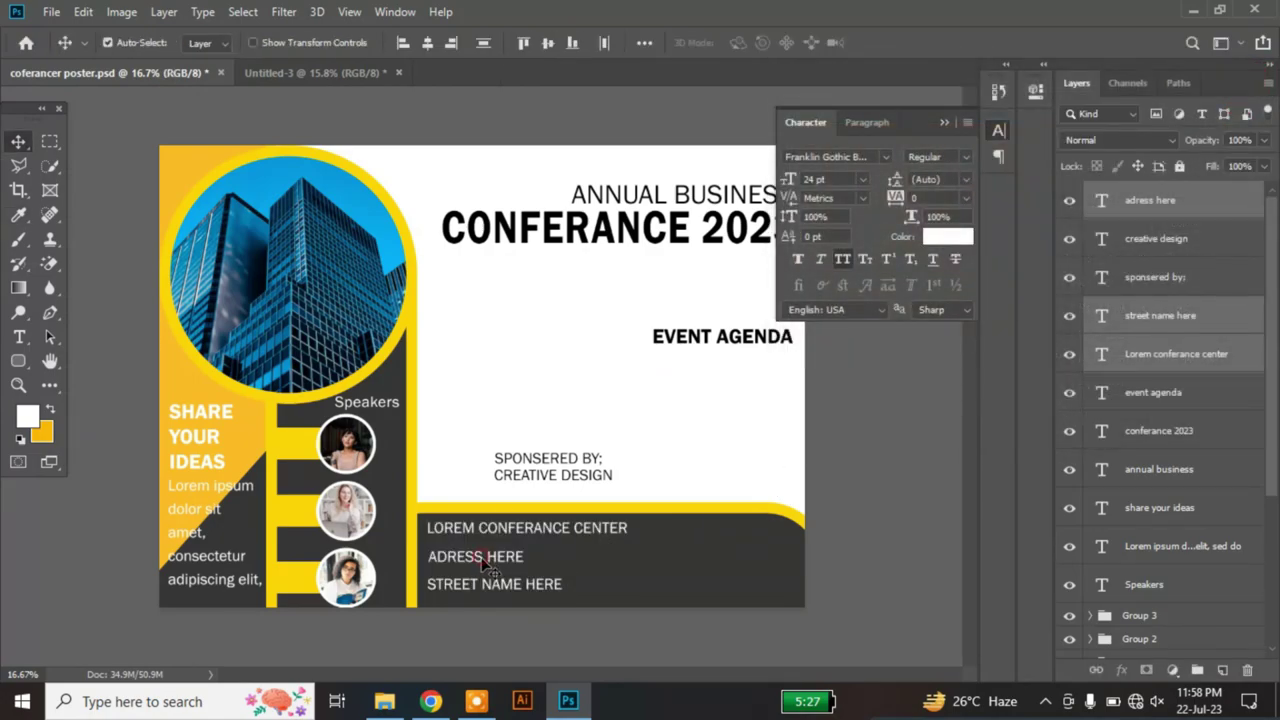
drag(483, 563, 484, 567)
Step: Move SPONSERED BY: and CREATIVE DESIGN onto the bottom-right dark bar and make them white
click(677, 466)
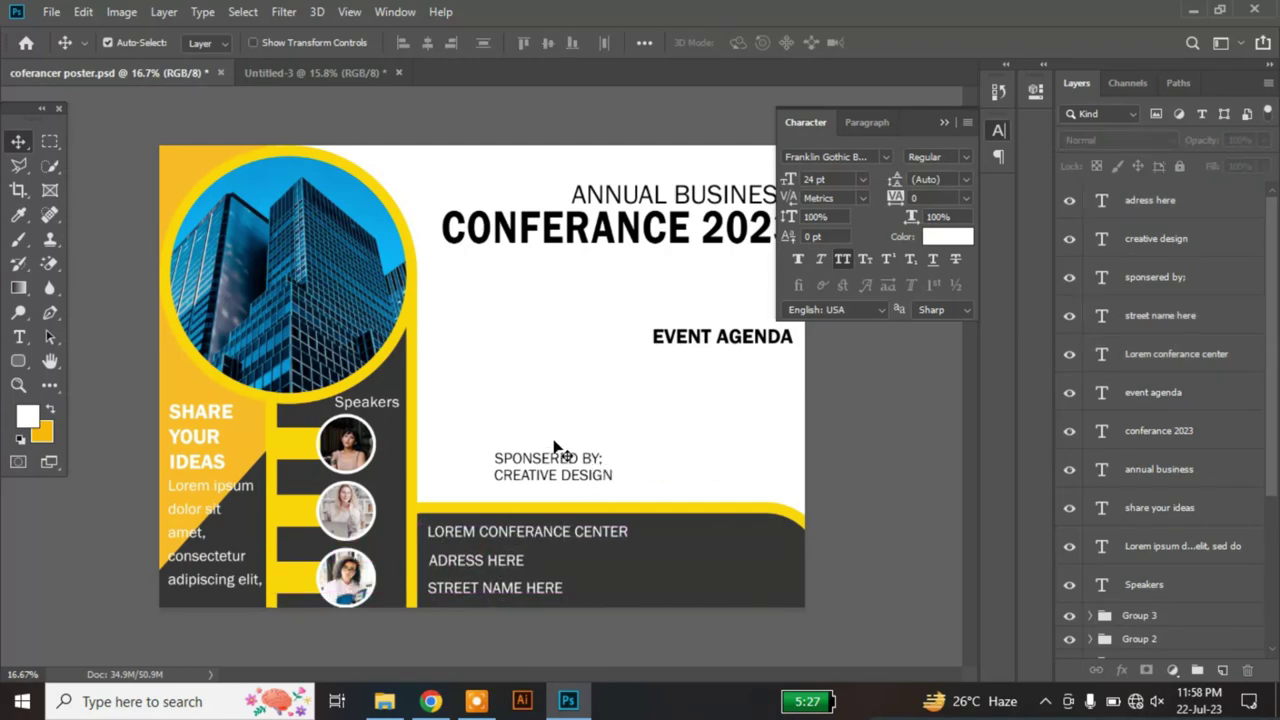
click(557, 447)
shift+click(586, 478)
drag(586, 478, 756, 576)
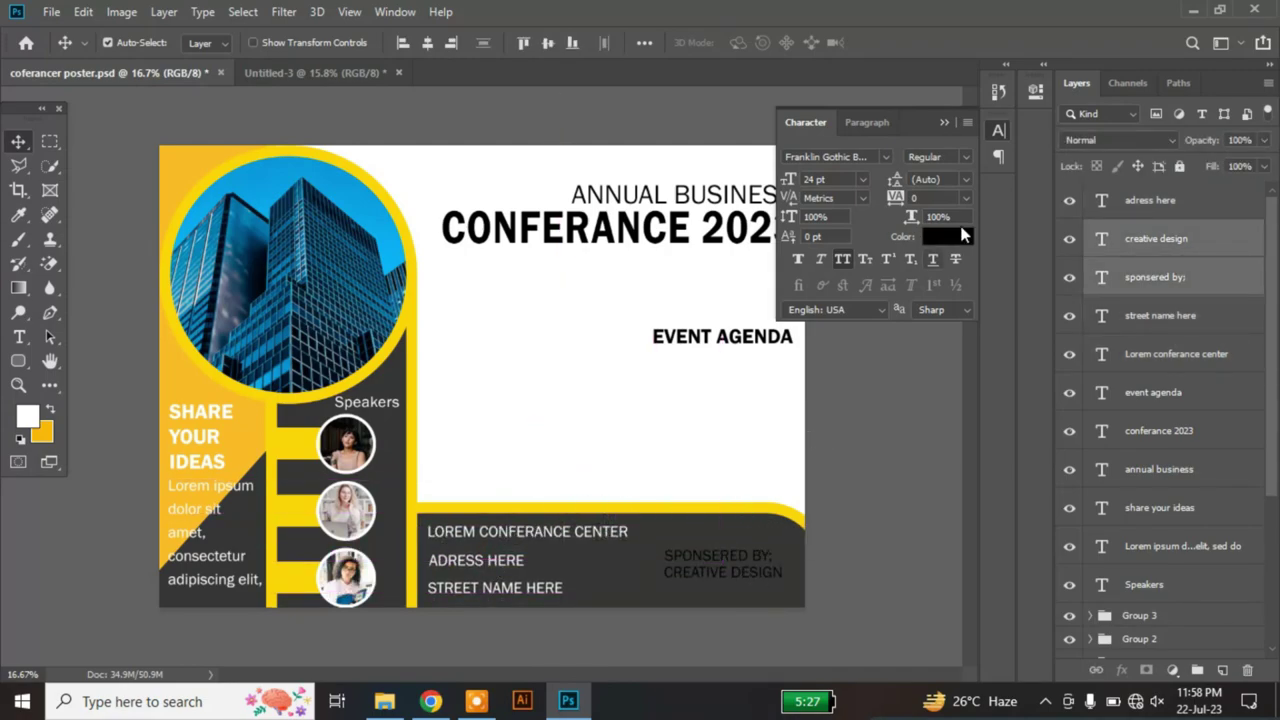
click(945, 236)
click(543, 366)
click(1210, 113)
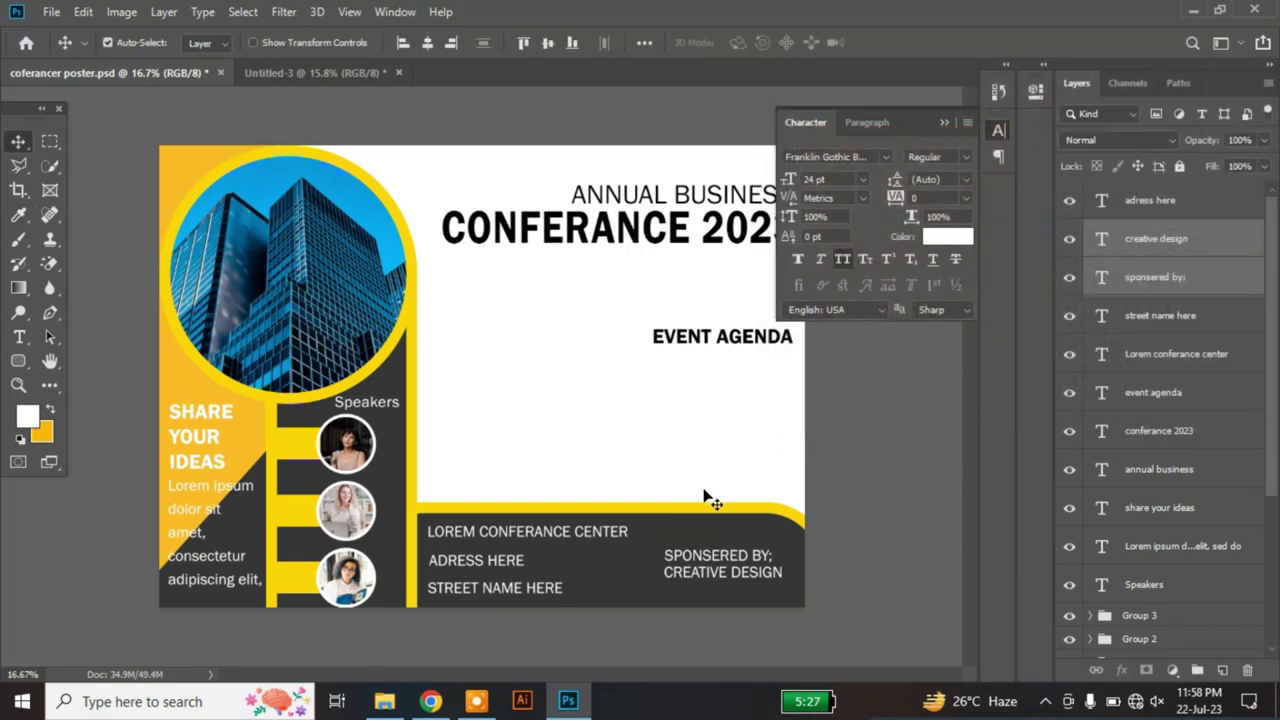
click(684, 432)
click(943, 122)
click(750, 555)
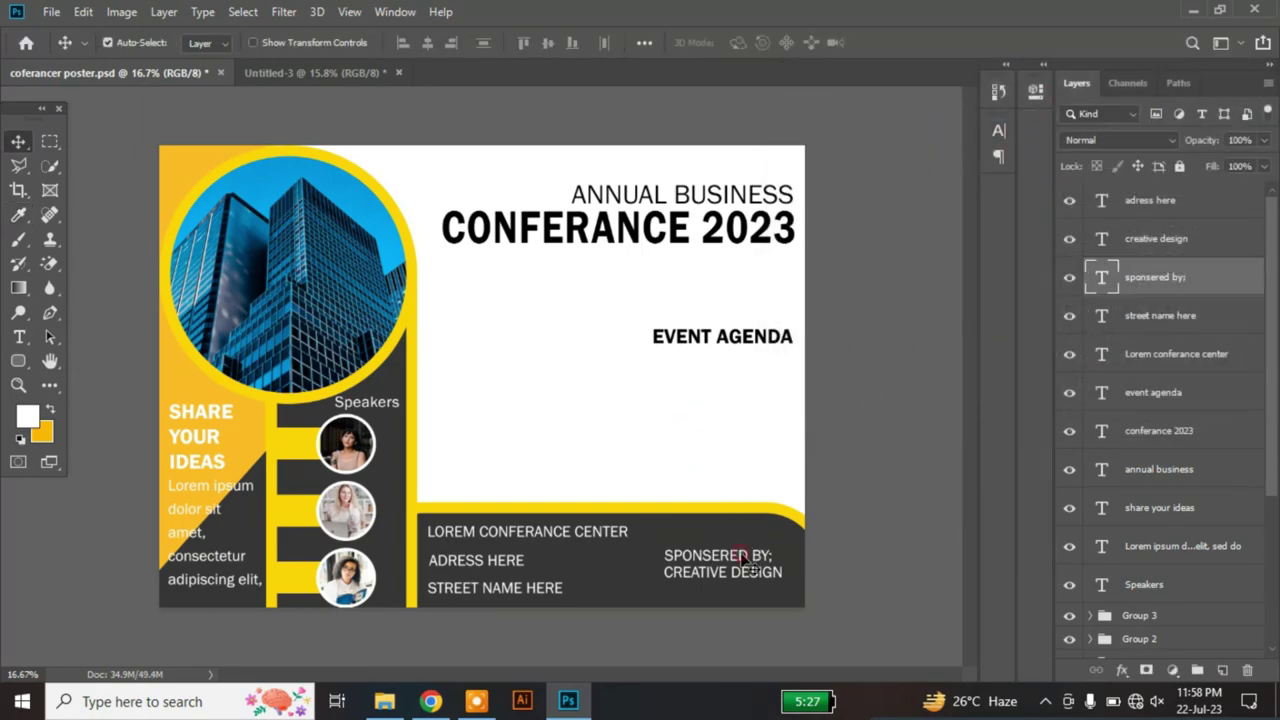
shift+click(592, 533)
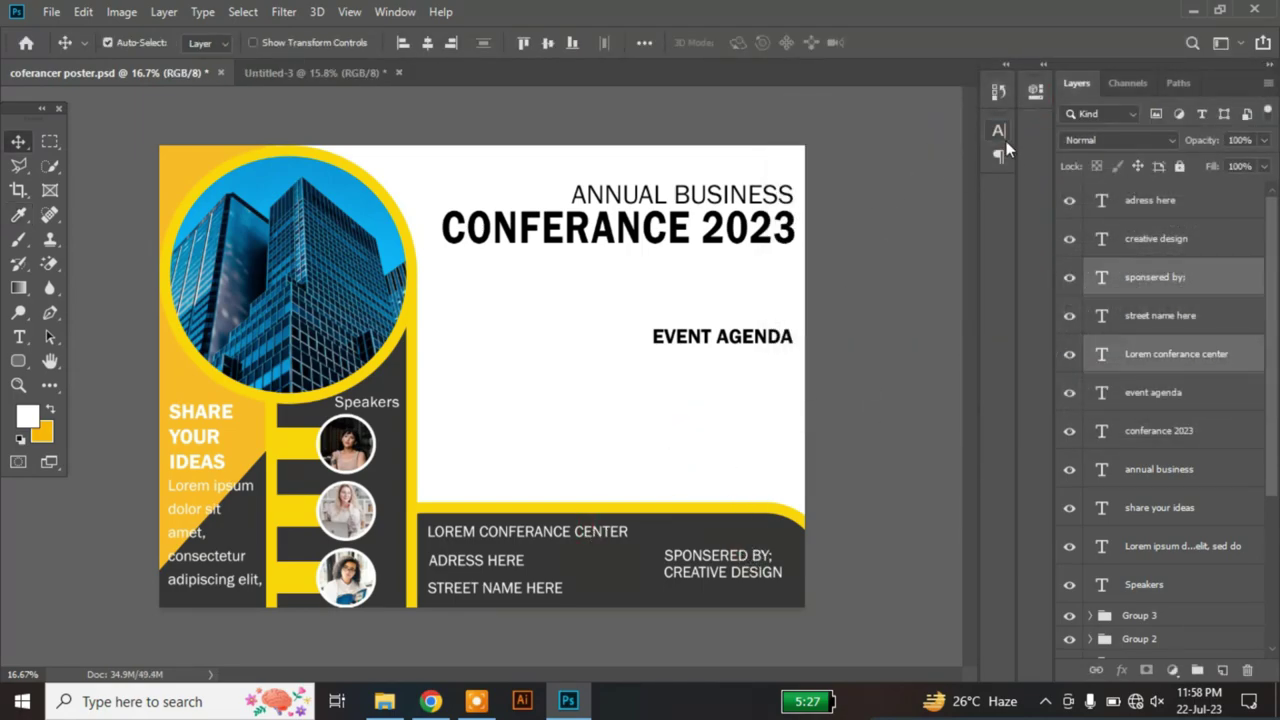
Step: Apply Franklin Gothic Demi to the SPONSERED BY: and venue headings
click(999, 131)
click(884, 157)
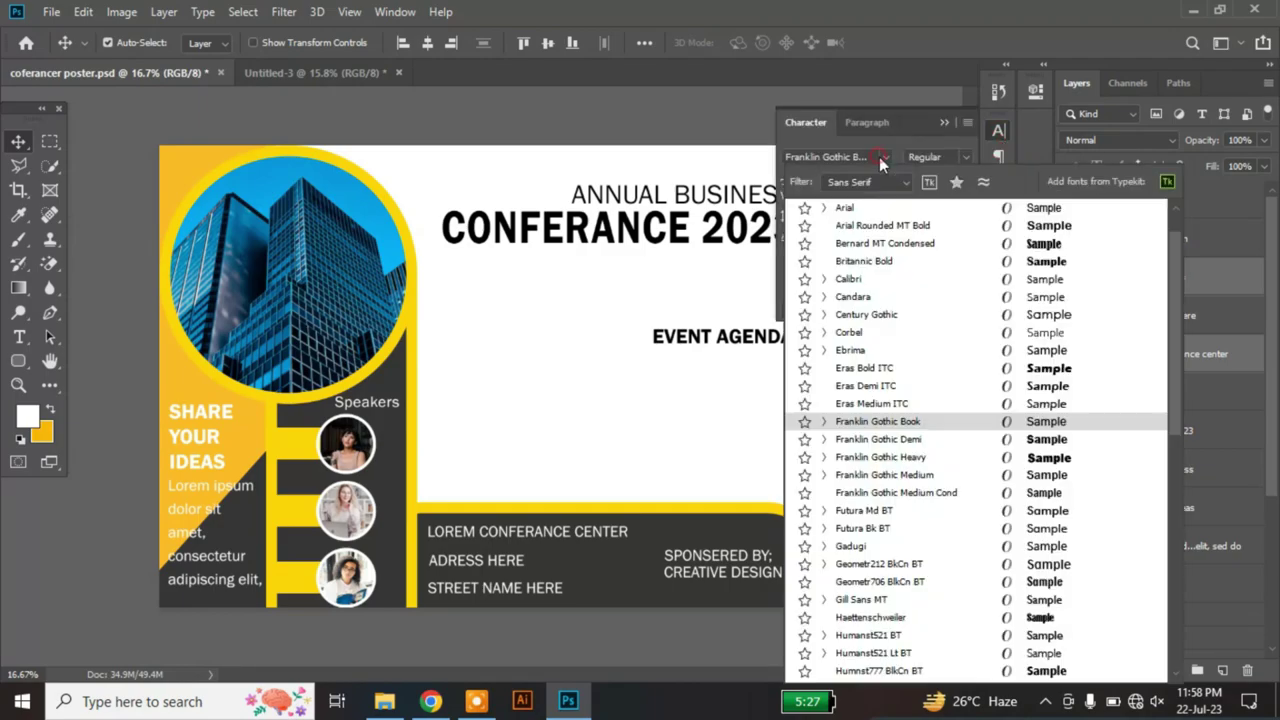
click(962, 441)
click(678, 430)
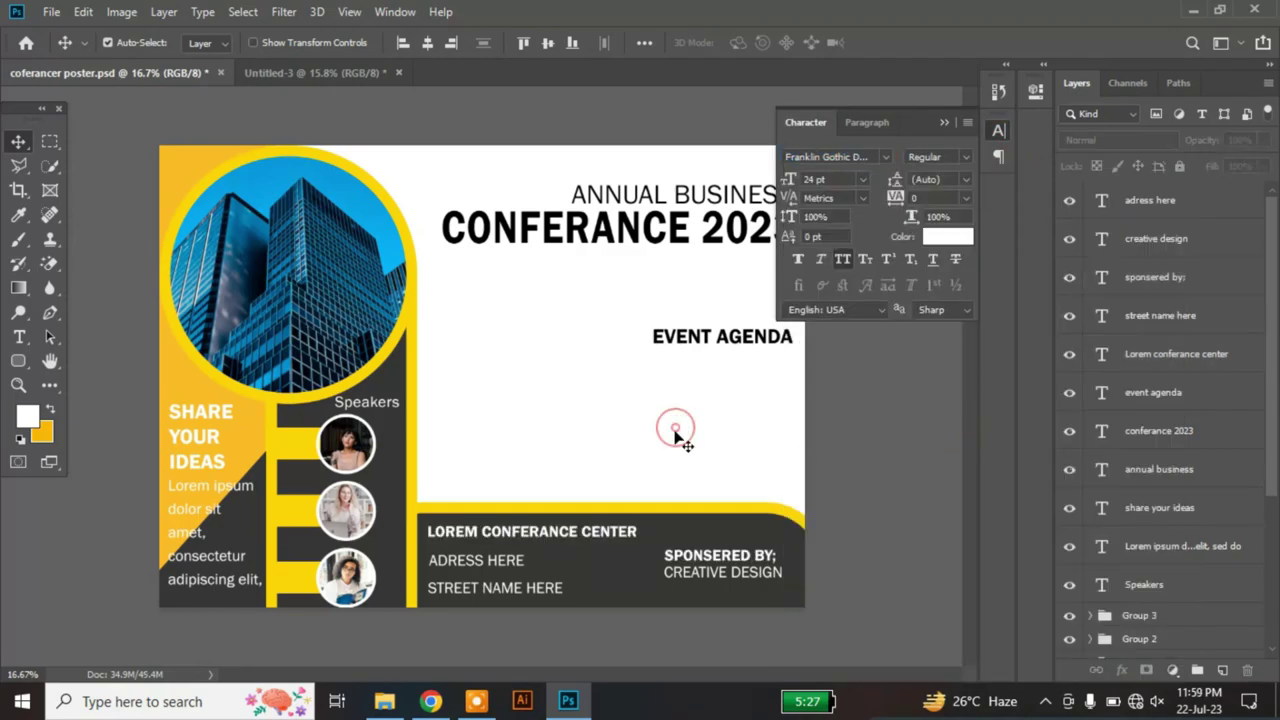
Step: Set the address and street name lines to 18 pt and move them slightly down
click(509, 567)
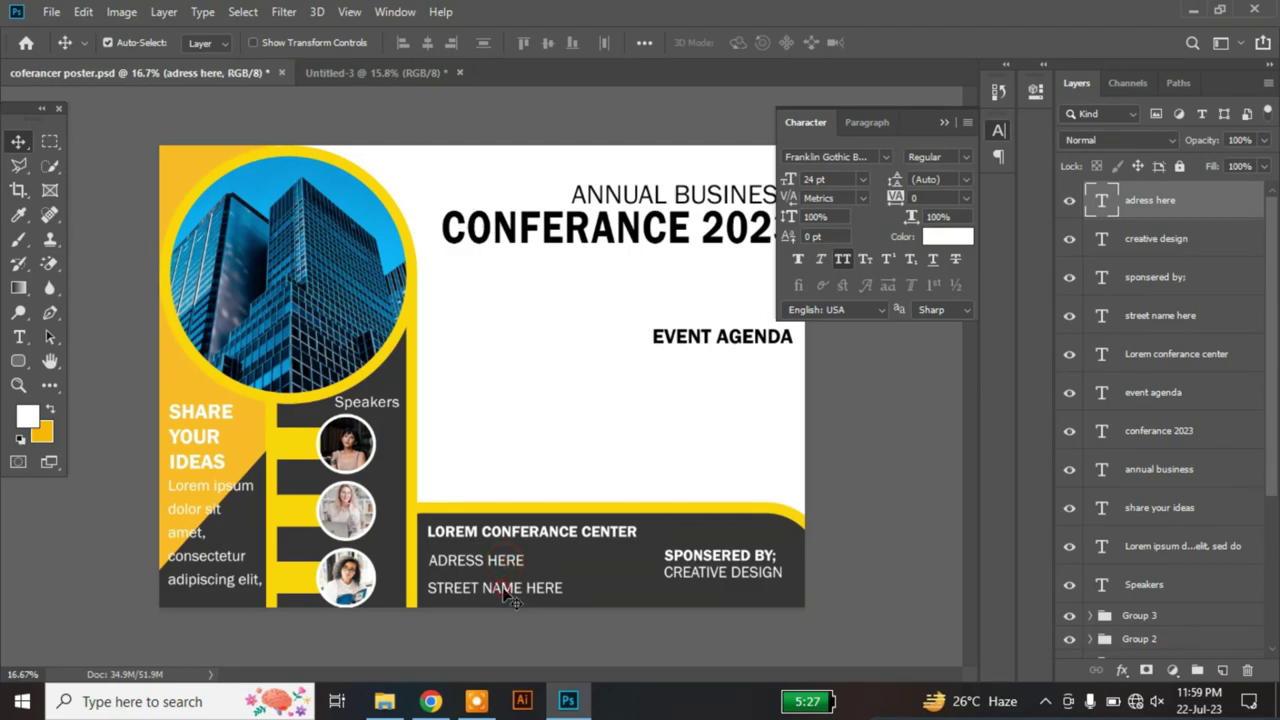
shift+click(509, 595)
click(861, 180)
click(841, 336)
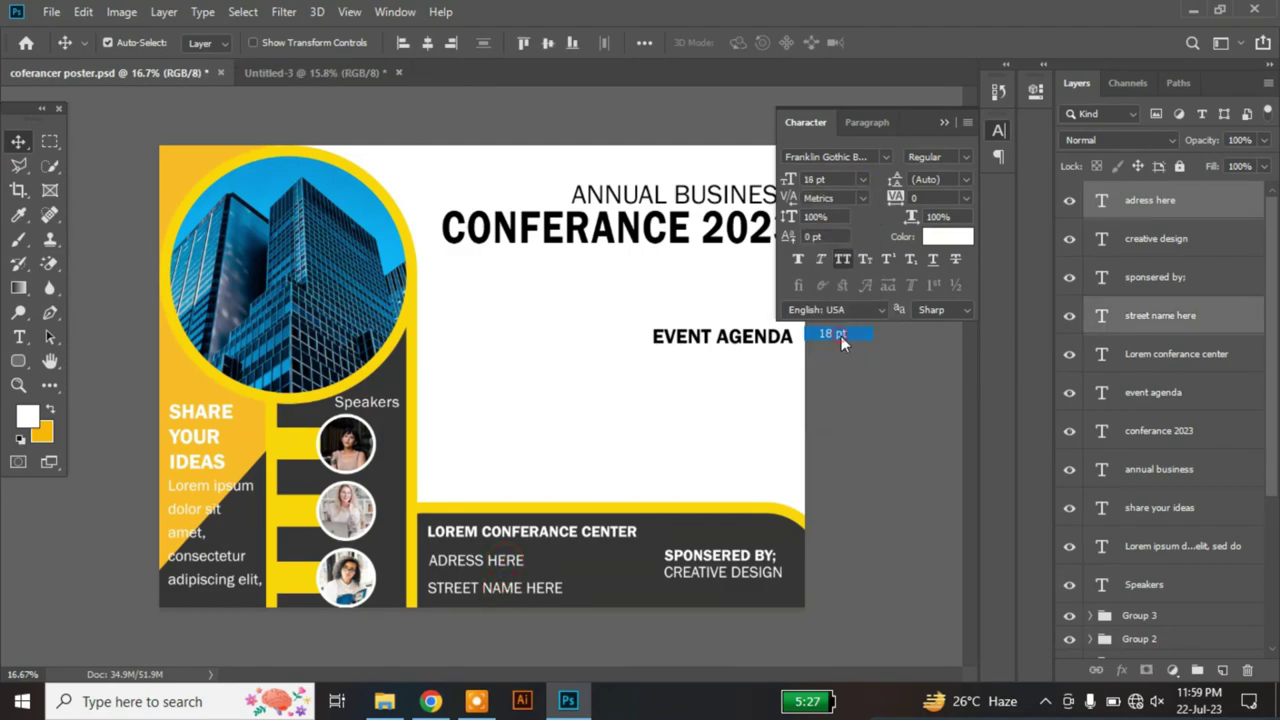
drag(487, 566, 484, 578)
click(487, 569)
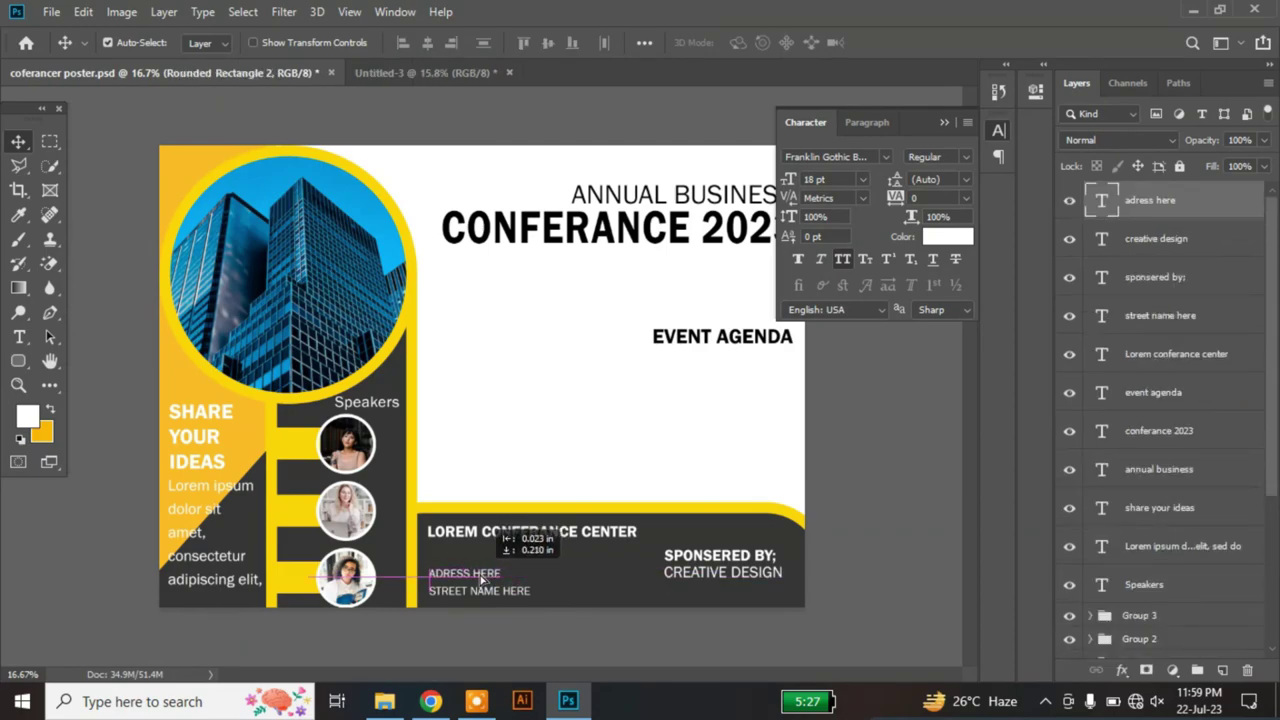
Step: Split the Lorem conferance center name onto two lines and enlarge it to 30 pt
click(530, 531)
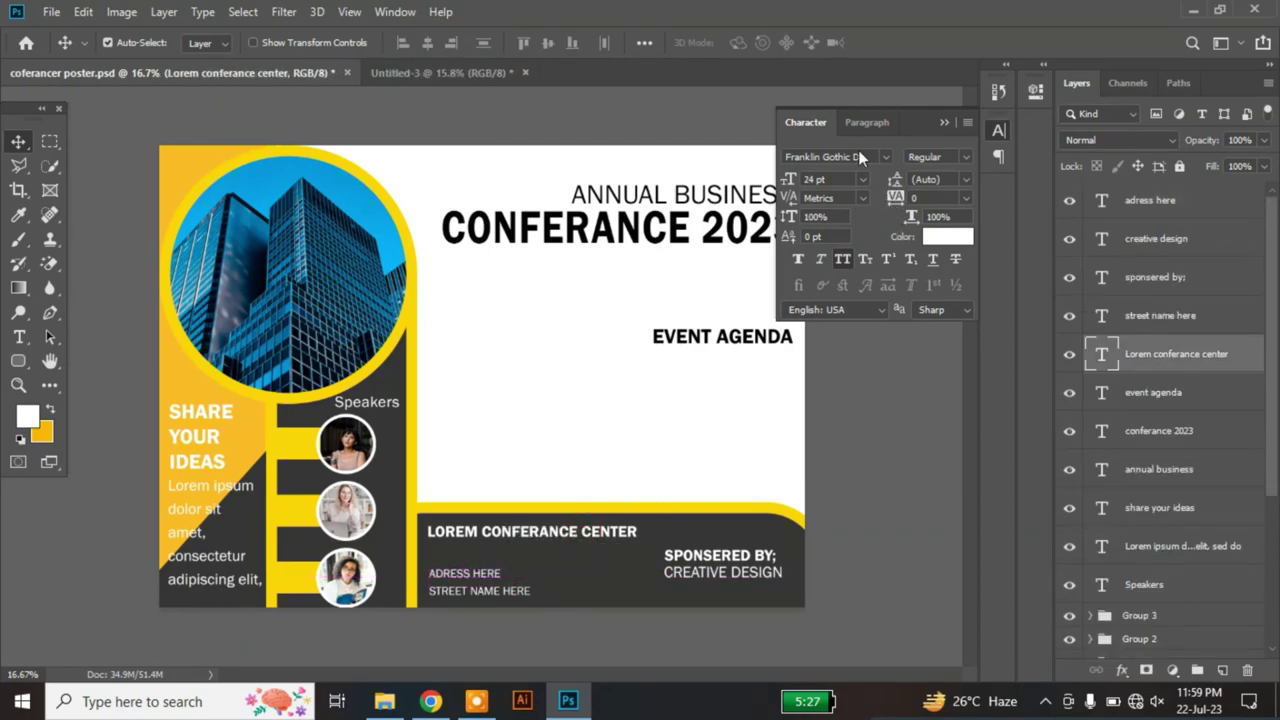
click(19, 340)
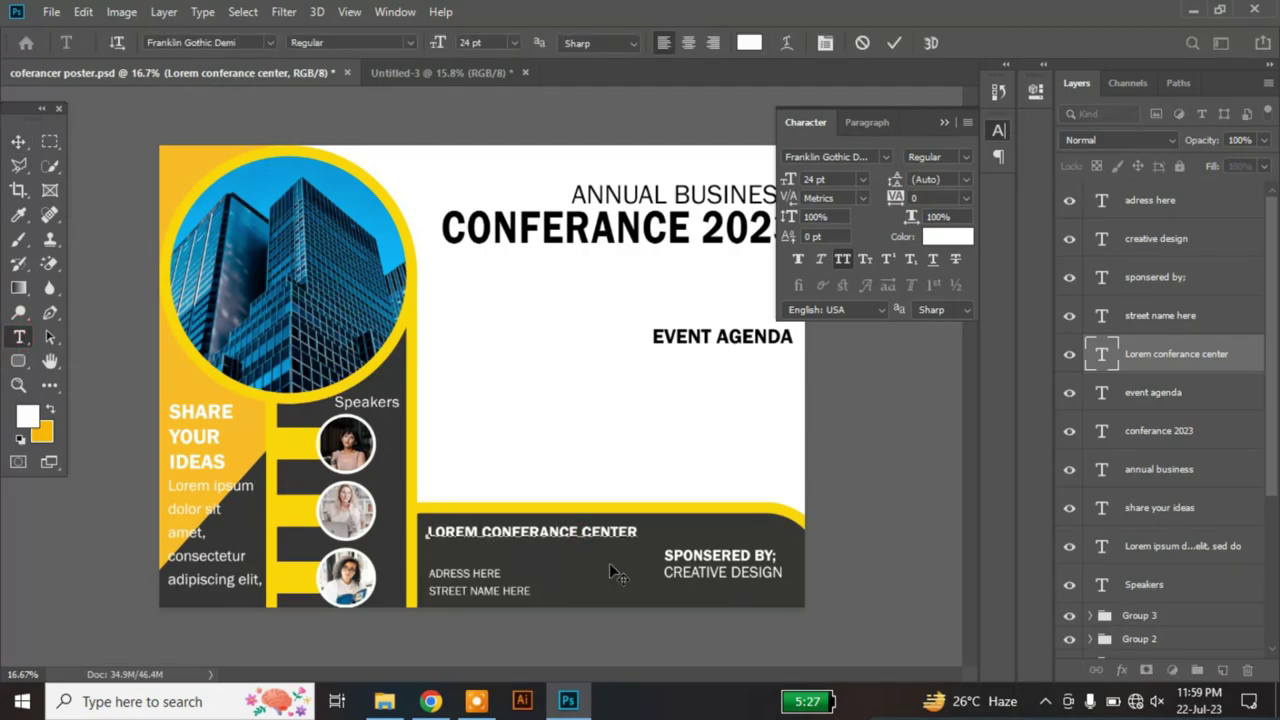
key(Return)
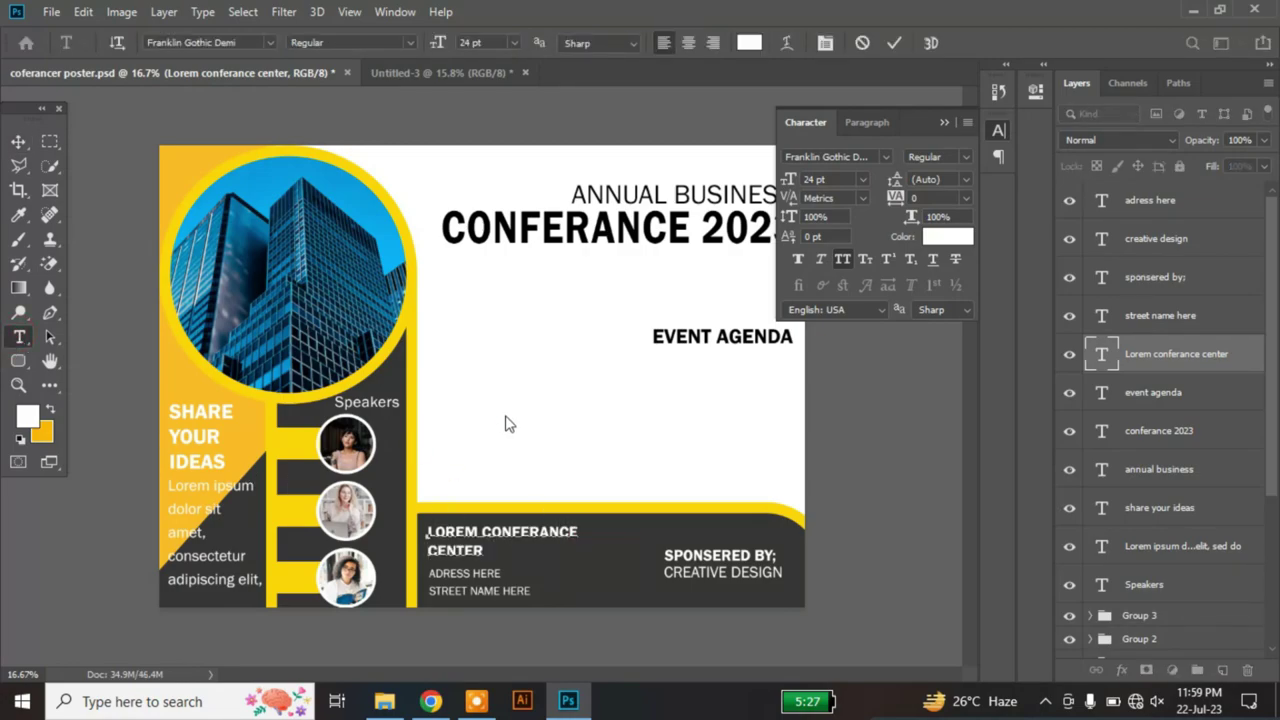
click(806, 589)
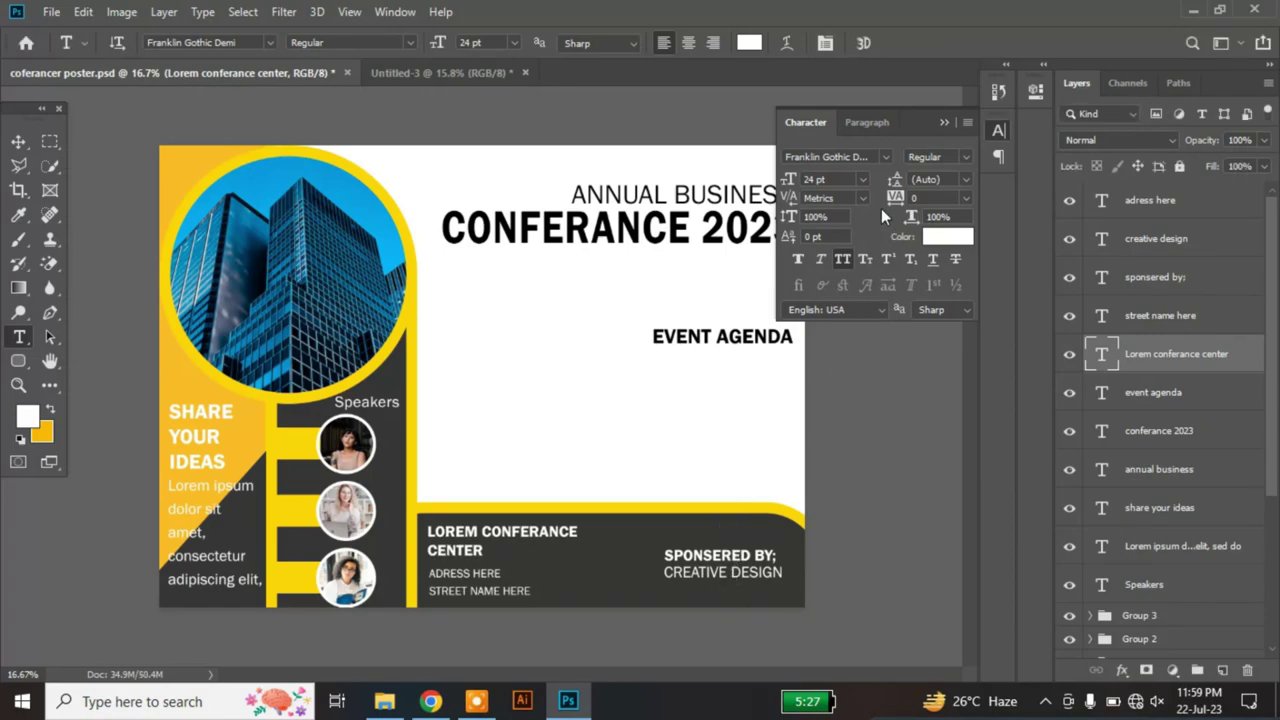
click(18, 141)
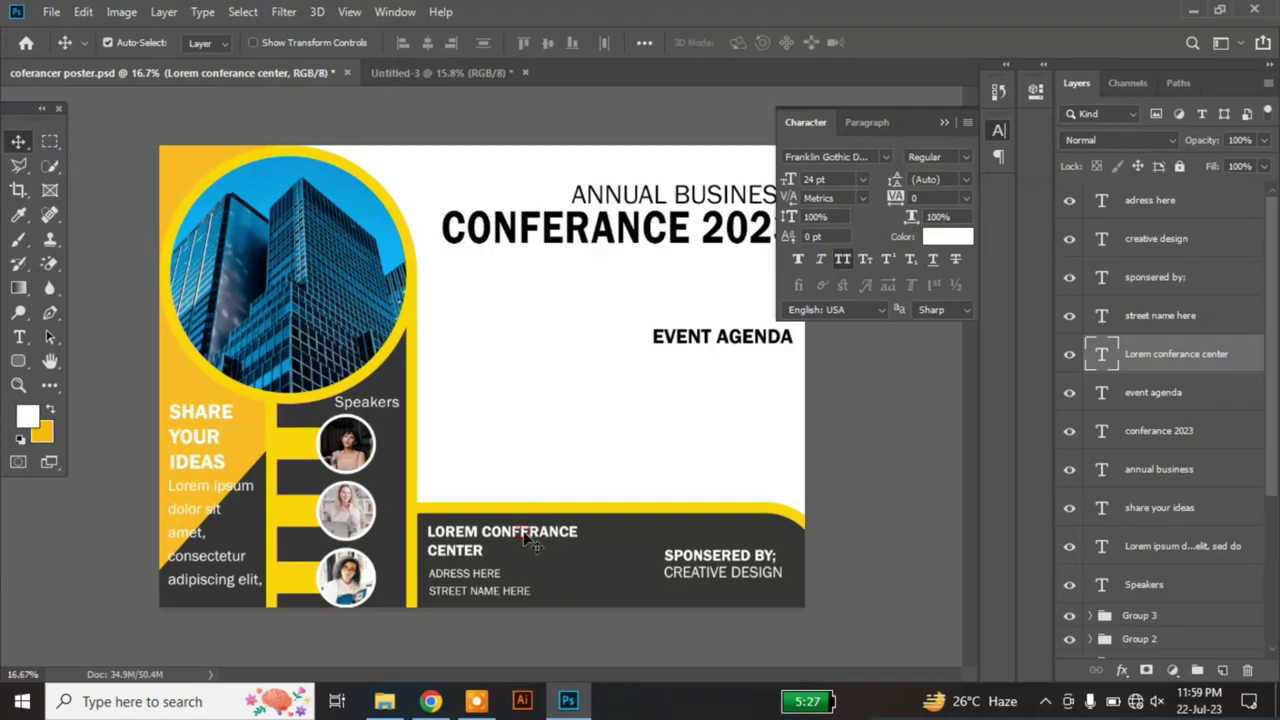
click(862, 179)
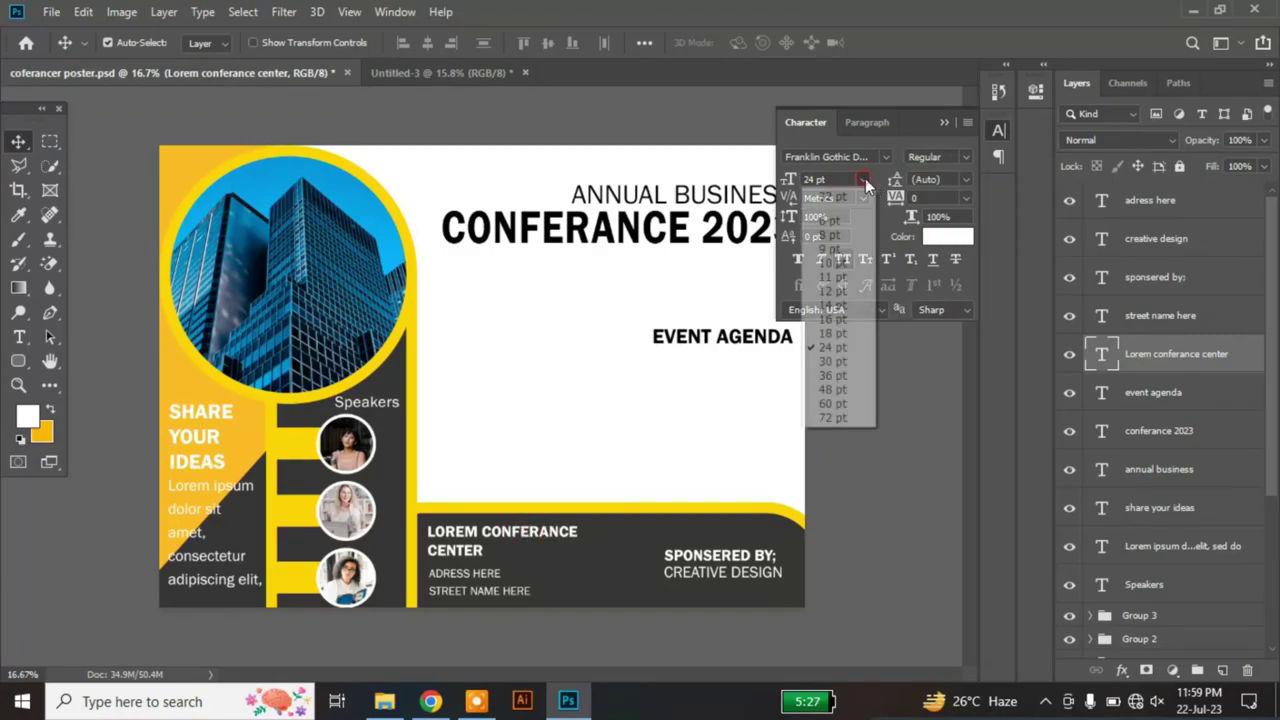
click(835, 372)
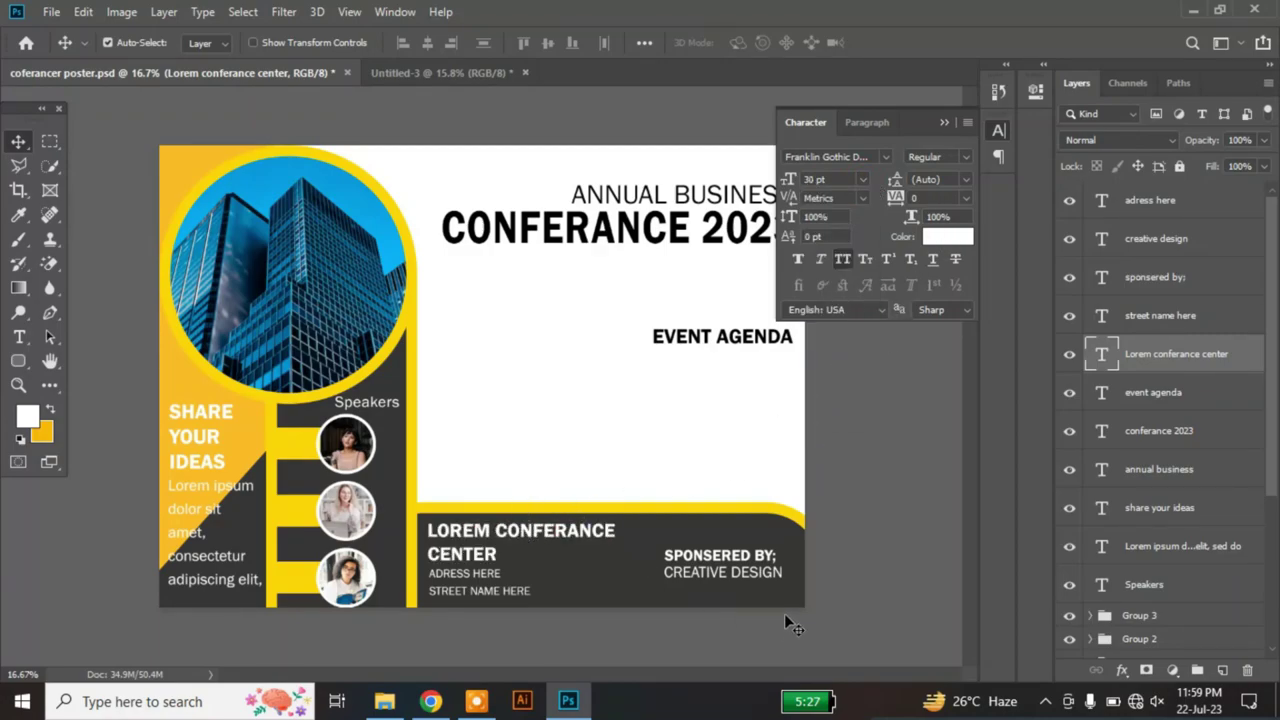
Step: Enlarge SPONSERED BY: to 30 pt and shift it slightly down
click(740, 558)
click(862, 179)
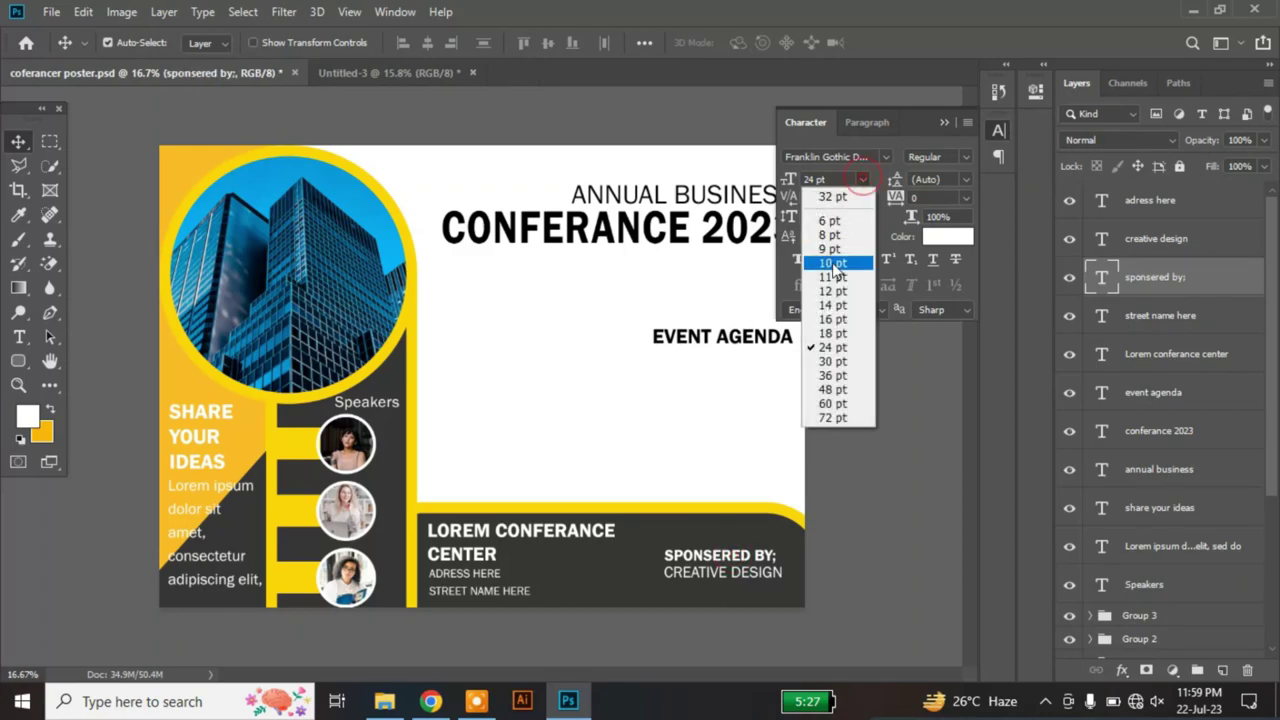
click(833, 361)
mouse_move(732, 562)
mouse_down()
mouse_move(718, 550)
mouse_move(718, 569)
mouse_up()
Step: Position the CREATIVE DESIGN line just beneath SPONSERED BY: in the footer
double_click(718, 572)
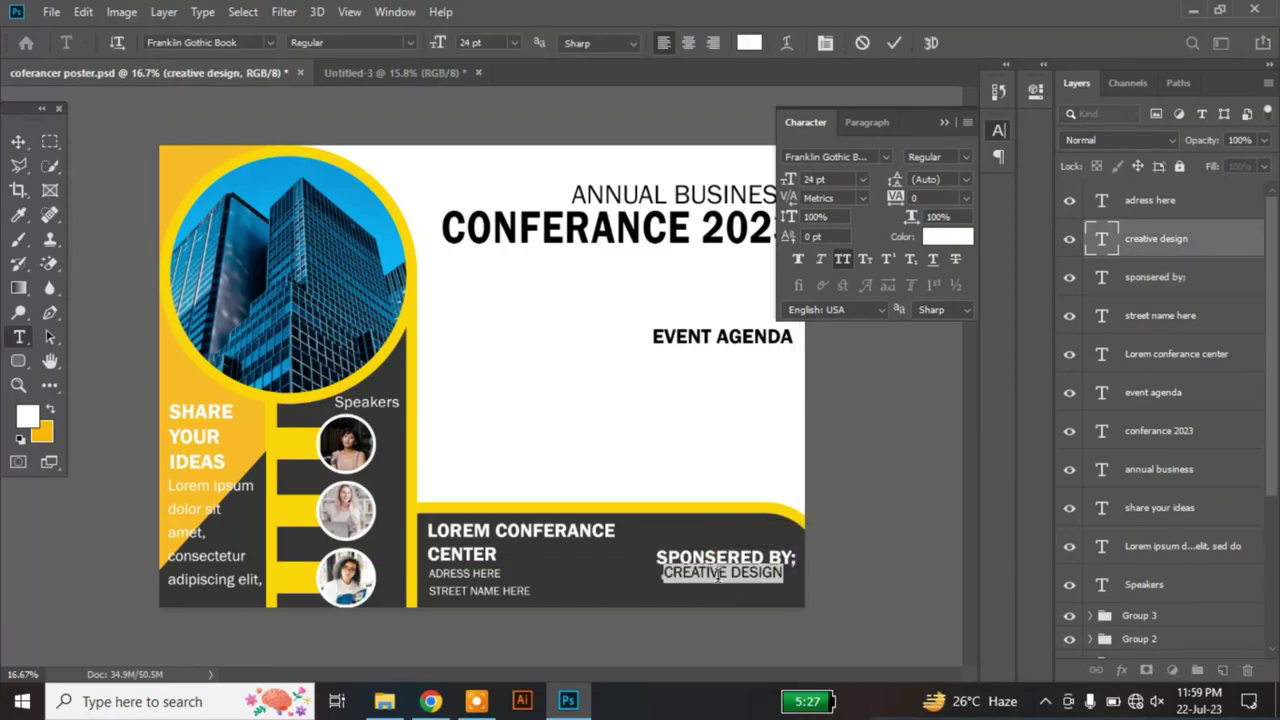
click(18, 141)
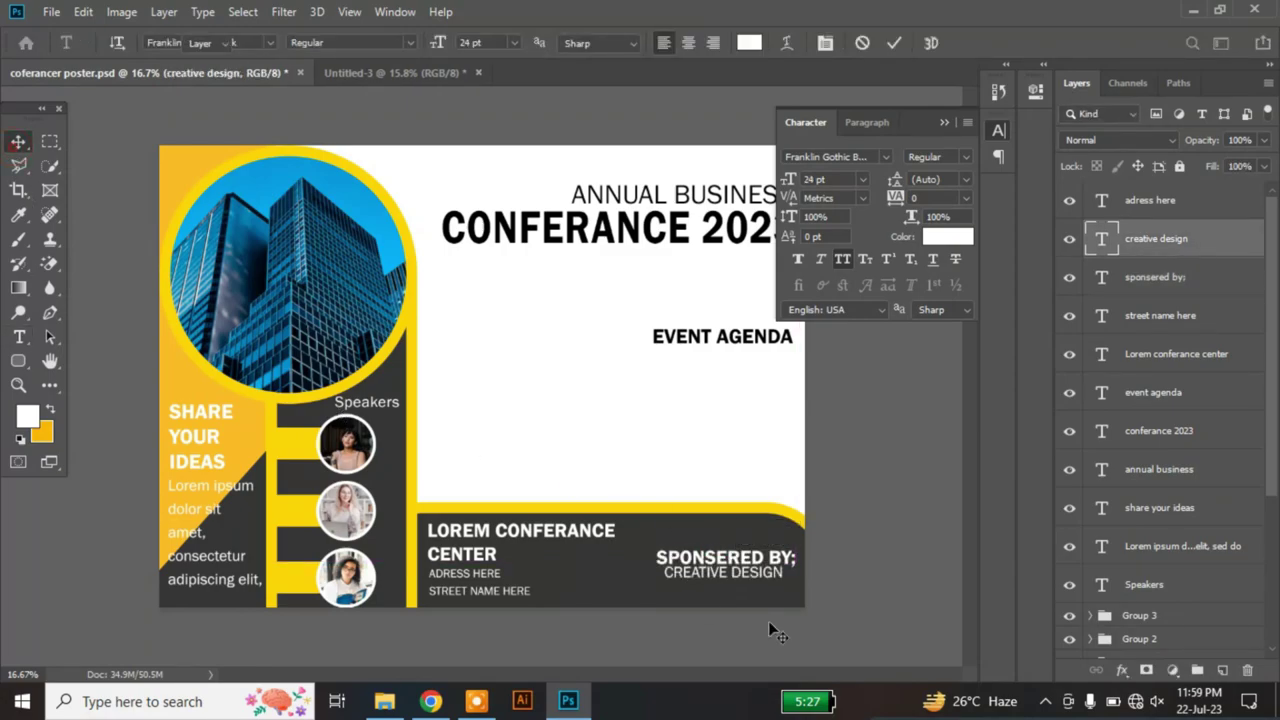
drag(740, 580, 742, 585)
right_click(738, 579)
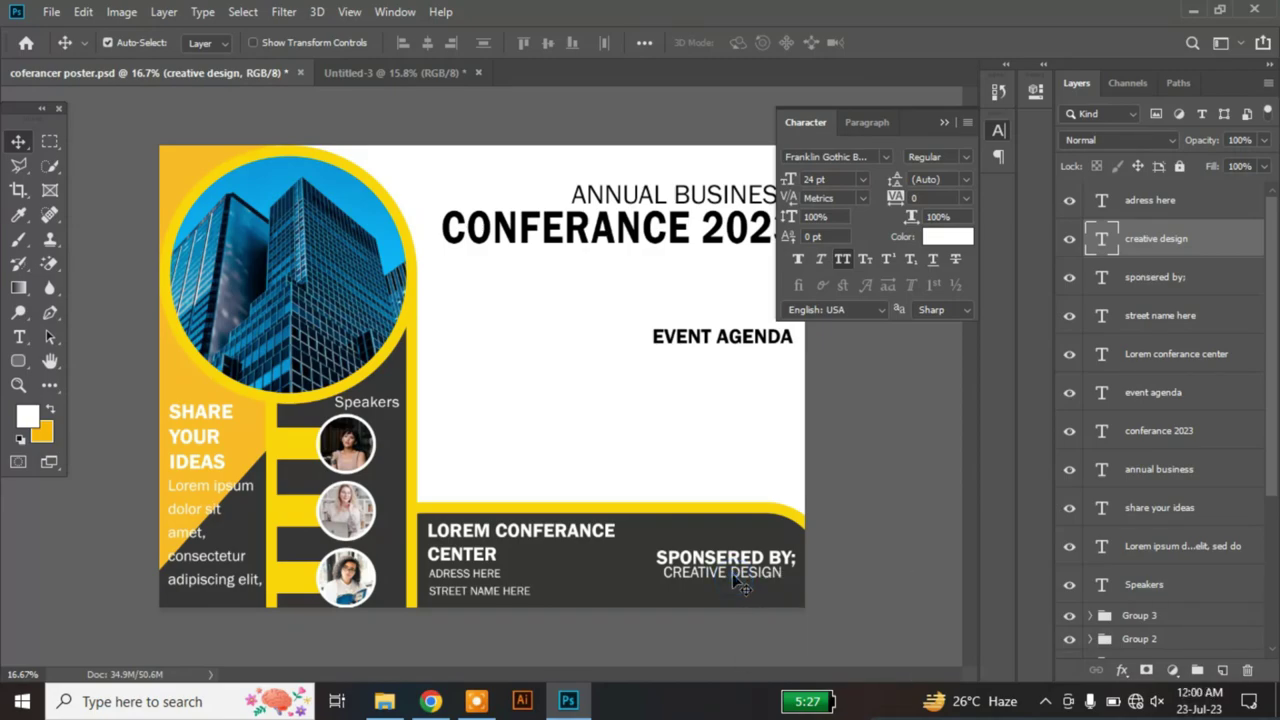
right_click(712, 574)
drag(712, 574, 720, 582)
click(943, 124)
Step: Draw a paragraph text box beneath the CONFERANCE 2023 headline, discarding a first empty attempt
click(50, 141)
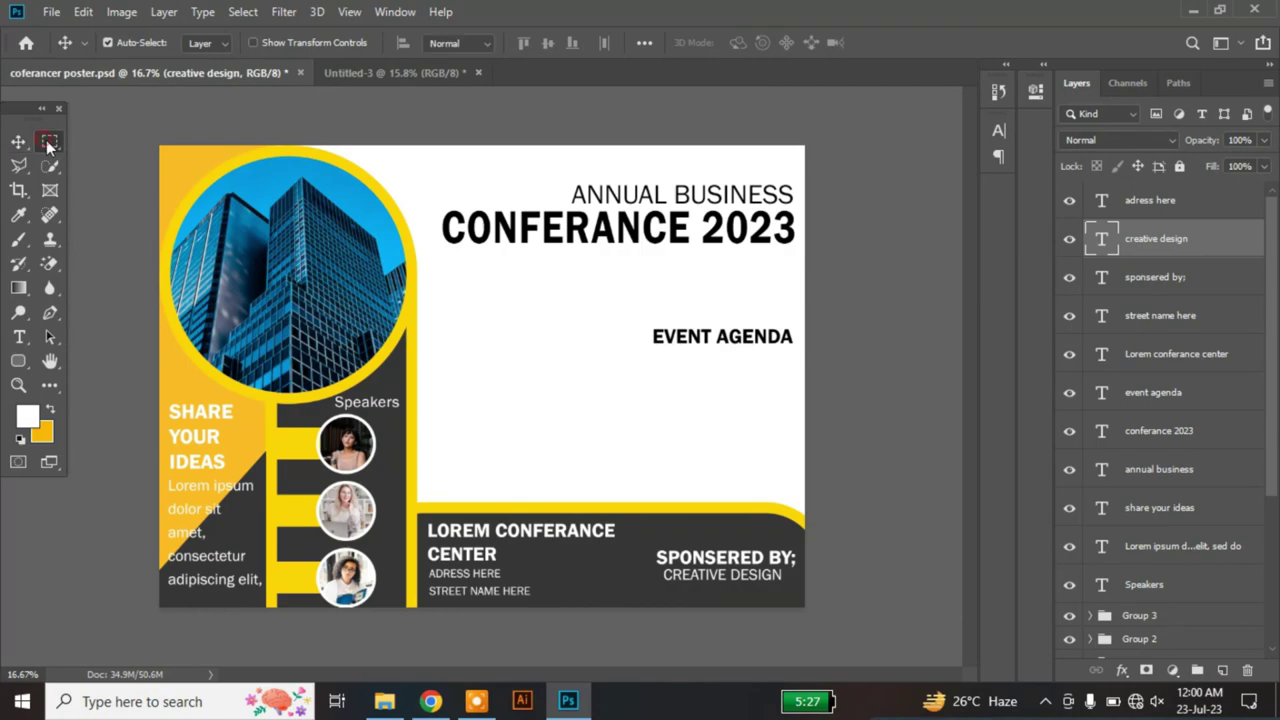
drag(429, 252, 790, 318)
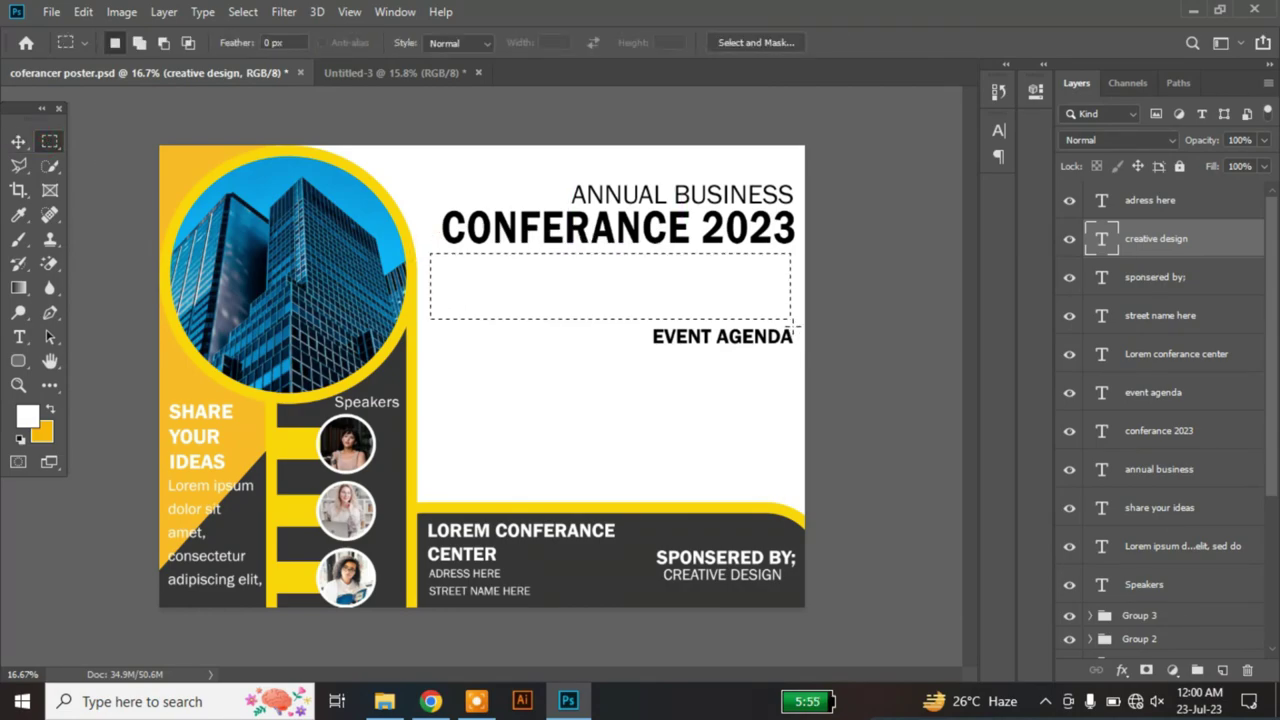
click(18, 337)
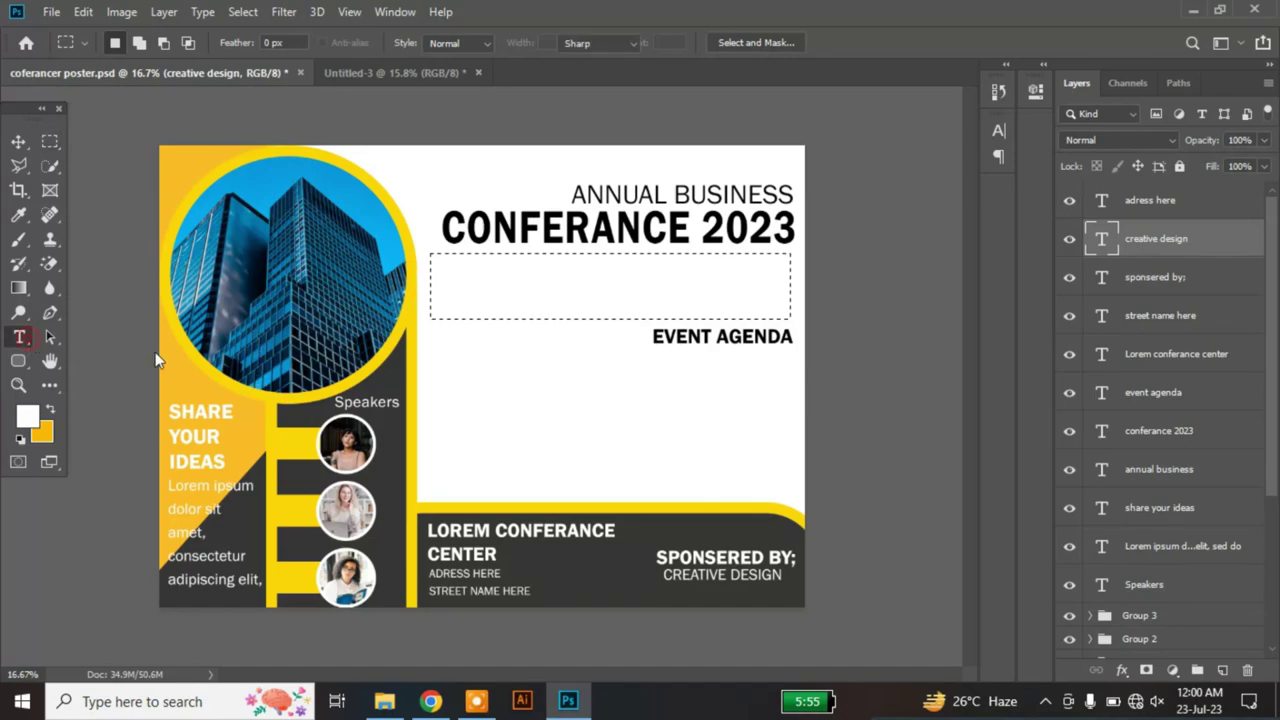
click(540, 379)
key(BackSpace)
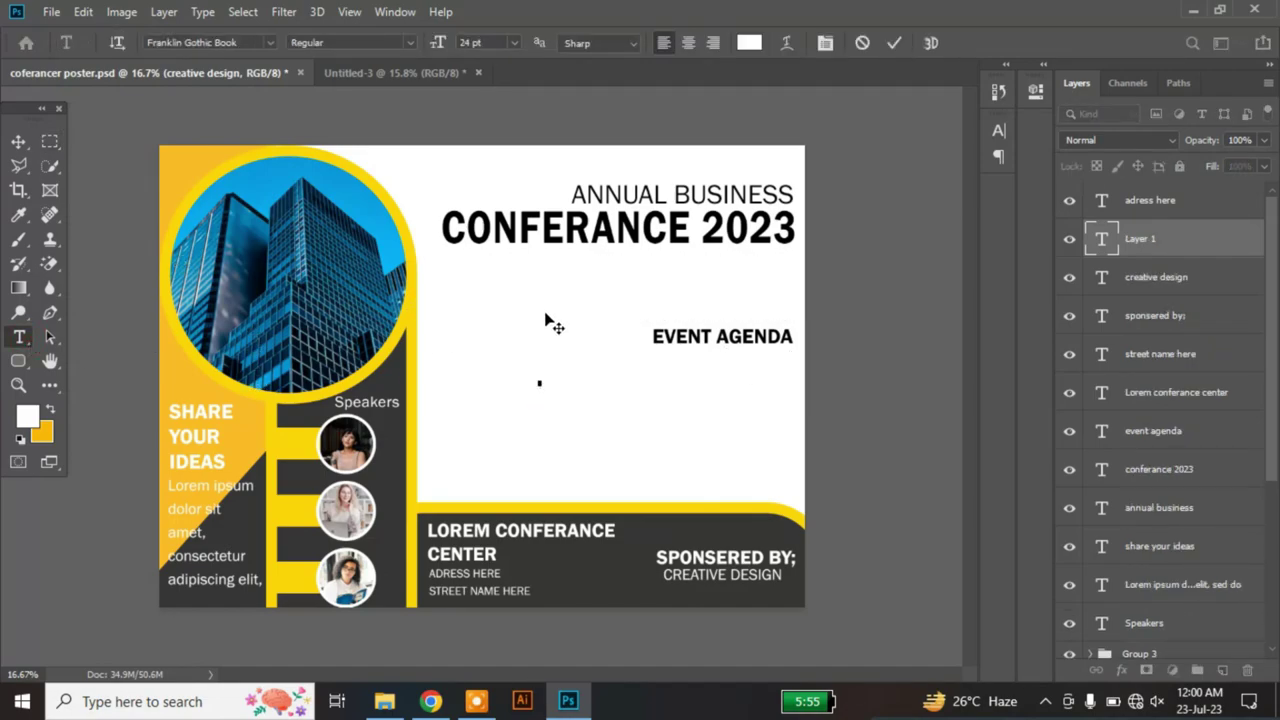
click(1155, 277)
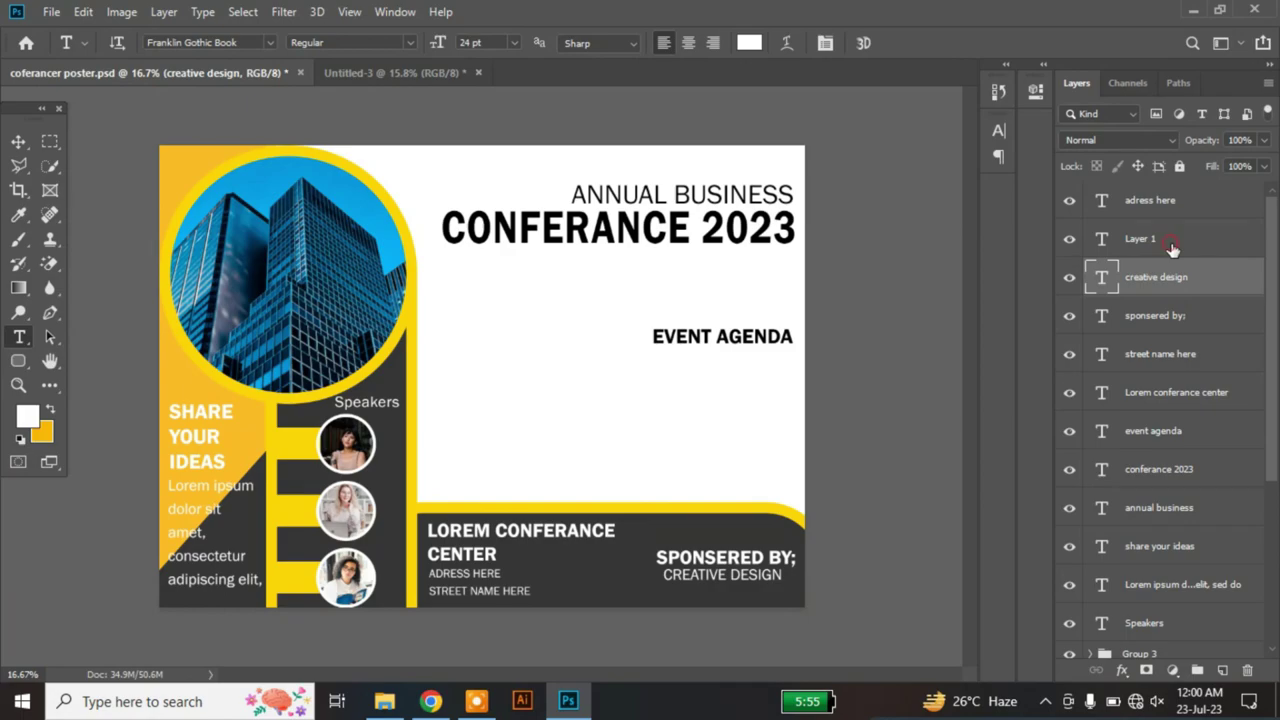
drag(430, 257, 793, 313)
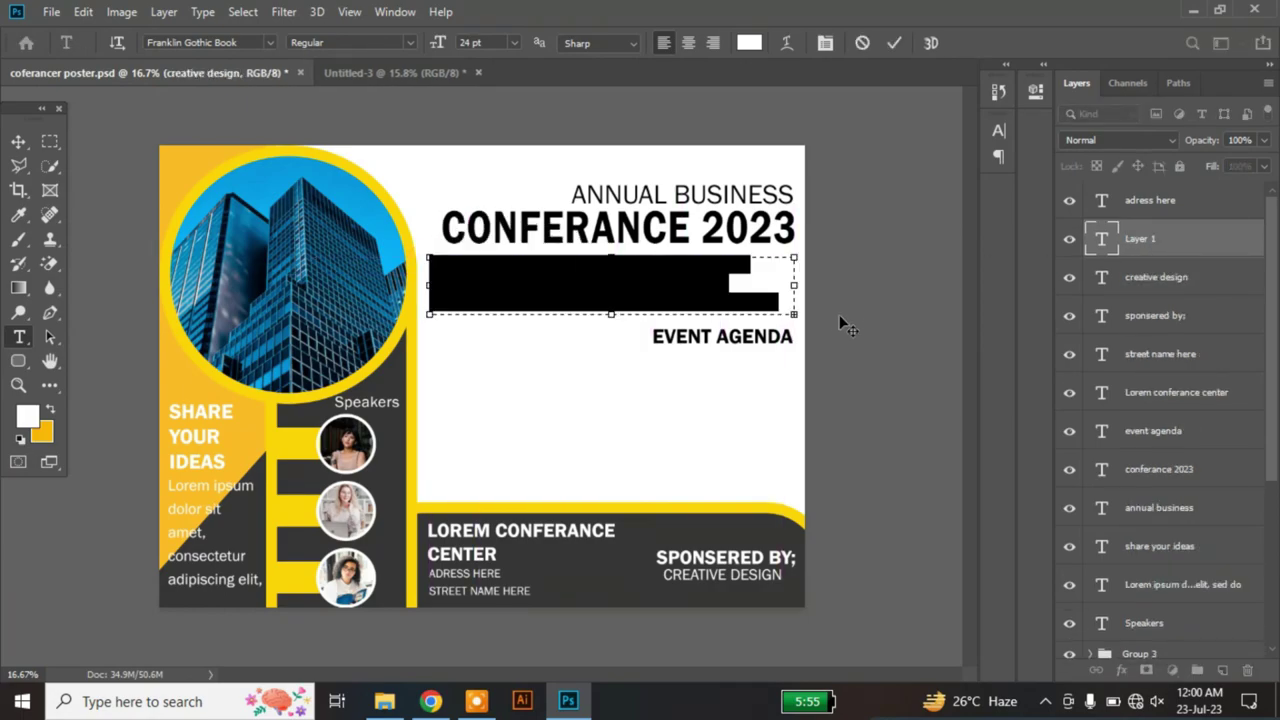
Step: Set the paragraph text to black #000000 at 18 pt and commit it
click(998, 130)
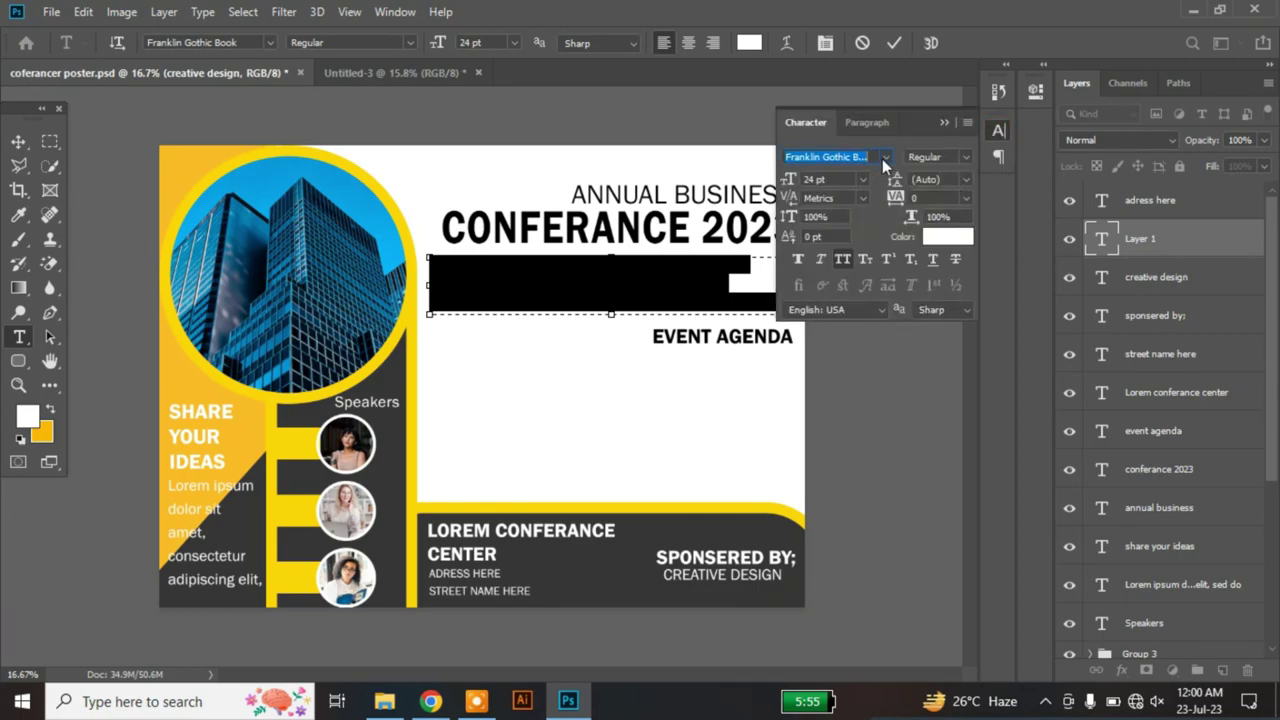
click(942, 237)
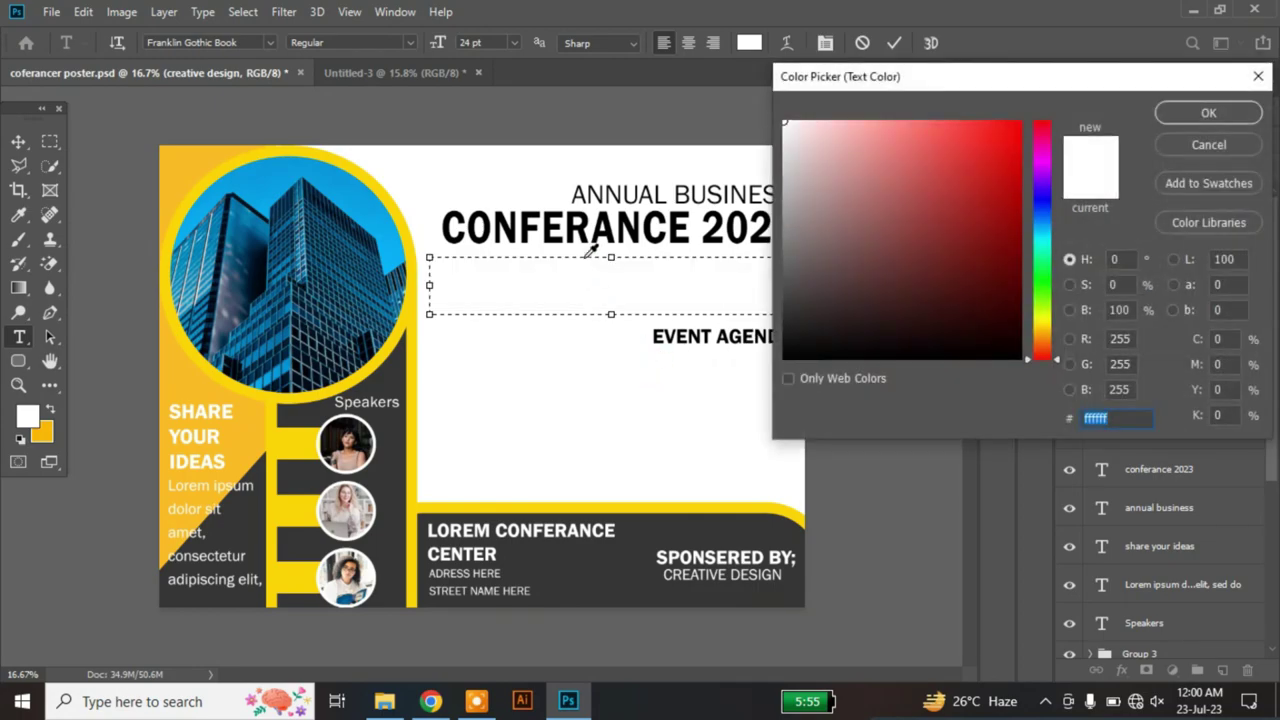
text(000000)
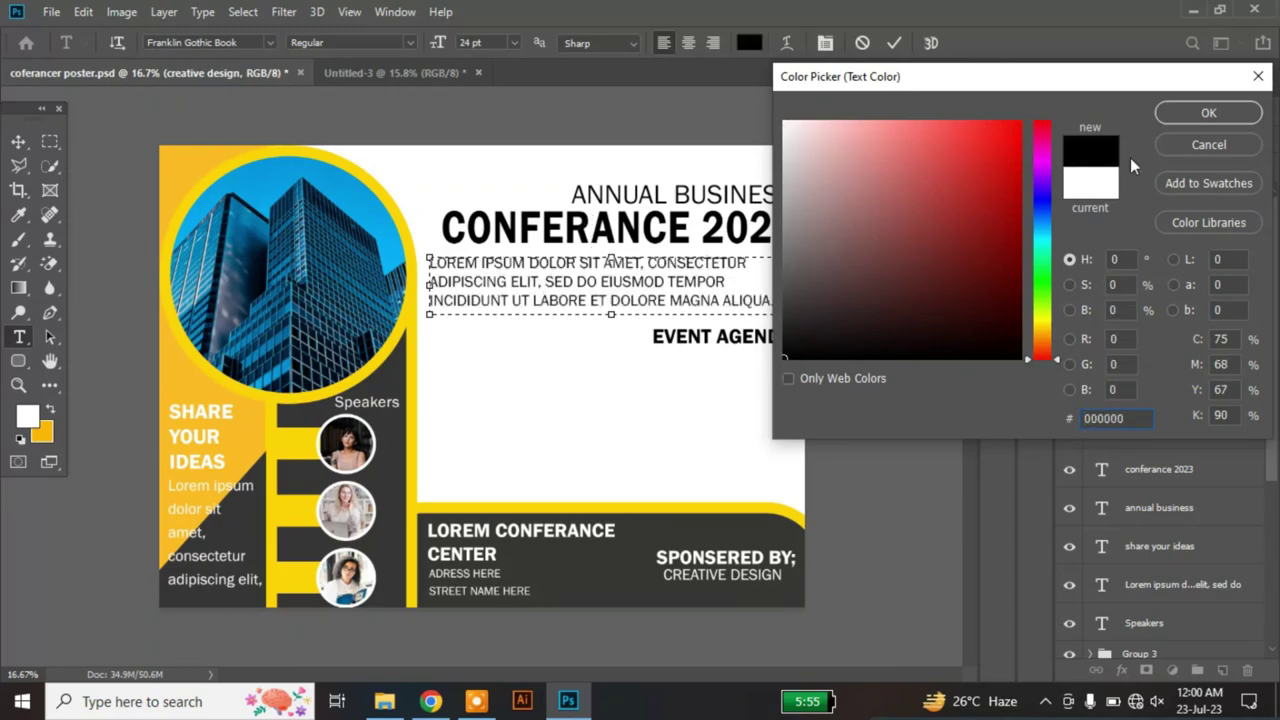
click(1208, 113)
click(860, 180)
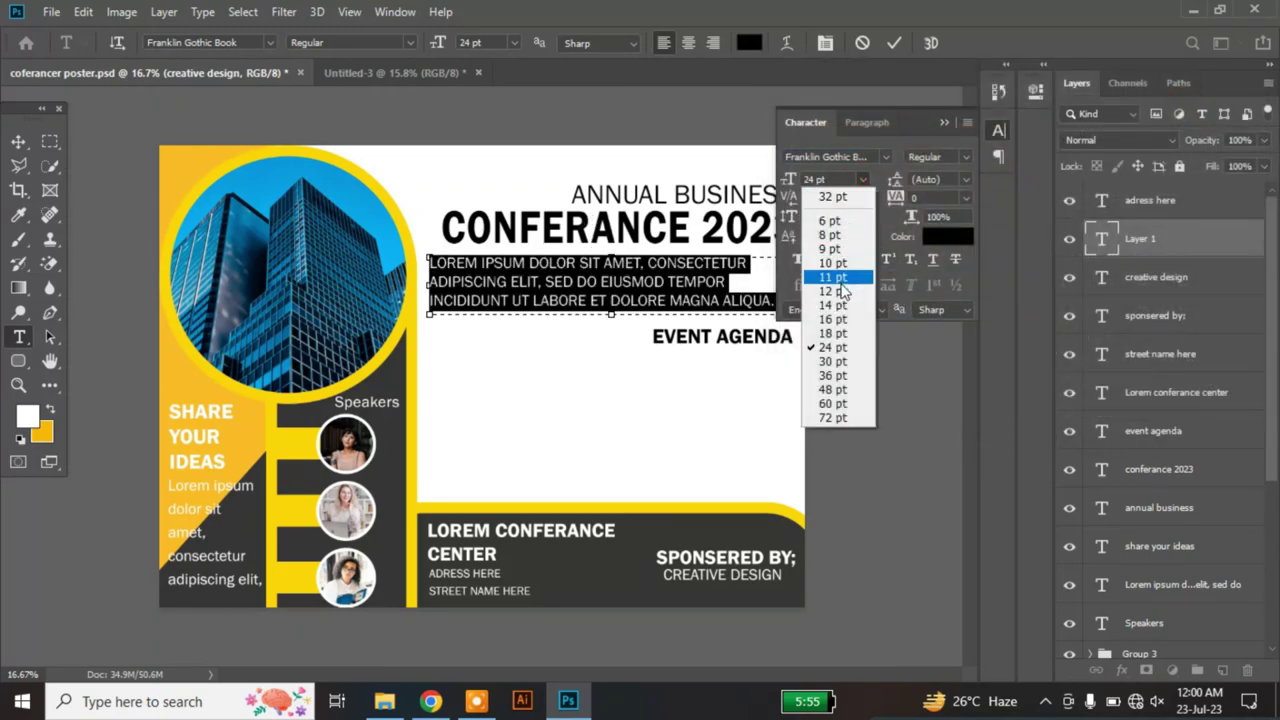
click(832, 328)
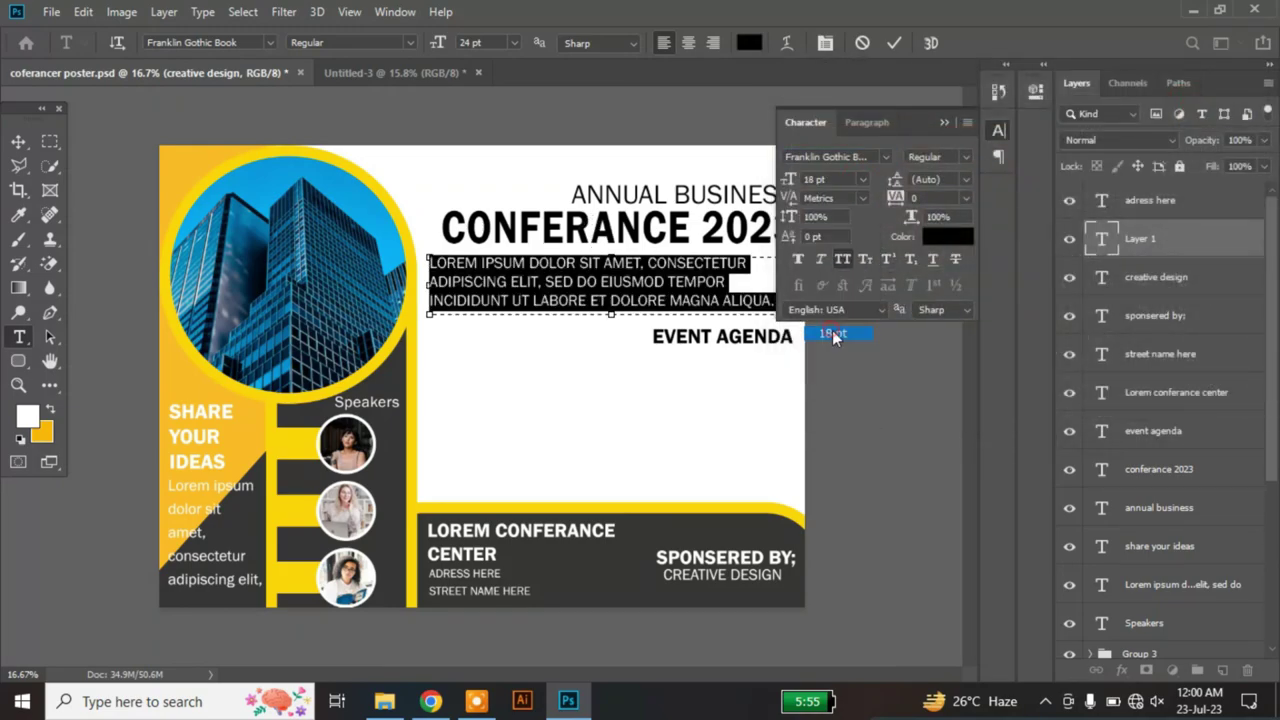
click(944, 123)
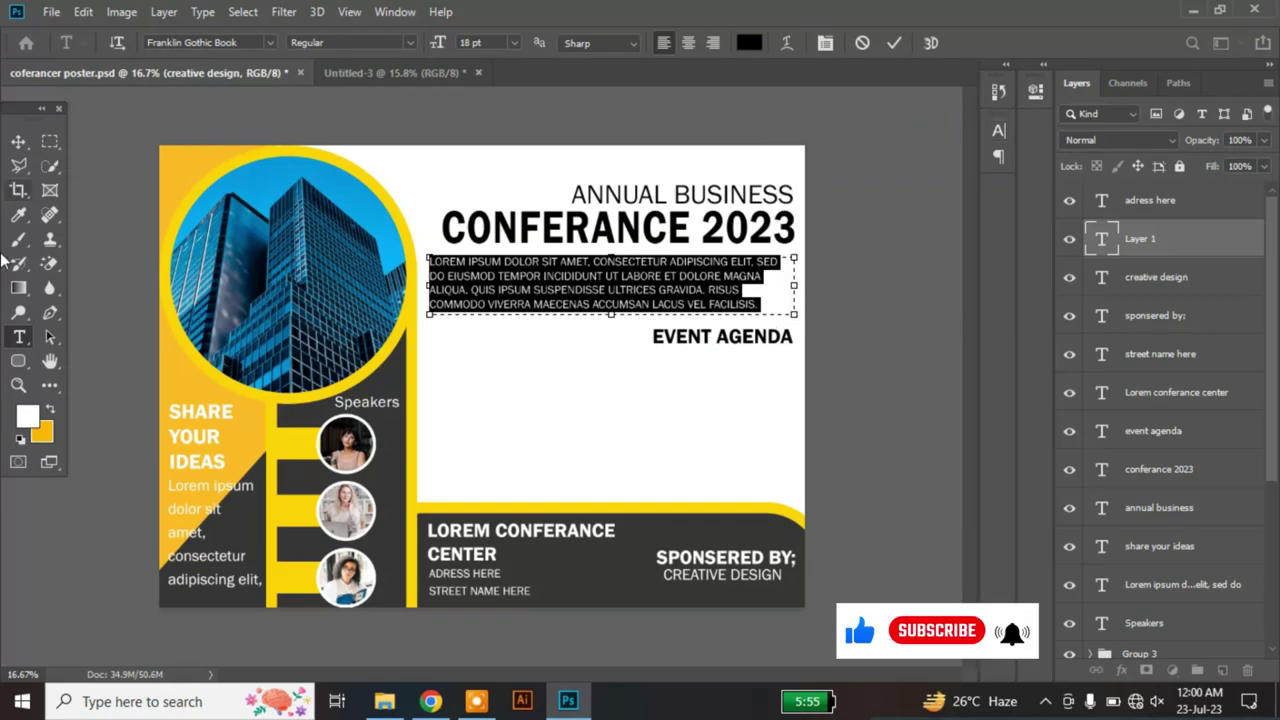
click(18, 141)
Step: Draw a text box beneath EVENT AGENDA, reverting a trial Arial Rounded MT font to Franklin Gothic Book
click(18, 336)
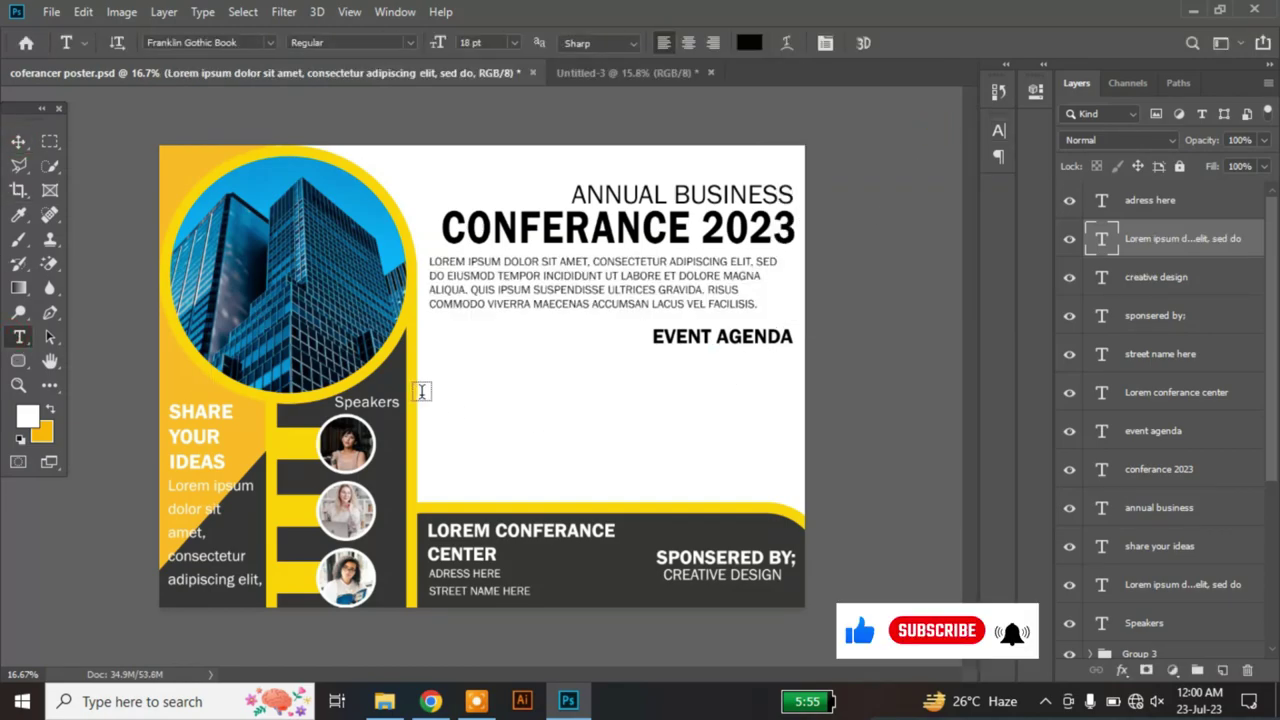
drag(429, 258, 776, 484)
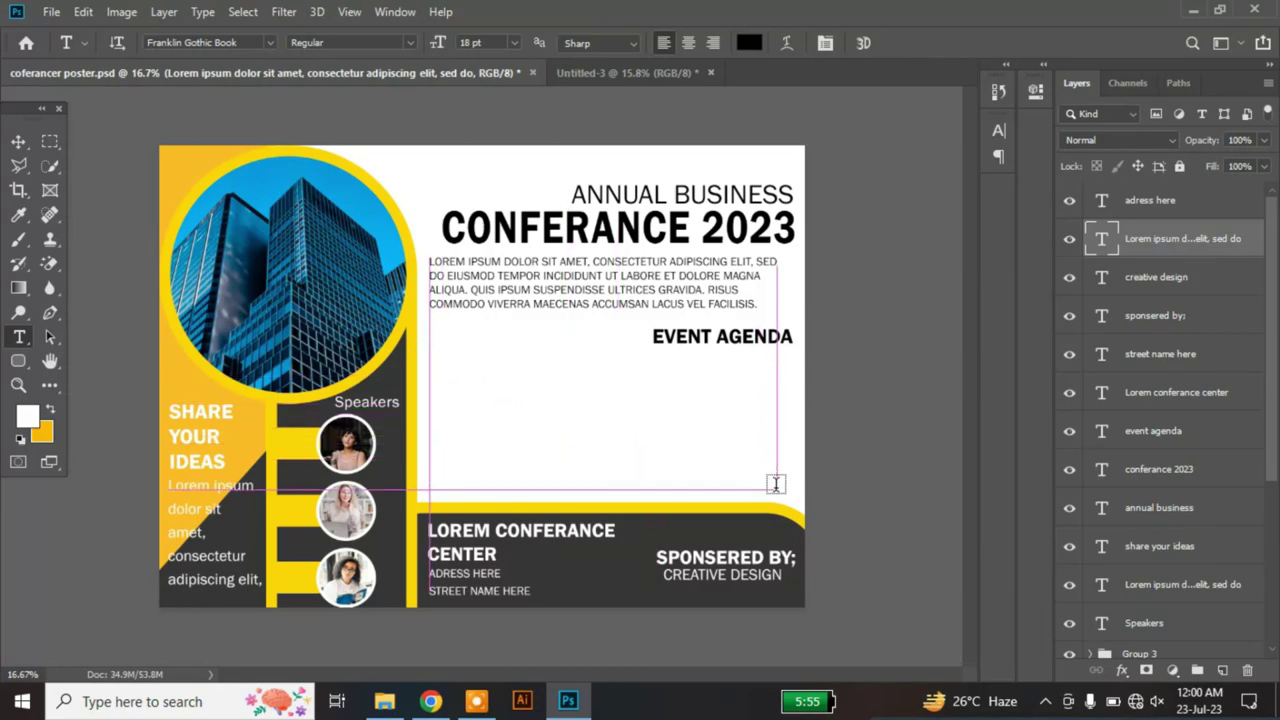
click(1003, 136)
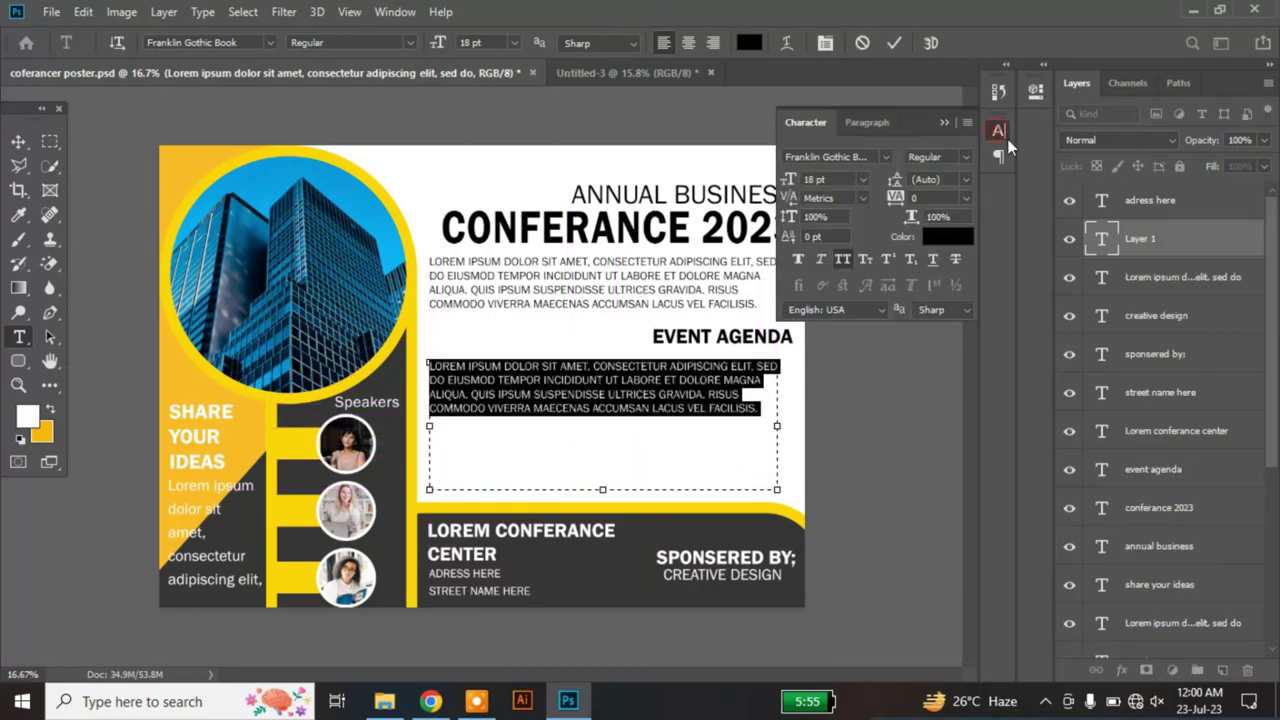
click(885, 157)
click(752, 130)
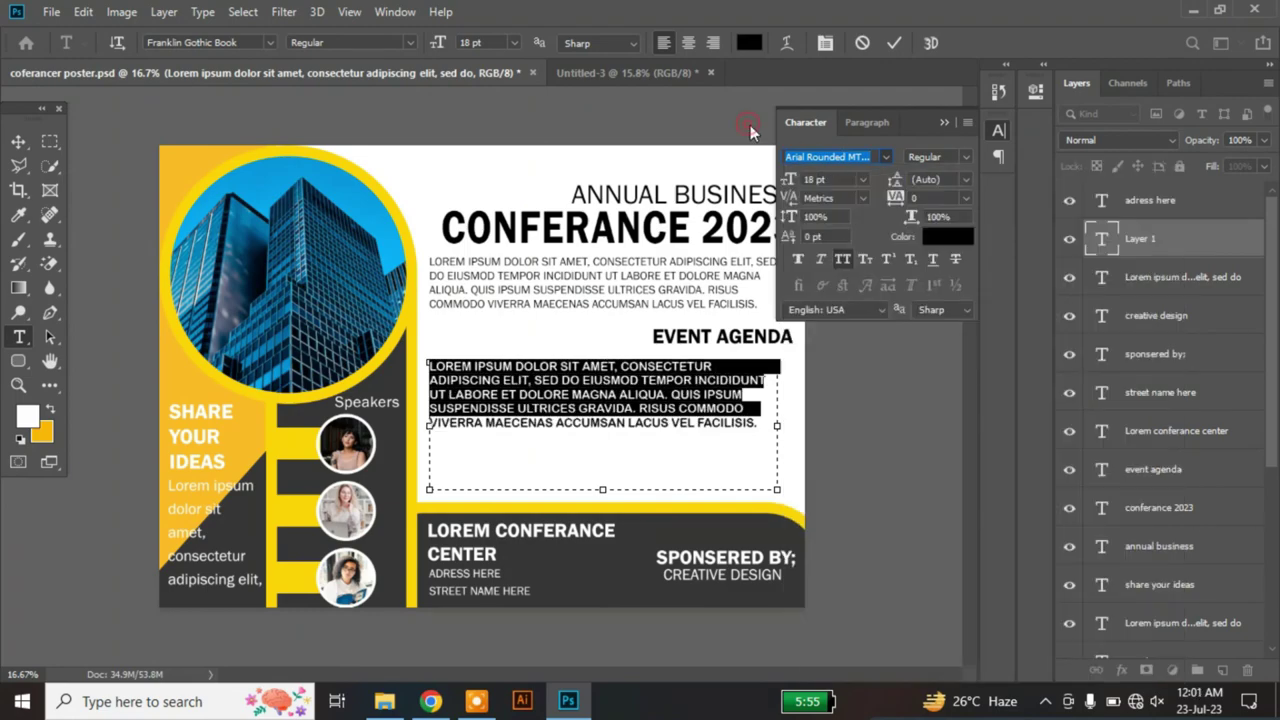
key(ctrl+z)
Step: Give the agenda paragraph 48 pt leading and right alignment, then commit and reposition it
click(961, 184)
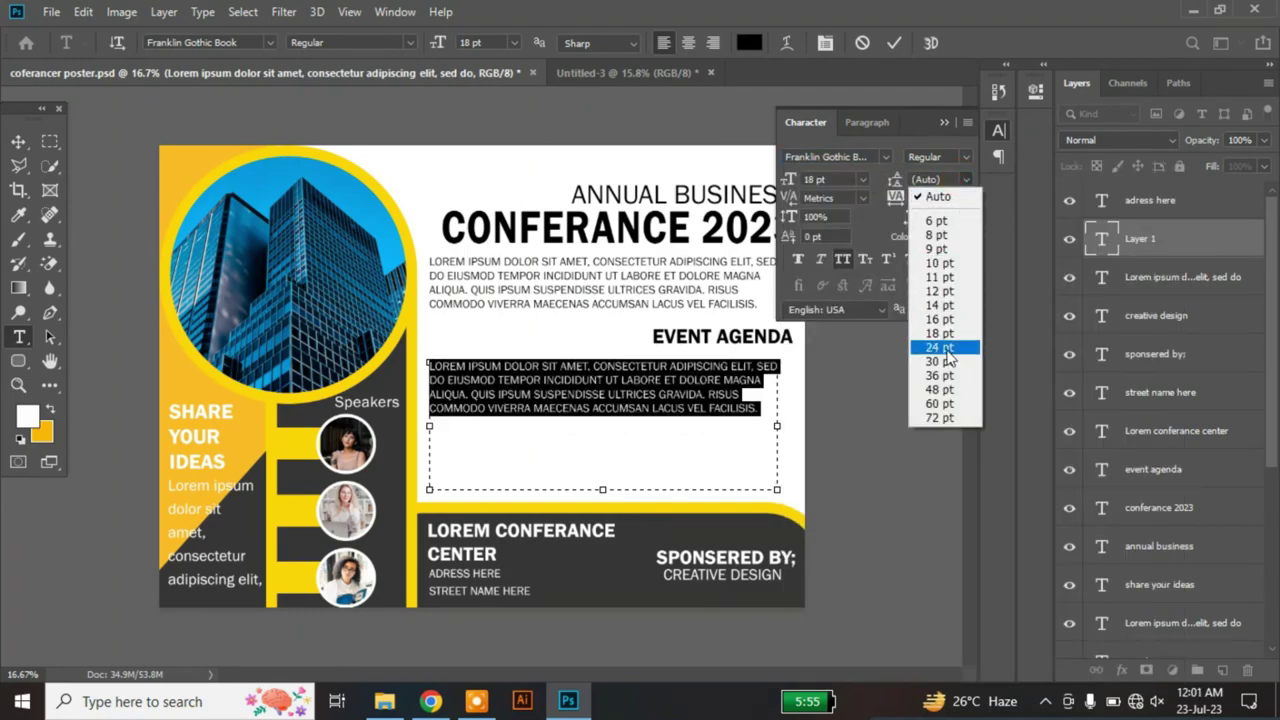
click(942, 384)
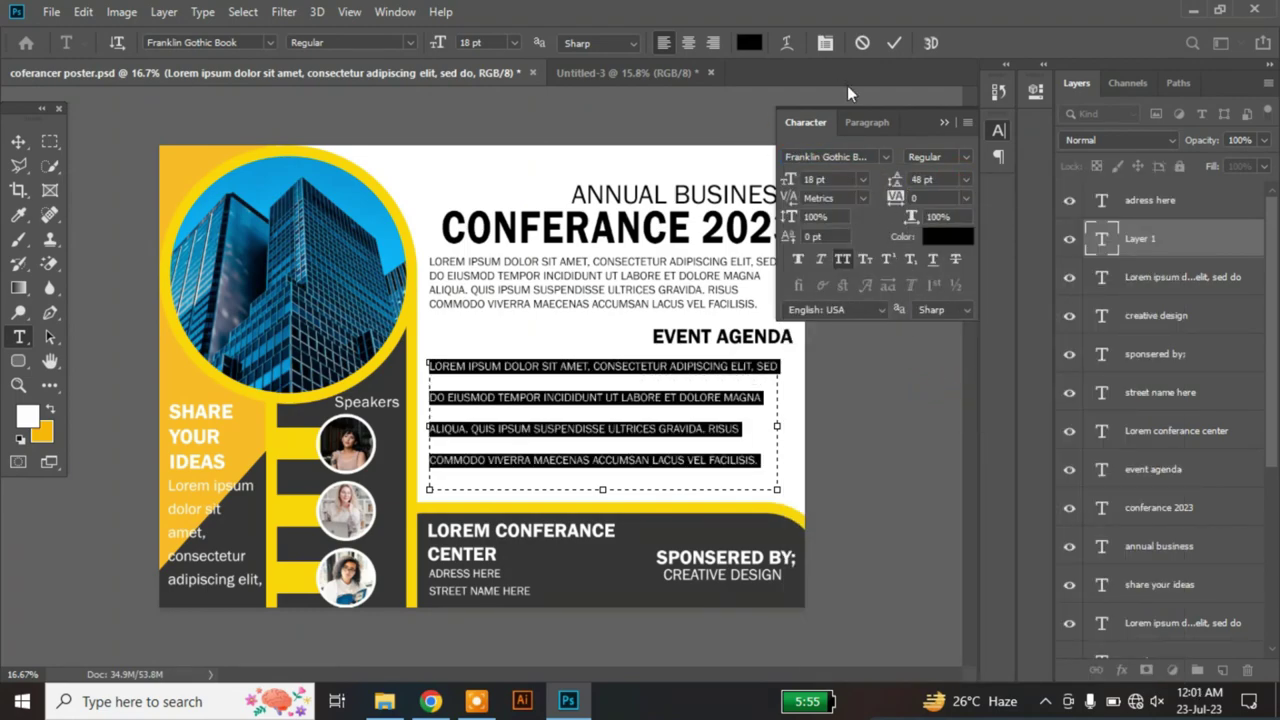
click(866, 122)
click(845, 156)
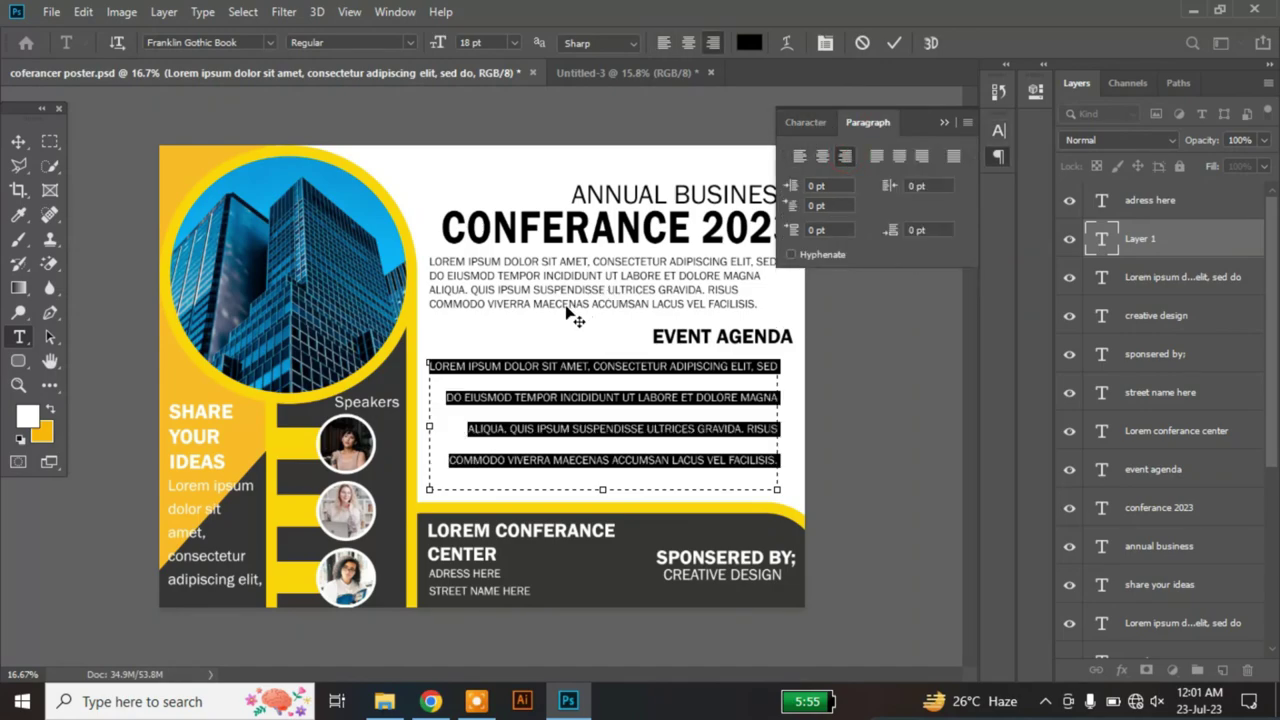
key(ctrl+Return)
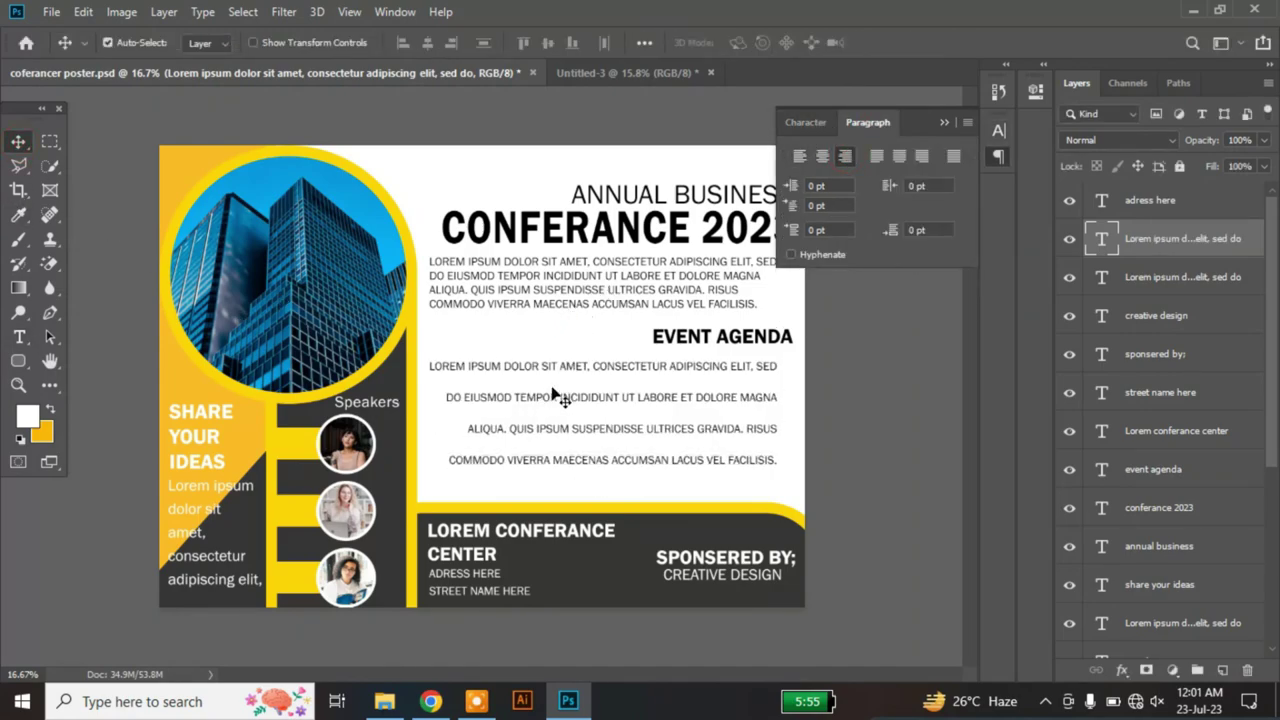
drag(576, 368, 570, 371)
Step: Reposition the agenda paragraph, upper Lorem paragraph, CONFERANCE 2023 headline and ANNUAL BUSINESS line
click(944, 122)
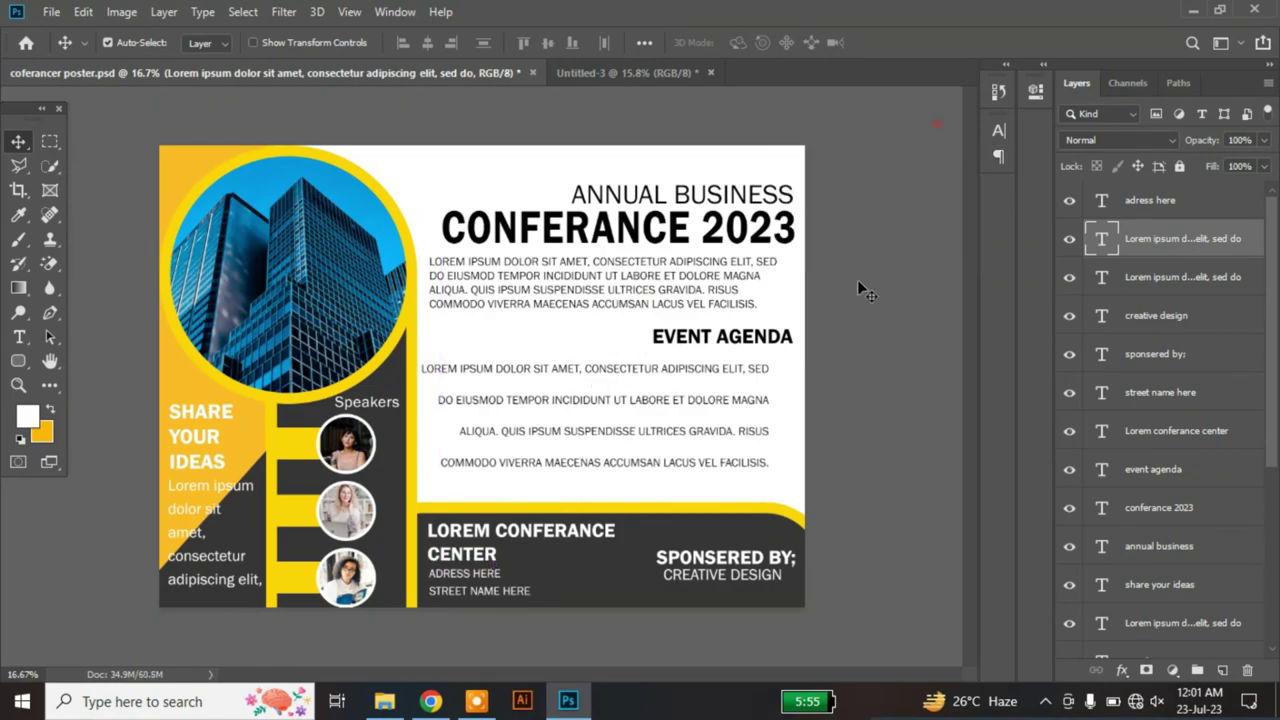
mouse_move(724, 370)
mouse_down()
mouse_move(720, 386)
mouse_move(736, 354)
mouse_move(727, 363)
mouse_up()
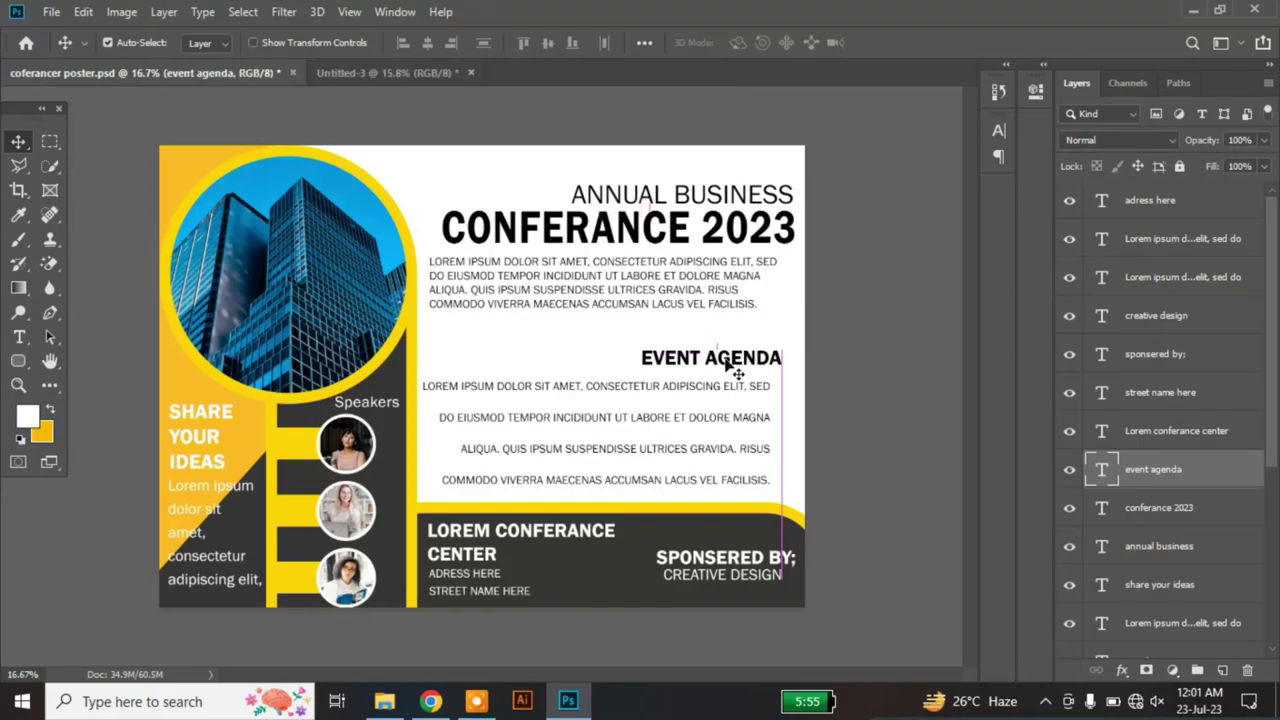
drag(680, 297, 677, 309)
mouse_move(657, 229)
mouse_down()
mouse_move(648, 236)
mouse_move(660, 212)
mouse_move(647, 194)
mouse_up()
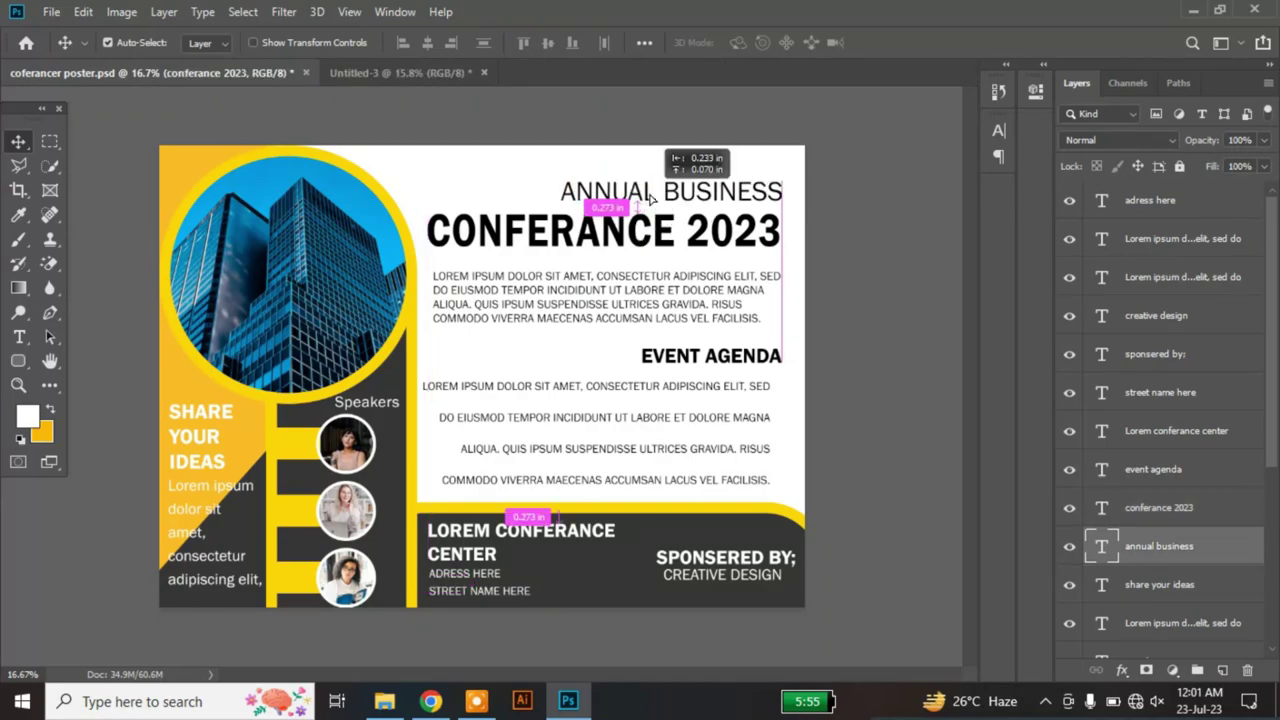
click(634, 234)
Step: Scale CONFERANCE 2023 about 104% to 75.61 pt, then move the intro paragraph and EVENT AGENDA up
key(ctrl+t)
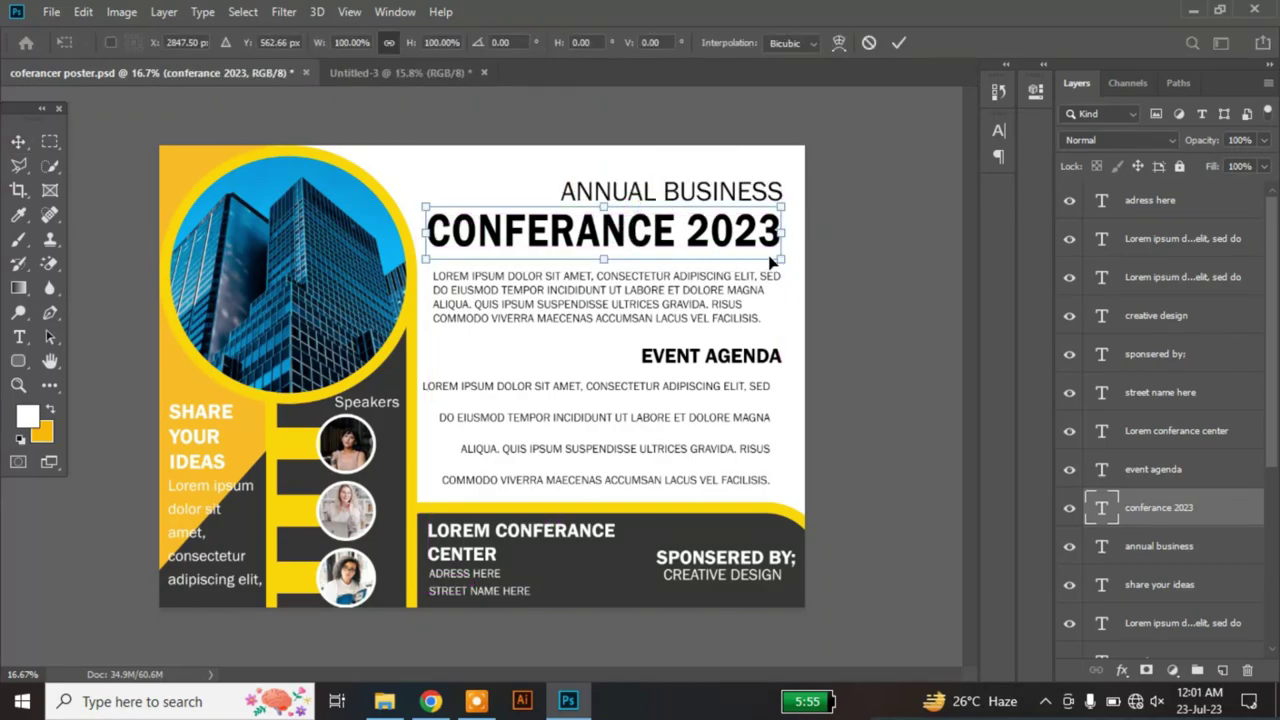
drag(781, 262, 797, 273)
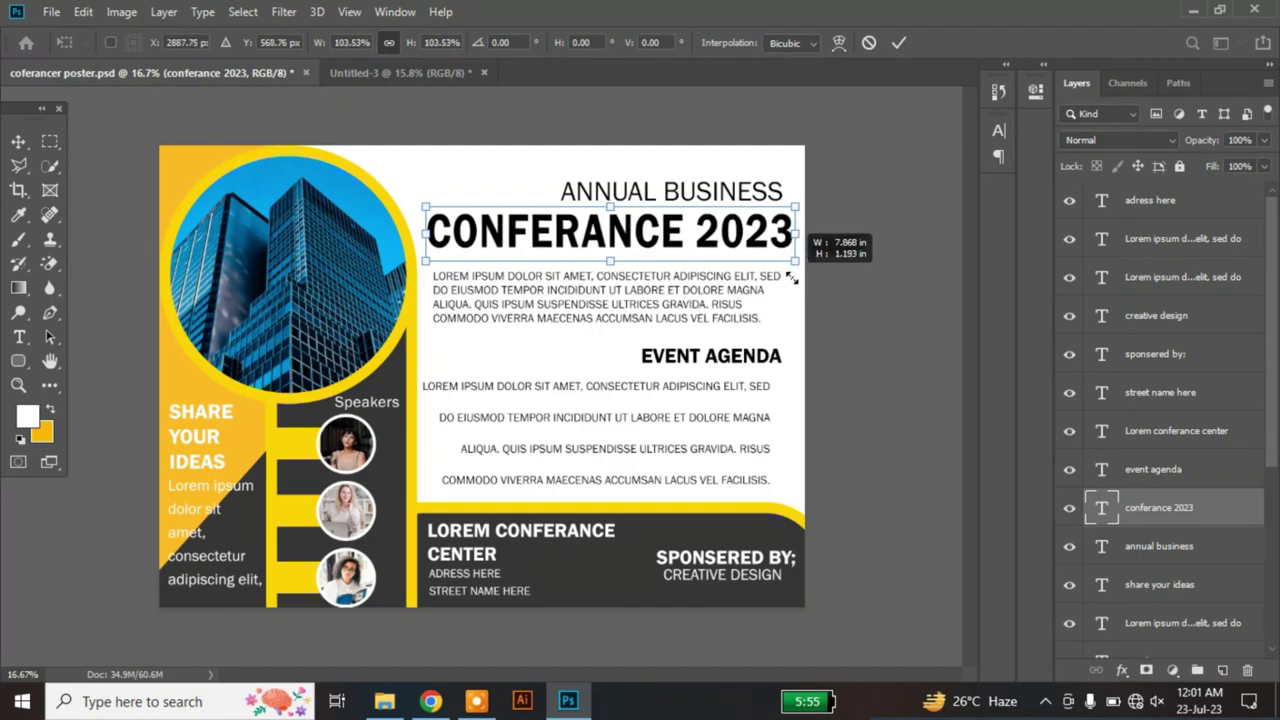
key(Return)
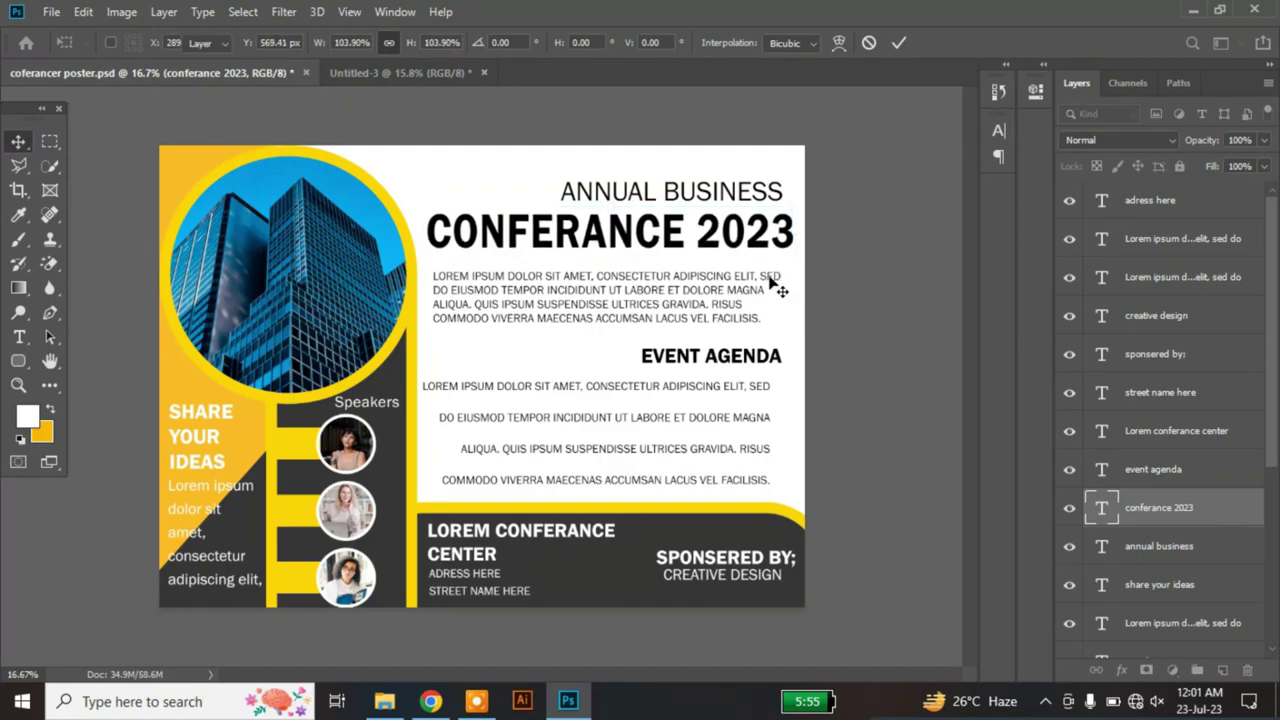
drag(686, 284, 686, 270)
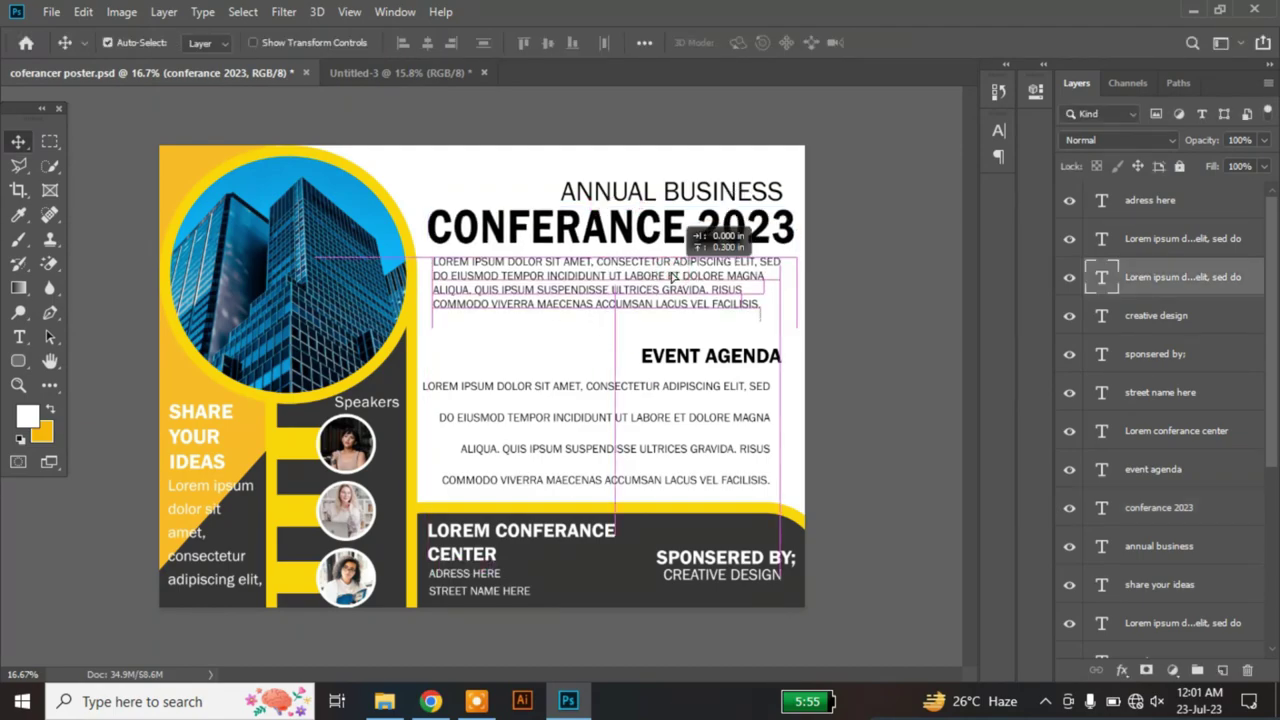
drag(691, 355, 681, 354)
click(757, 293)
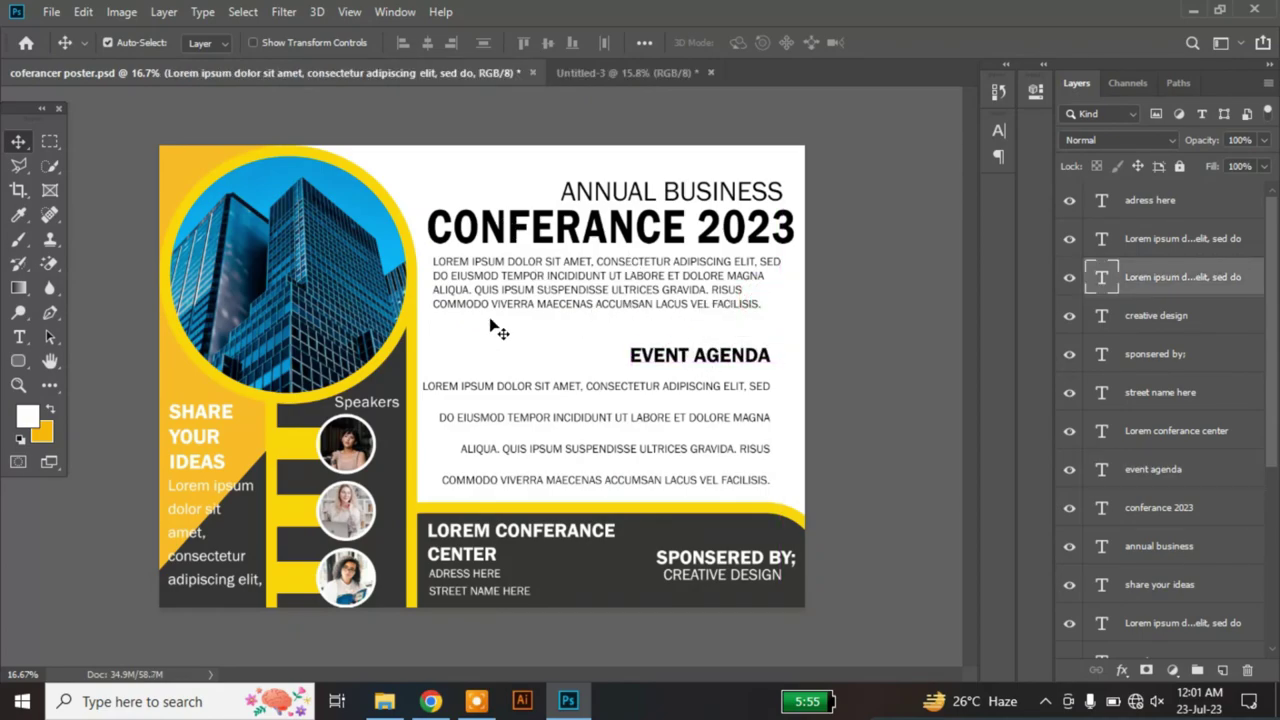
click(18, 337)
click(686, 221)
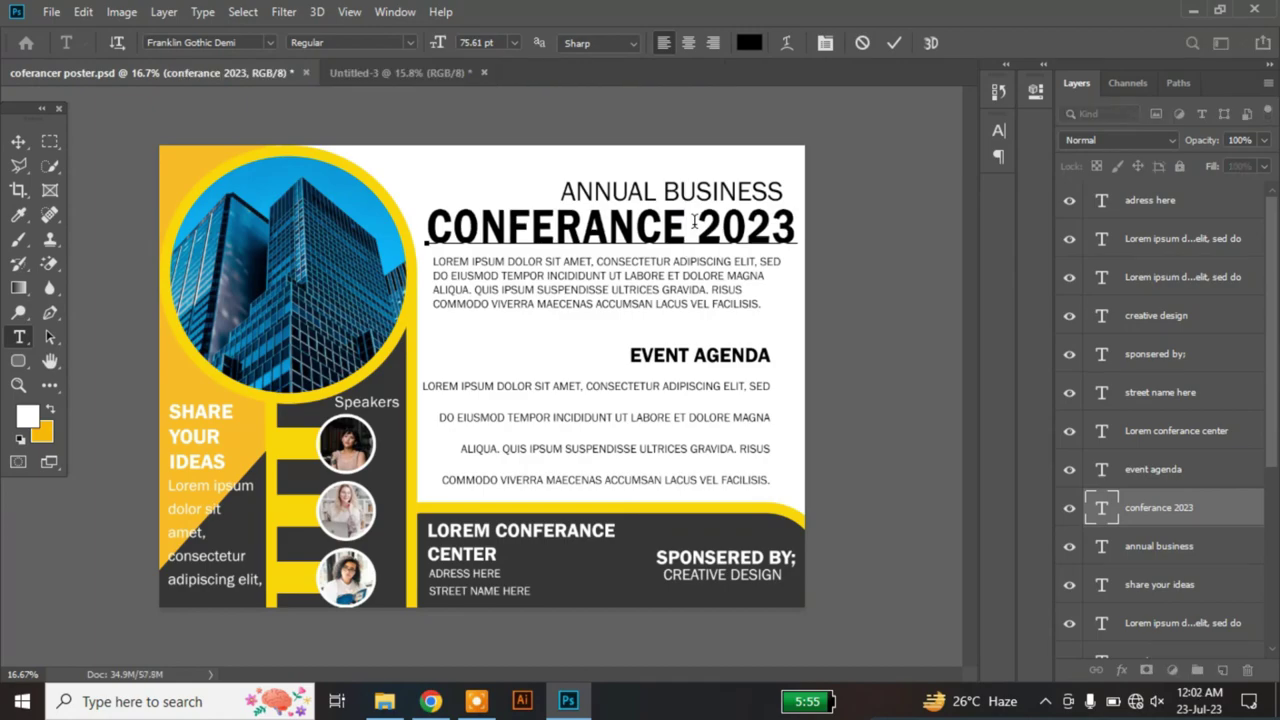
Step: Colour CONFERANCE yellow and 2023 dark grey in the headline
double_click(693, 221)
click(999, 131)
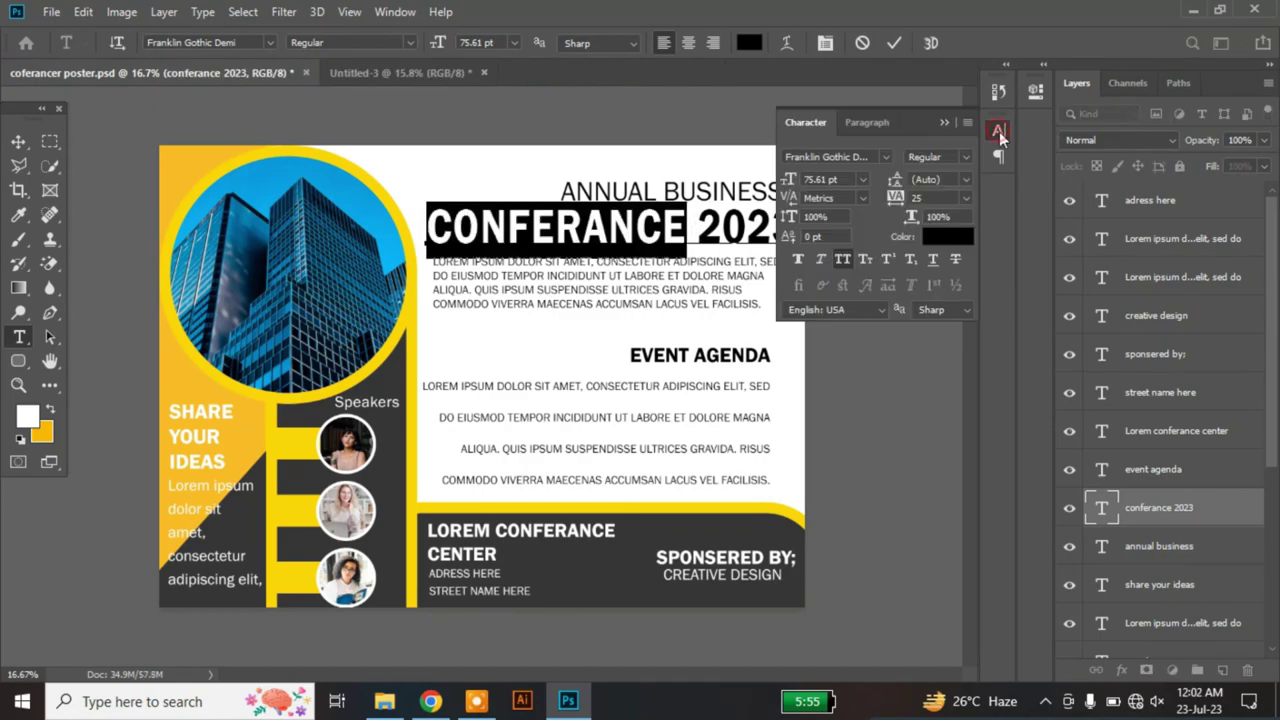
click(950, 241)
click(414, 356)
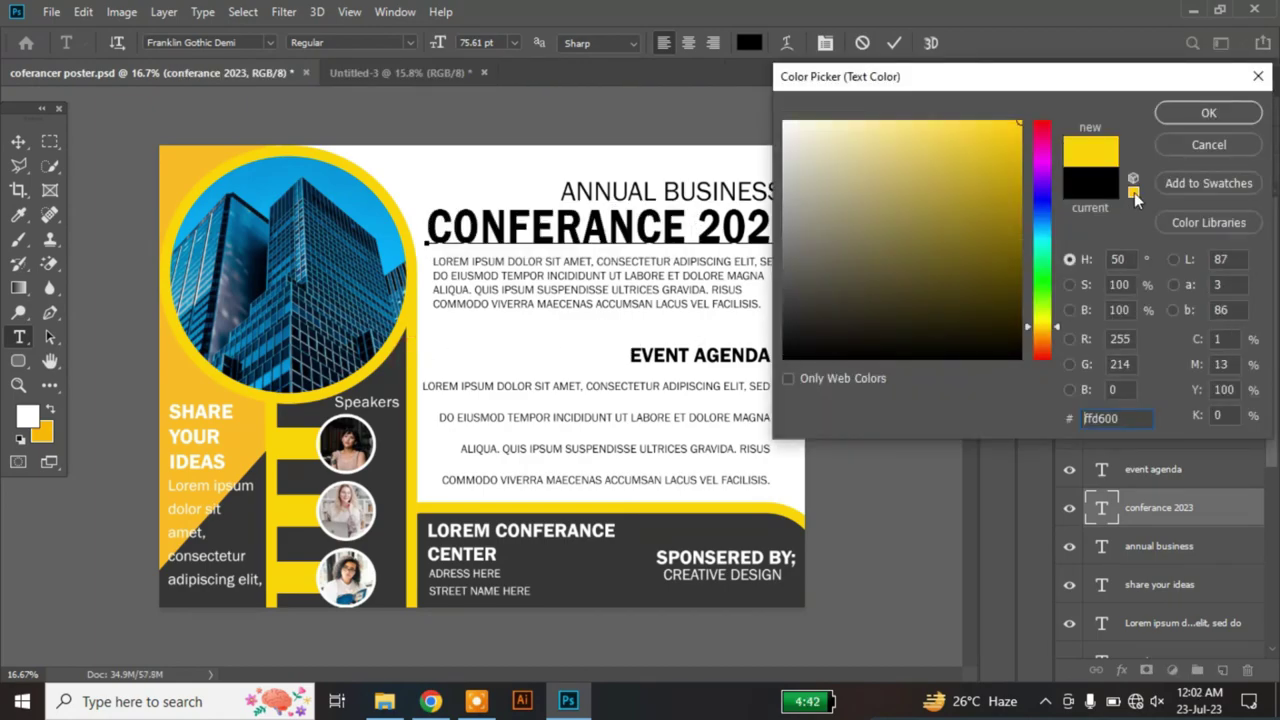
click(1207, 115)
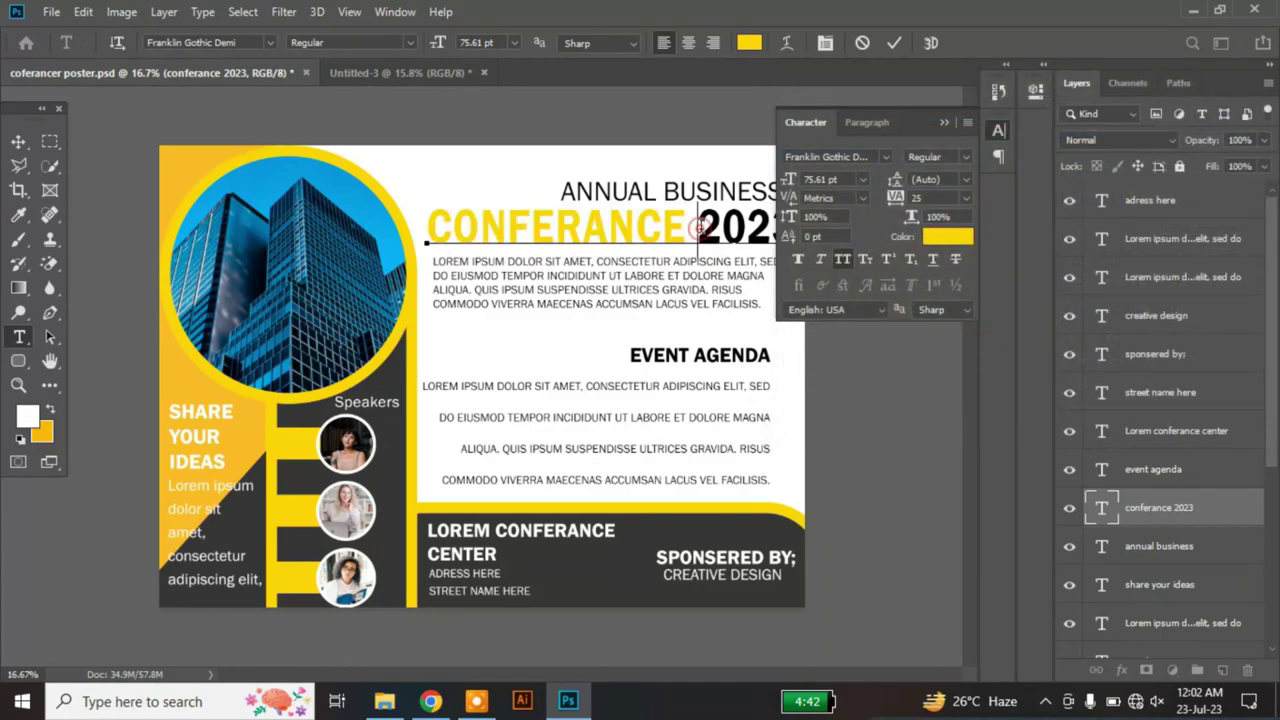
drag(686, 222, 778, 226)
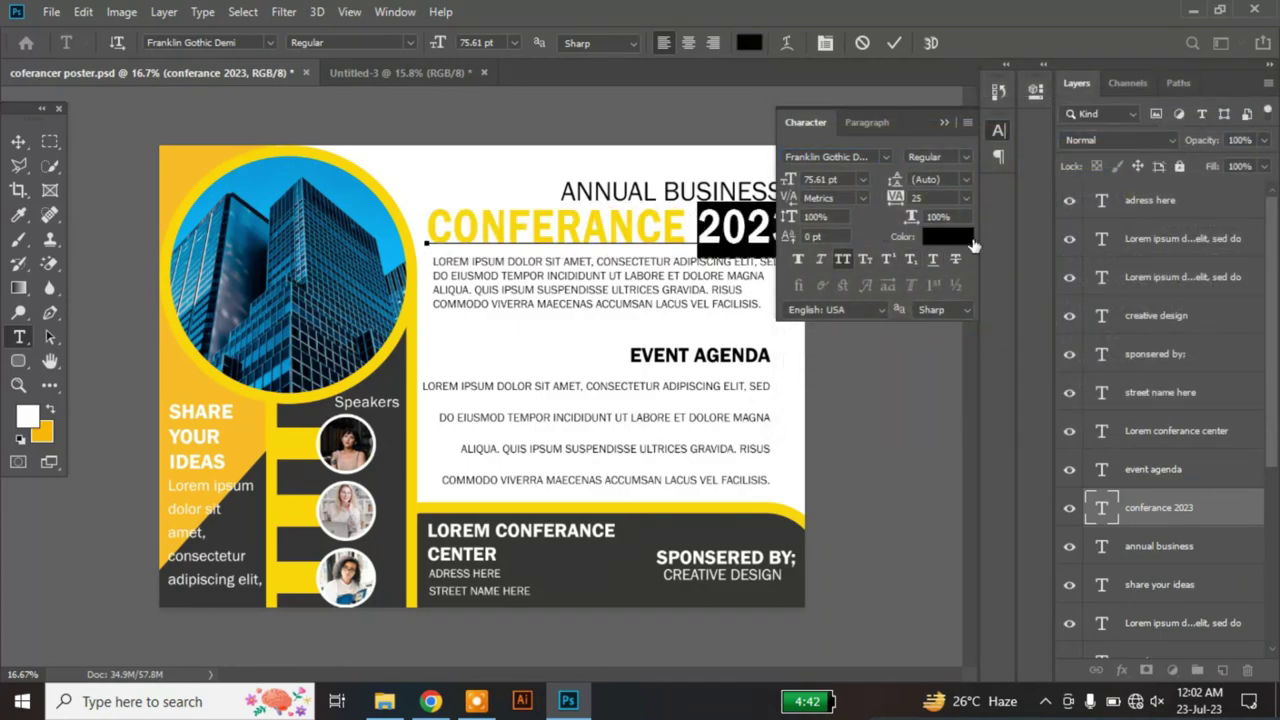
click(950, 237)
click(1207, 108)
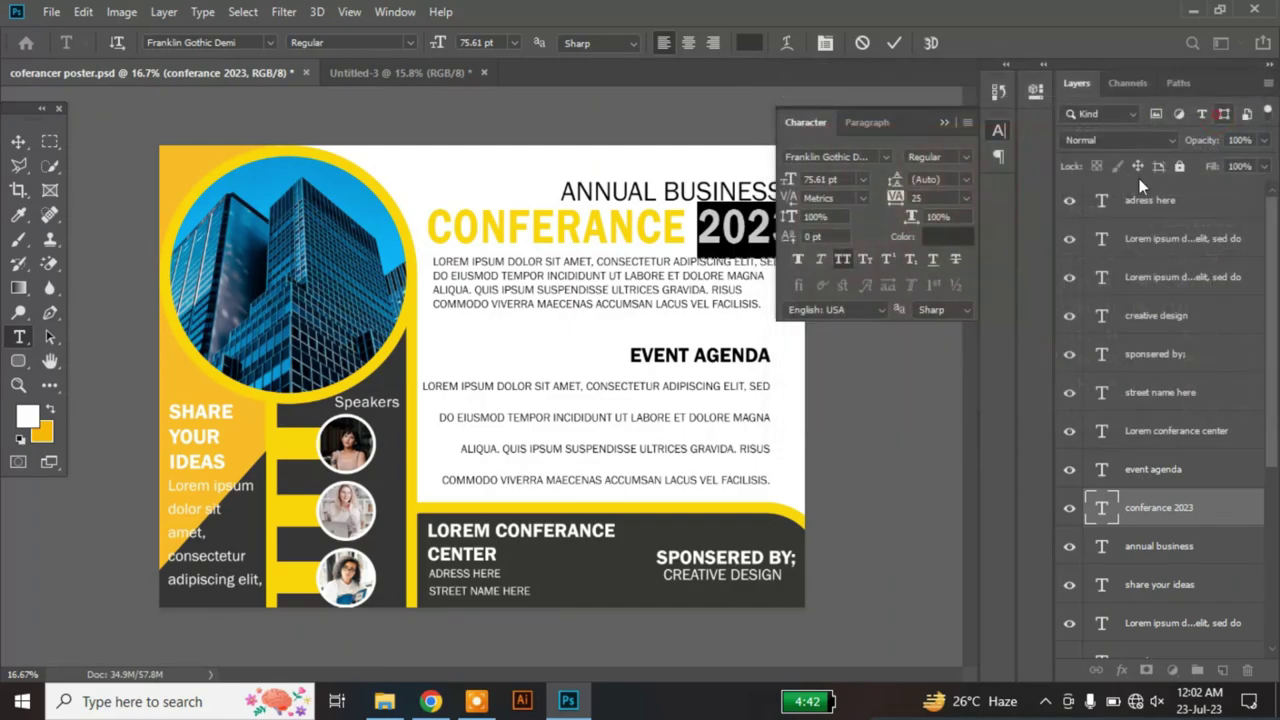
click(699, 364)
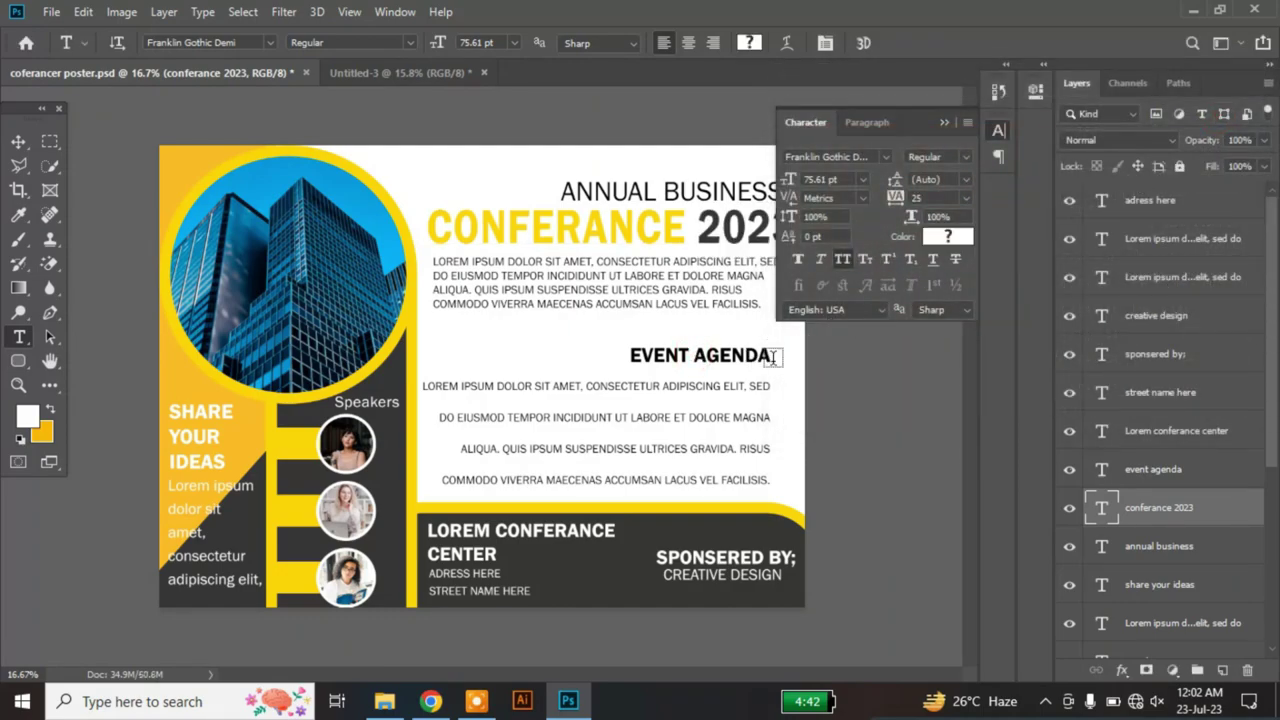
Step: Colour AGENDA yellow #ffd600 and EVENT dark grey #363636 in the agenda heading
click(699, 357)
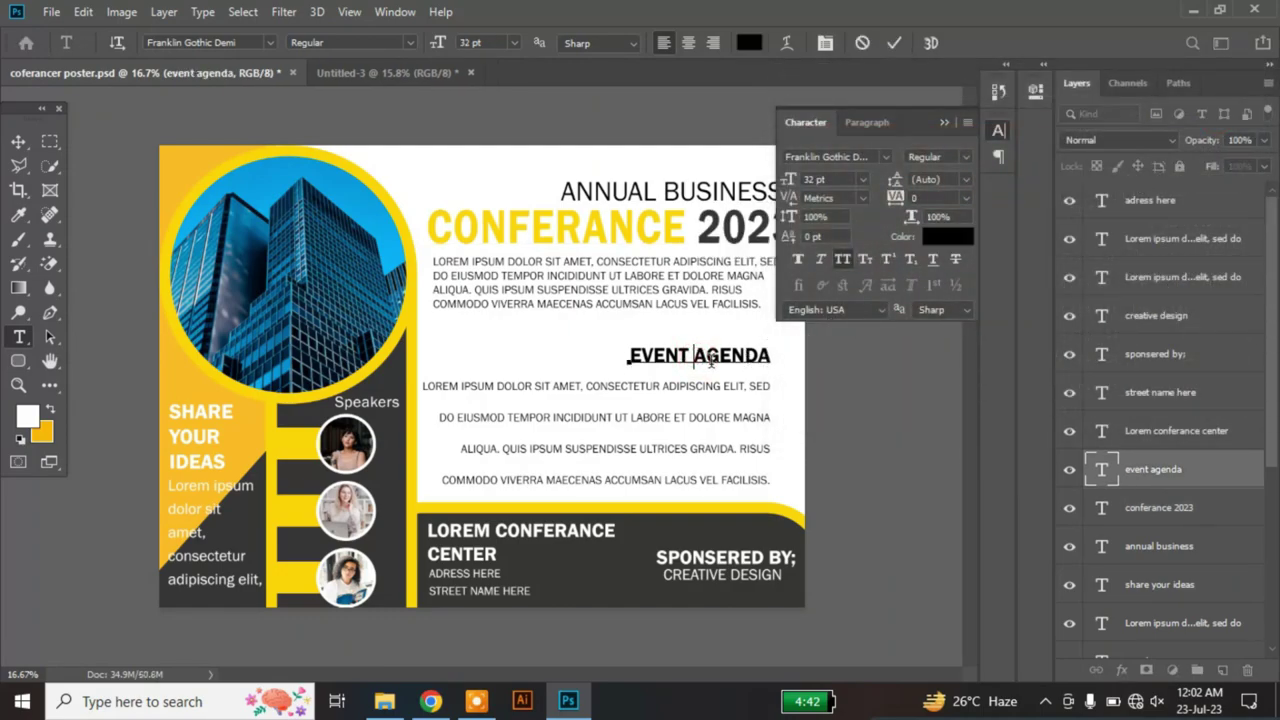
click(957, 237)
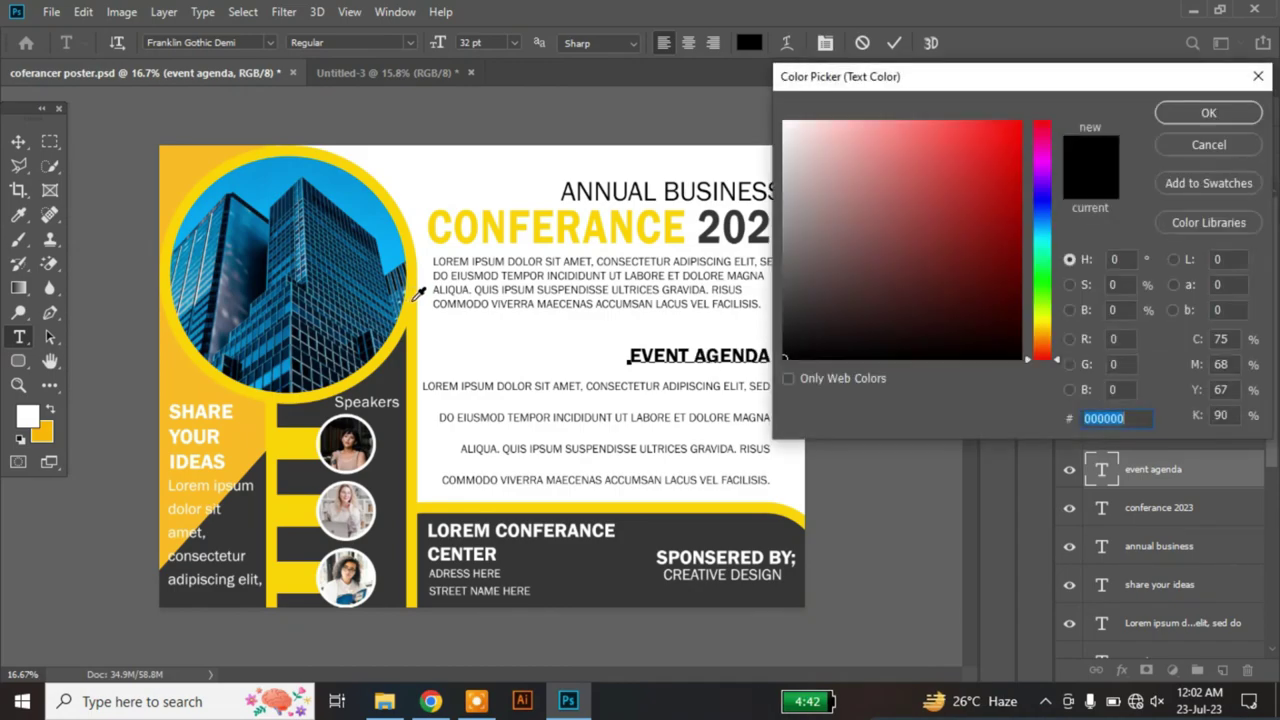
click(413, 300)
click(1210, 112)
click(699, 360)
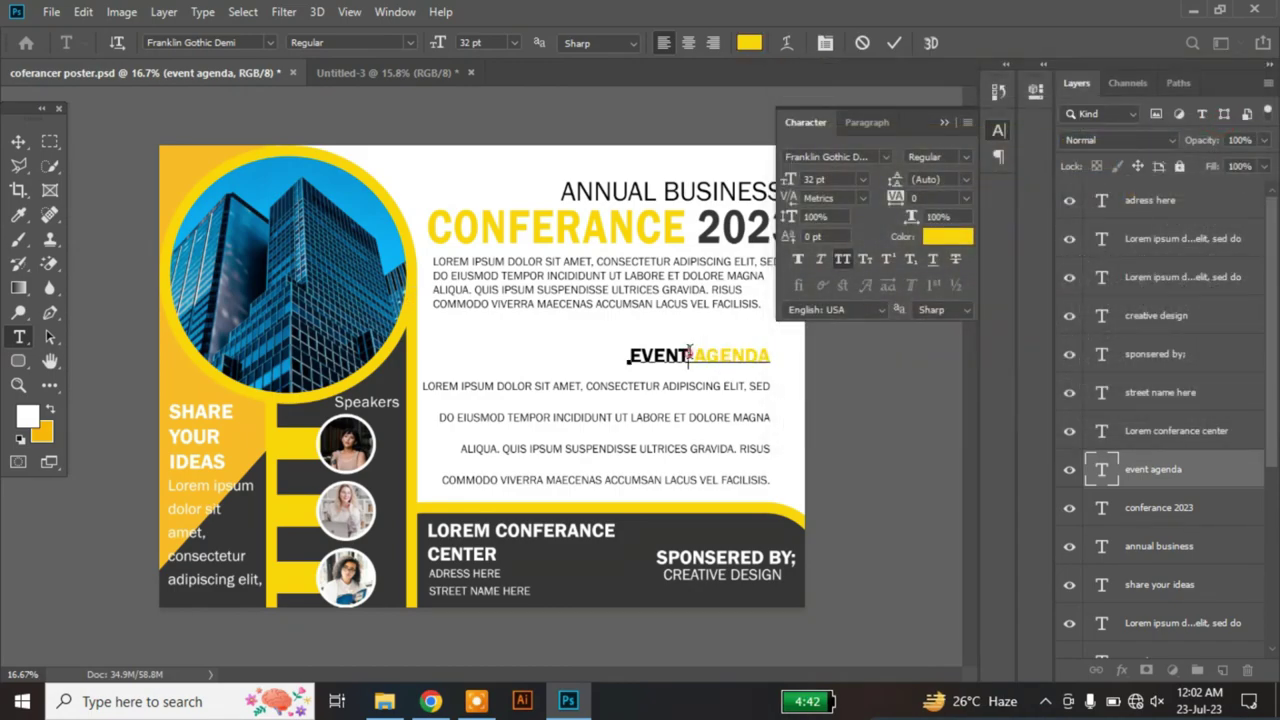
double_click(688, 357)
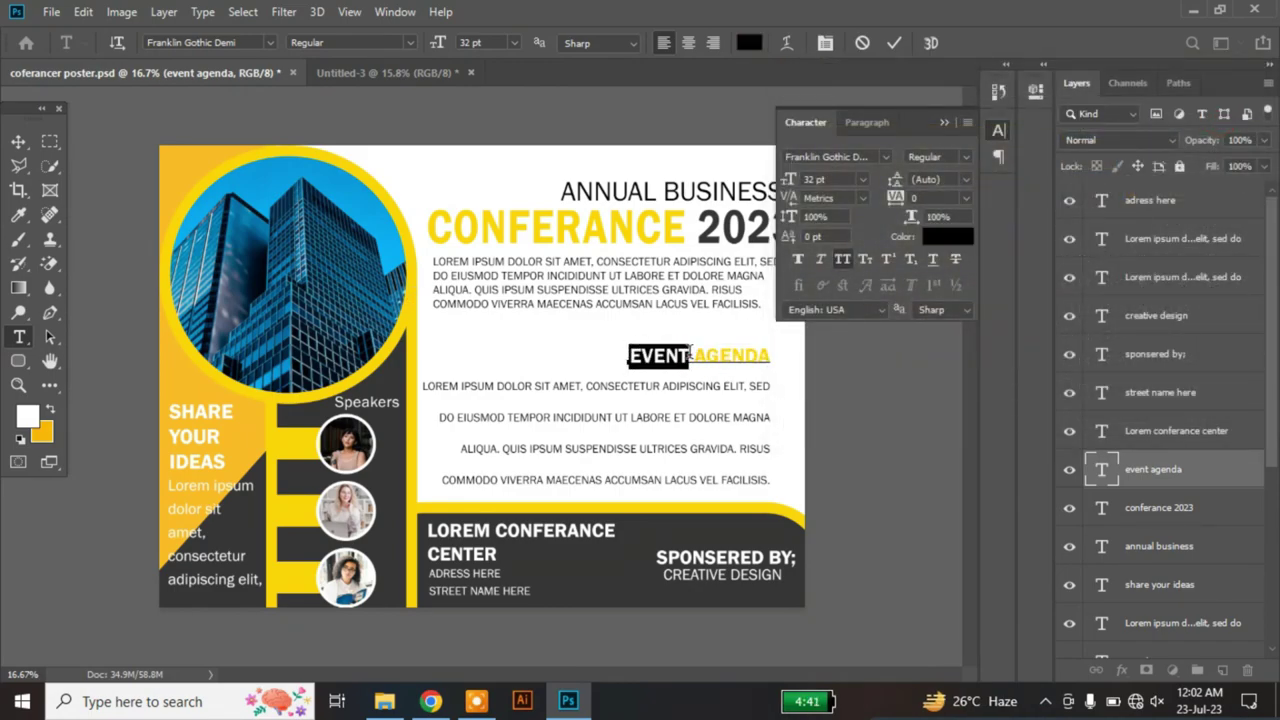
click(955, 237)
click(413, 300)
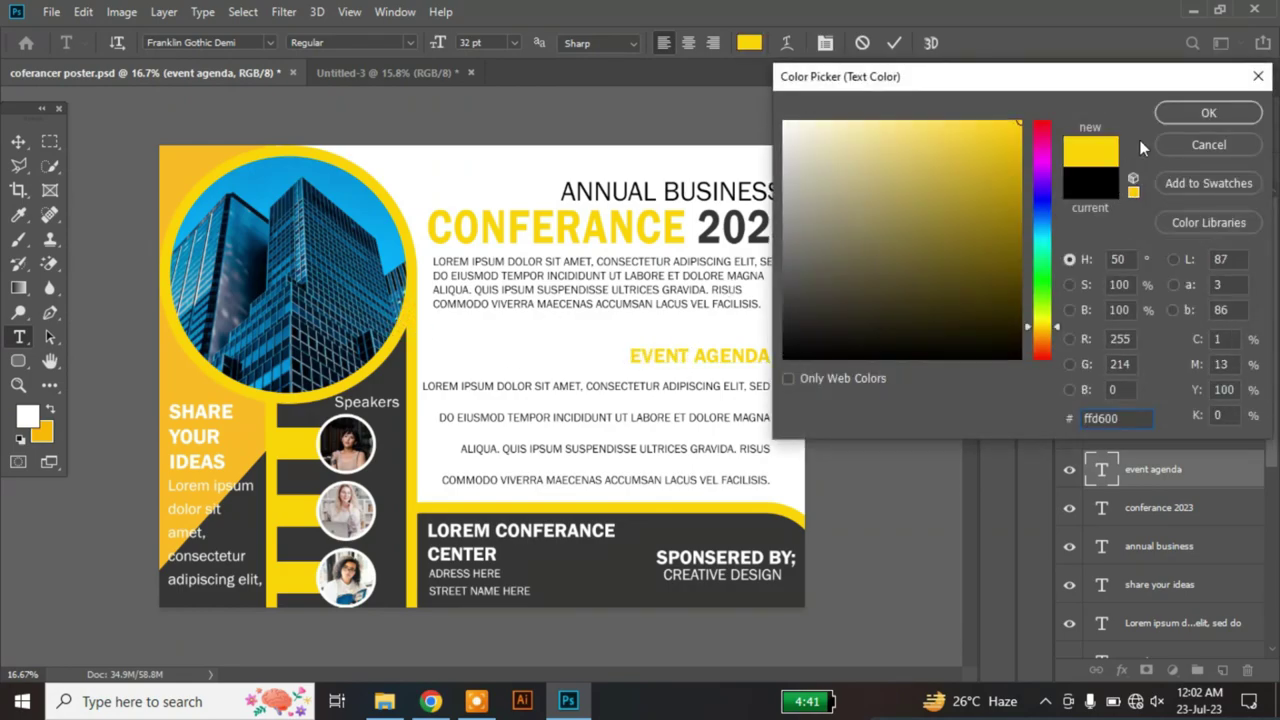
click(1180, 113)
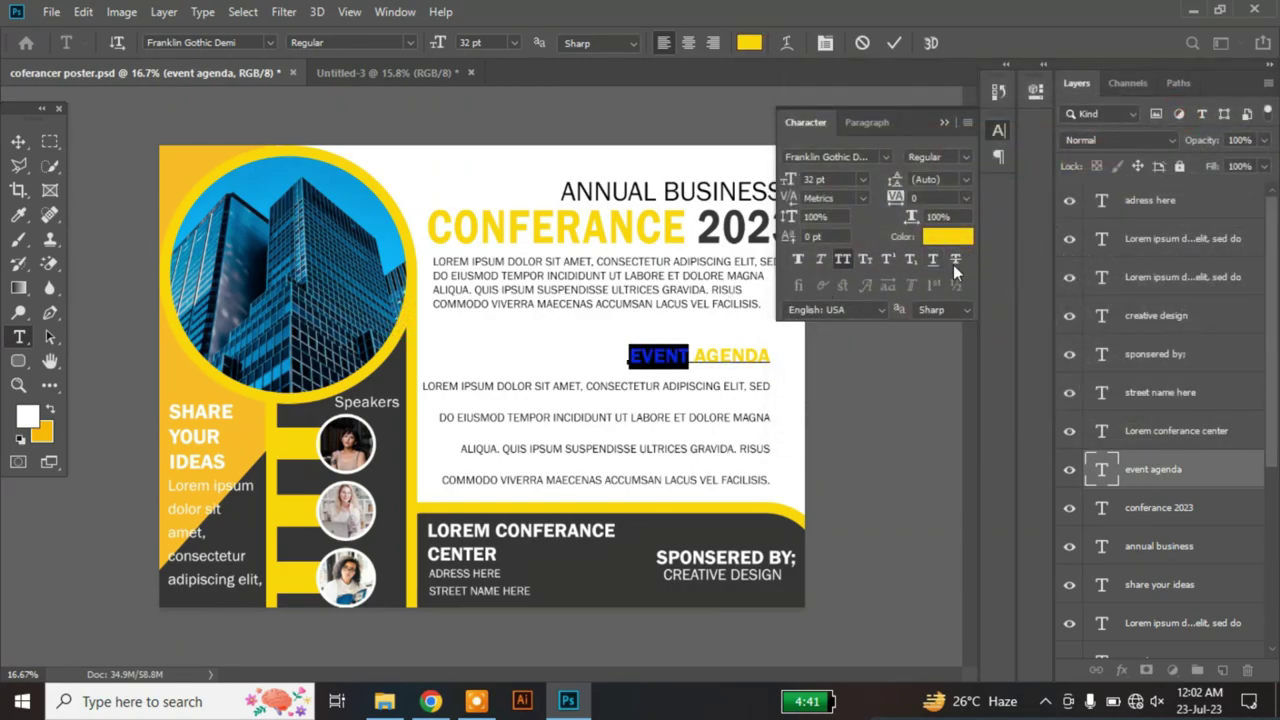
click(947, 237)
text(363636)
key(Return)
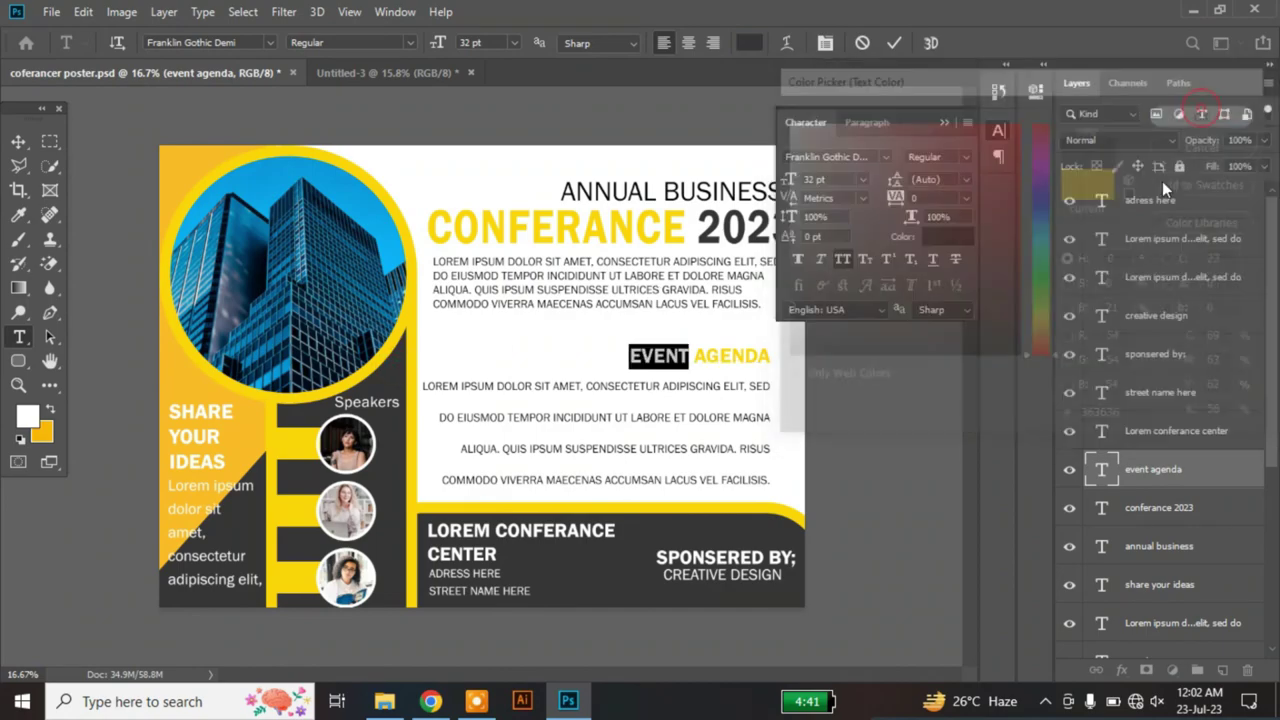
click(944, 124)
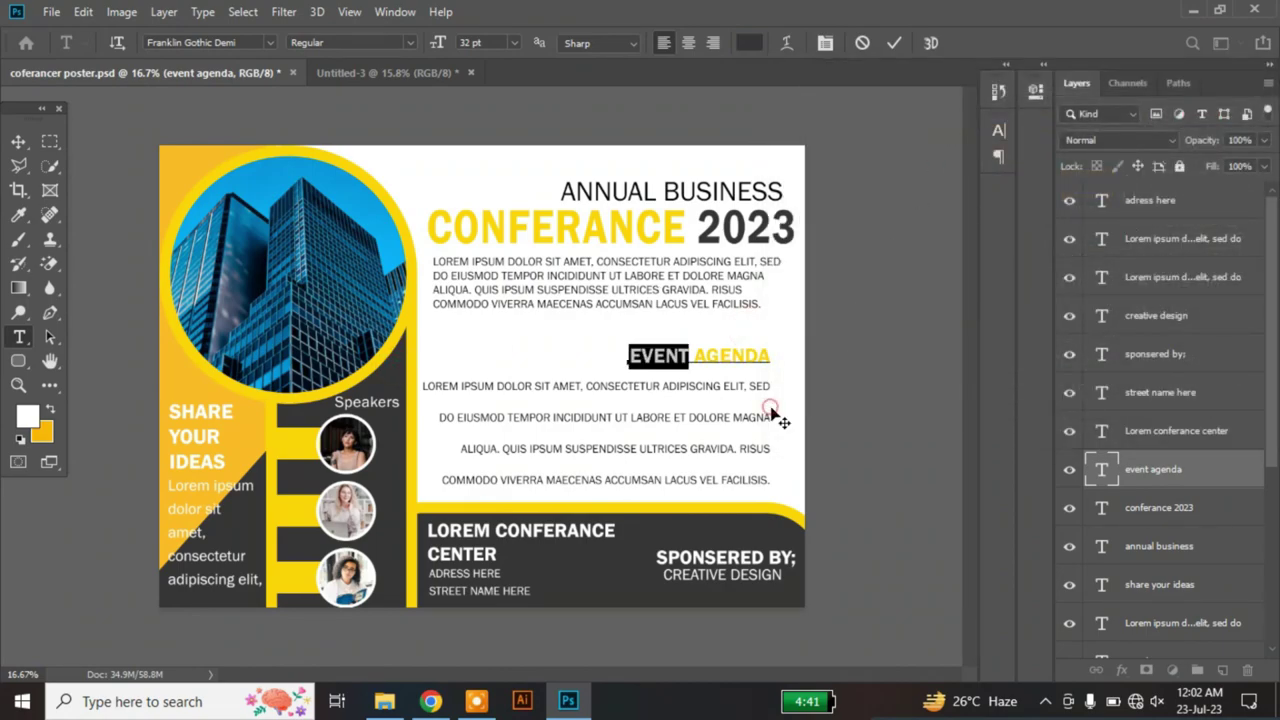
Step: Draw a small yellow circle beside the first agenda line, replacing an accidental rounded square
click(18, 362)
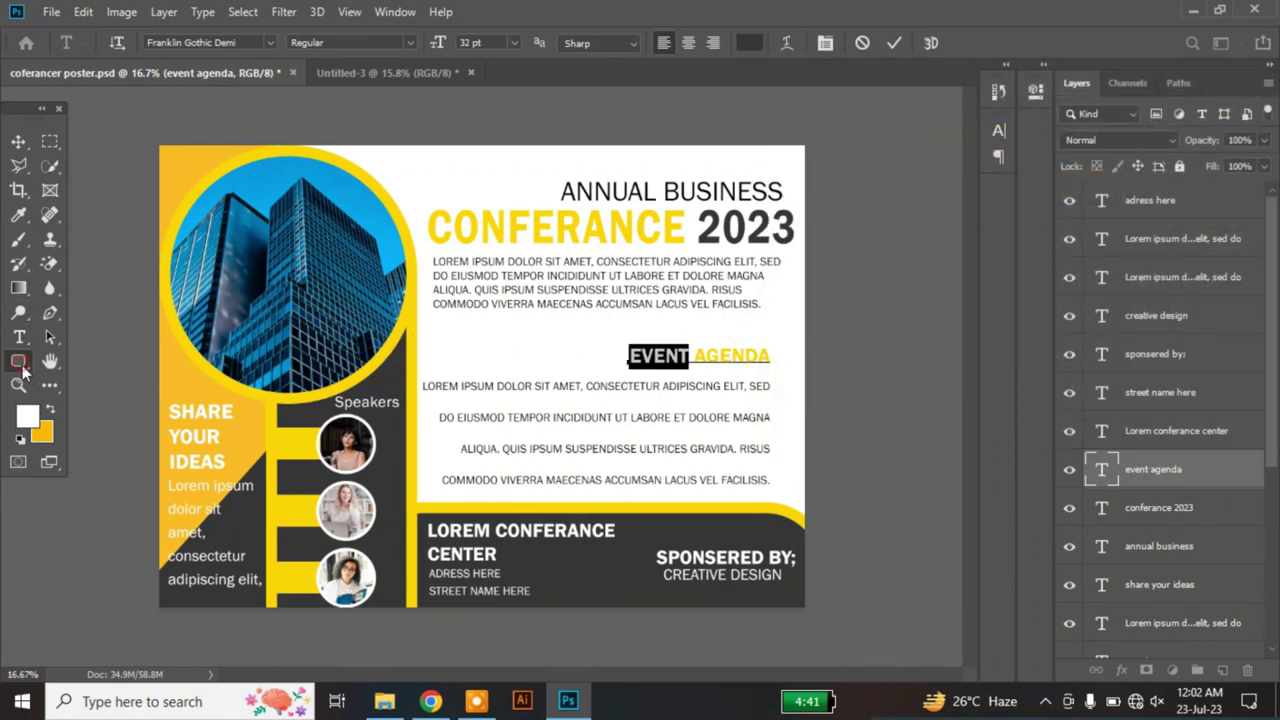
drag(778, 384, 786, 390)
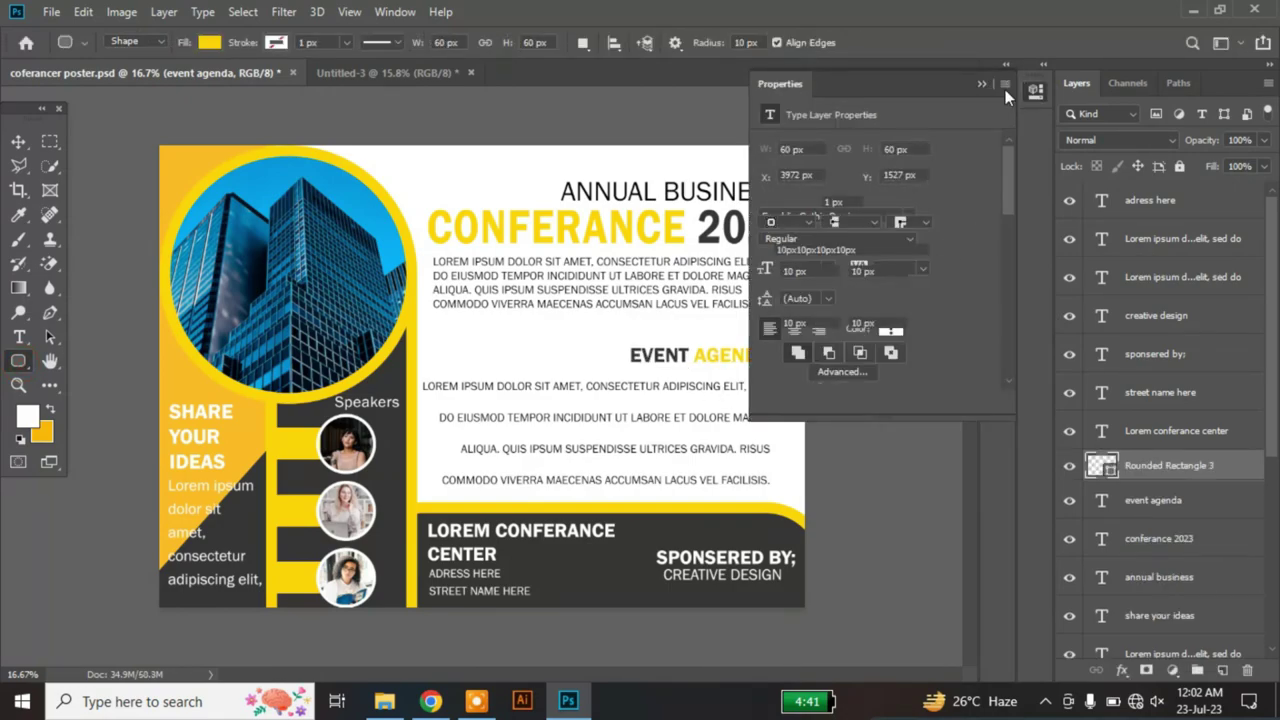
click(982, 83)
key(ctrl+z)
right_click(28, 358)
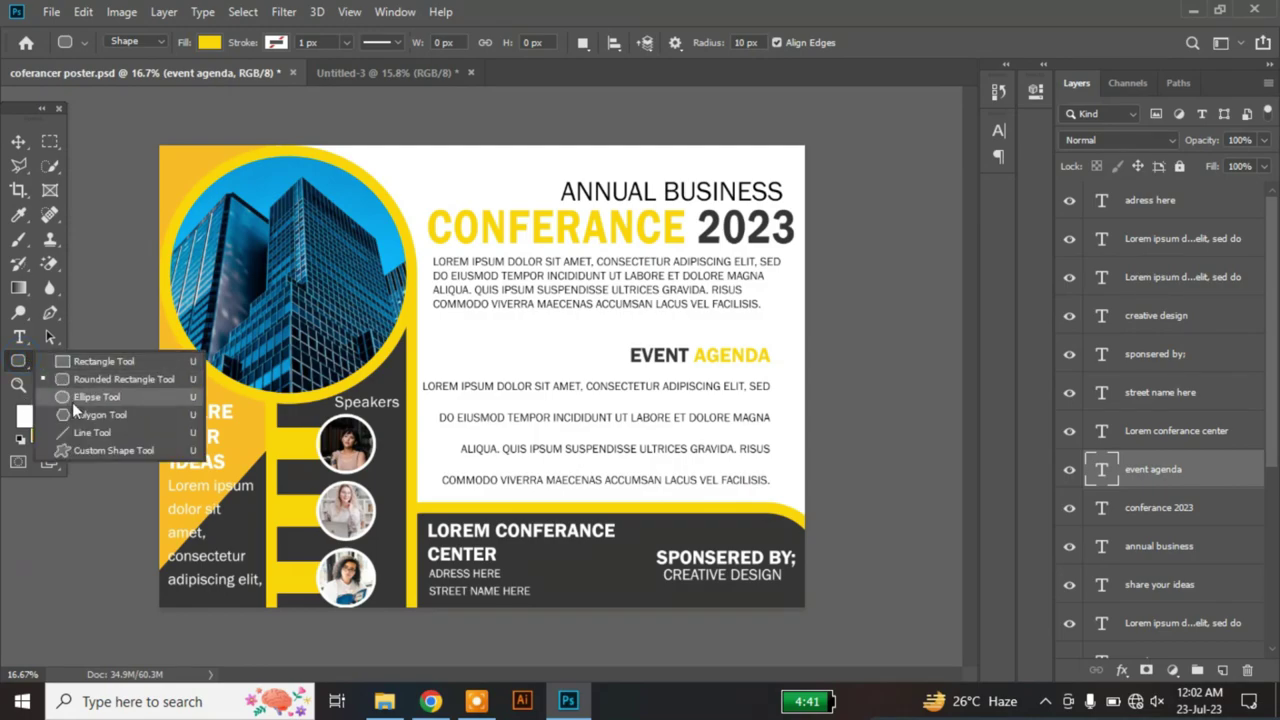
click(75, 400)
drag(772, 380, 786, 383)
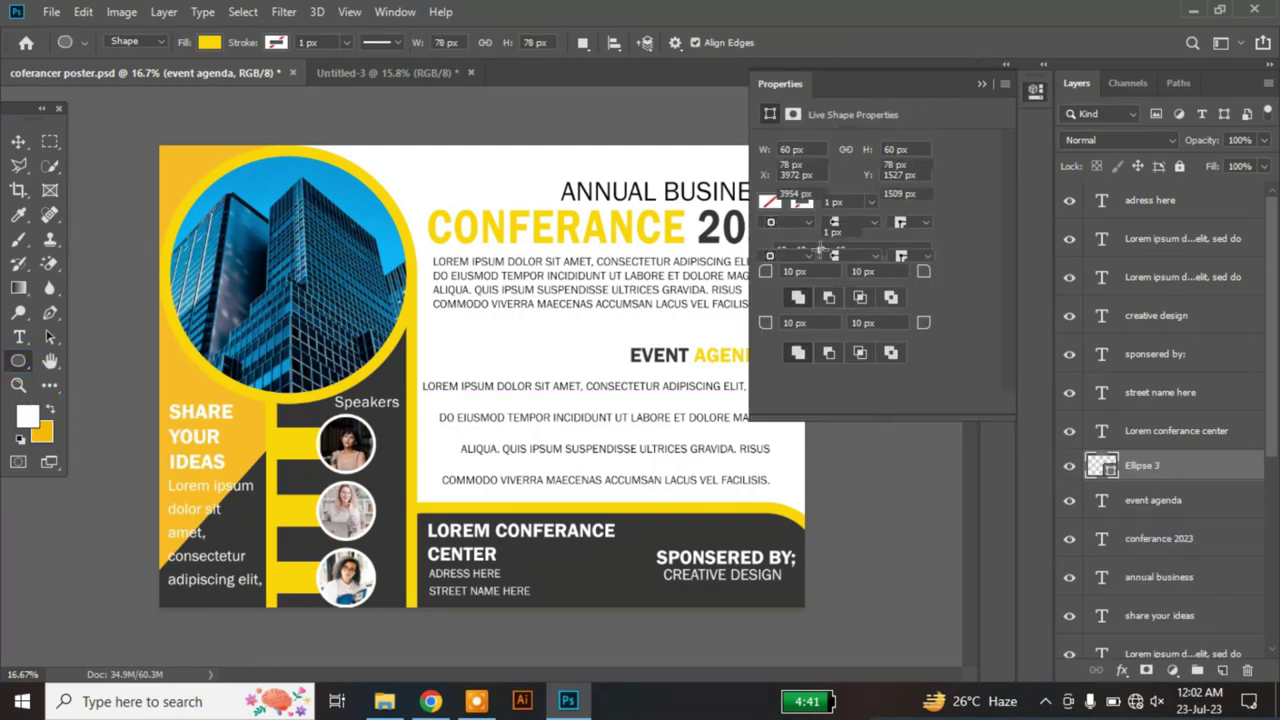
click(979, 87)
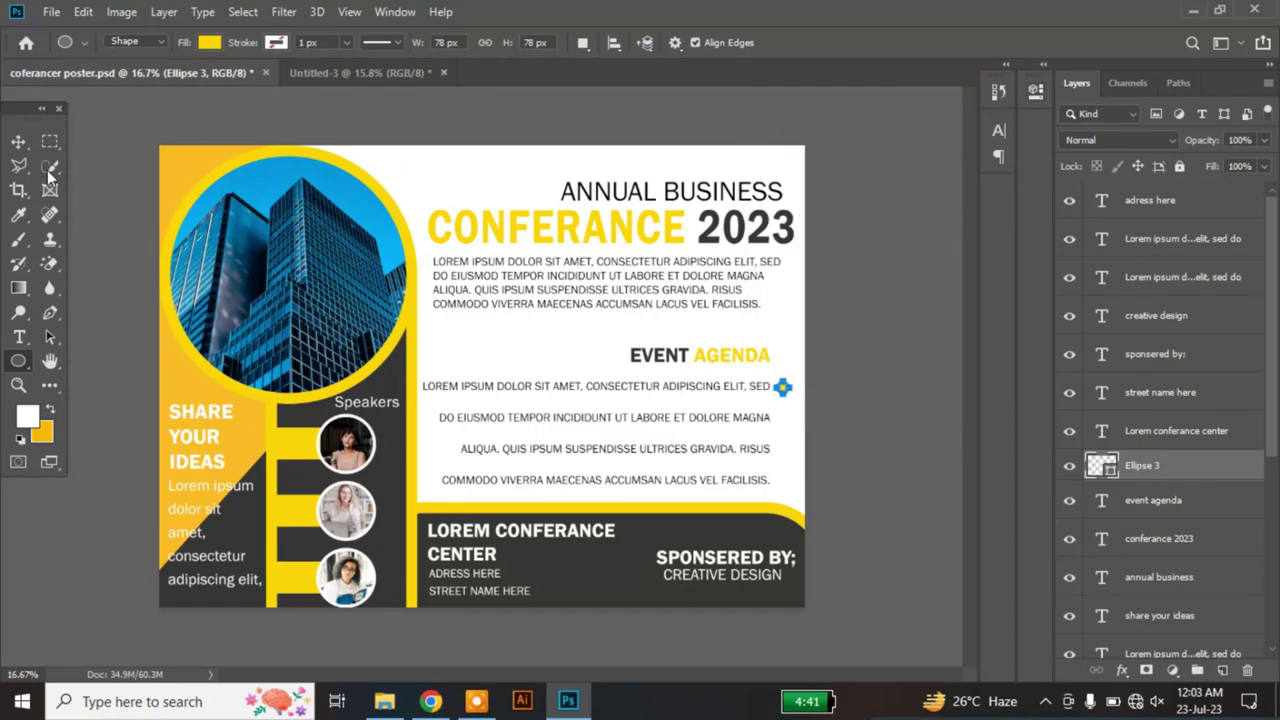
Step: Align the dot, duplicate it onto the other agenda lines, and select all four dots
click(18, 141)
drag(782, 388, 785, 388)
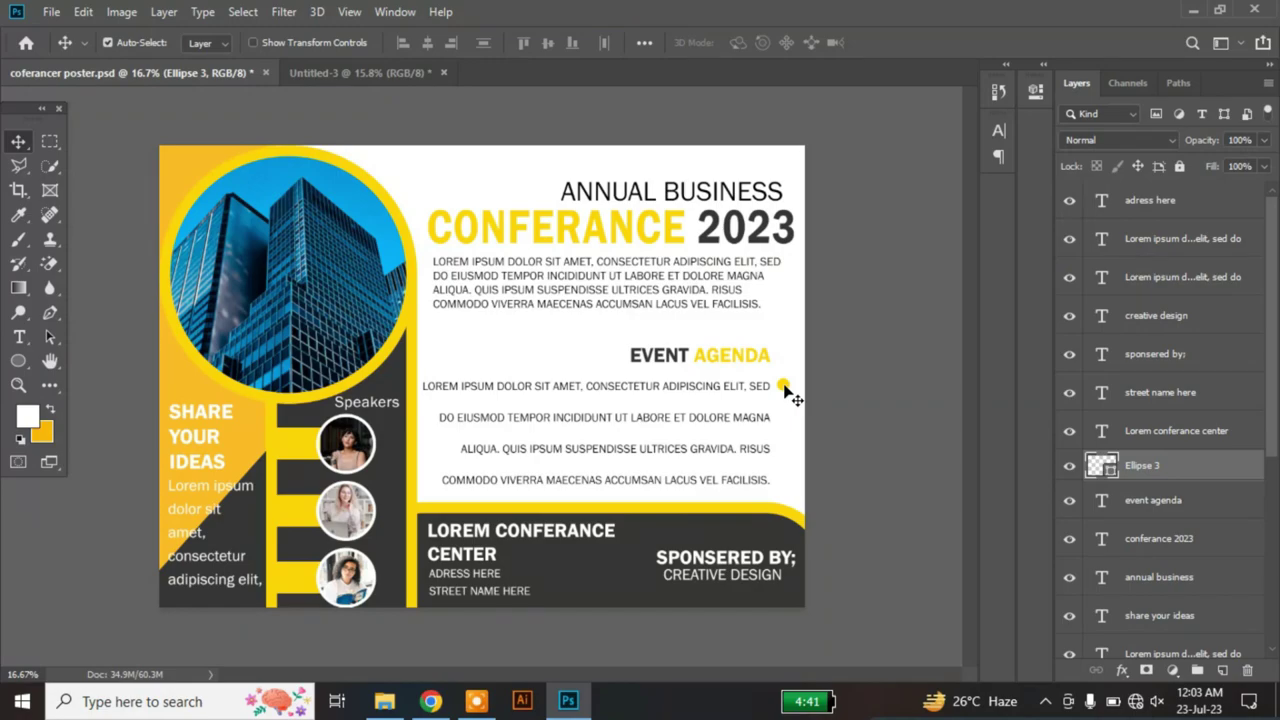
drag(786, 393, 786, 424)
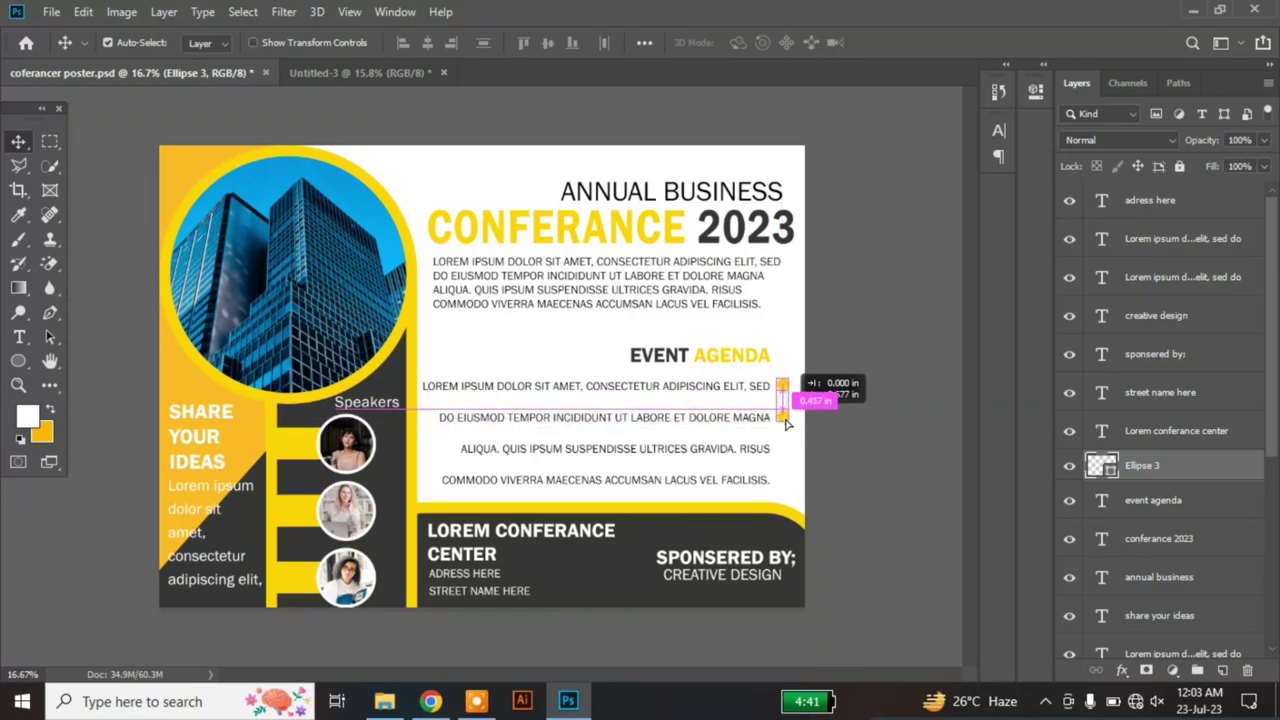
drag(783, 417, 789, 482)
click(787, 453)
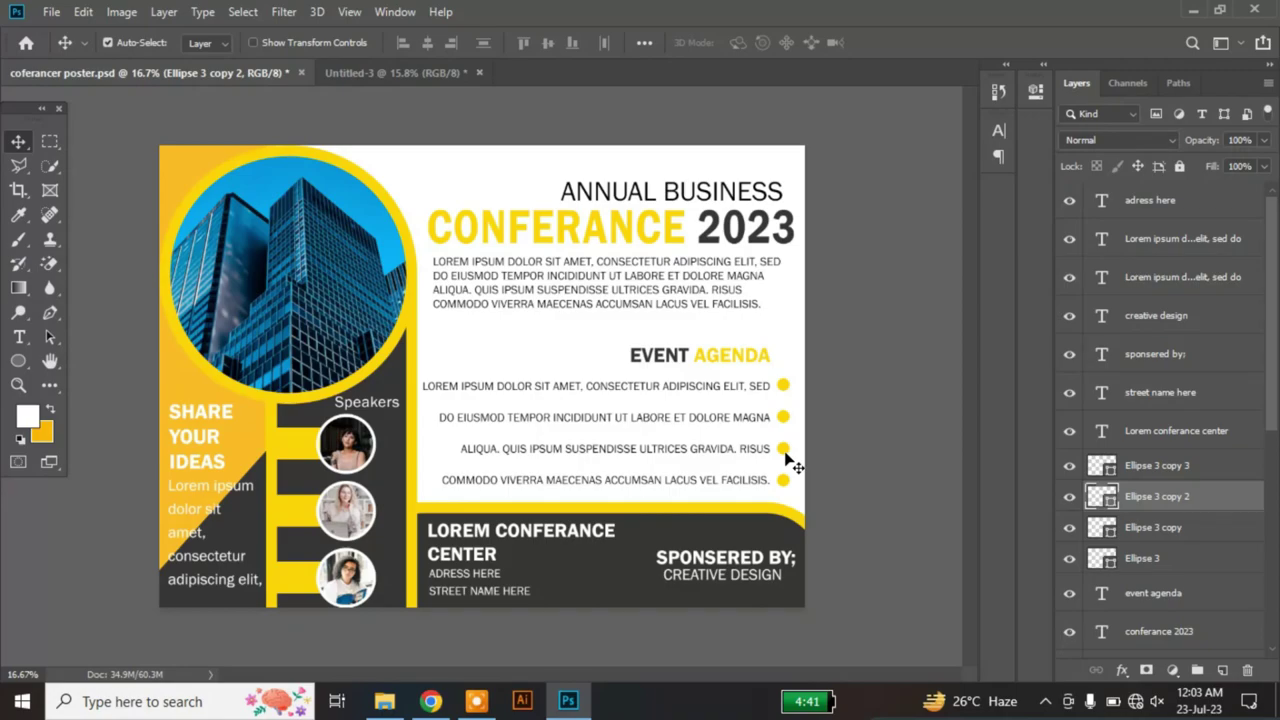
drag(810, 378, 776, 491)
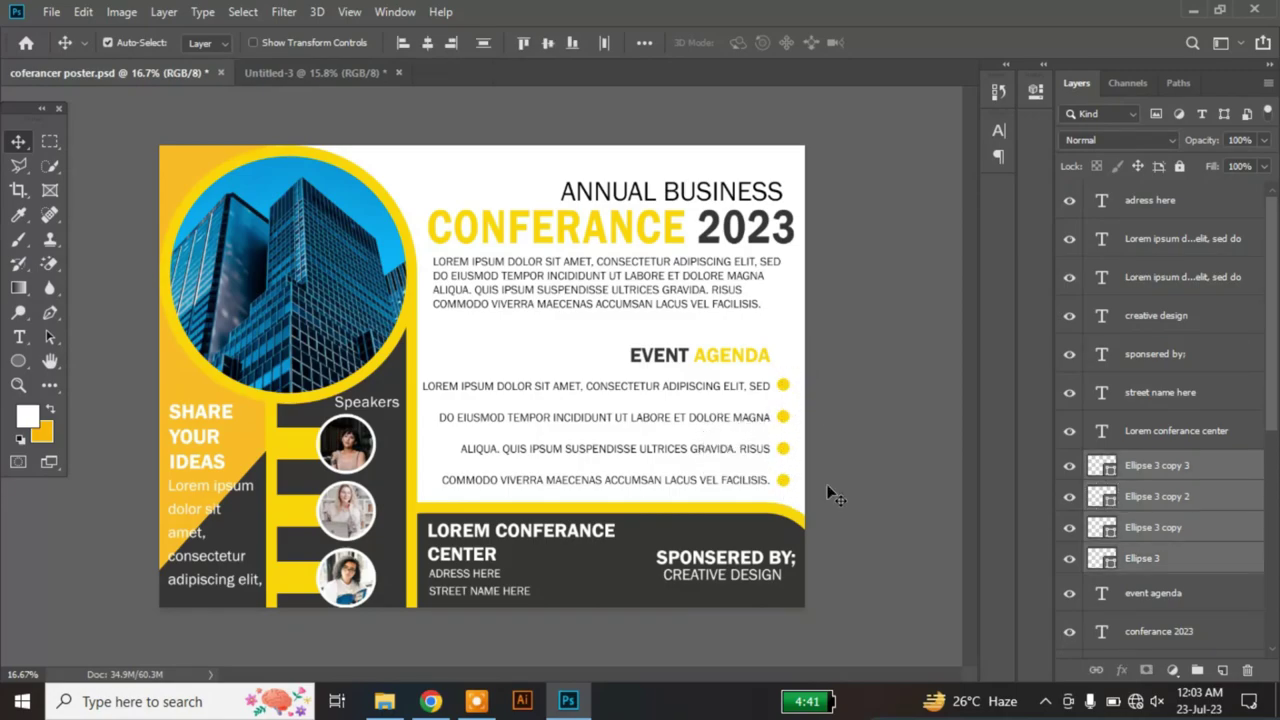
Step: Nudge the four dots and the agenda text slightly right, then cancel Save As
key(shift+Right)
key(shift+Right)
click(683, 395)
key(shift+Right)
key(shift+Right)
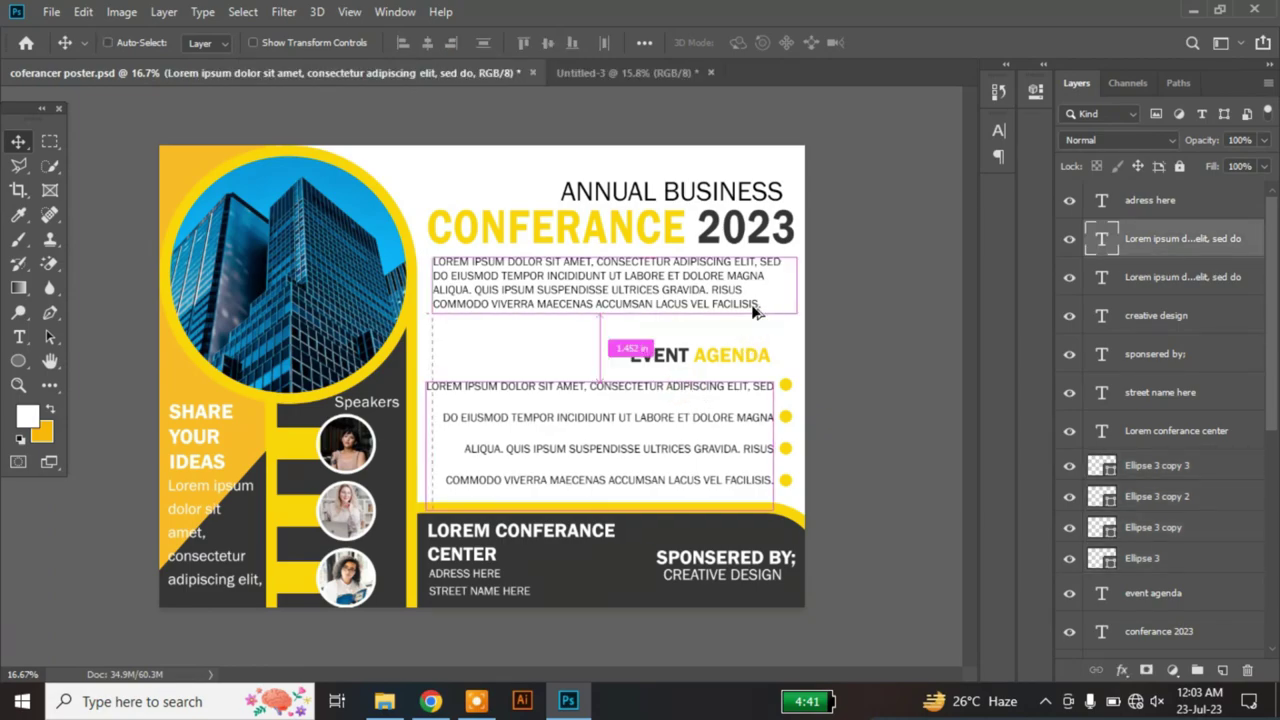
key(ctrl+shift+s)
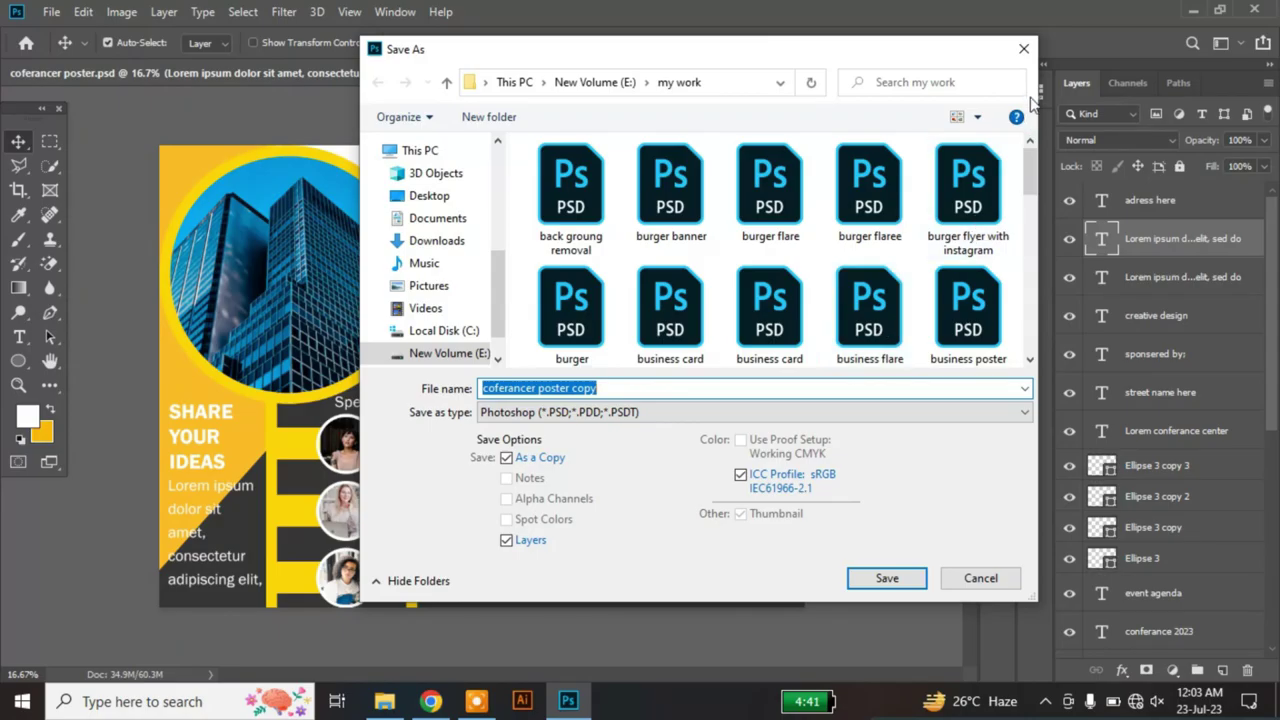
click(1023, 48)
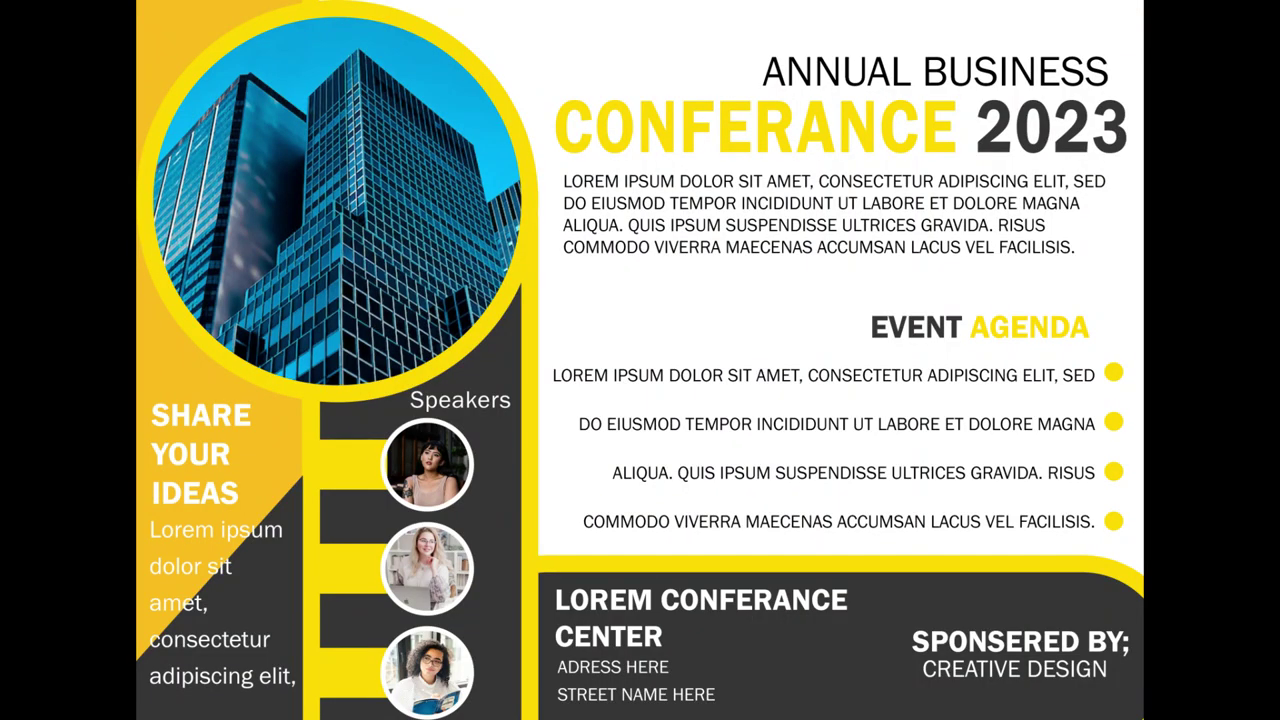